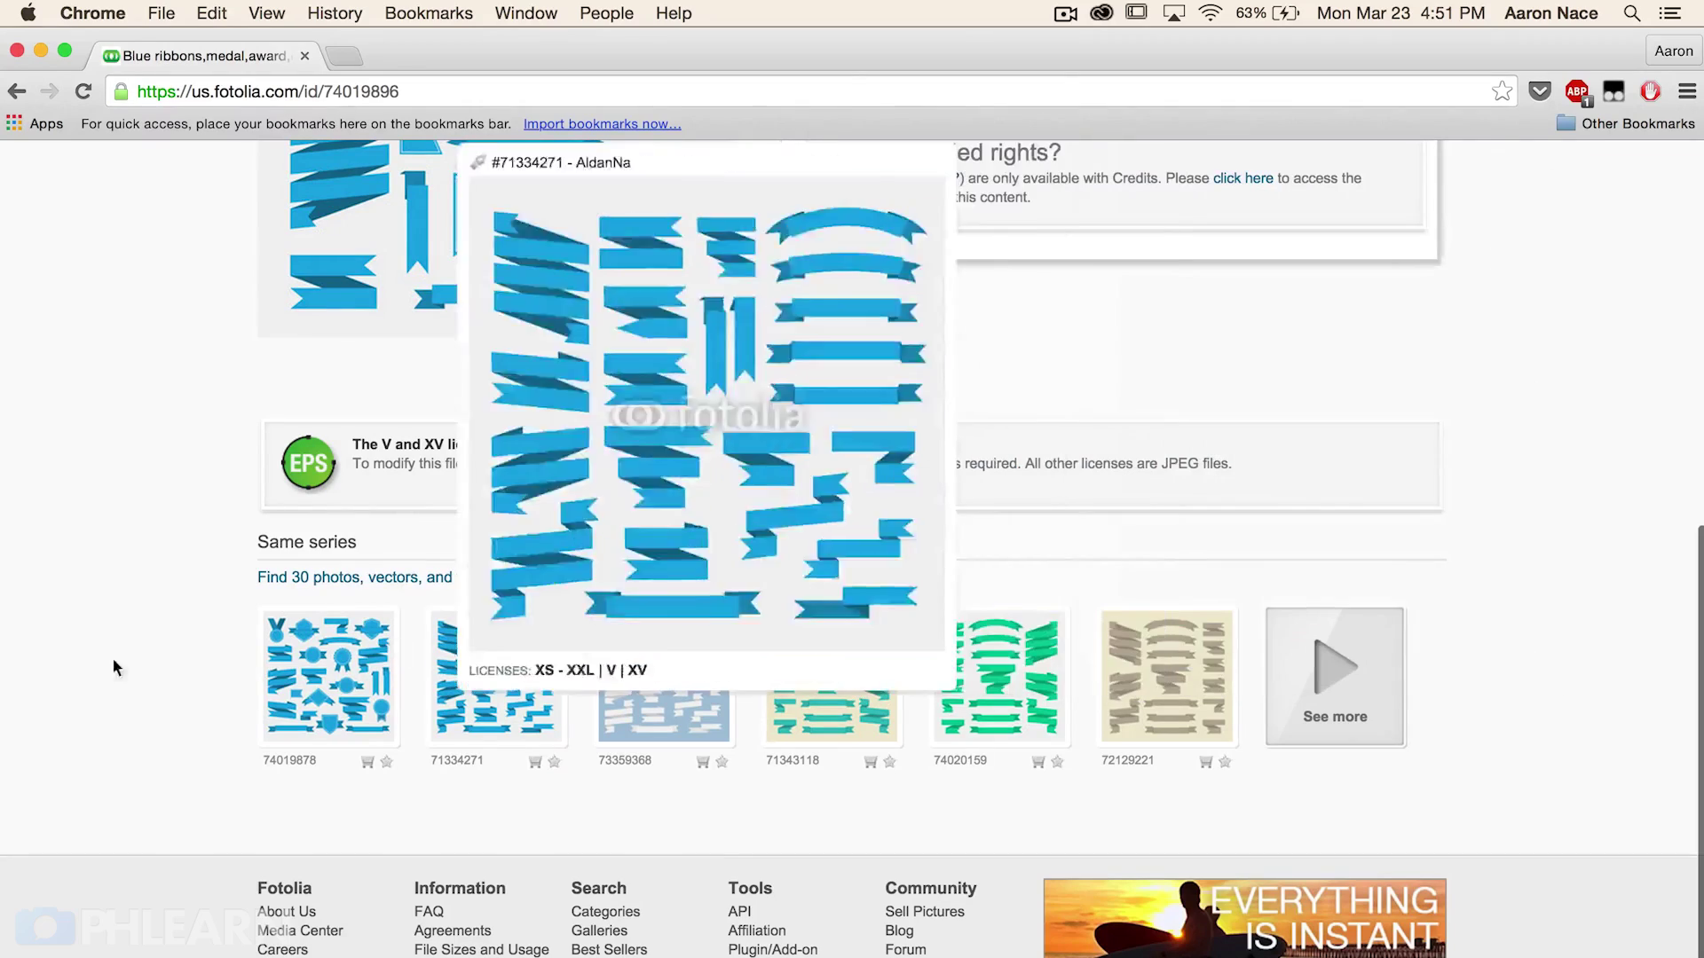
scroll(241, 625, up, 5)
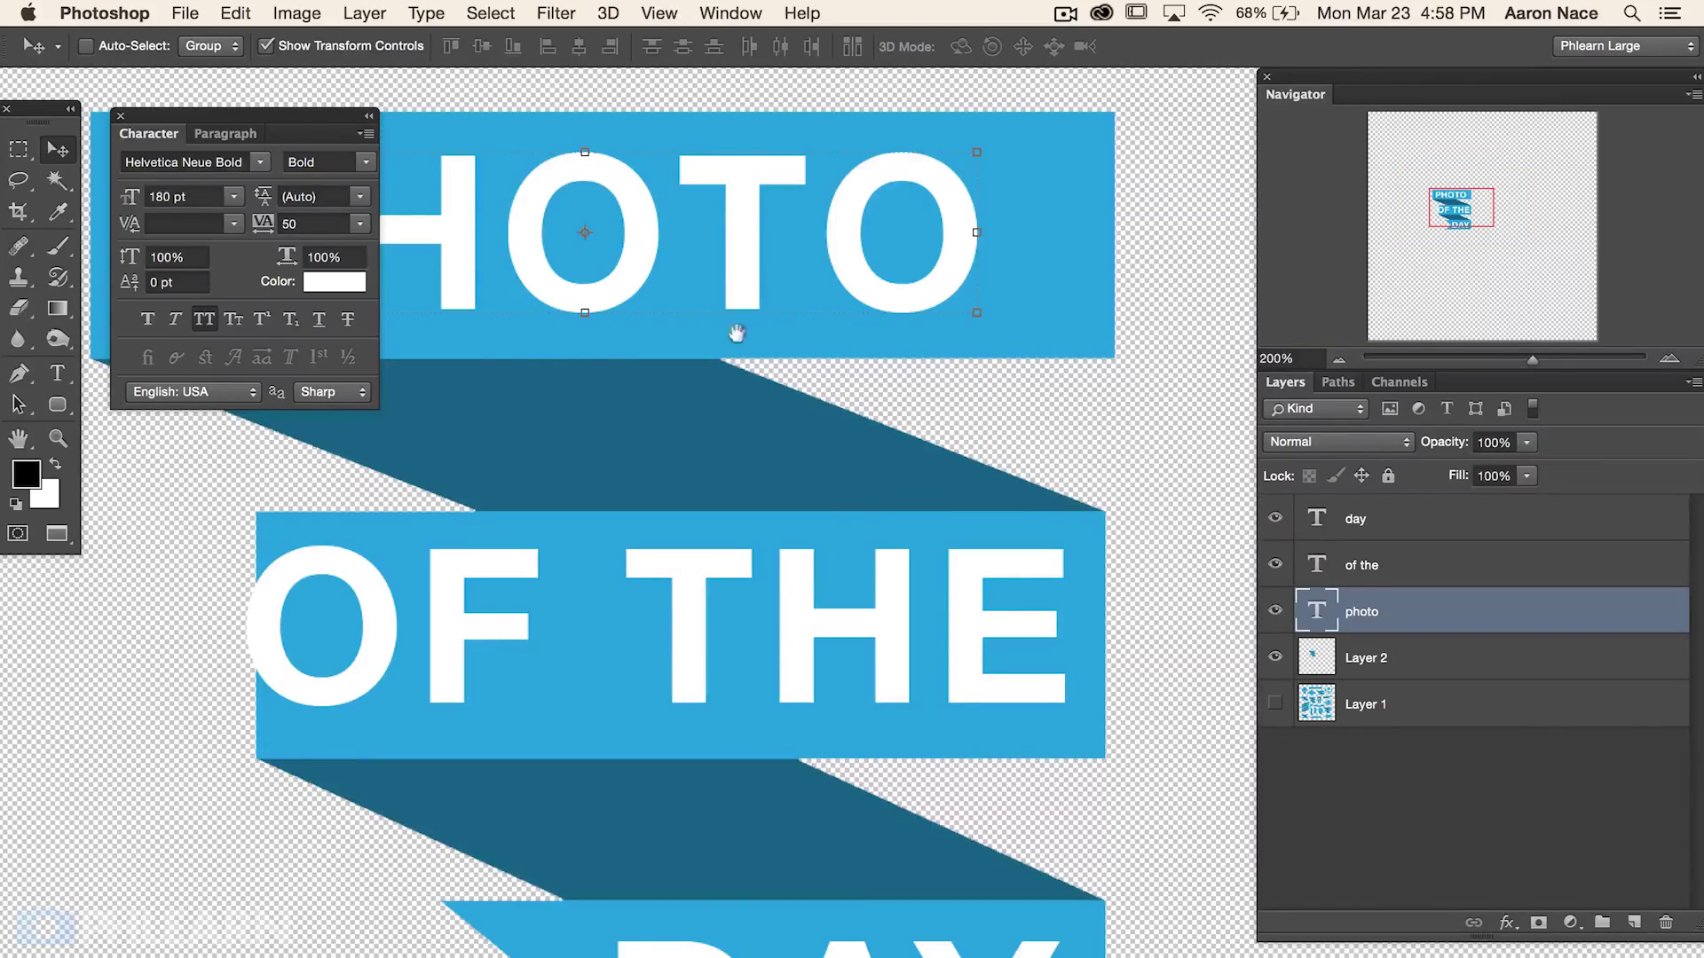
scroll(737, 333, up, 10)
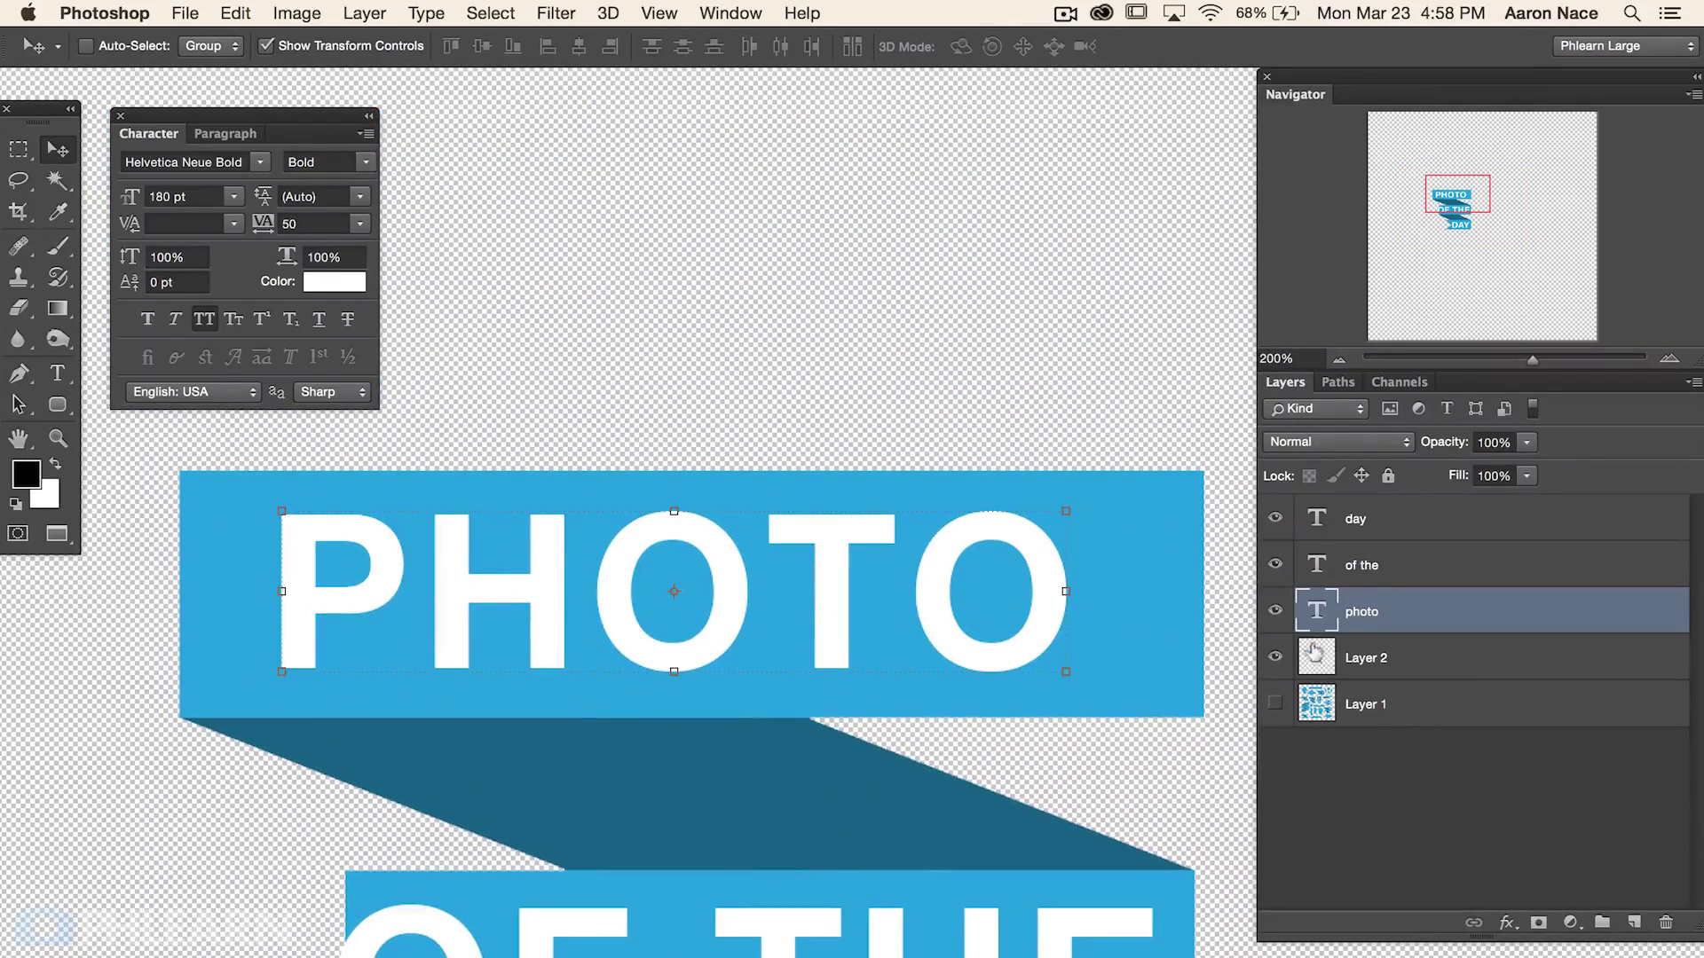
click(1273, 655)
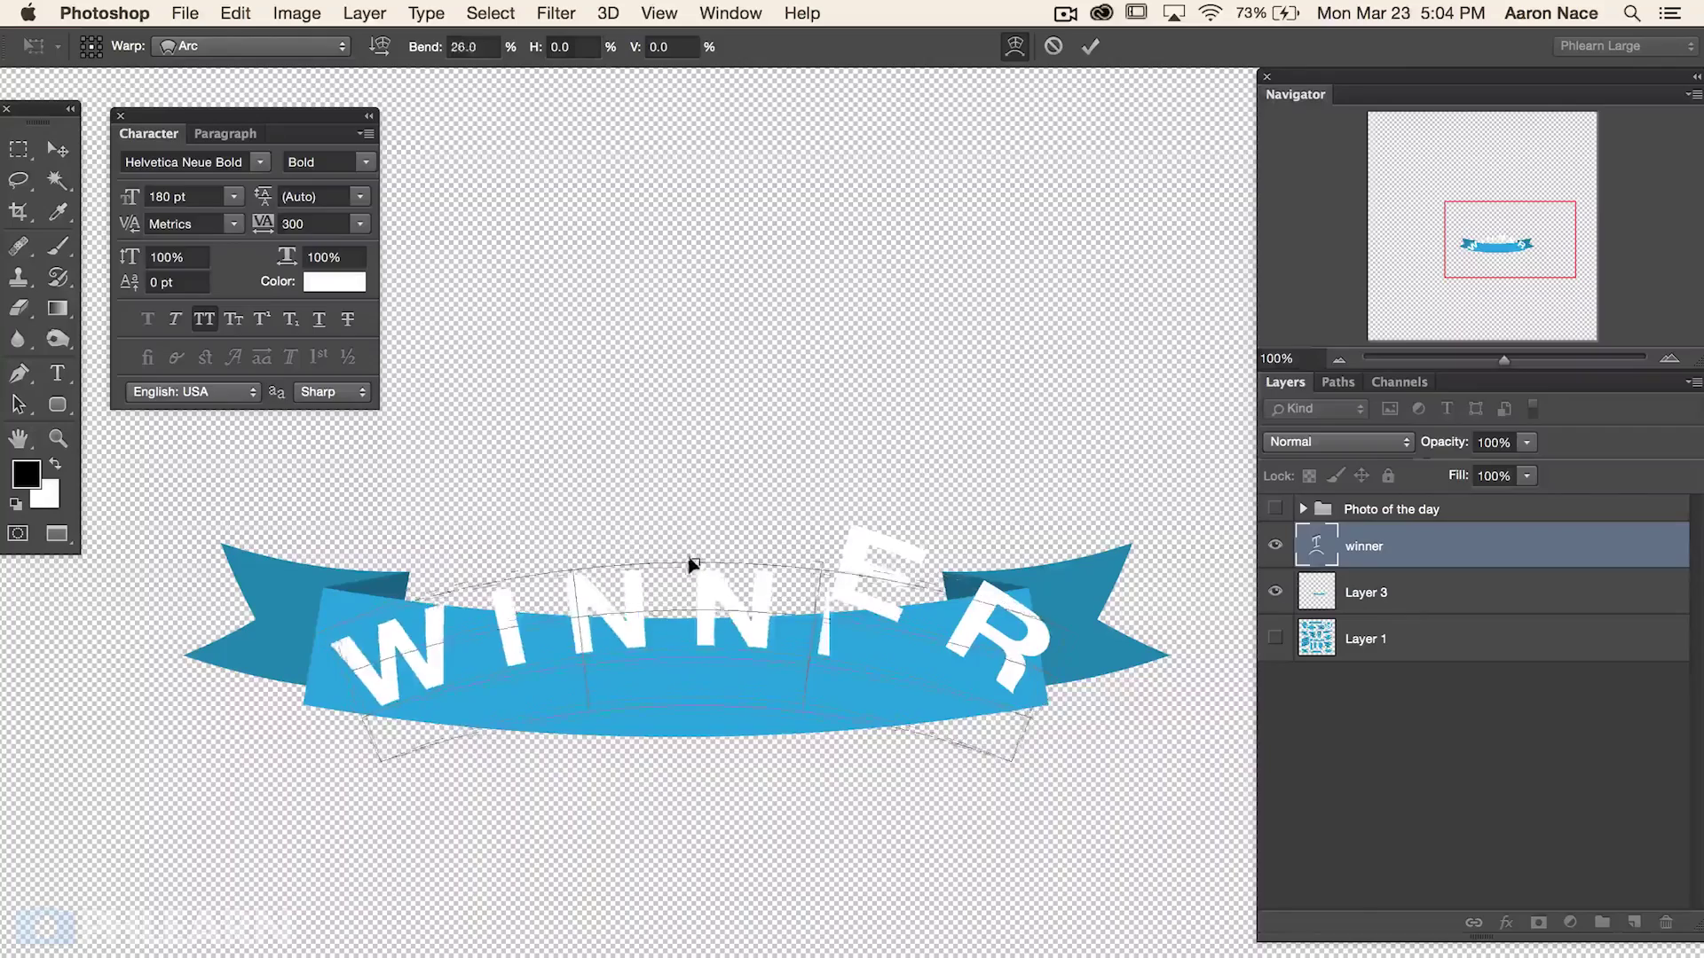
drag(693, 564, 684, 665)
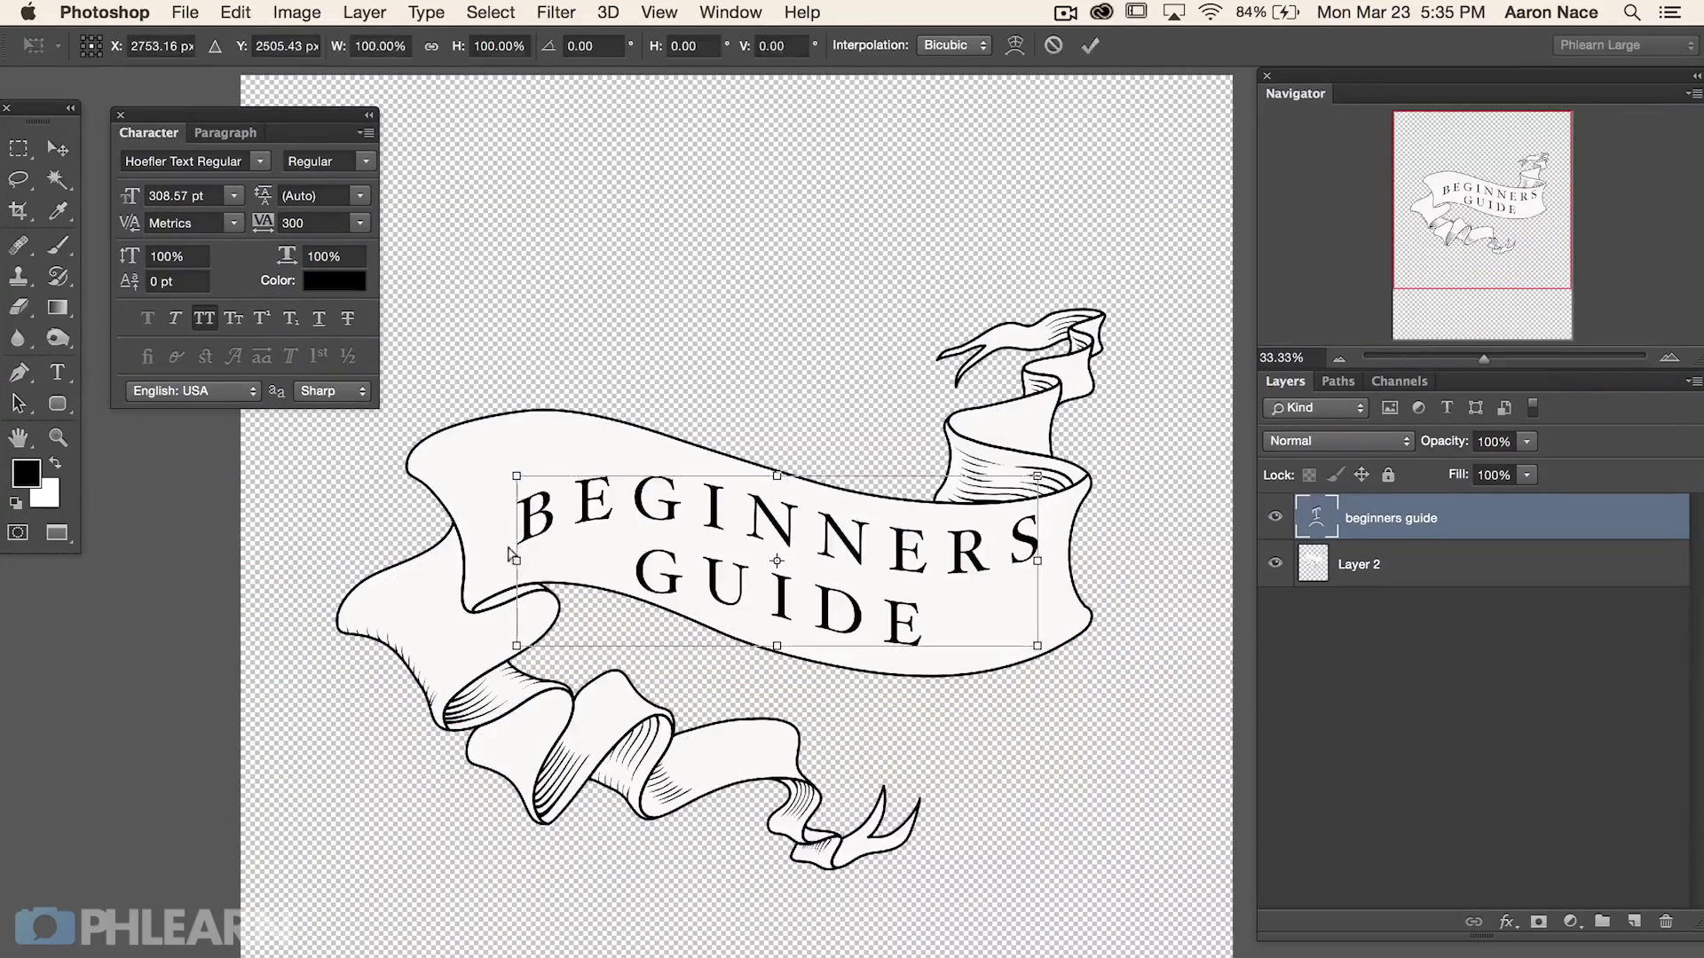
drag(502, 546, 467, 524)
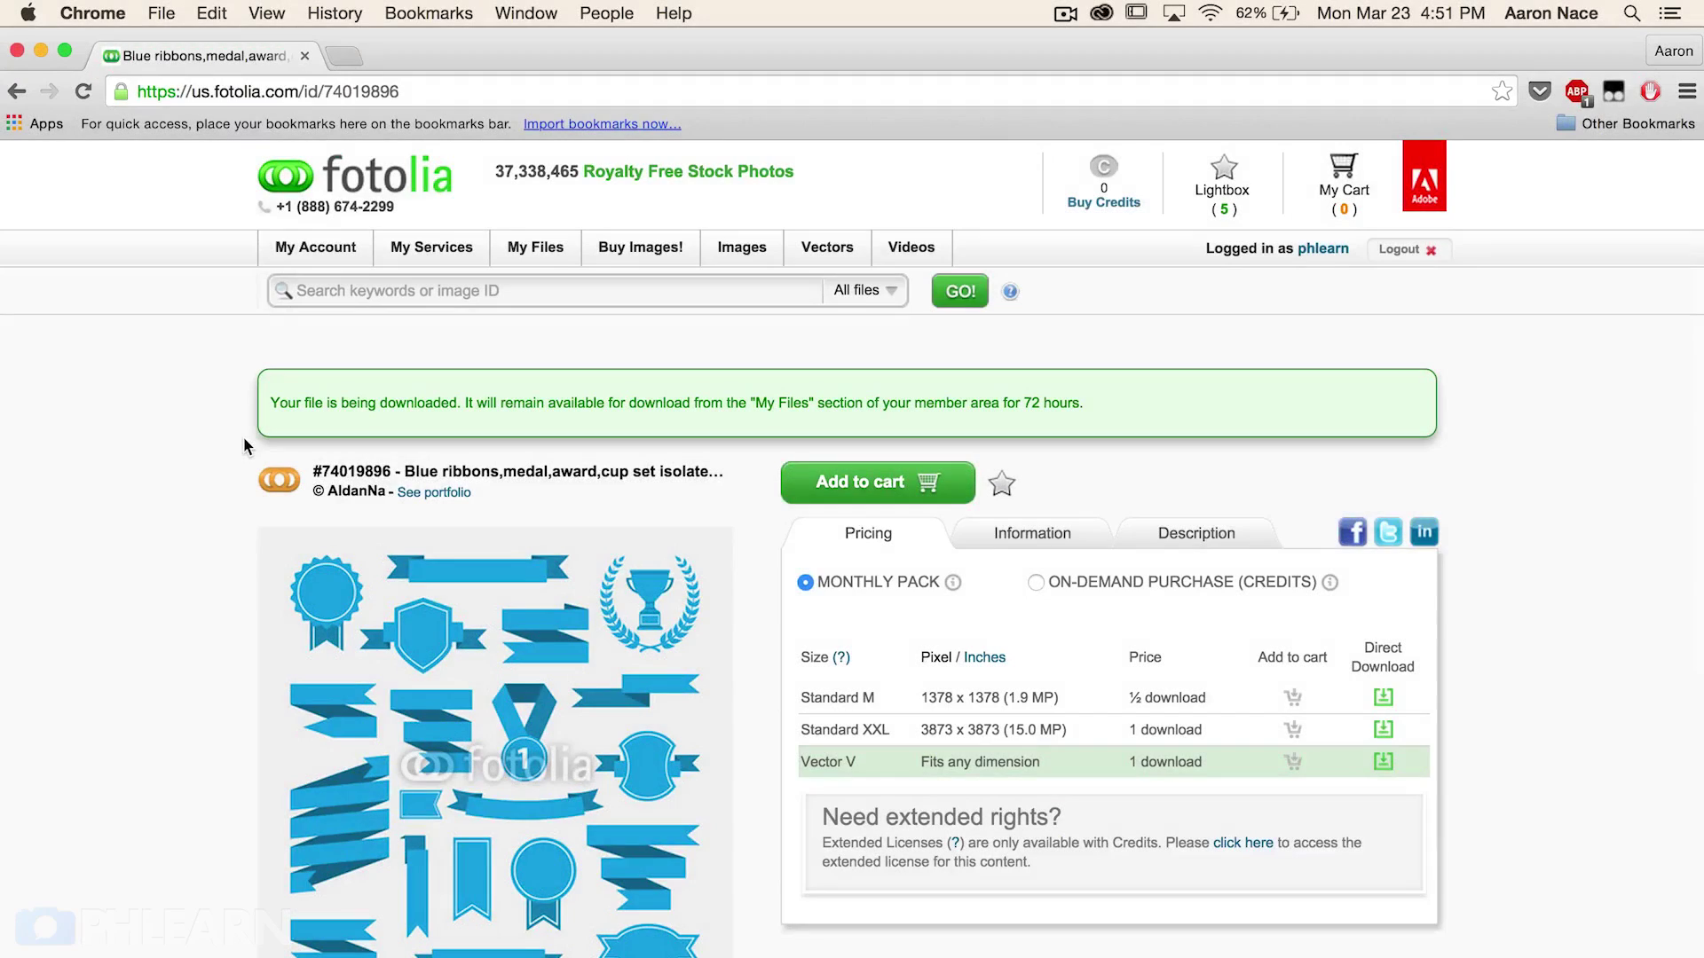
Step: Look over the blue ribbon set's page on Fotolia and preview the related banner sets from the same series
scroll(243, 437, down, 3)
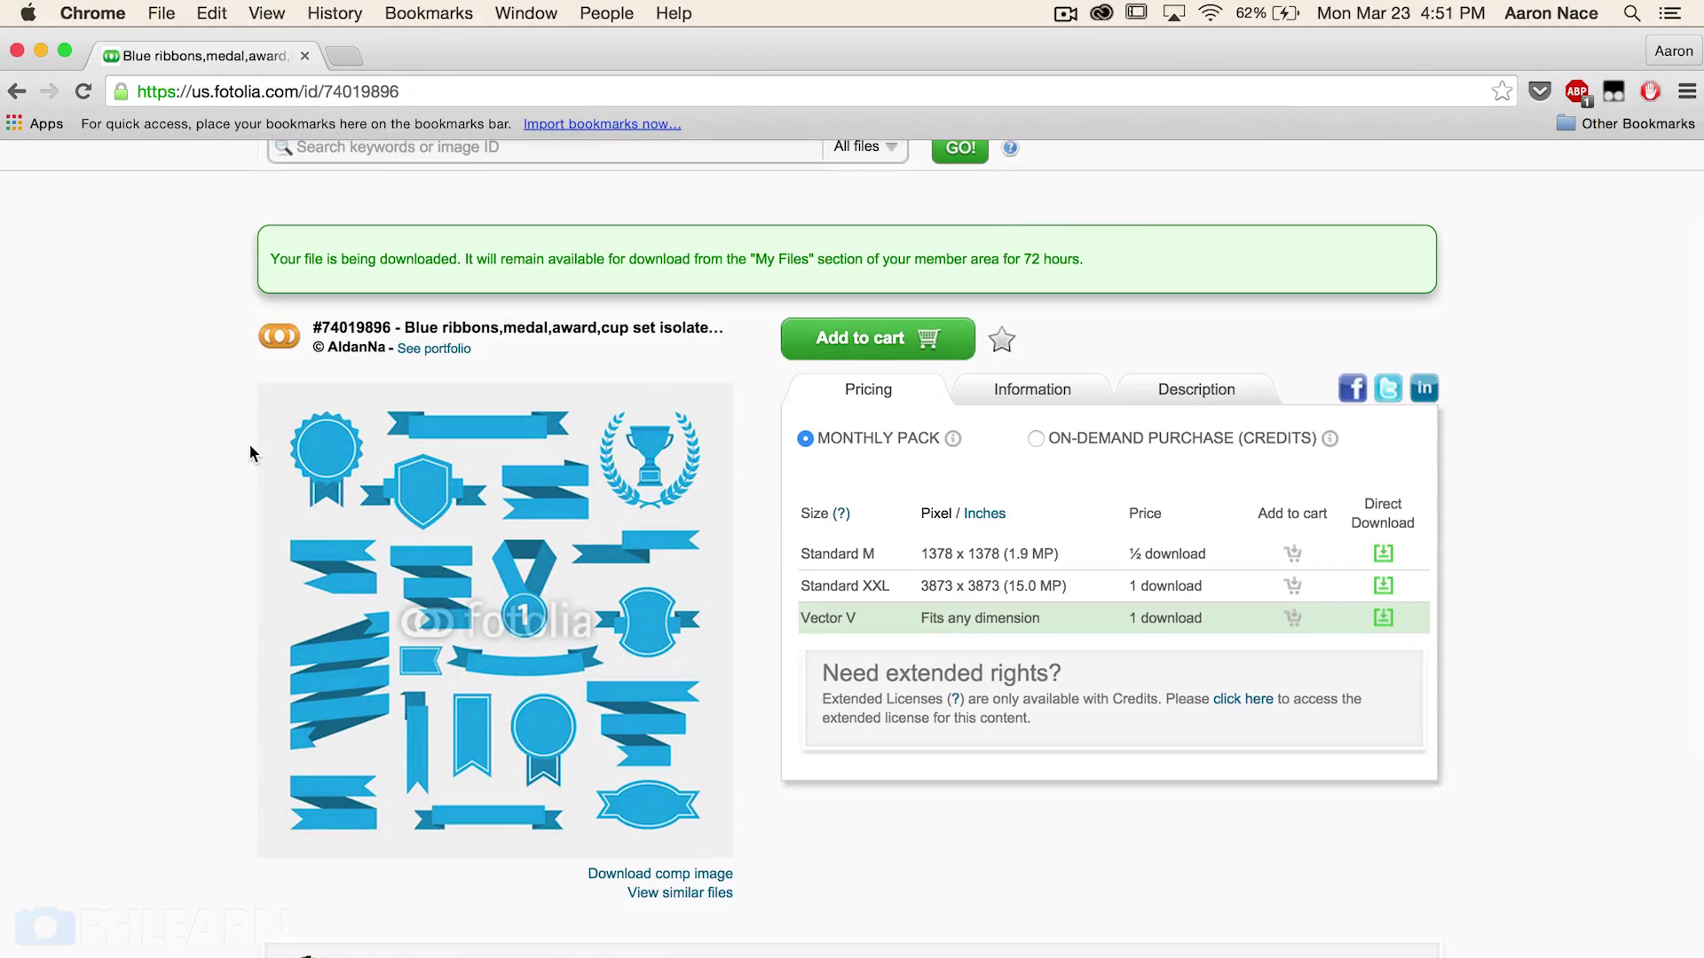
scroll(249, 444, down, 10)
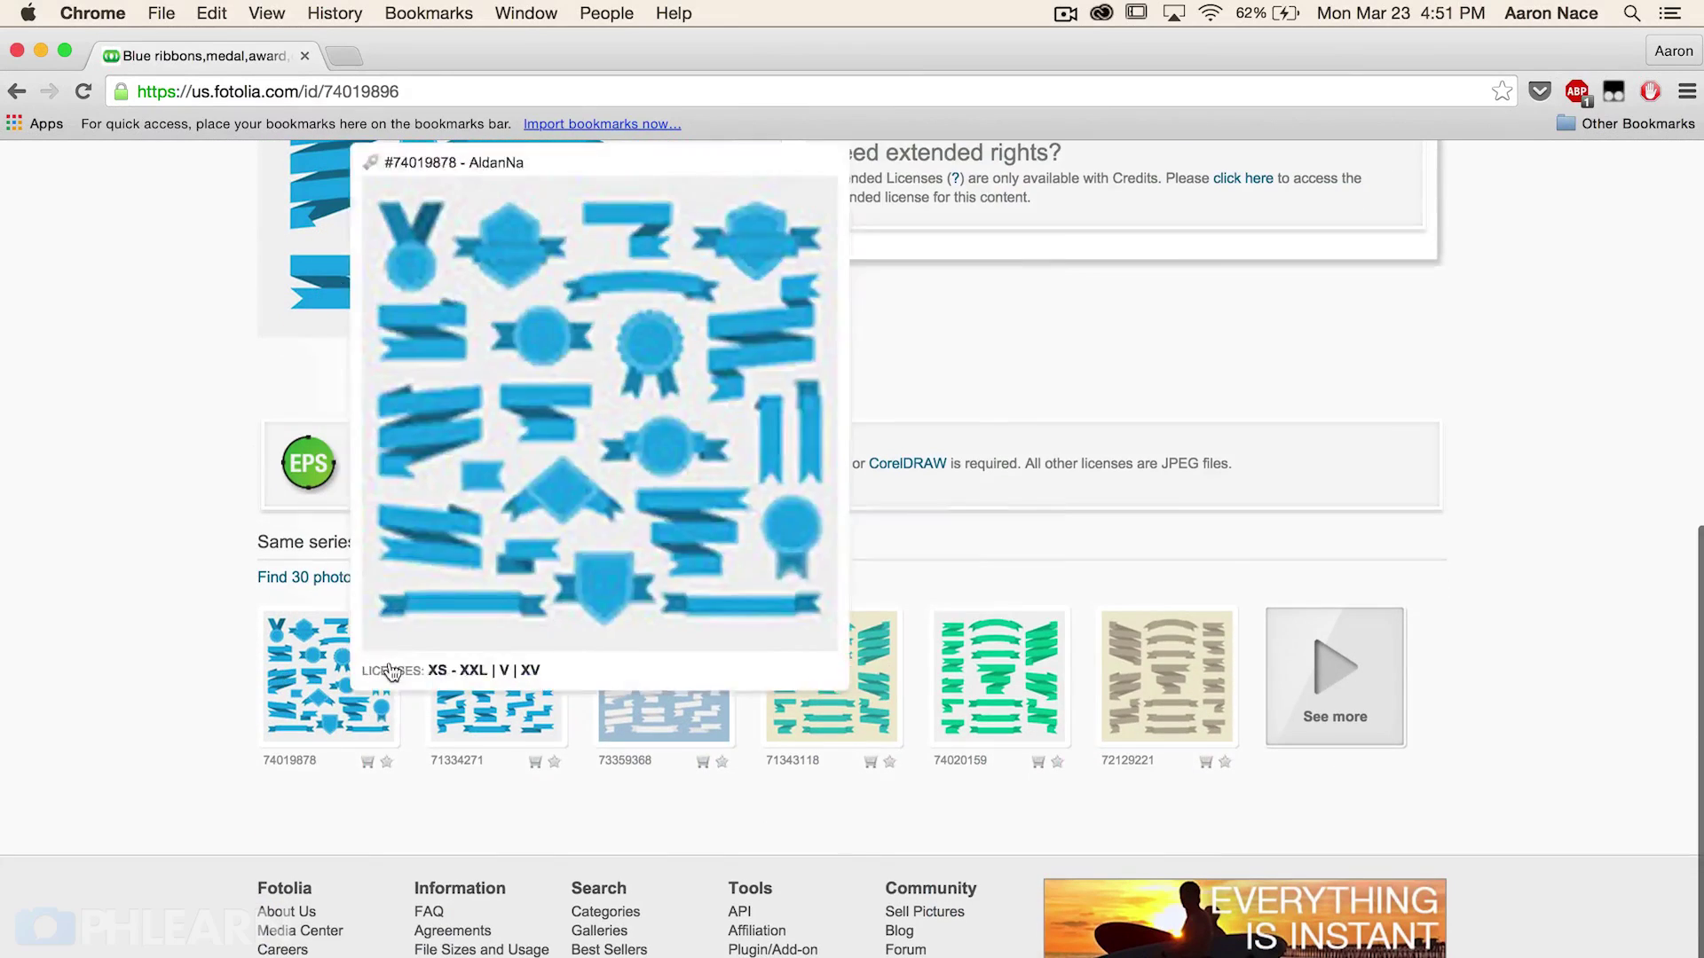
mouse_move(1065, 686)
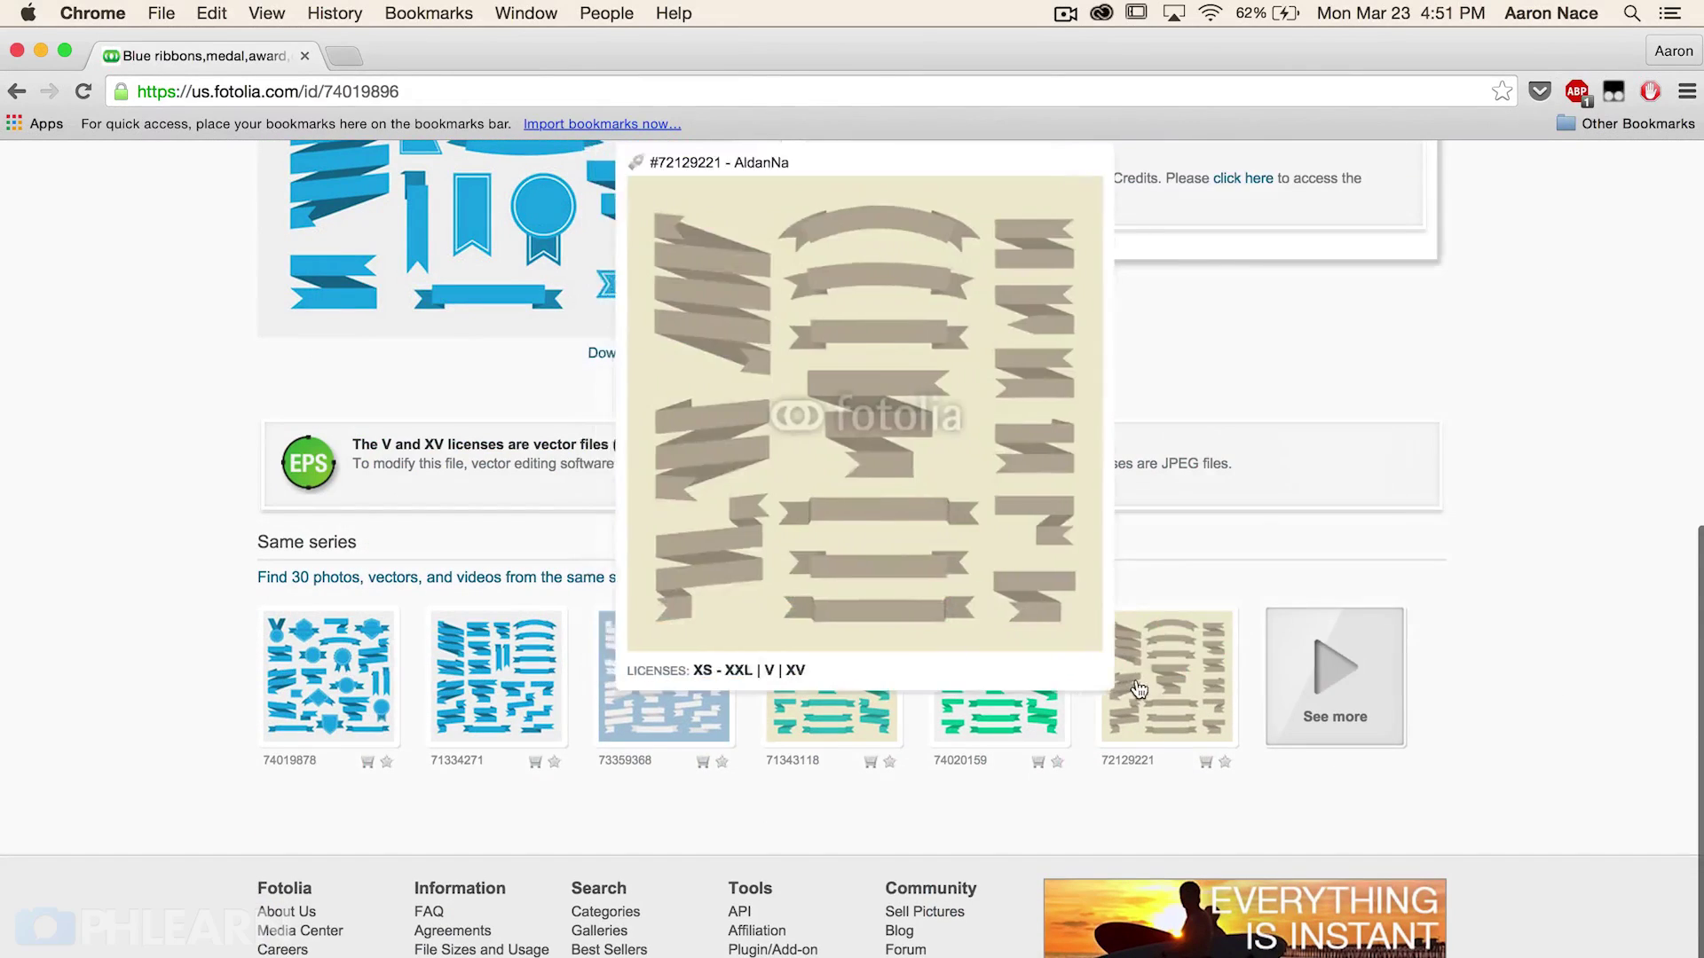
scroll(241, 633, up, 5)
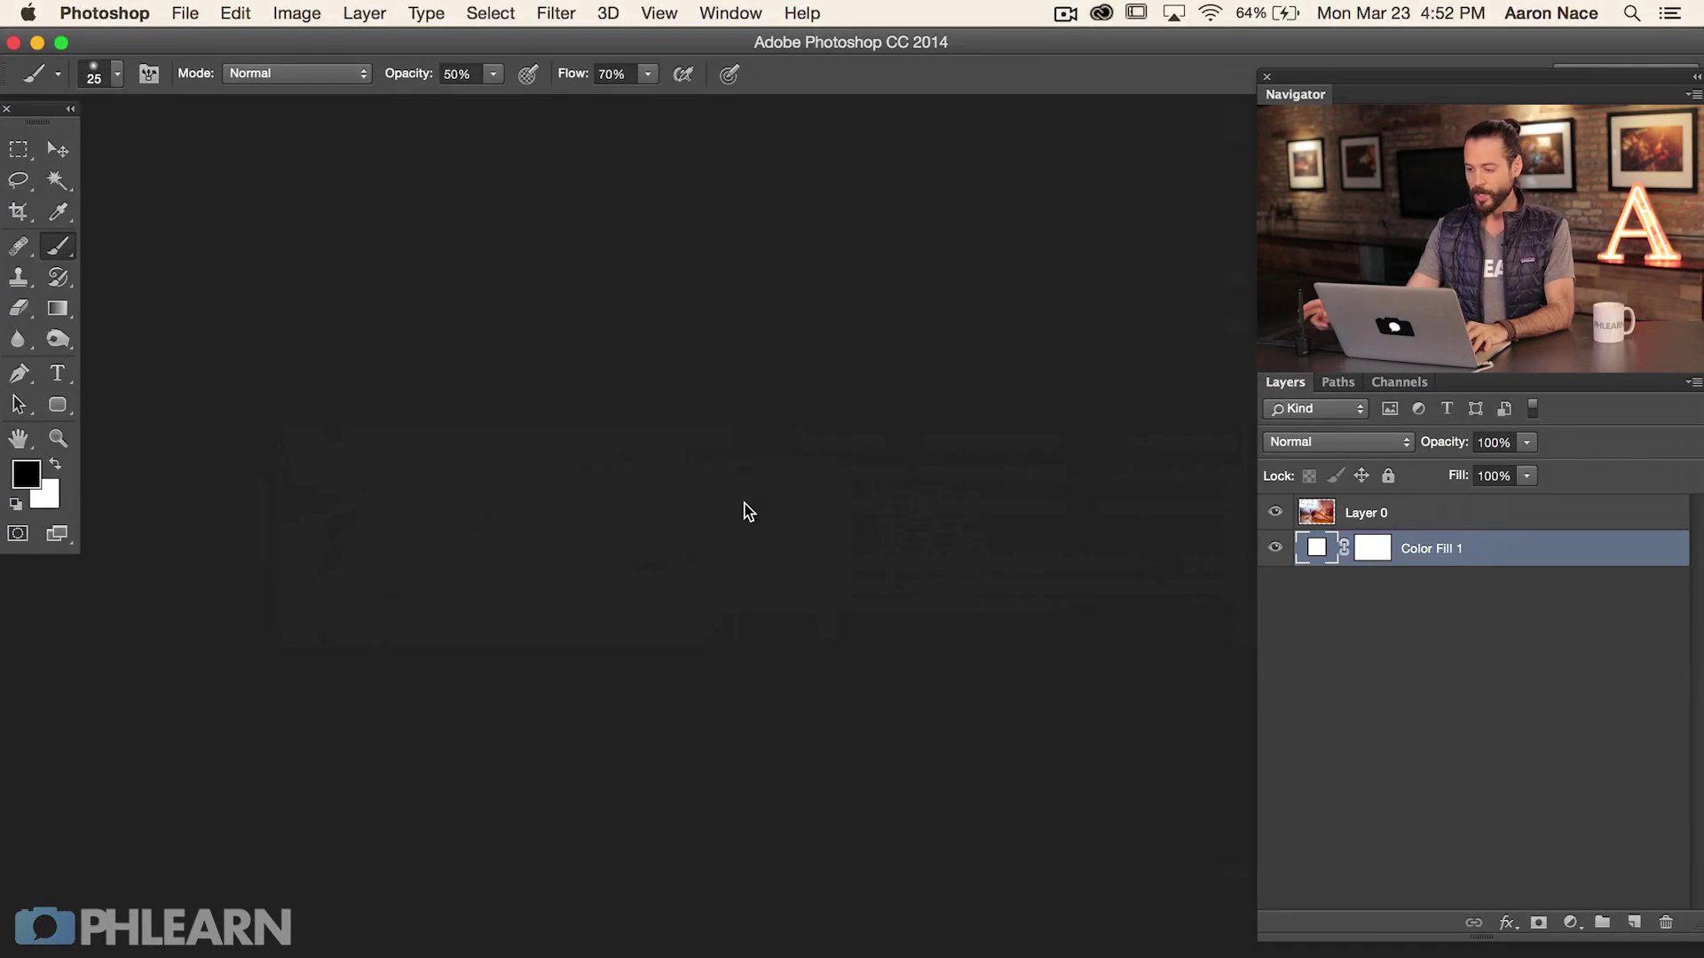
Step: Switch to Photoshop and open the blue ribbons EPS file, whose name starts with 7_Qmx1ZSB, from the Banners folder
key(super+o)
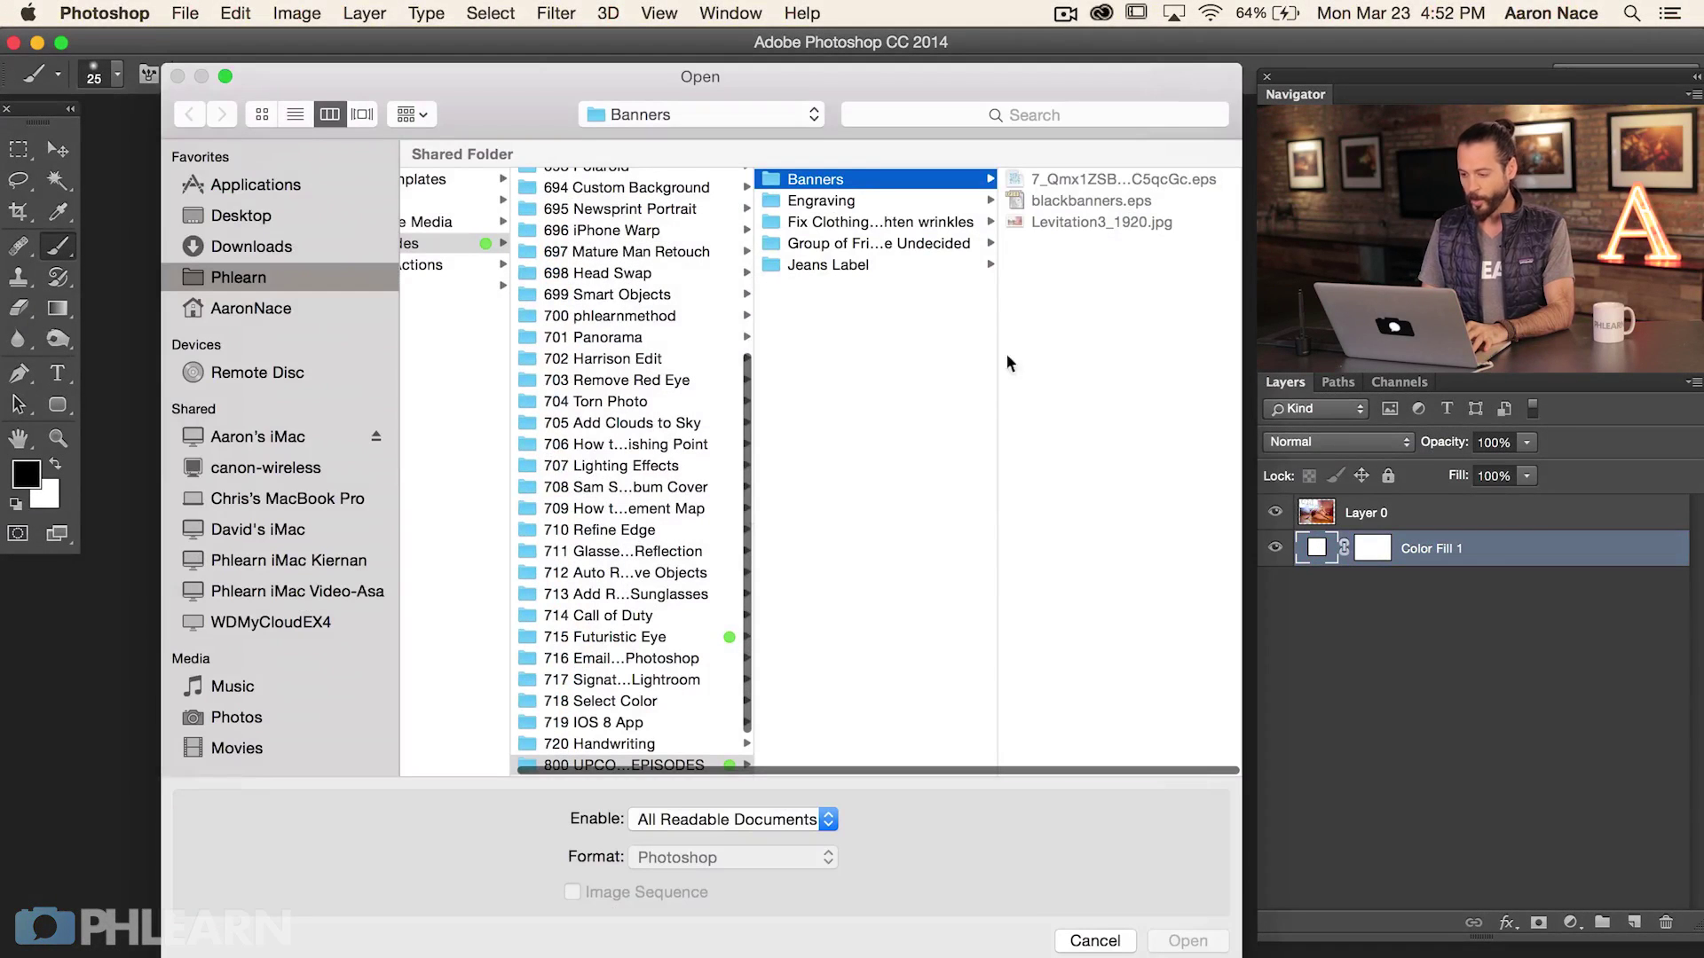
click(1098, 176)
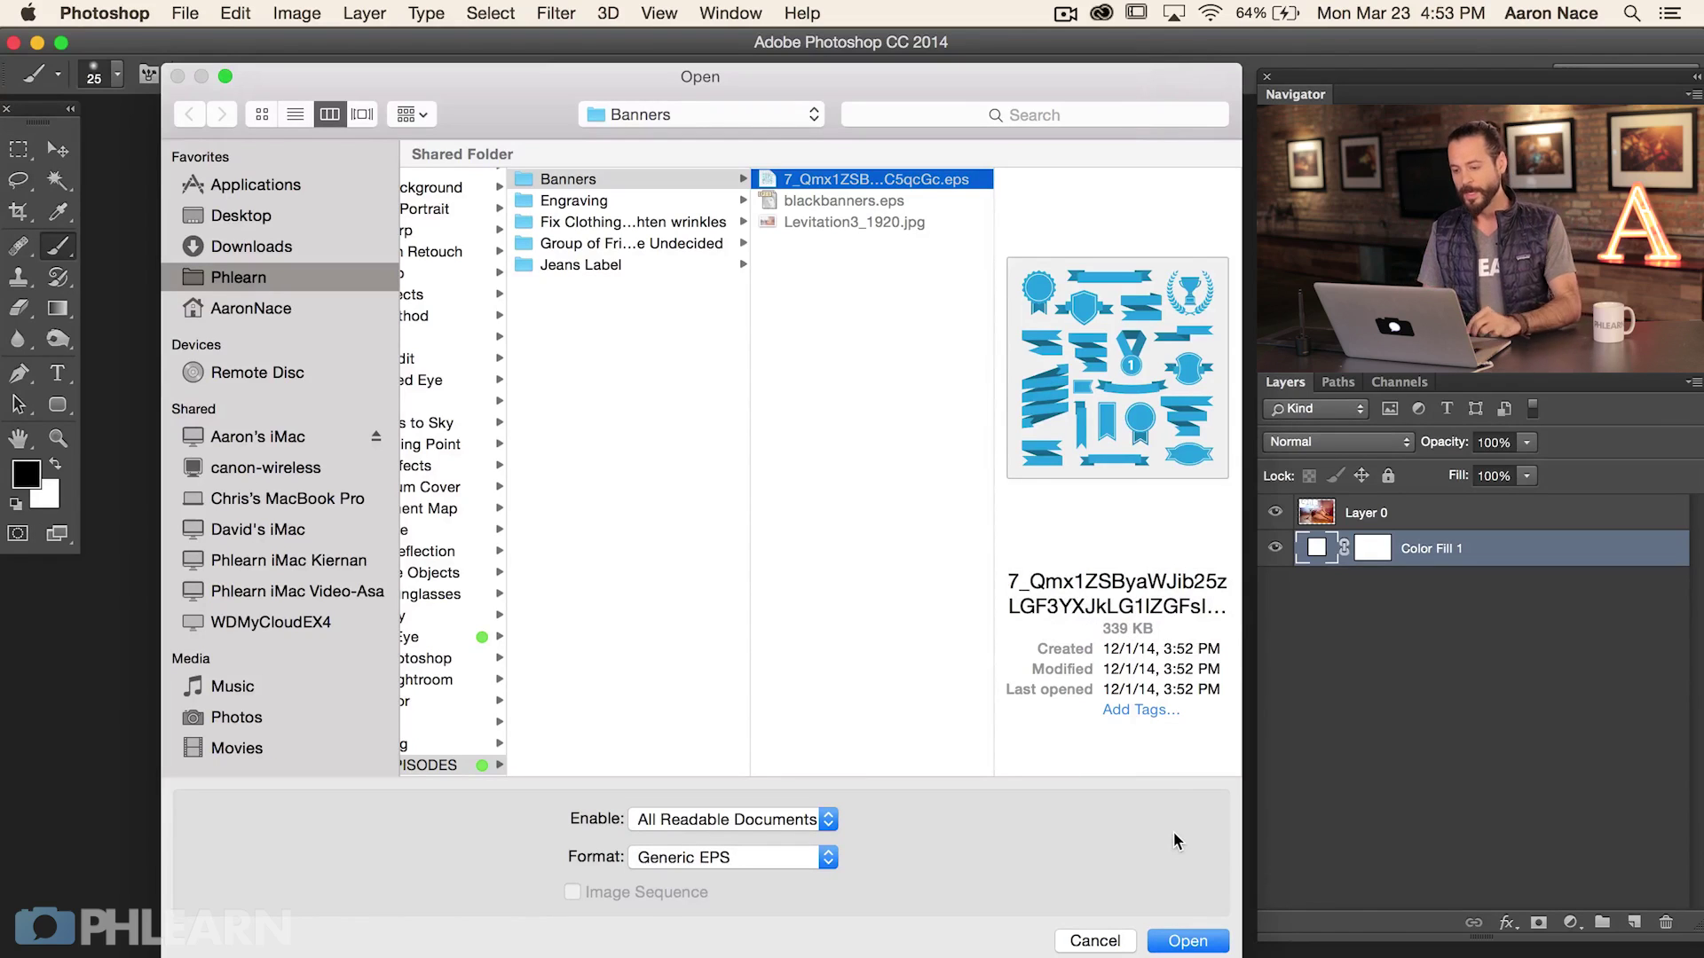
click(1189, 940)
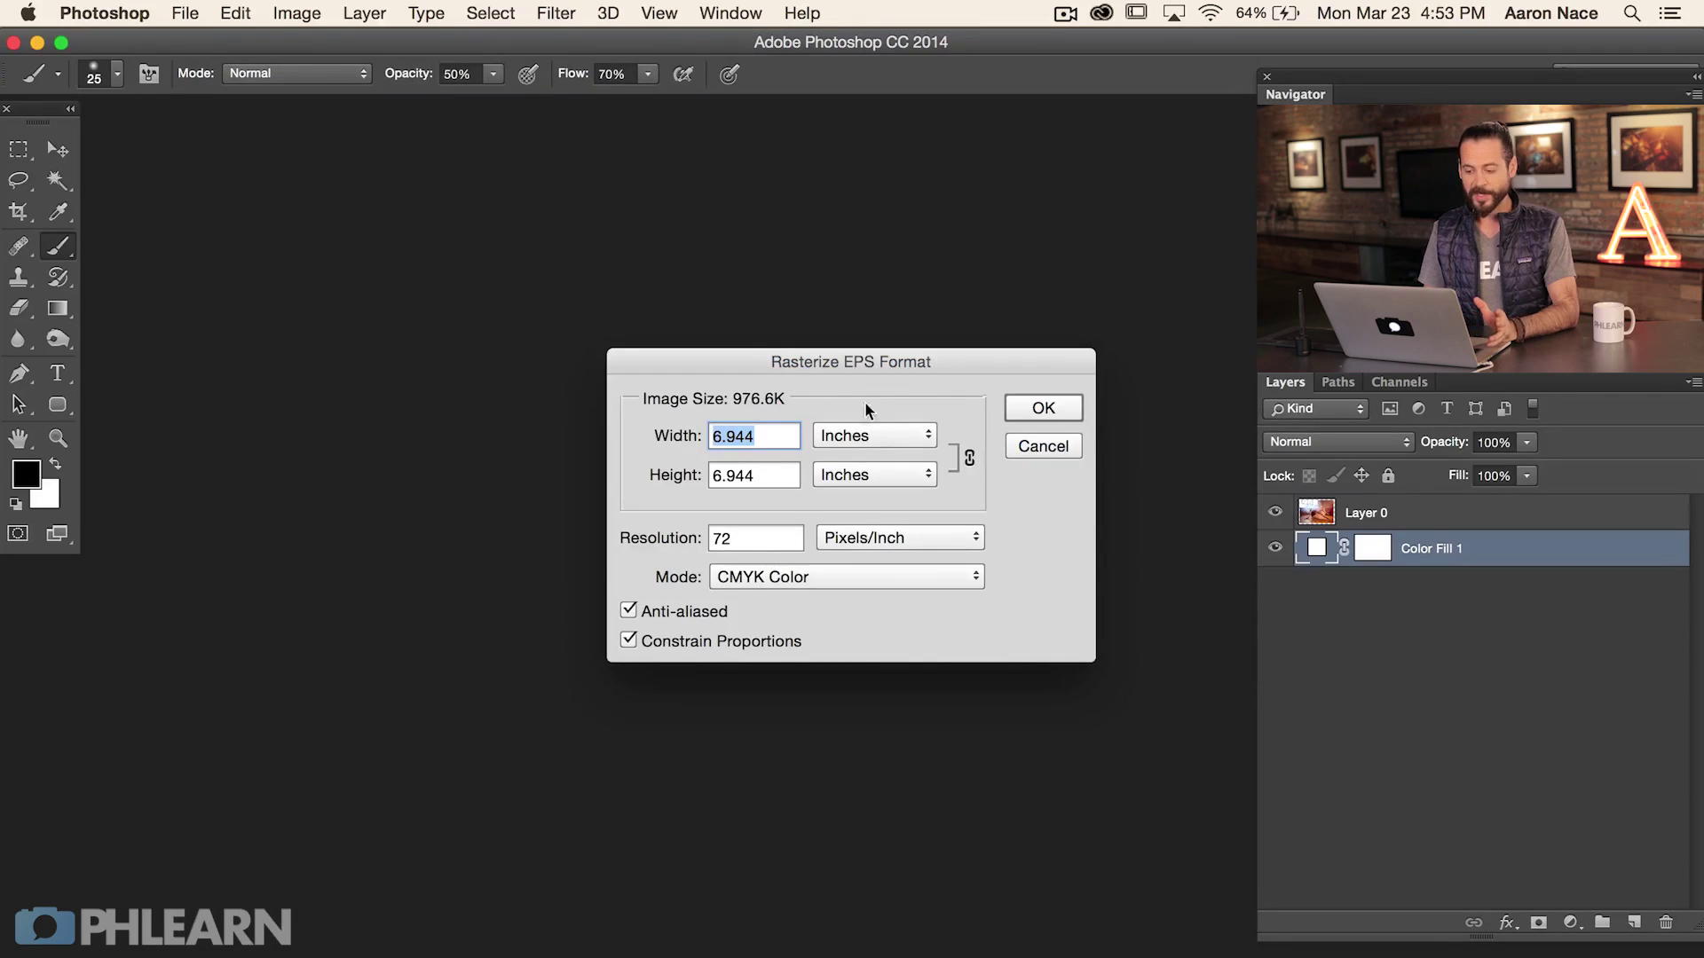
Step: Rasterize the EPS at 5000 pixels wide in RGB Color mode, with both width and height measured in pixels
click(859, 434)
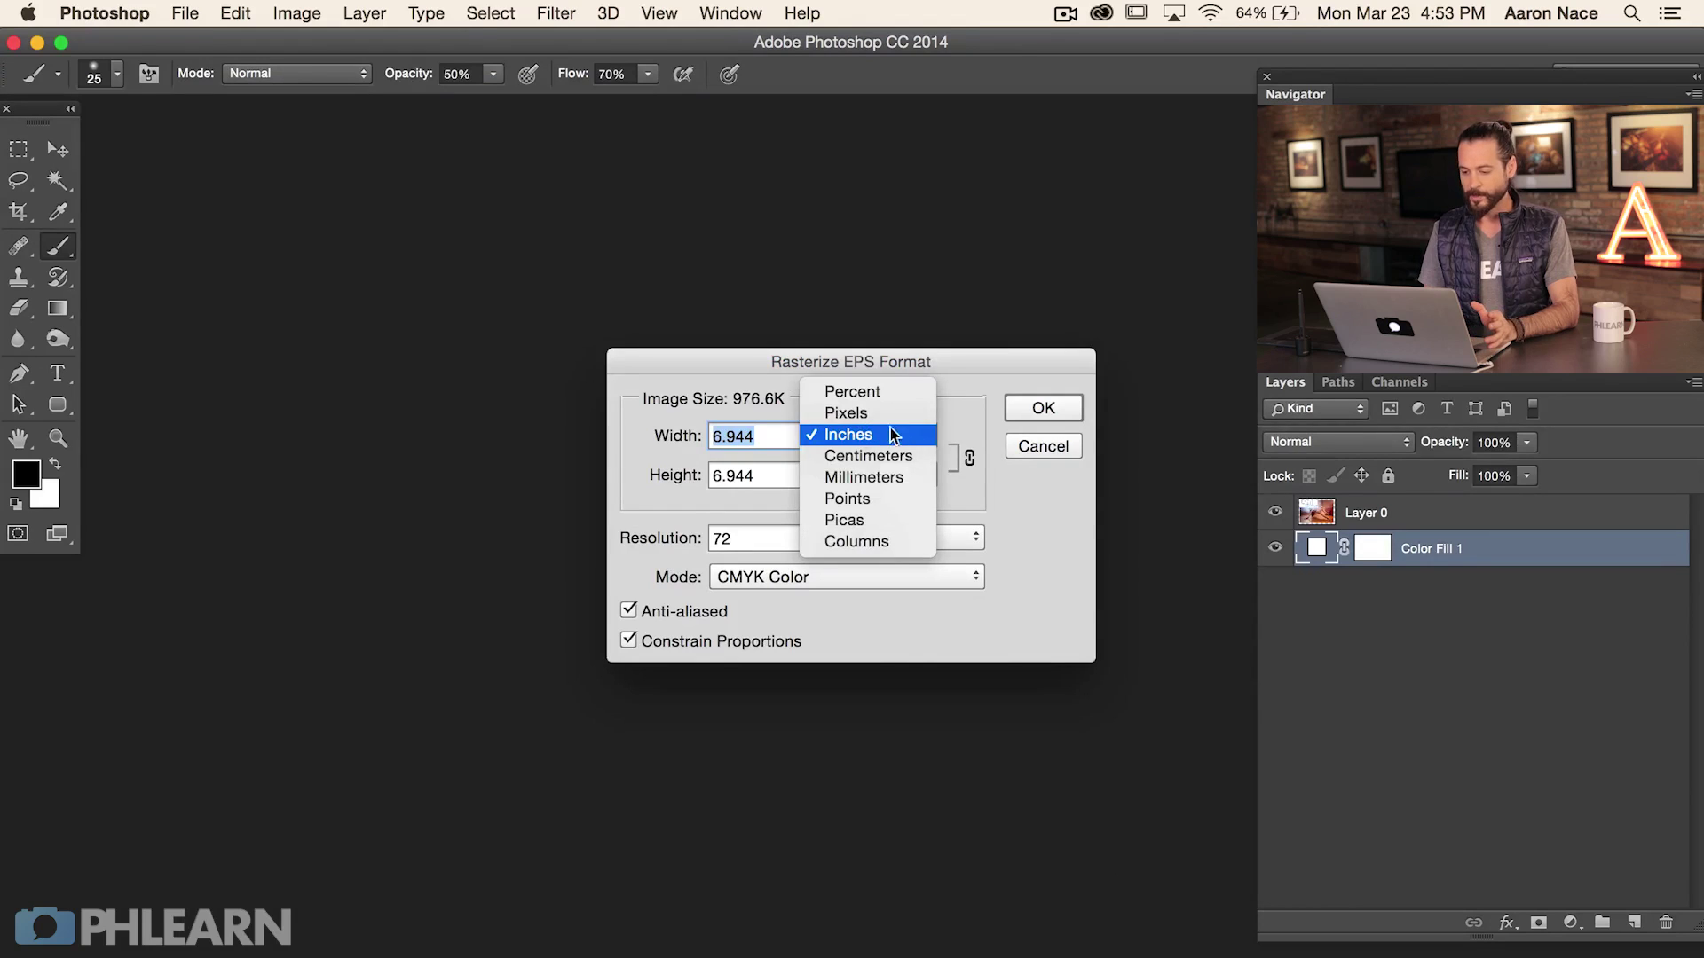
click(900, 422)
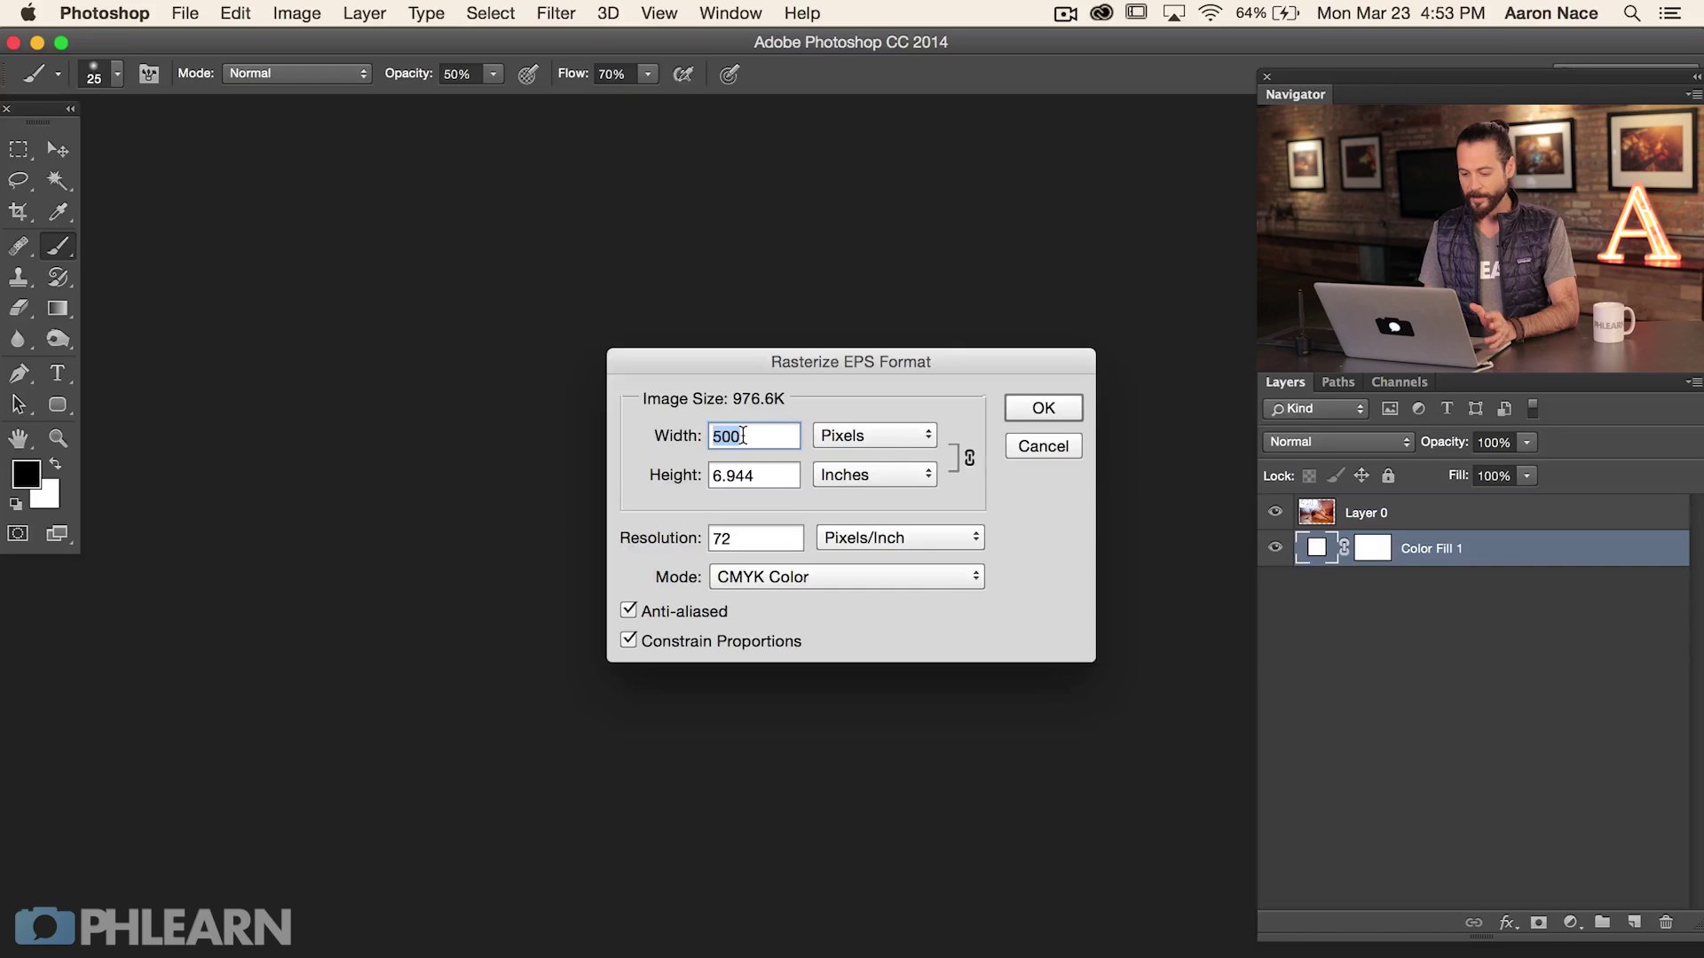
text(5000)
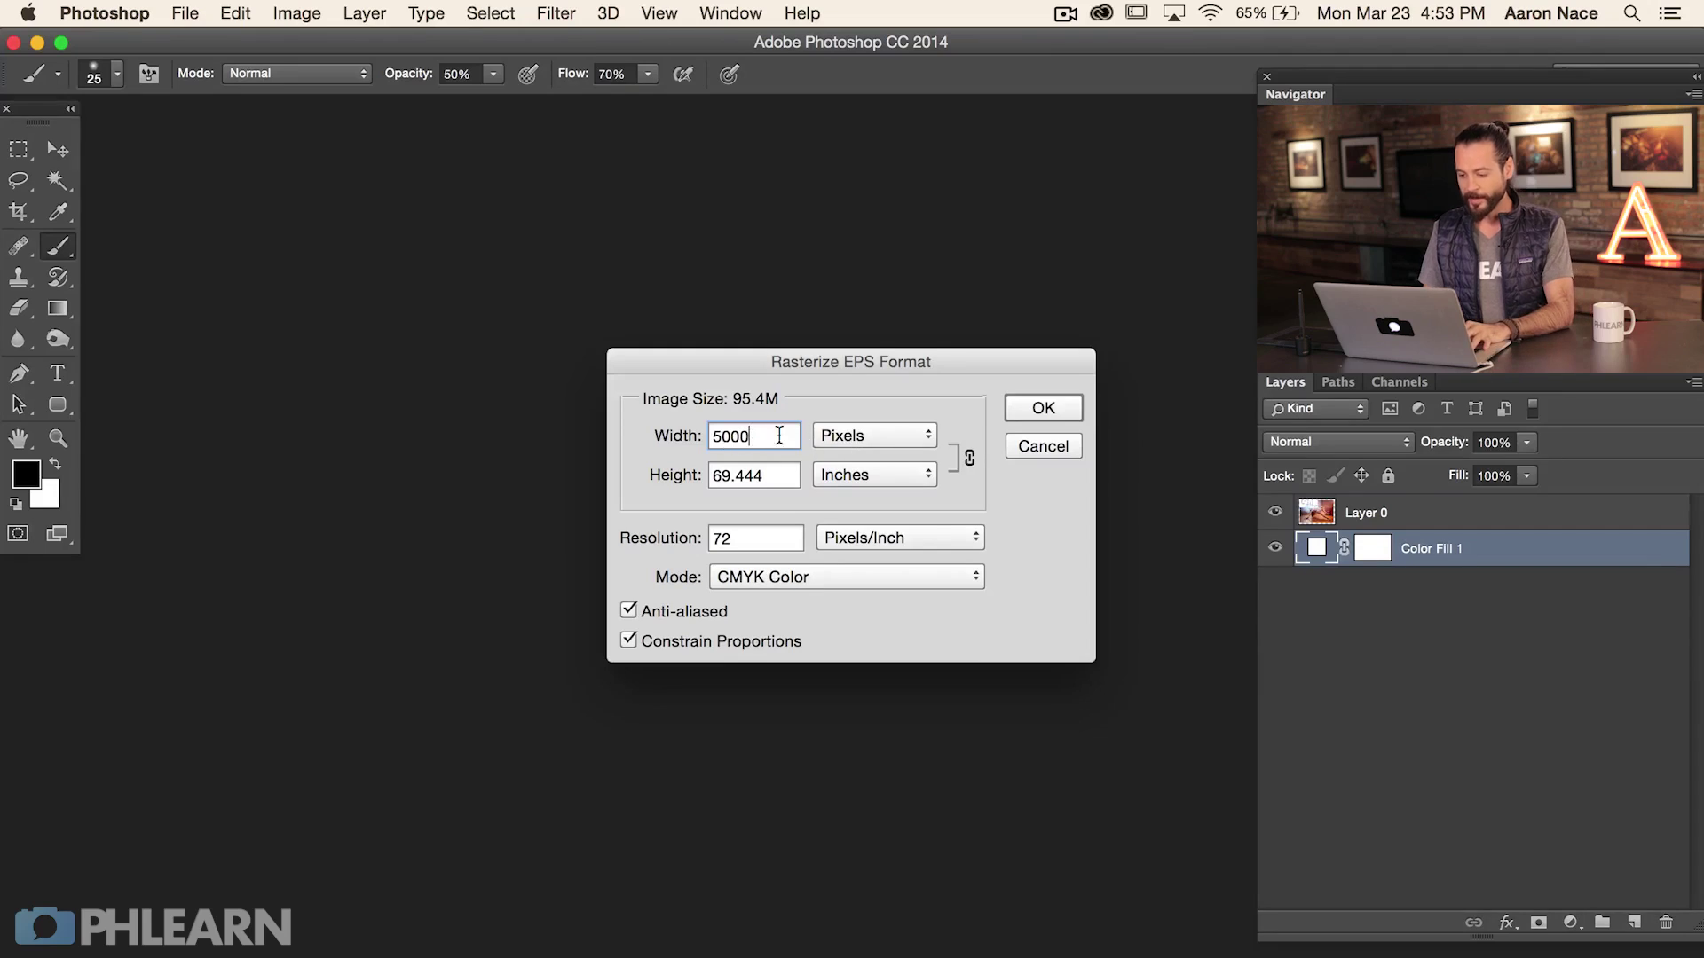
click(868, 475)
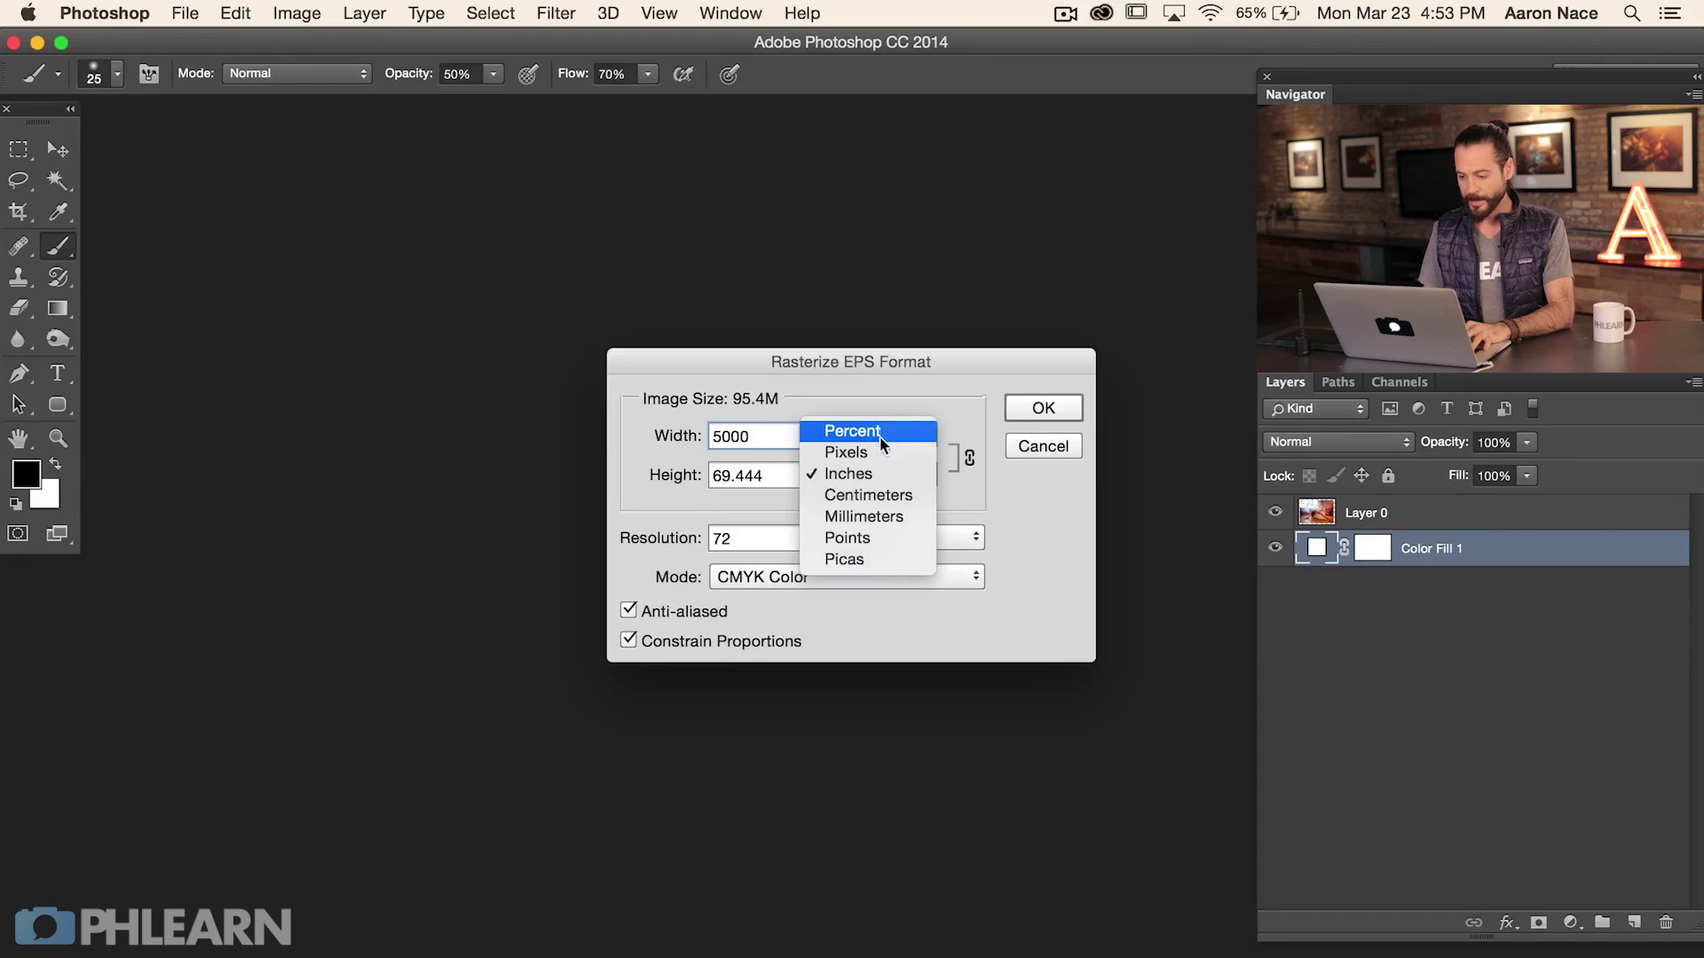
click(880, 453)
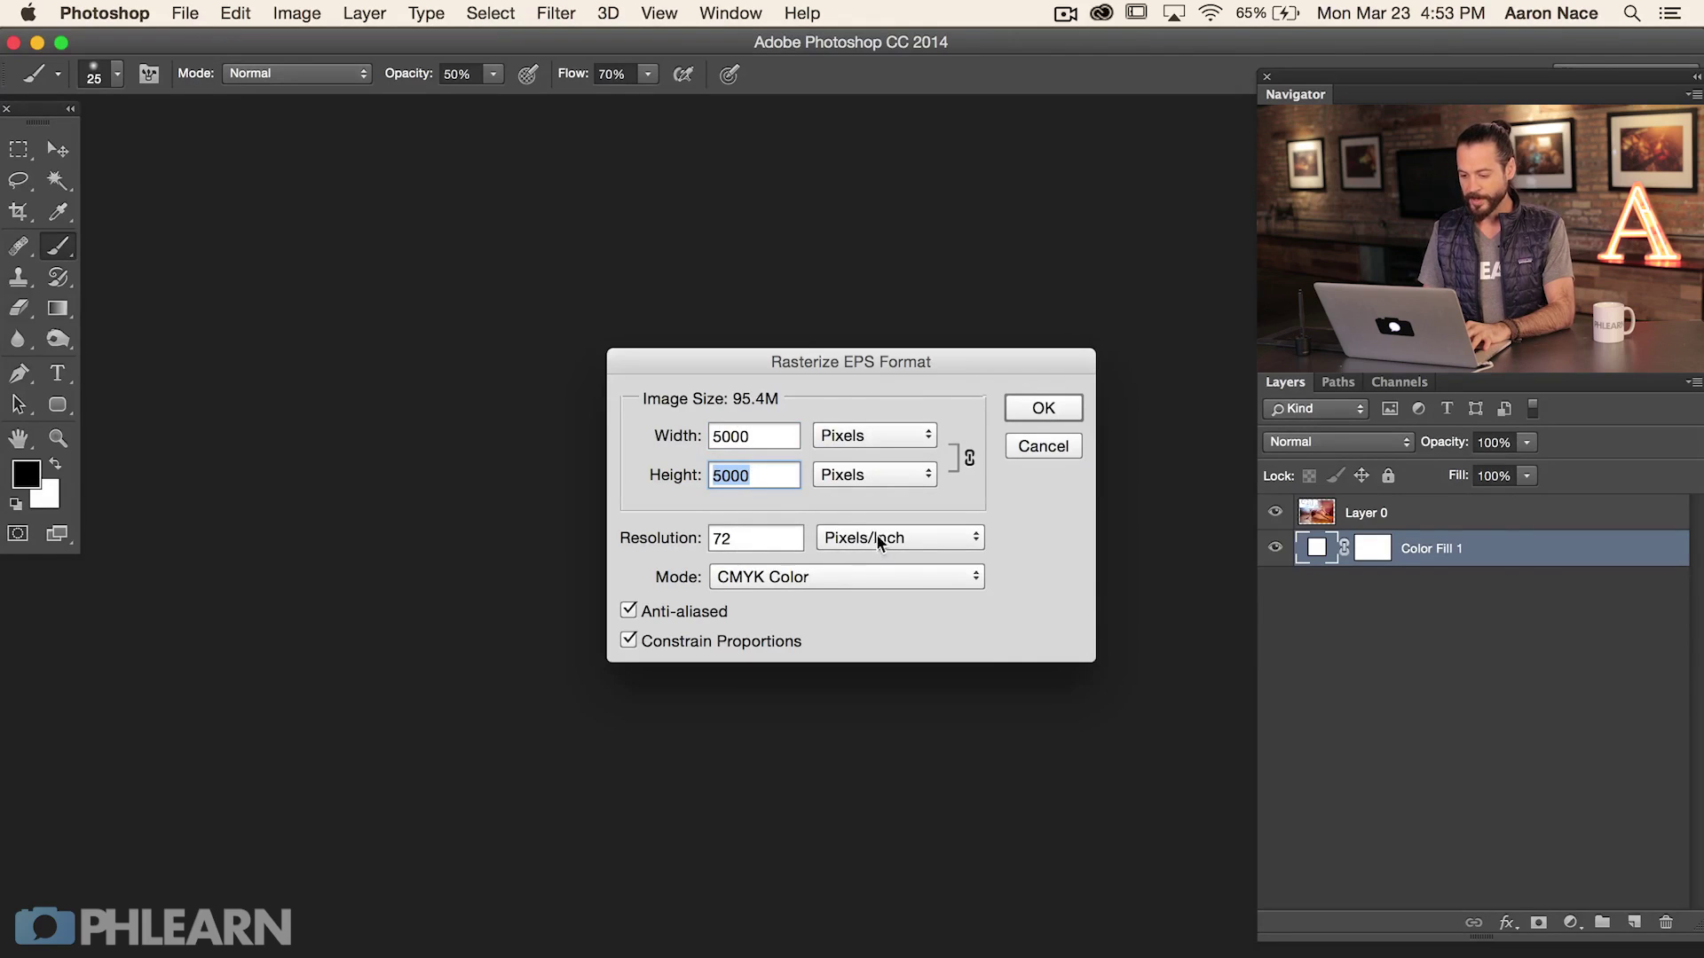
click(845, 575)
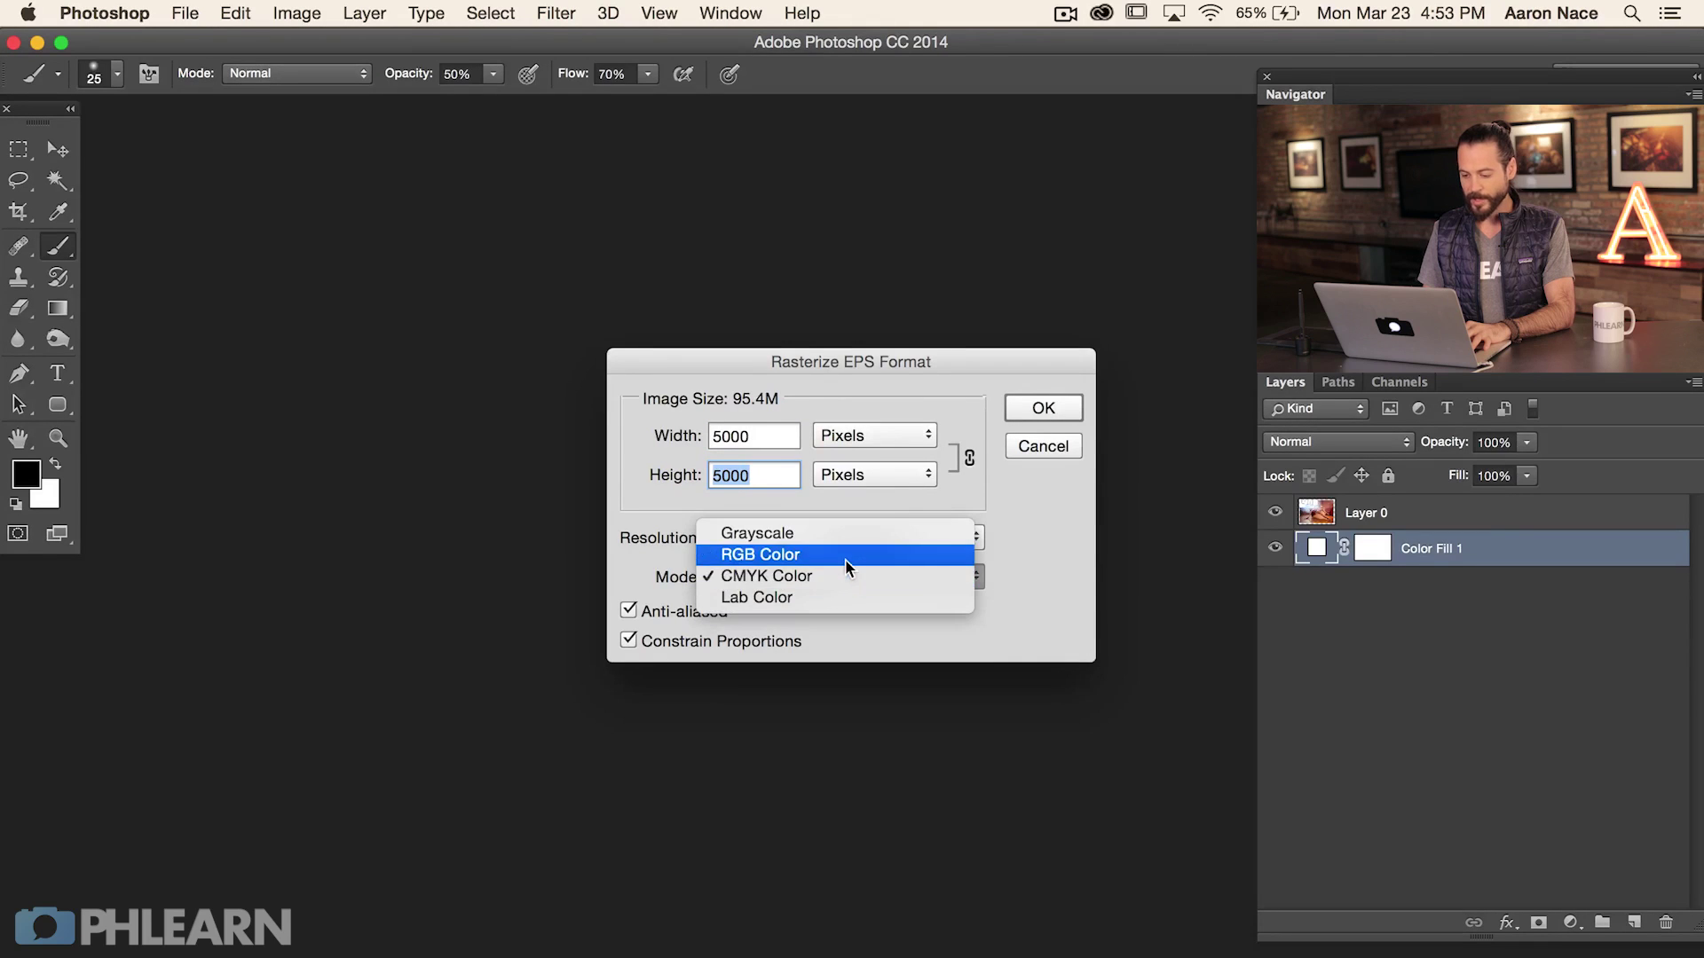
click(844, 559)
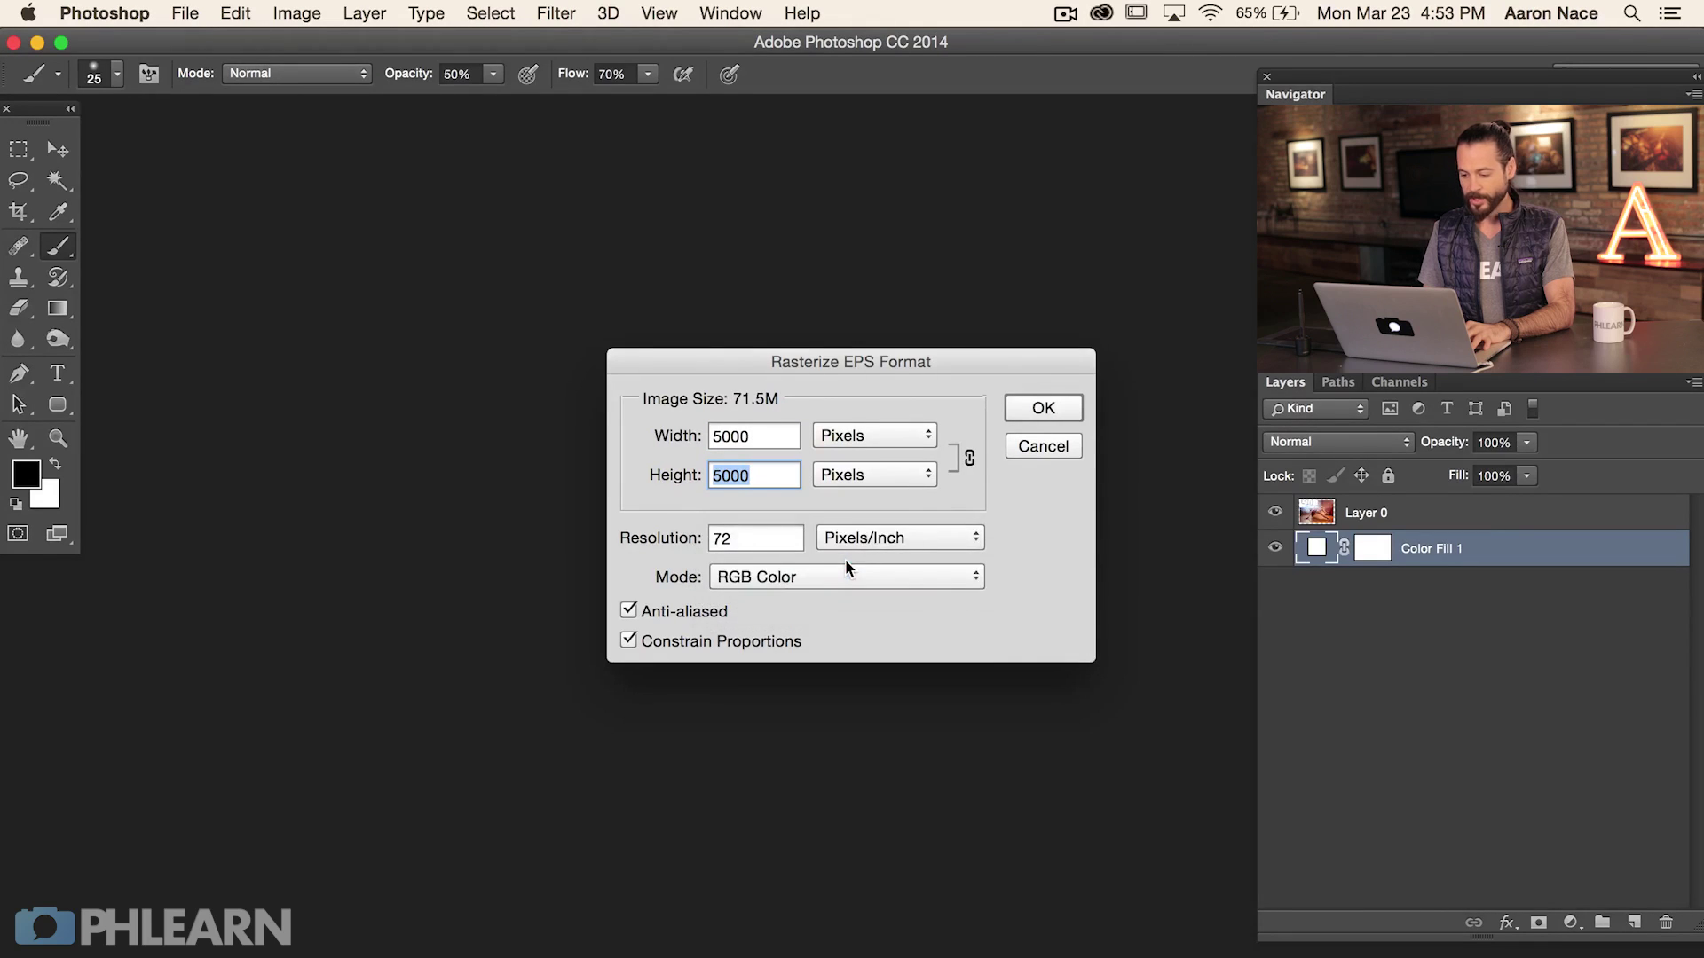
click(1042, 409)
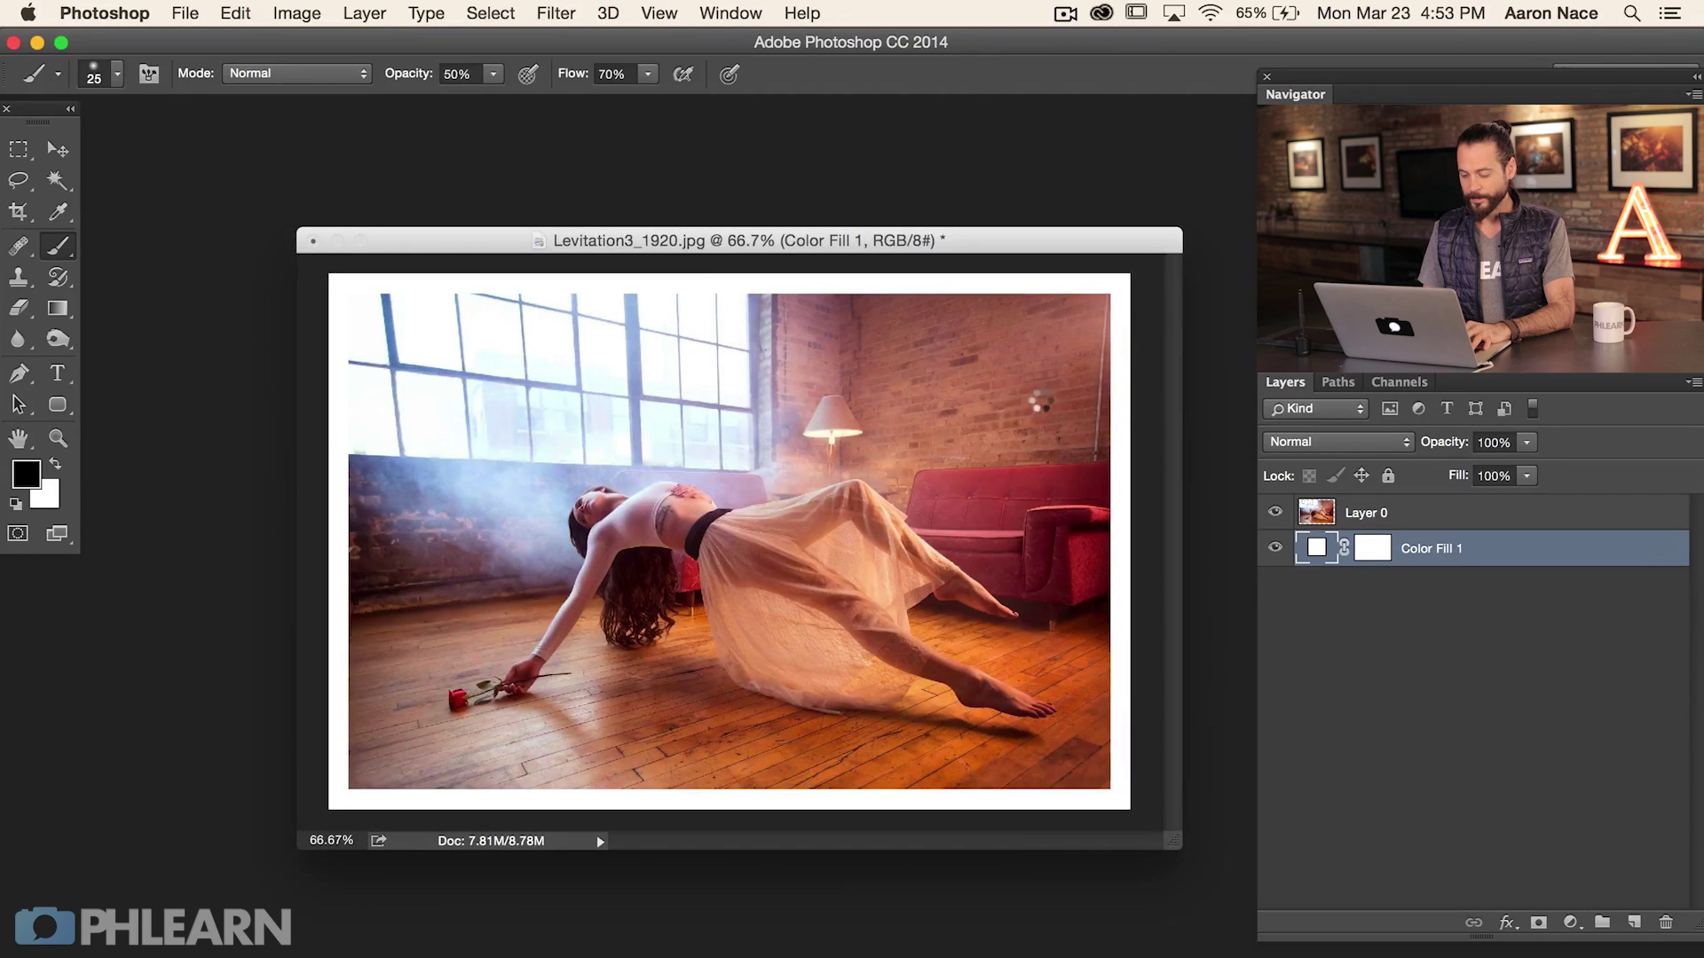
Step: Switch the ribbon document to a full-screen view and check its pixel dimensions in Image Size
key(f)
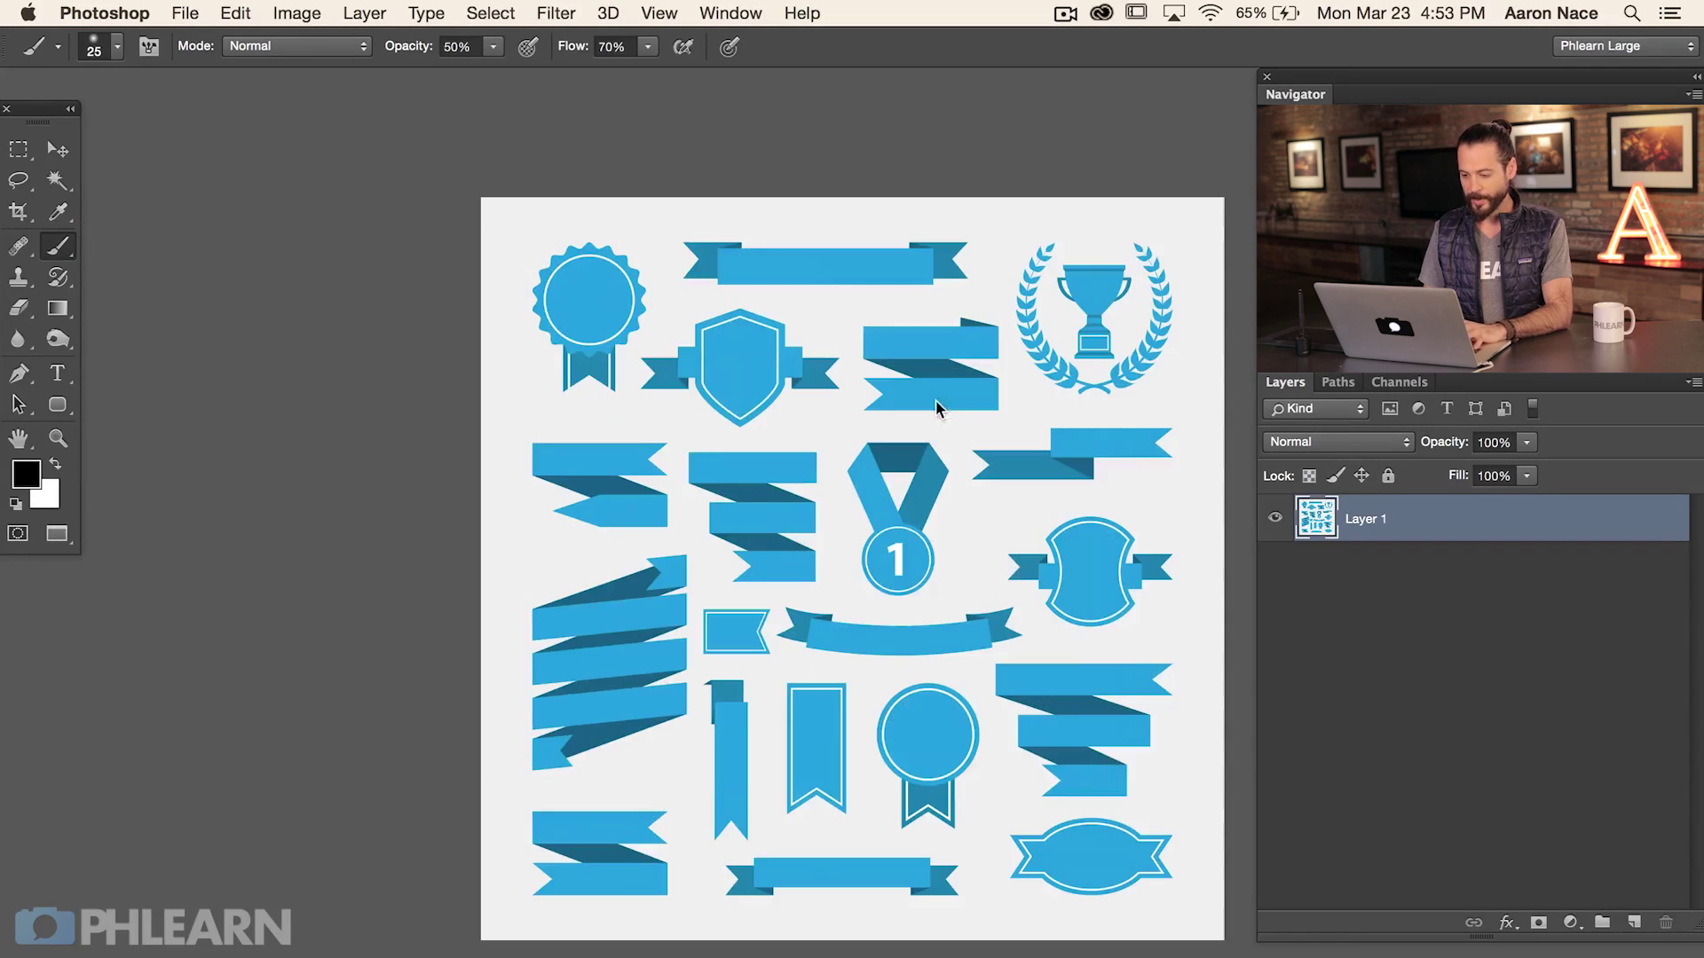
drag(1039, 491, 971, 477)
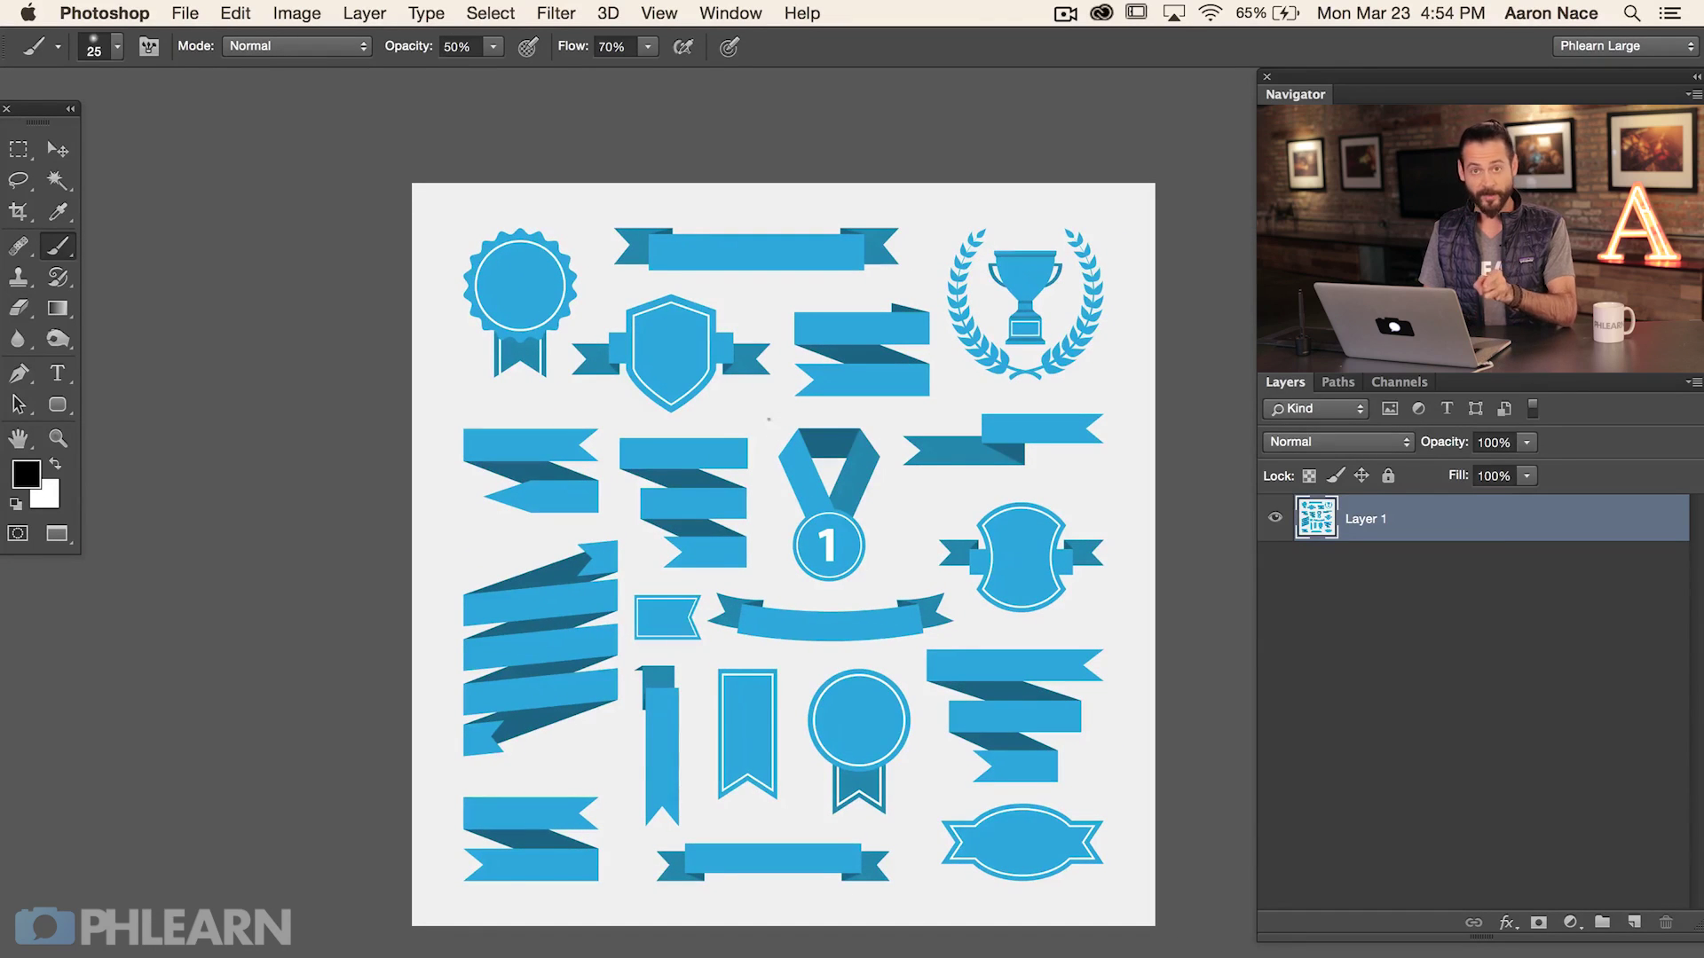
click(308, 14)
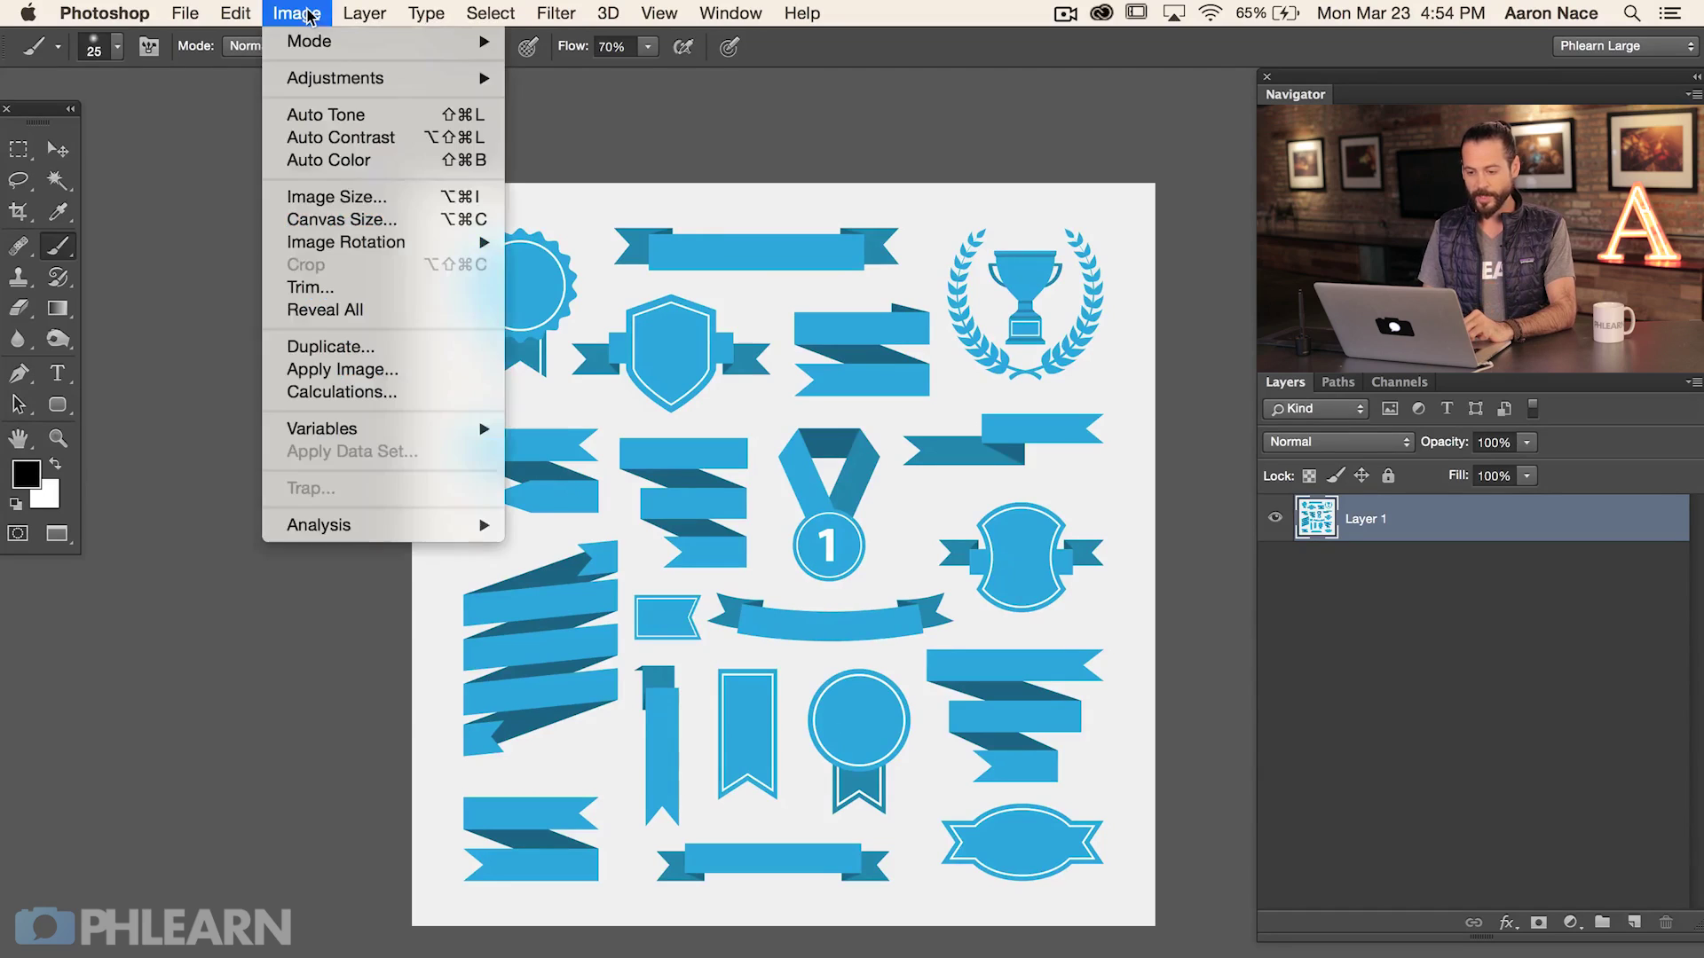
click(350, 196)
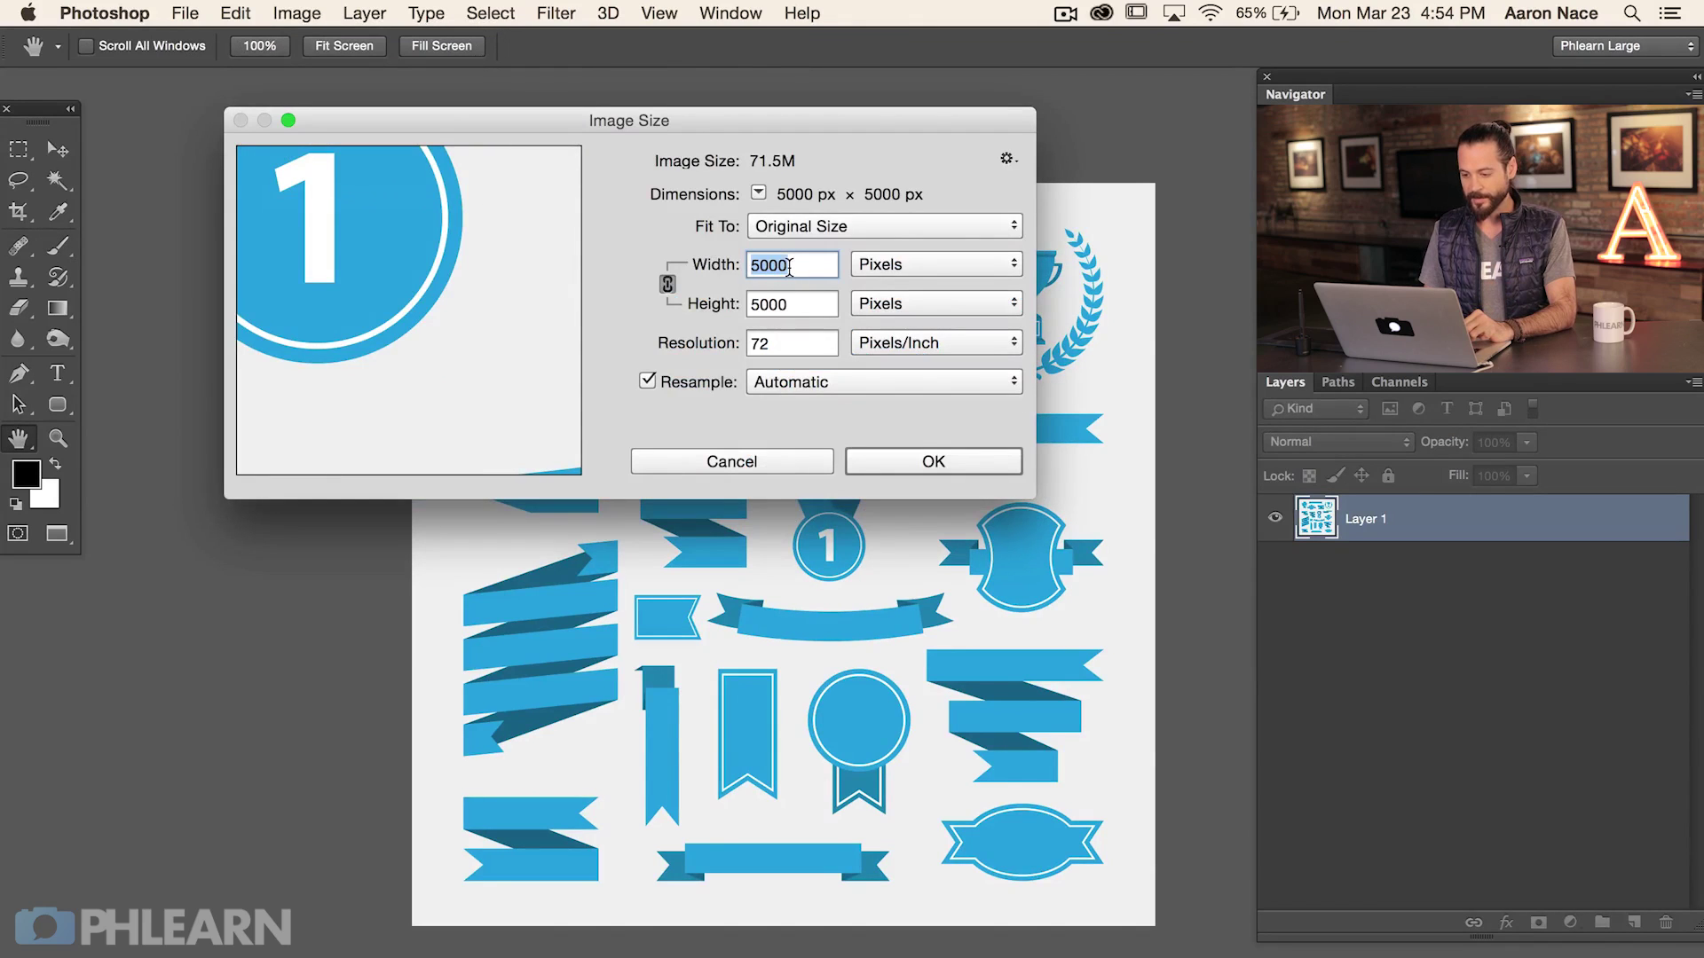
click(825, 461)
key(b)
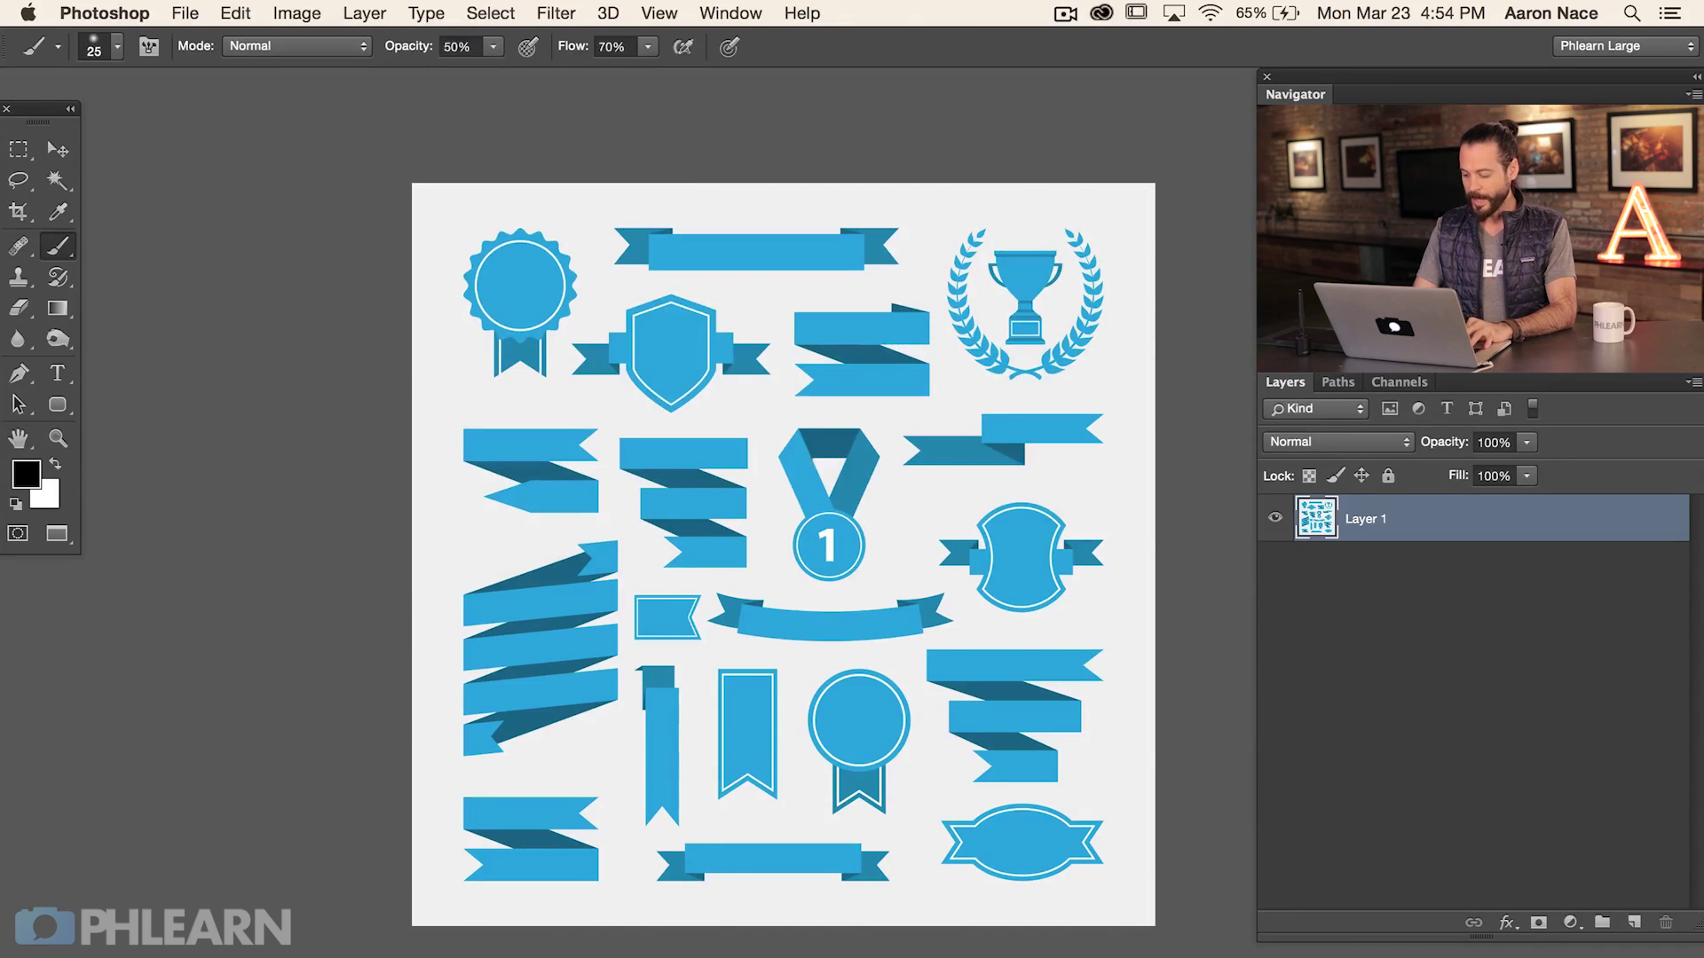
Step: Examine the medal and folded ribbon shapes up close for edge quality, comparing the different banner designs
key(super+plus)
key(super+plus)
key(super+plus)
key(super+plus)
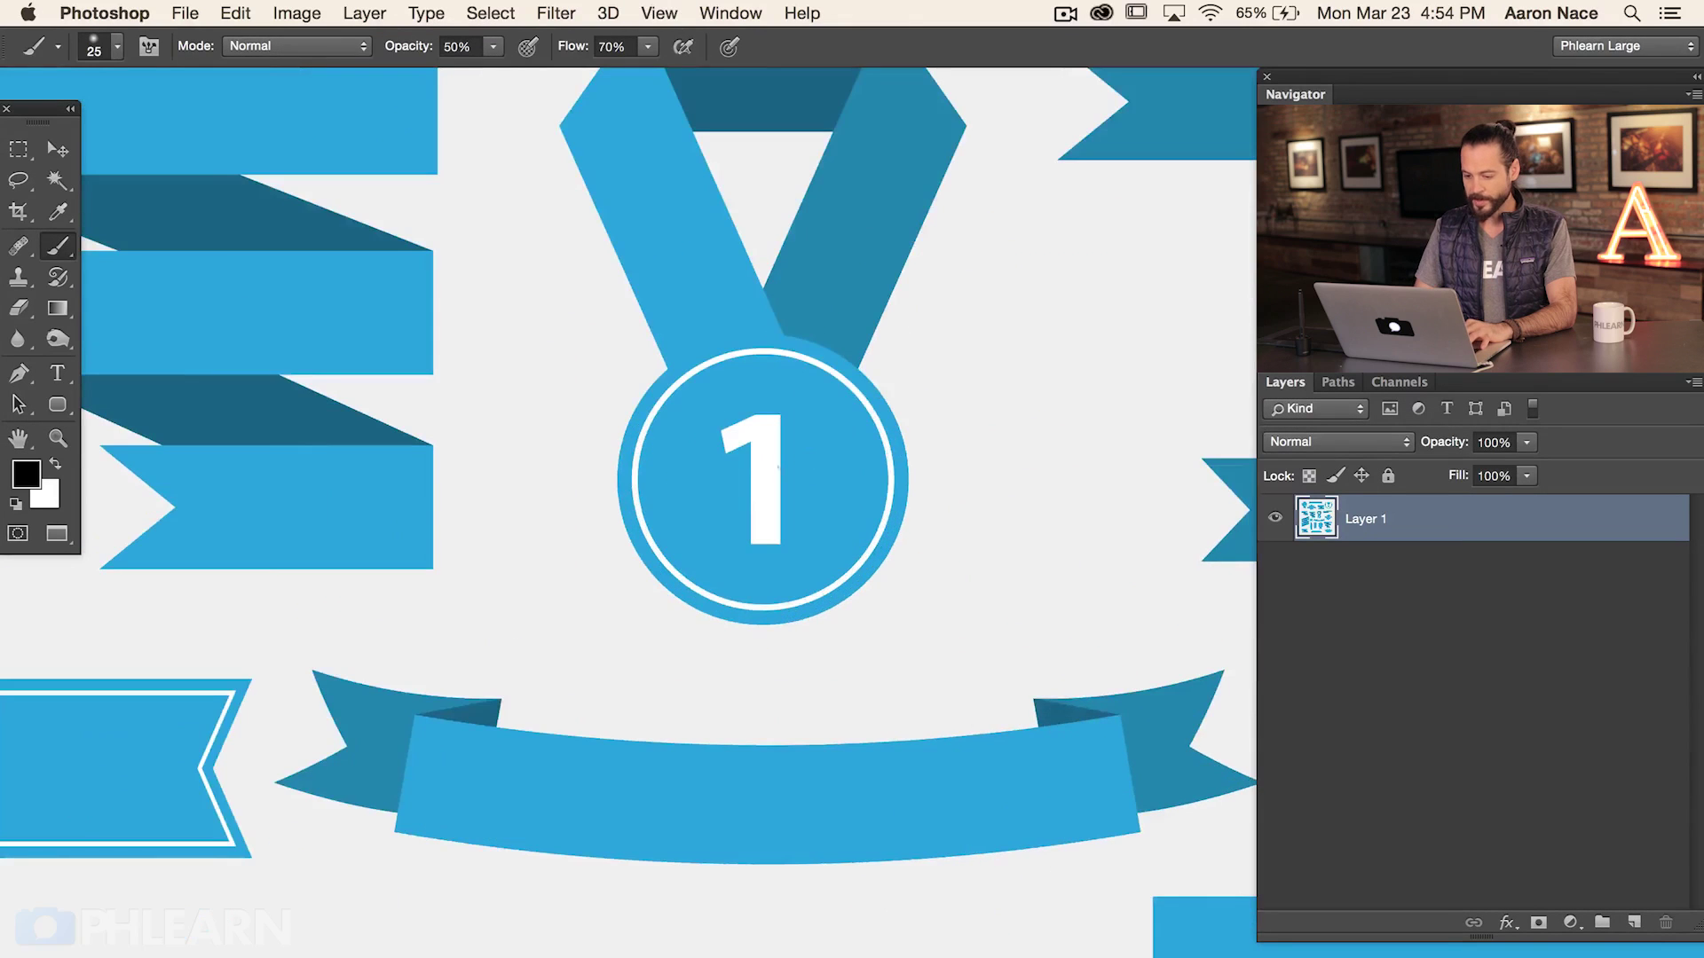
mouse_move(591, 484)
mouse_down()
mouse_move(905, 669)
mouse_move(1018, 609)
mouse_move(1020, 628)
mouse_move(975, 654)
mouse_up()
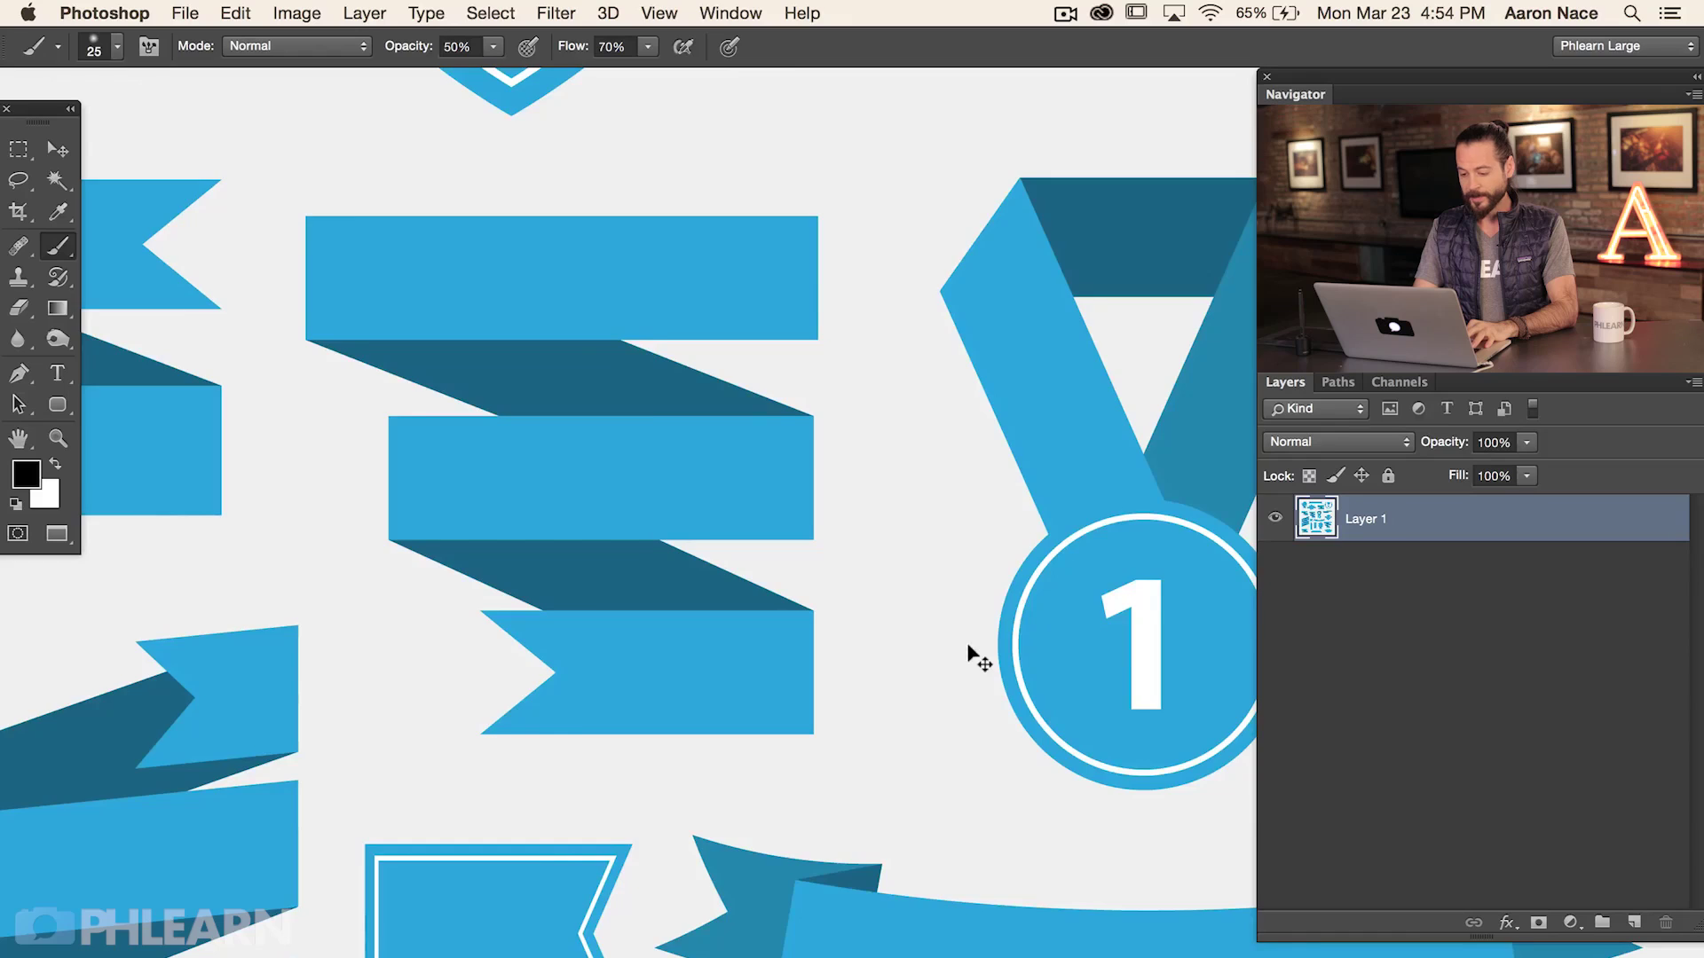
key(super+minus)
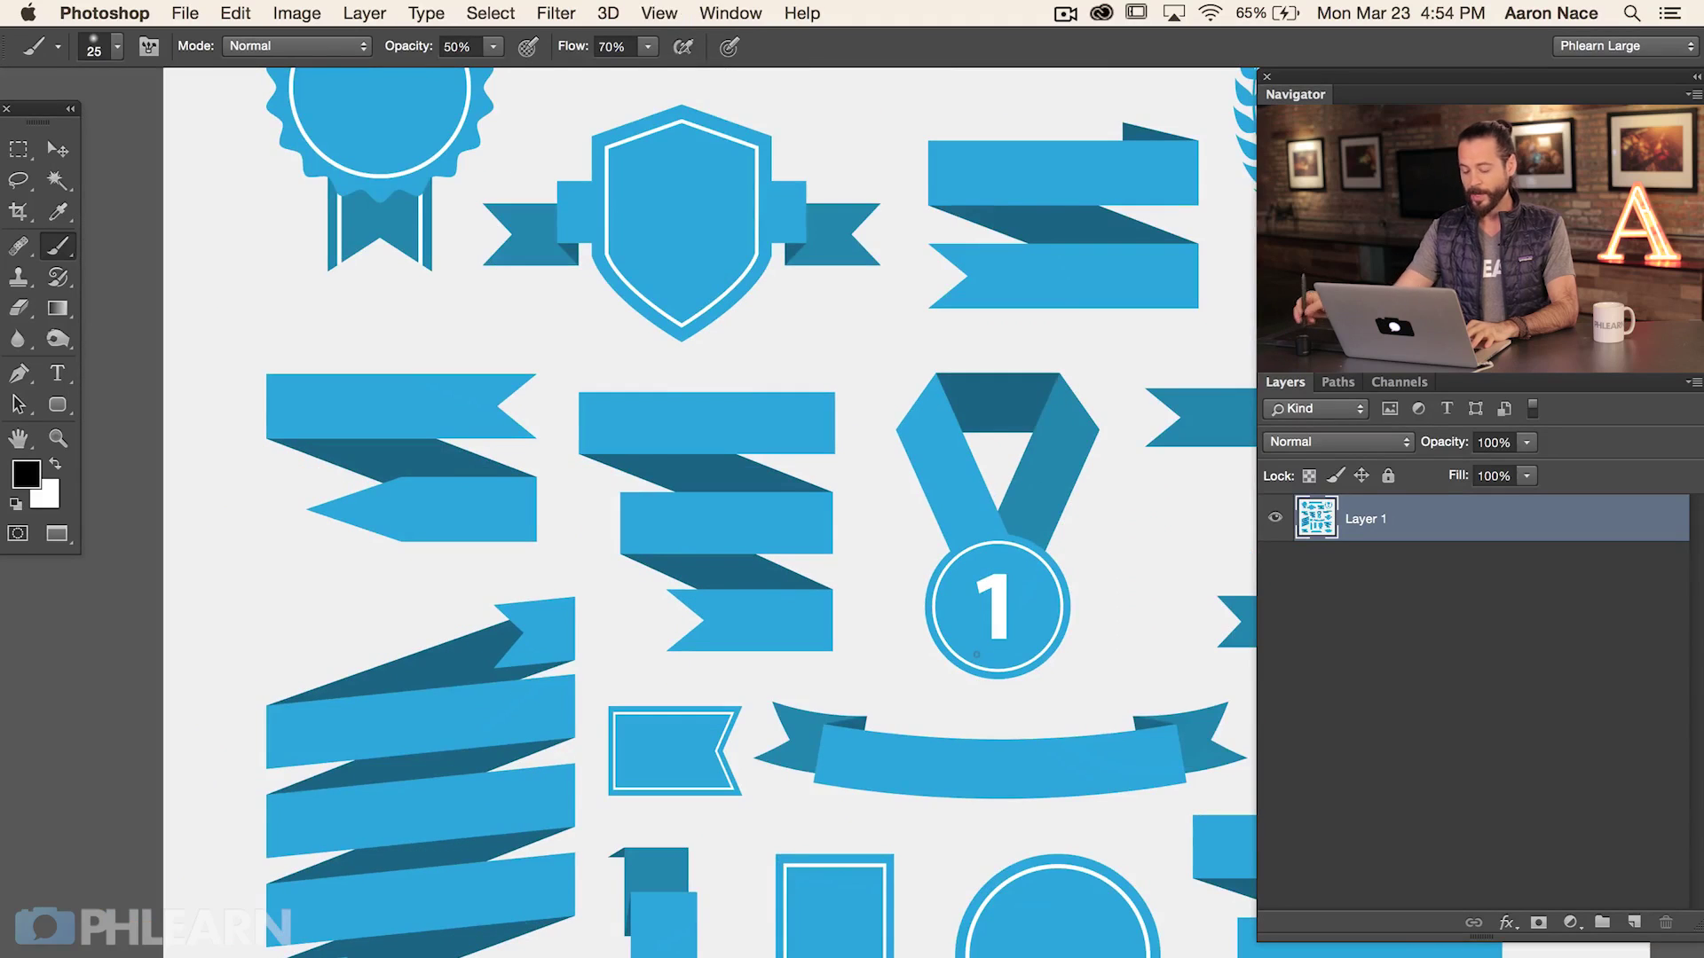
drag(770, 463, 705, 466)
scroll(706, 466, right, 3)
scroll(705, 466, up, 1)
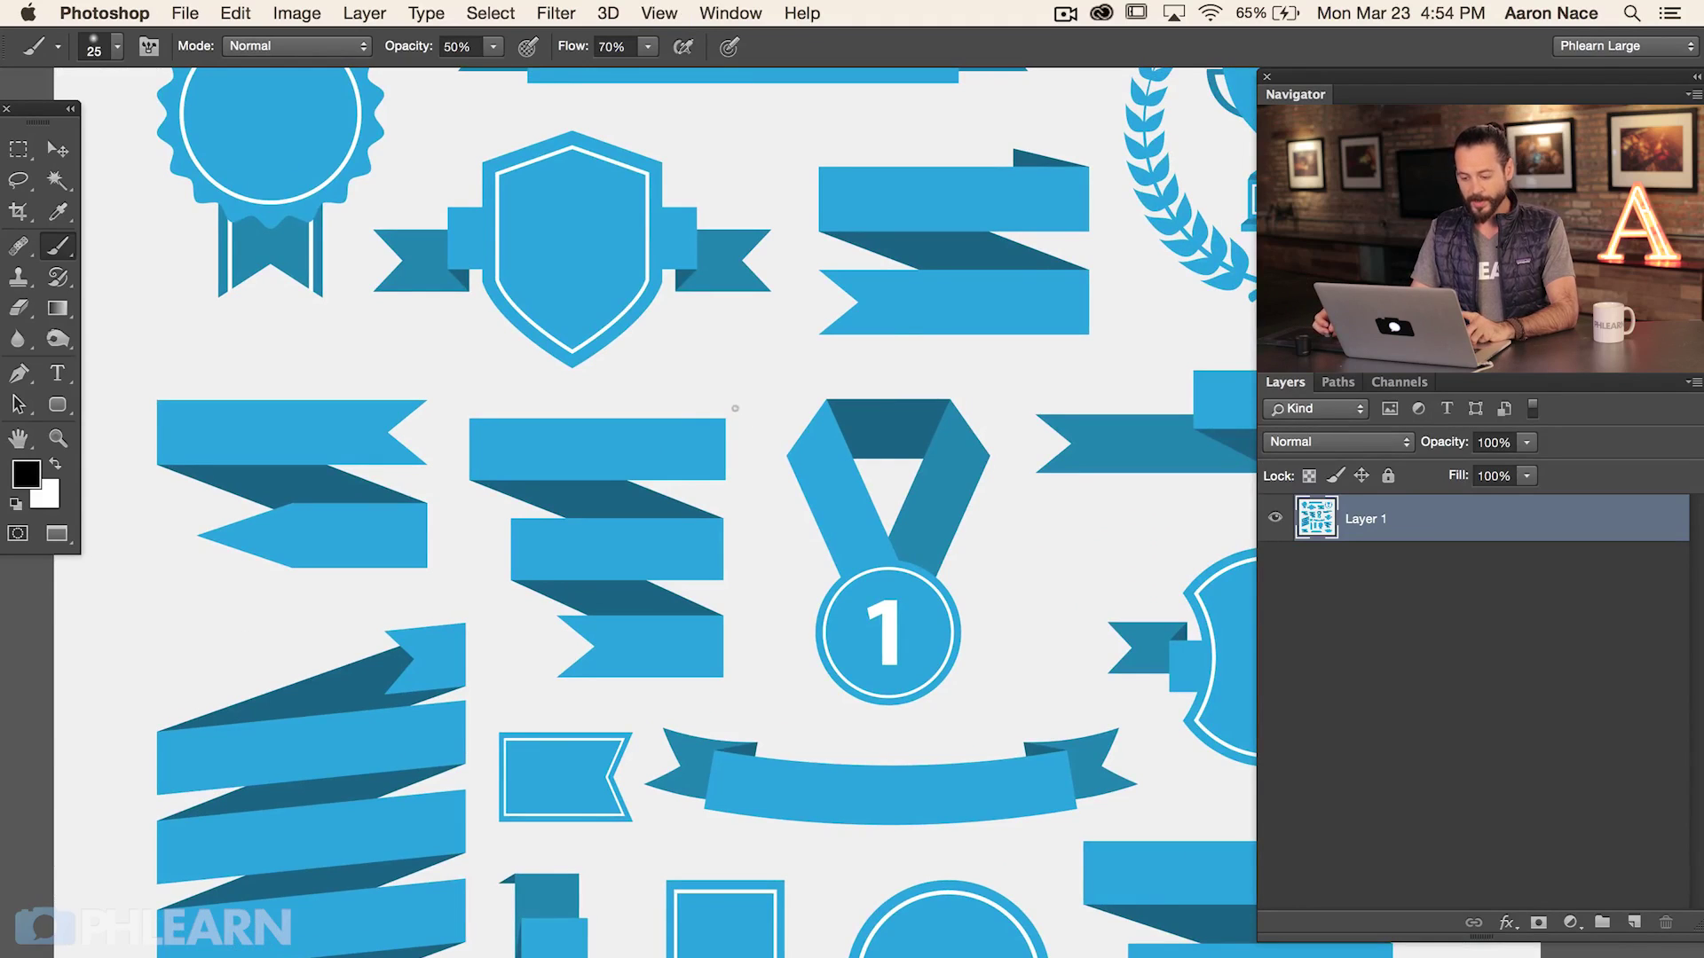
Step: Select the light grey background with the Magic Wand at tolerance 20, adding the enclosed gap inside the medal's ribbon
click(54, 182)
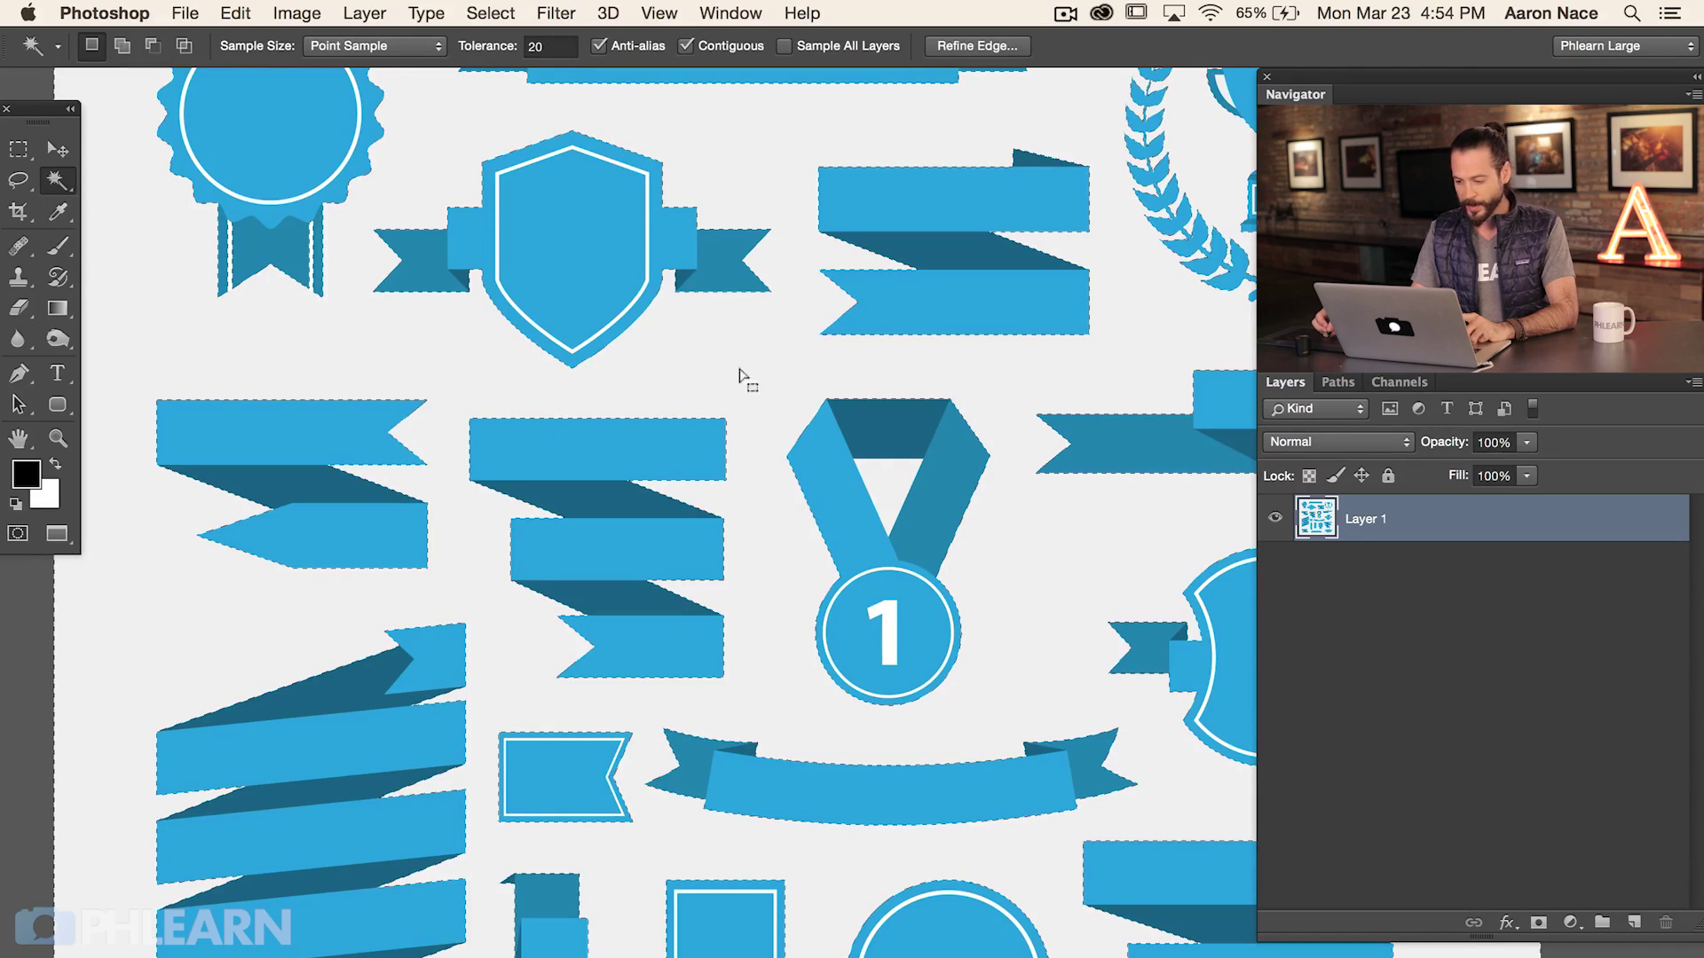
drag(994, 632, 734, 677)
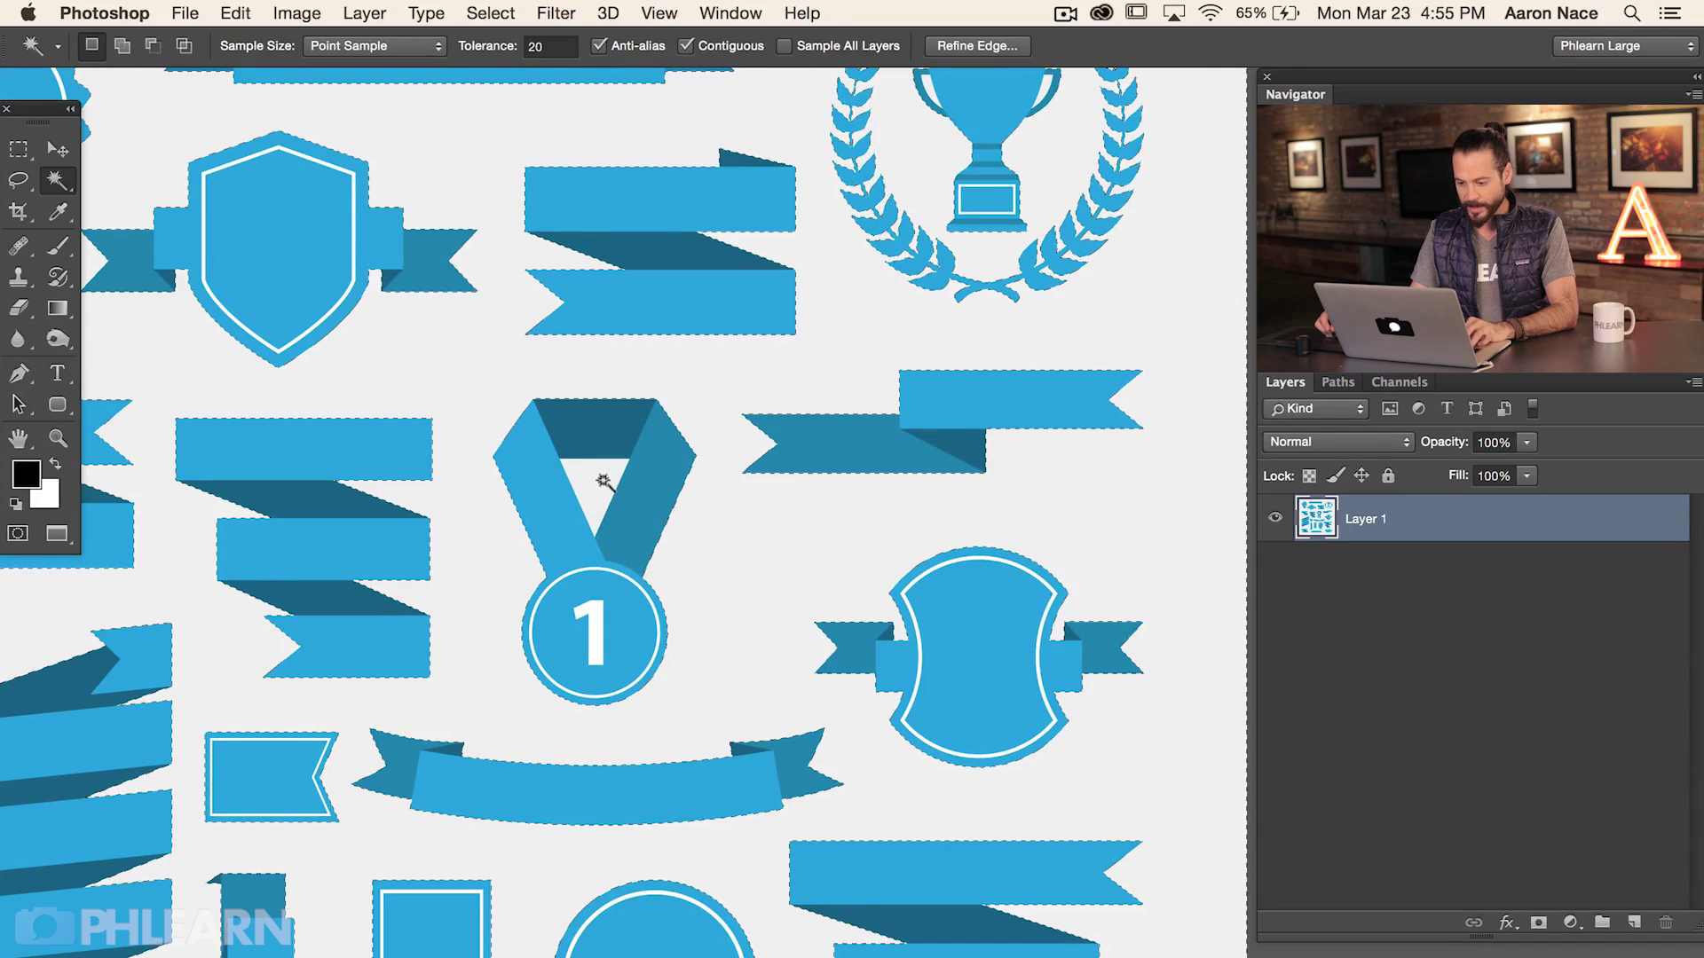
key(shift)
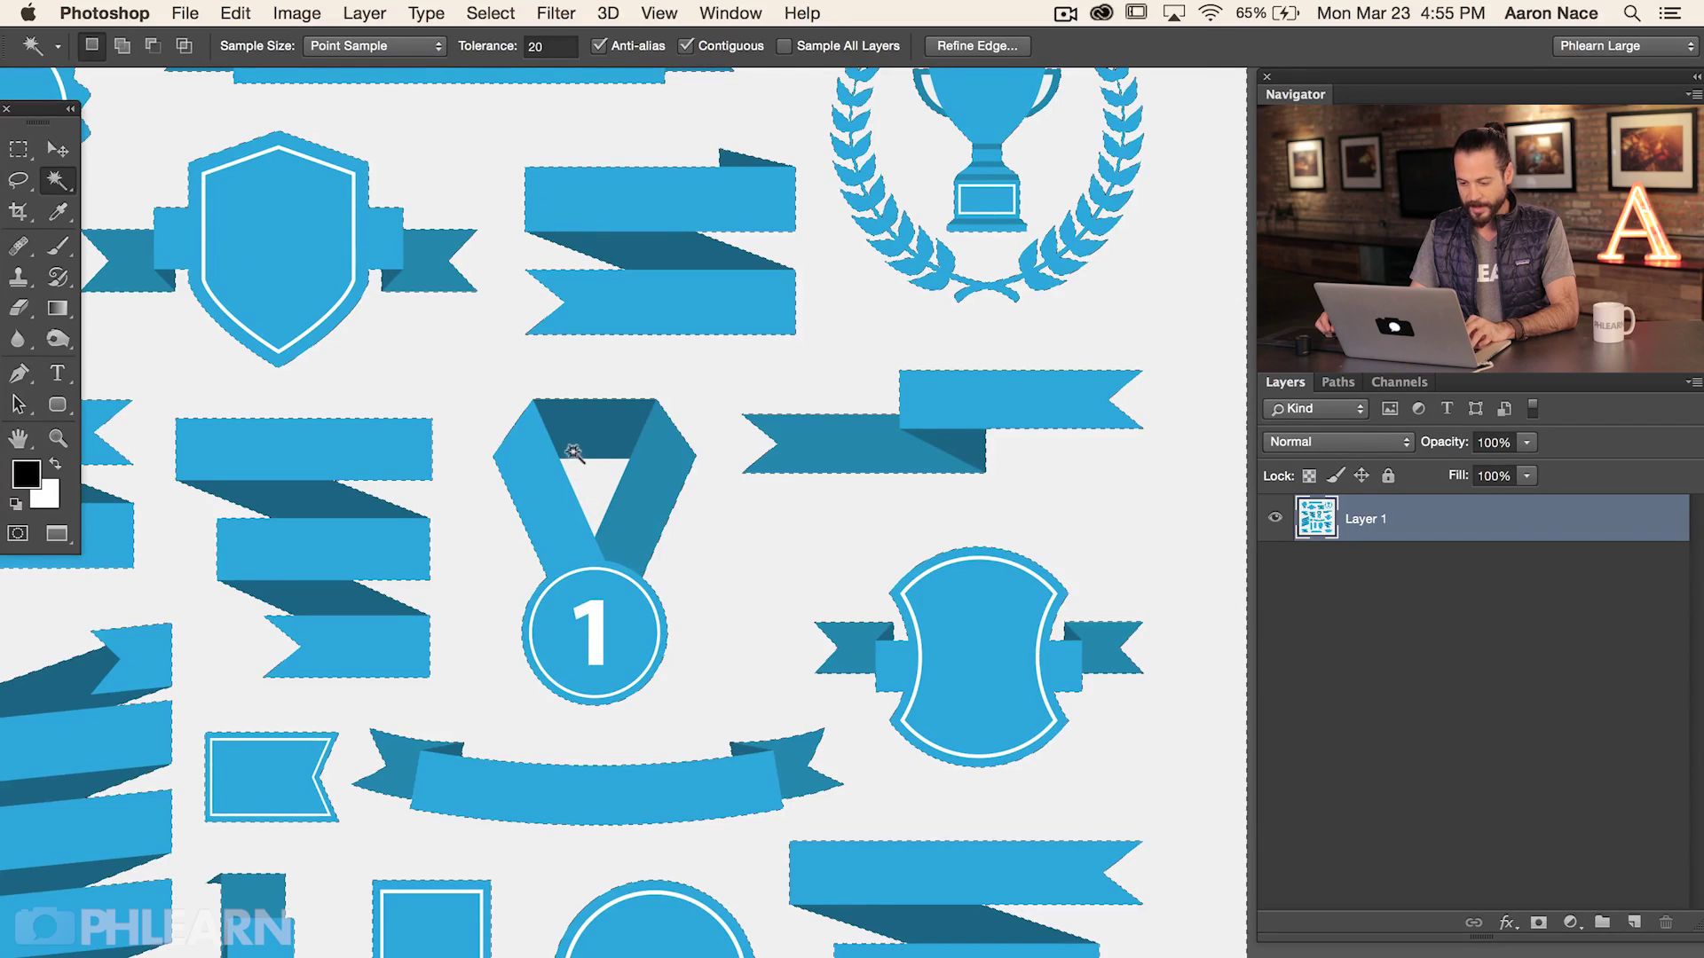
key(shift)
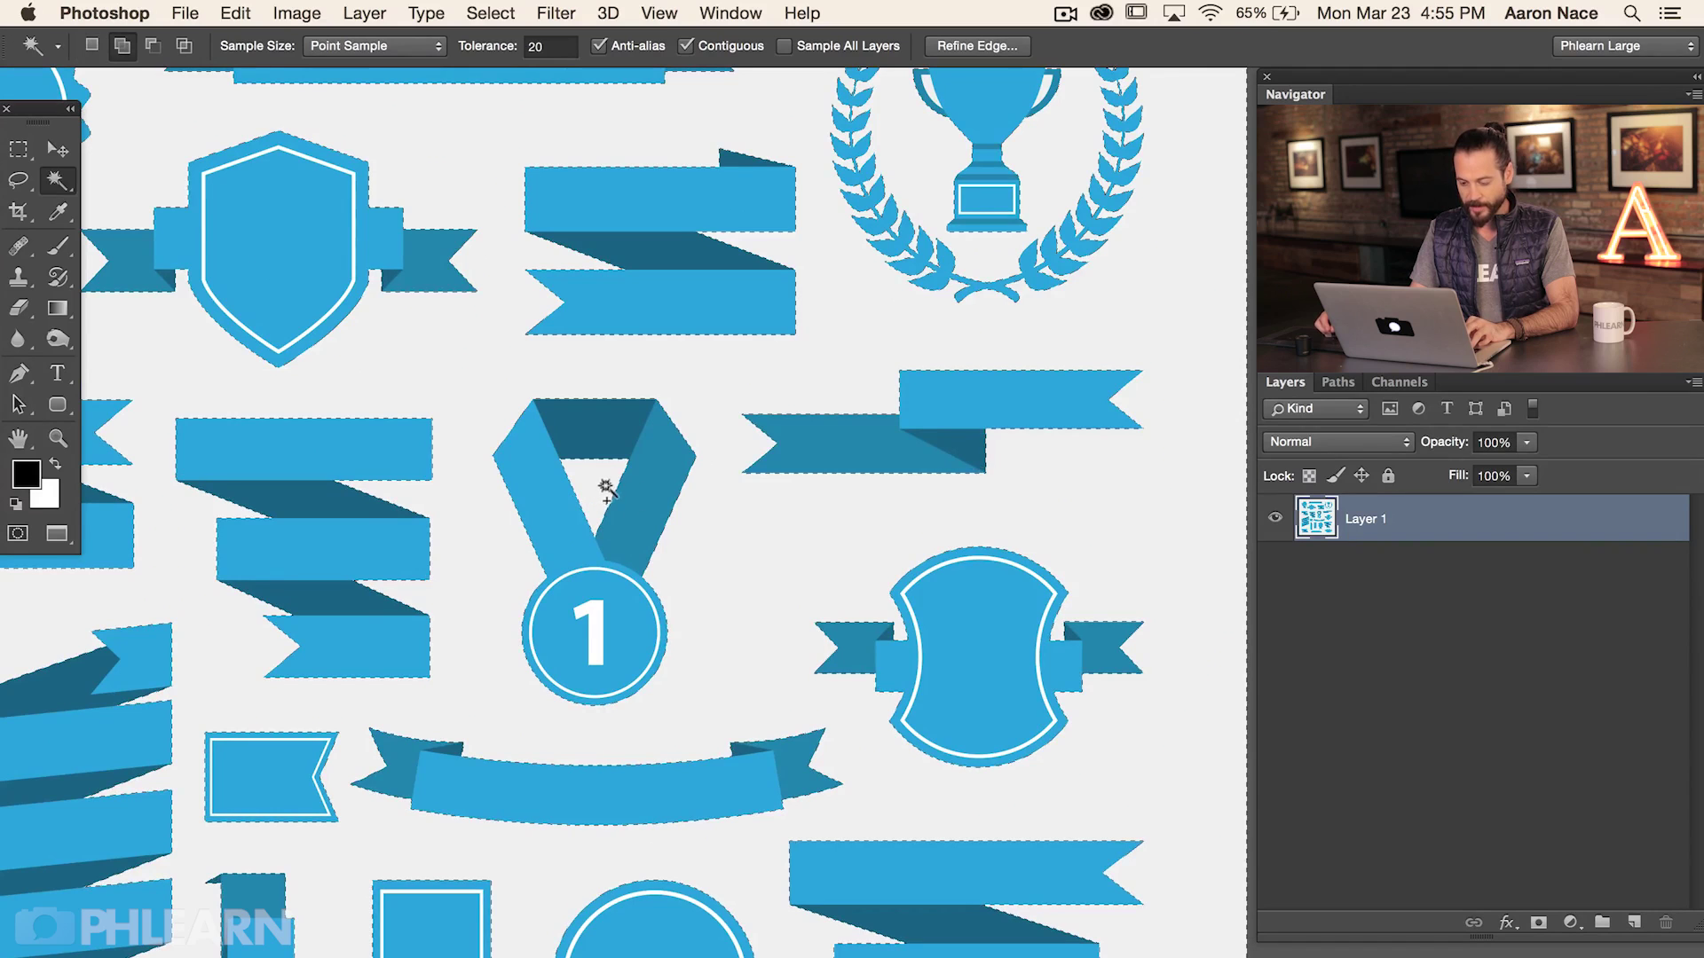
Step: Add the enclosed background gaps inside the trophy's handles to the Magic Wand selection
drag(586, 355, 535, 600)
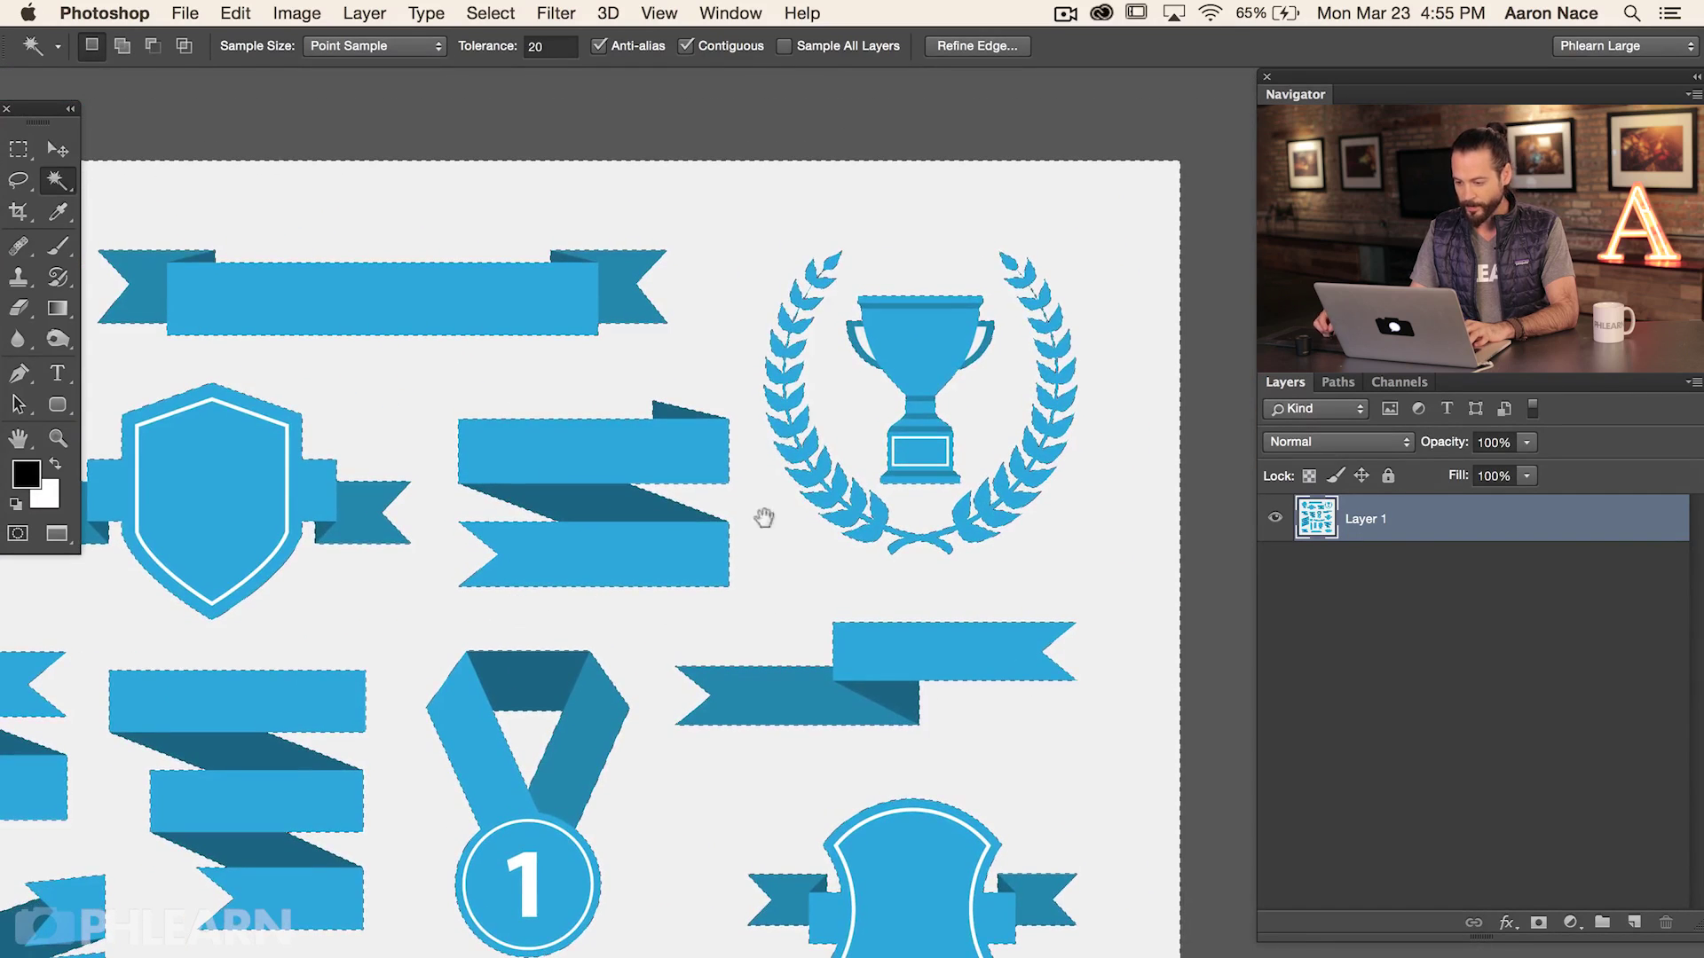
key(super+plus)
key(super+plus)
drag(842, 254, 764, 430)
key(shift)
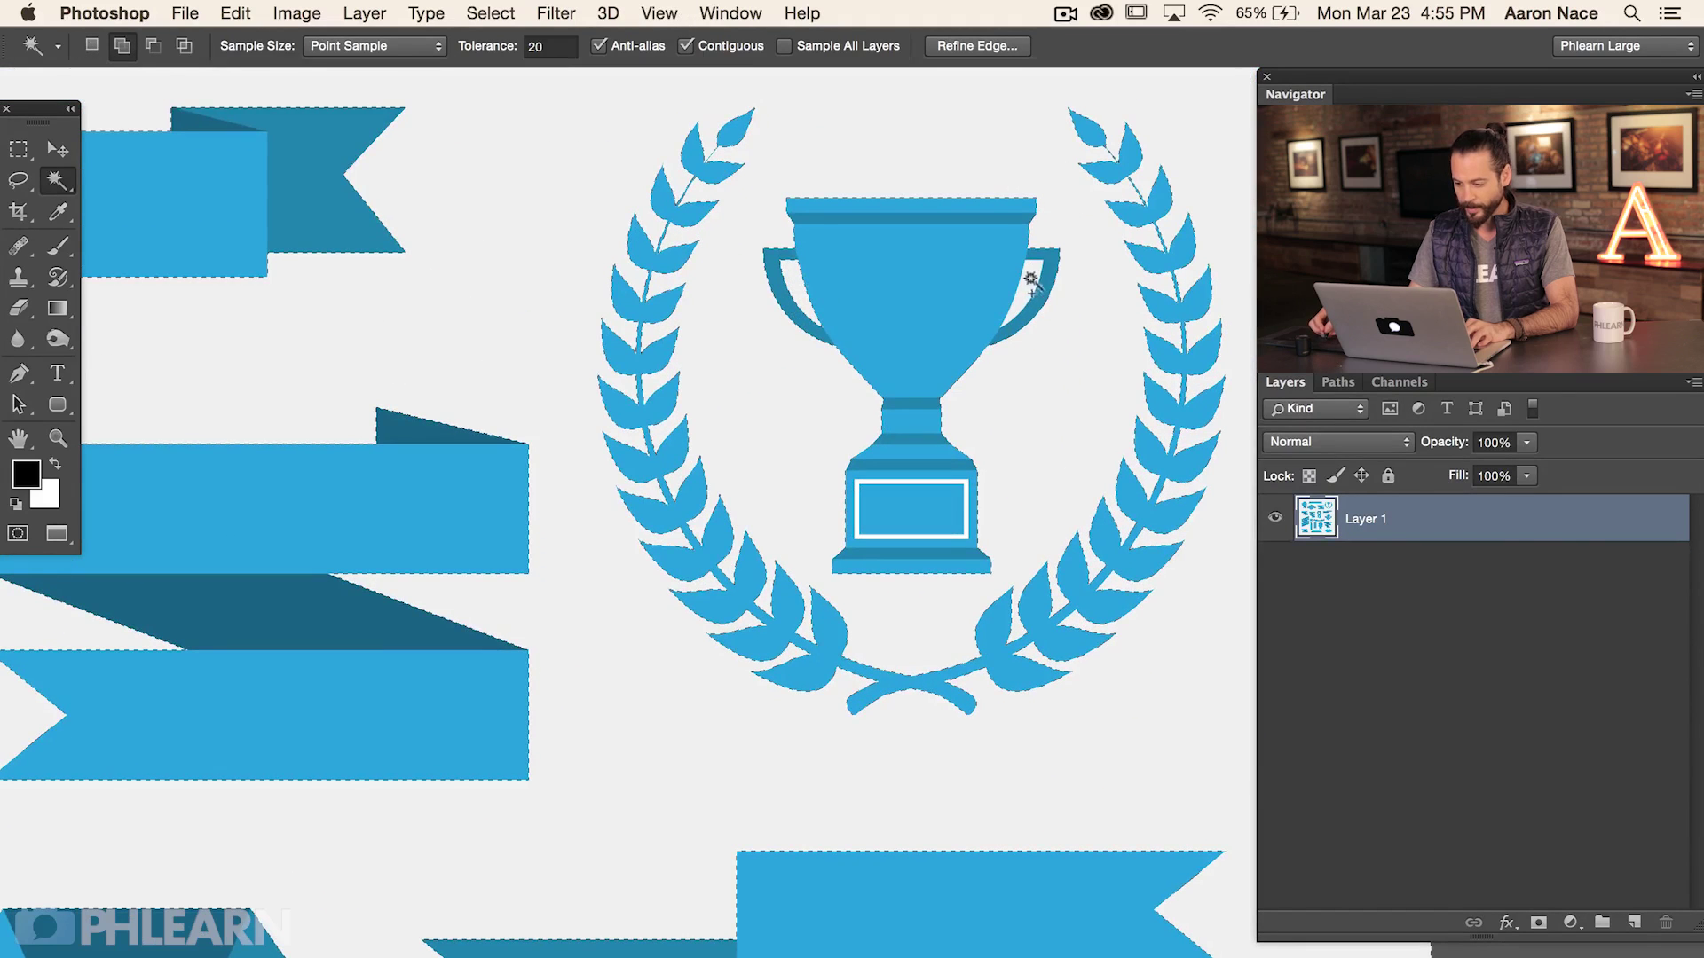
key(super+plus)
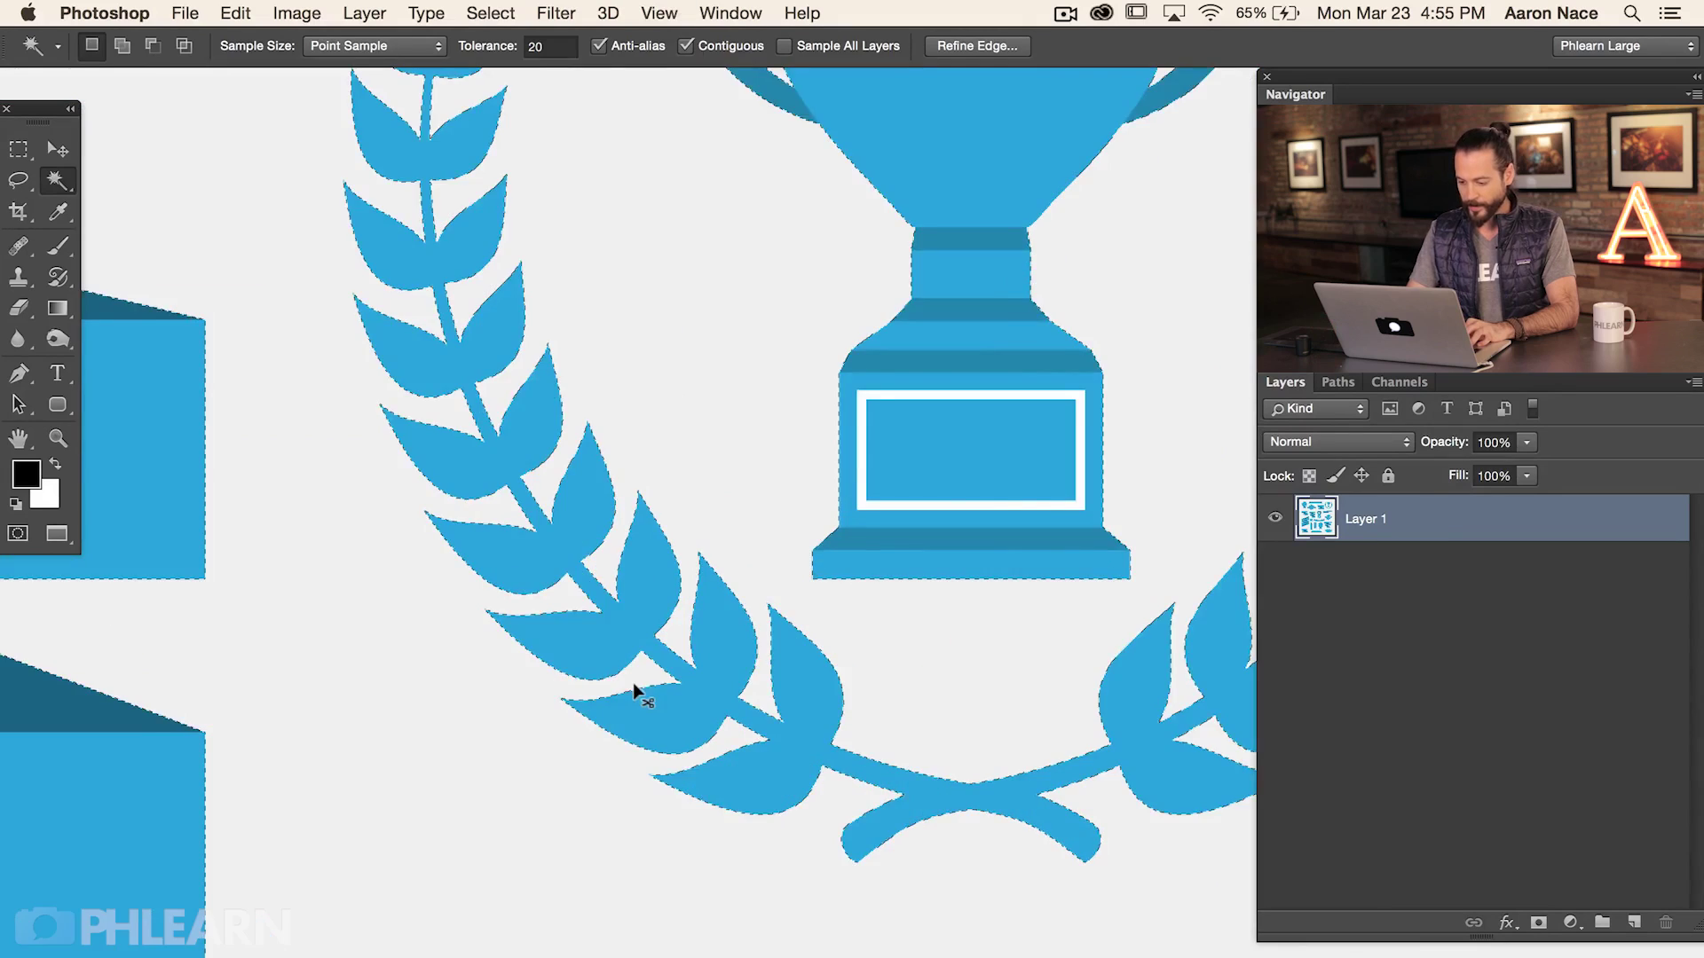
Step: Delete the selected light grey background from the ribbon layer and clear the selection
key(super+minus)
key(super+minus)
key(super+minus)
drag(500, 827, 753, 351)
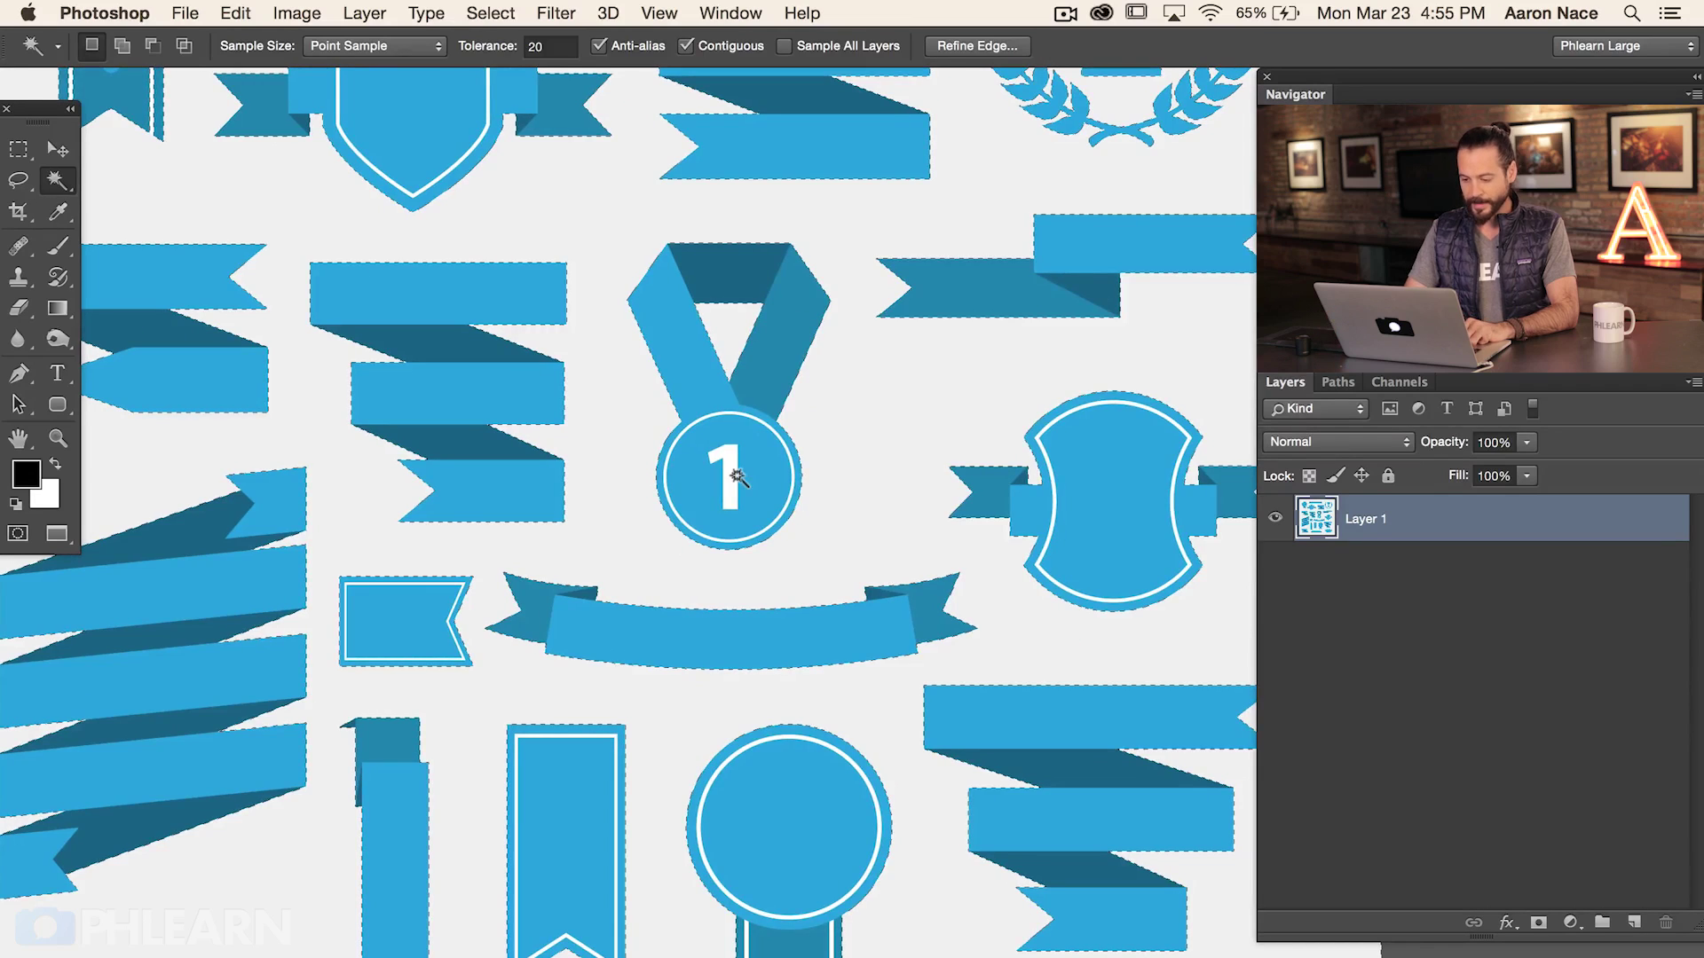
key(Delete)
key(super+d)
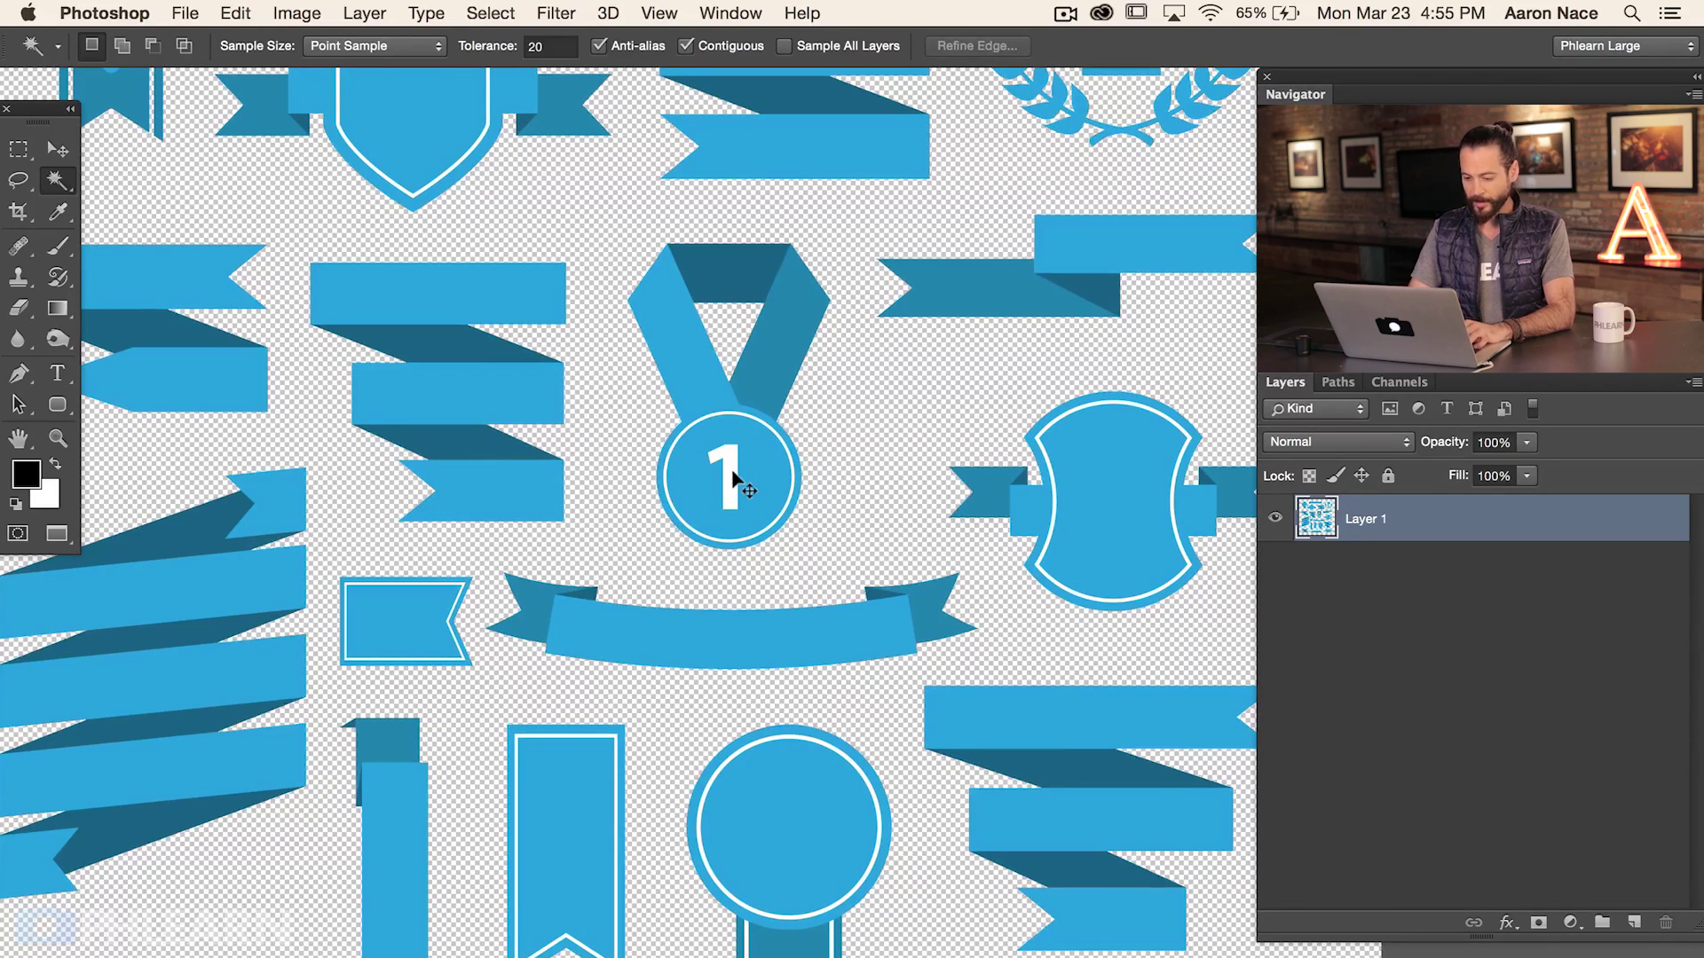
Step: Copy the three-band folded ribbon beside the medal onto its own layer using a rectangular marquee around it
key(super+plus)
key(super+plus)
drag(402, 498, 888, 810)
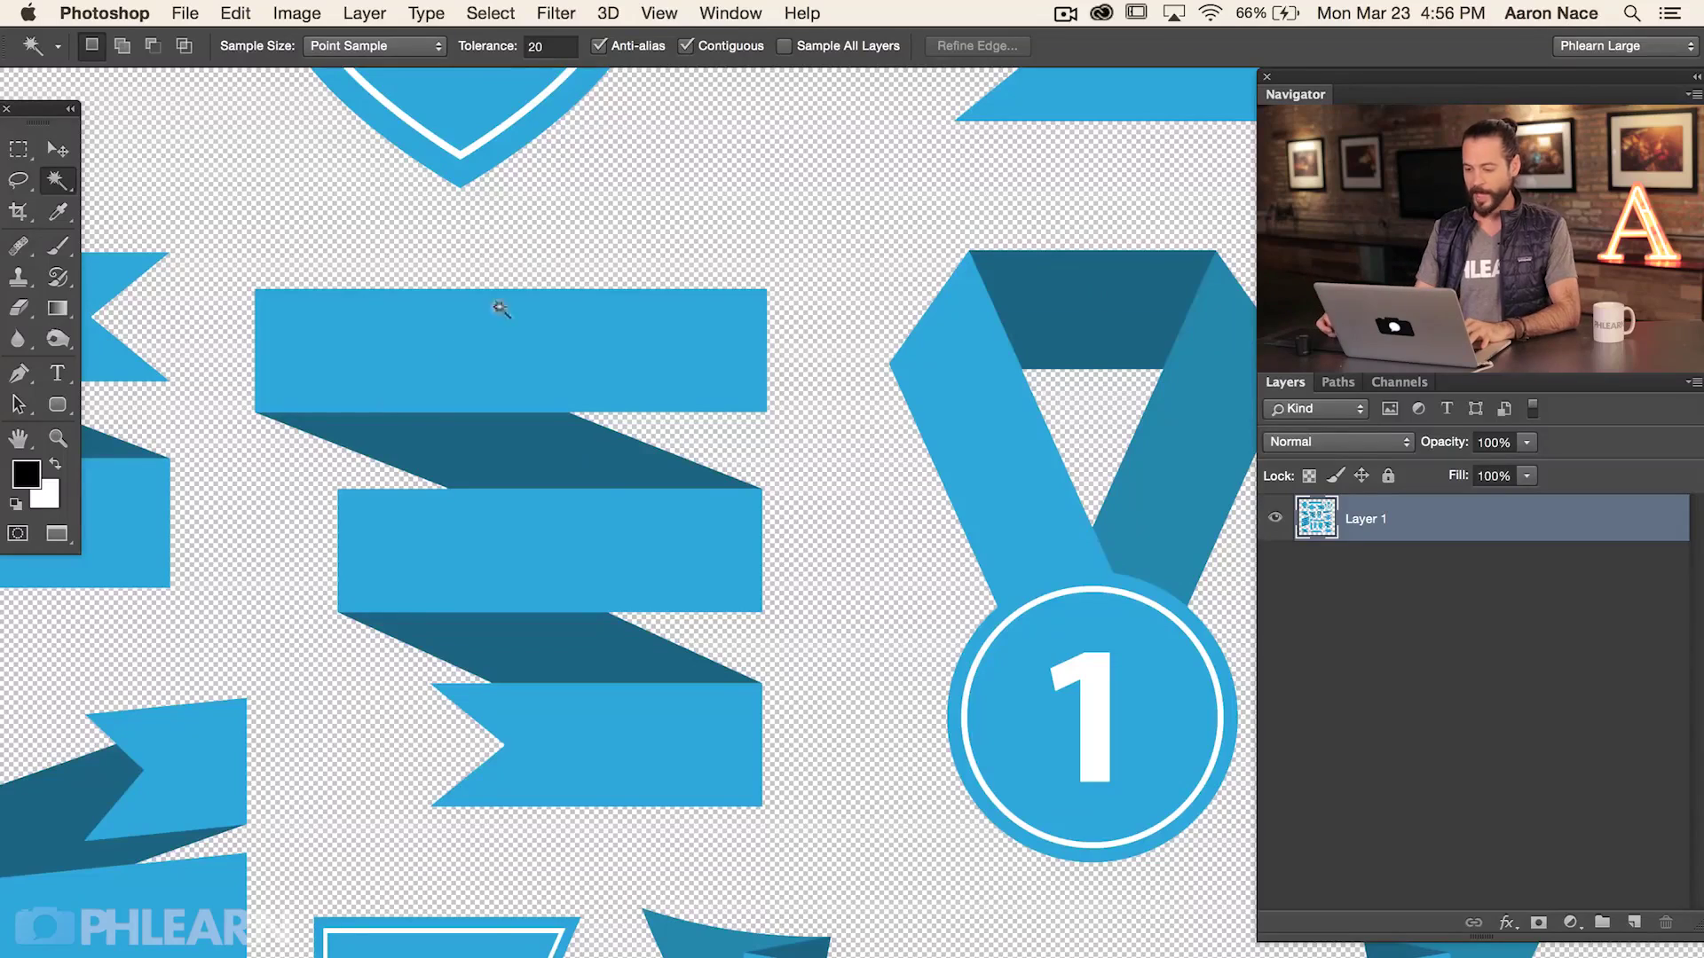
scroll(689, 472, left, 5)
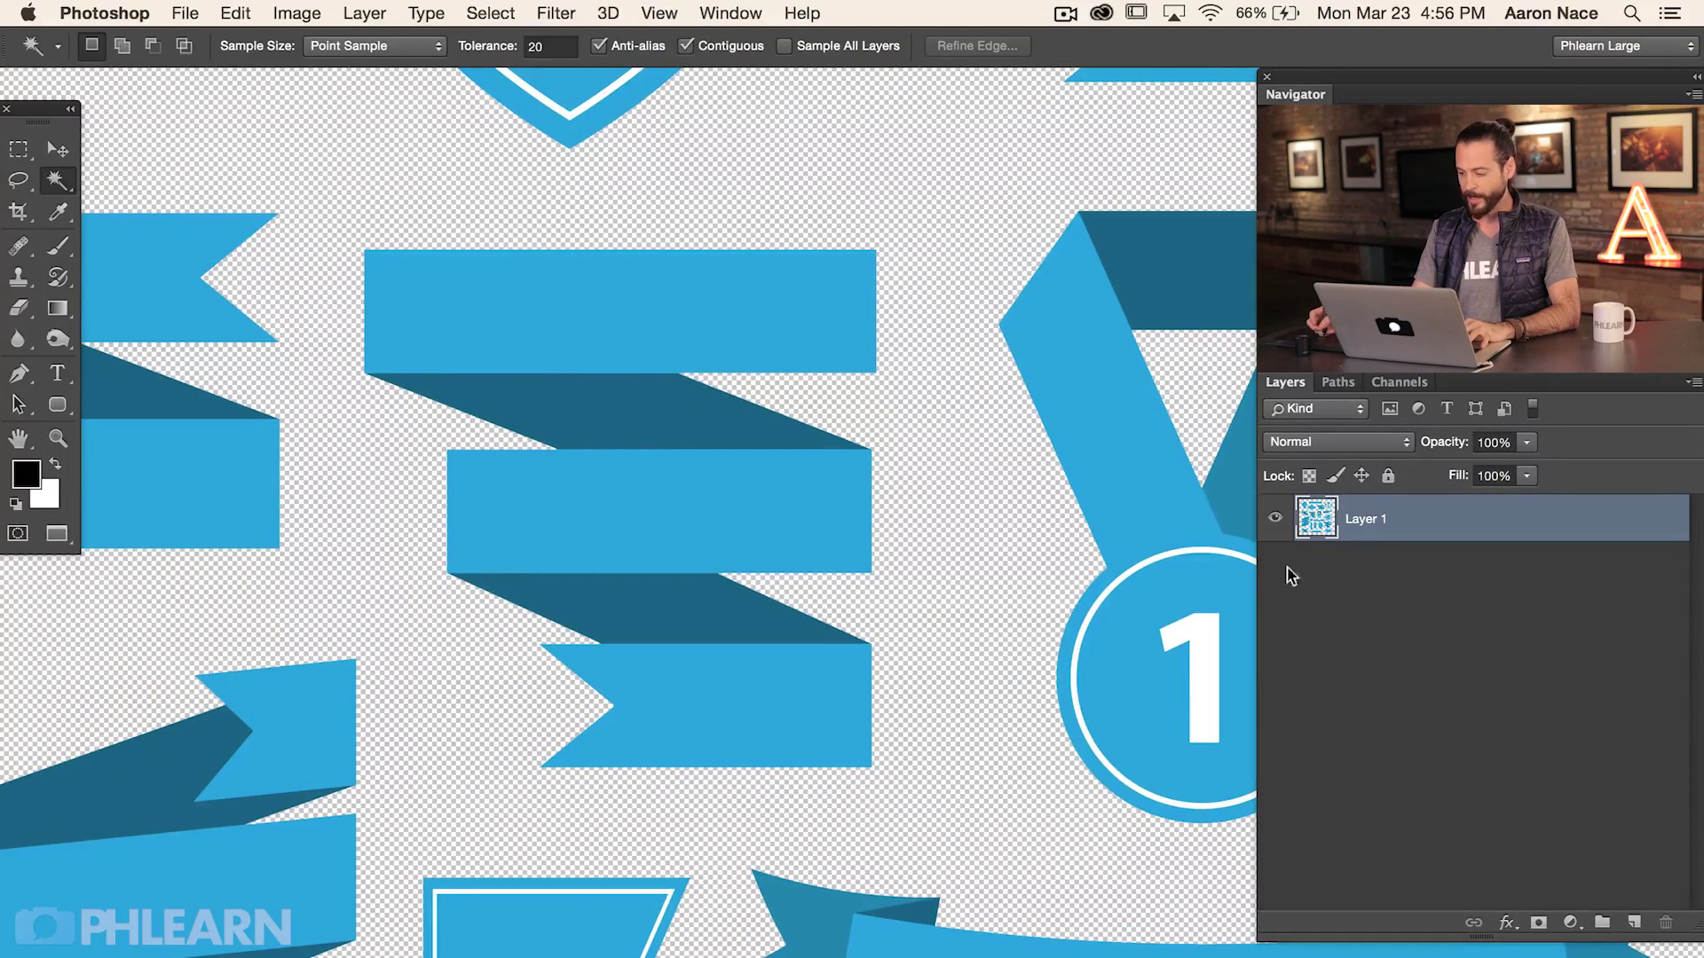
click(1273, 517)
click(1273, 518)
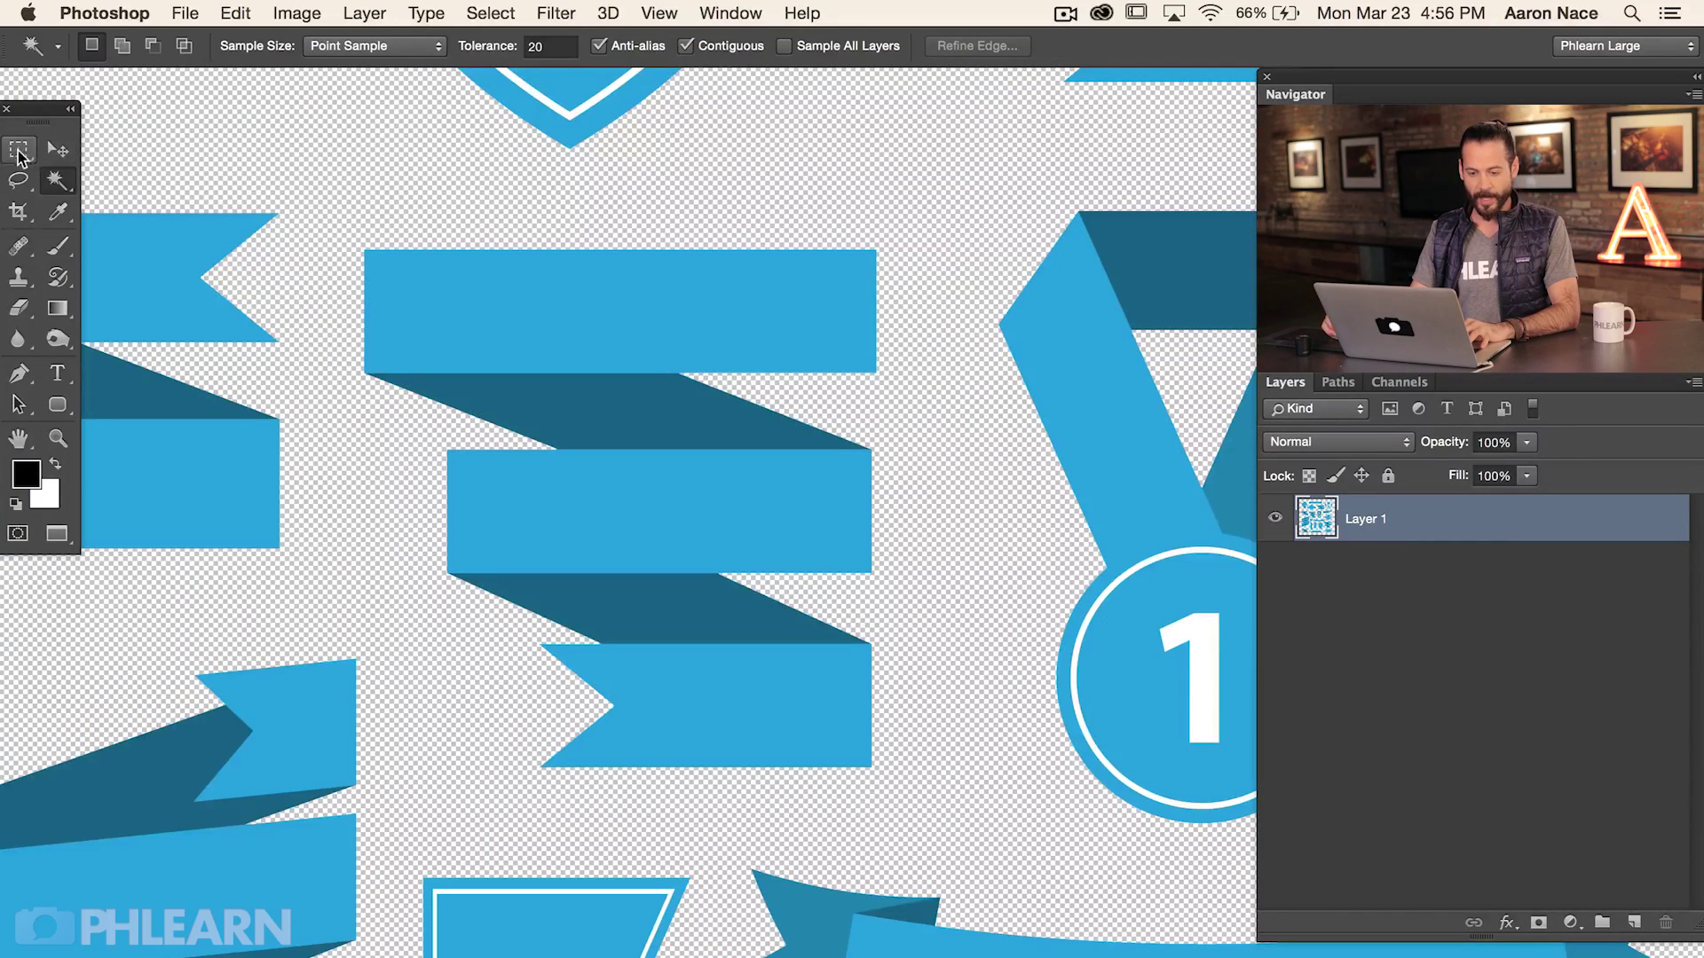
click(20, 152)
drag(352, 229, 928, 812)
drag(289, 601, 431, 812)
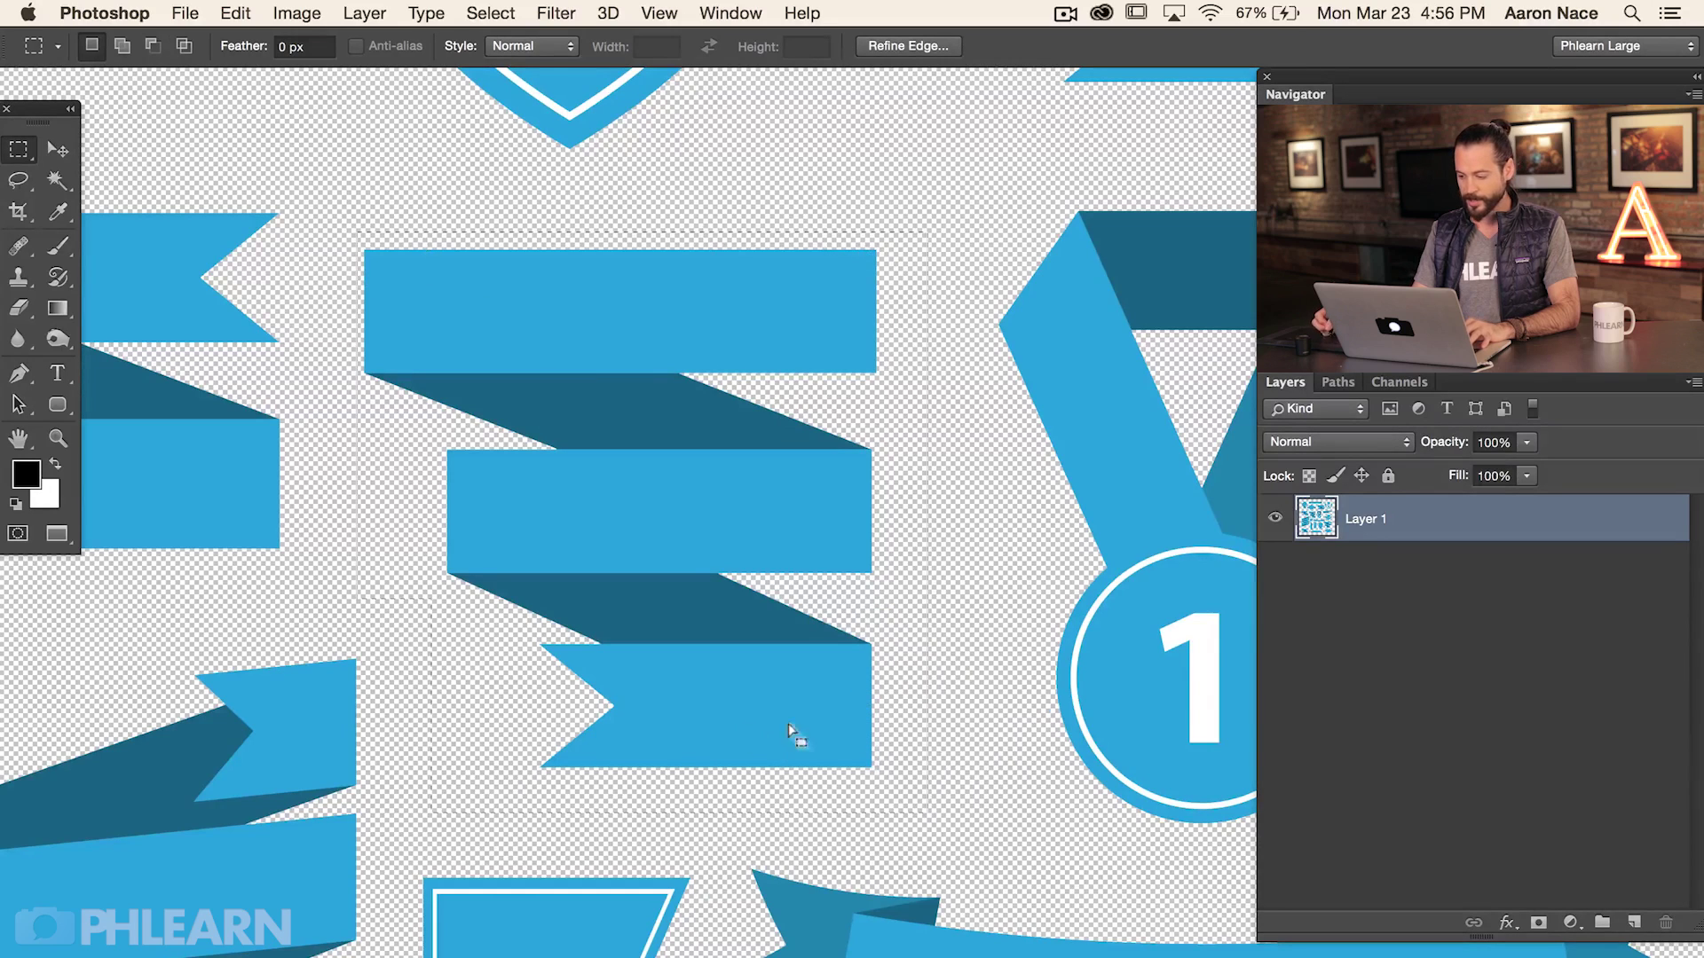
key(super+j)
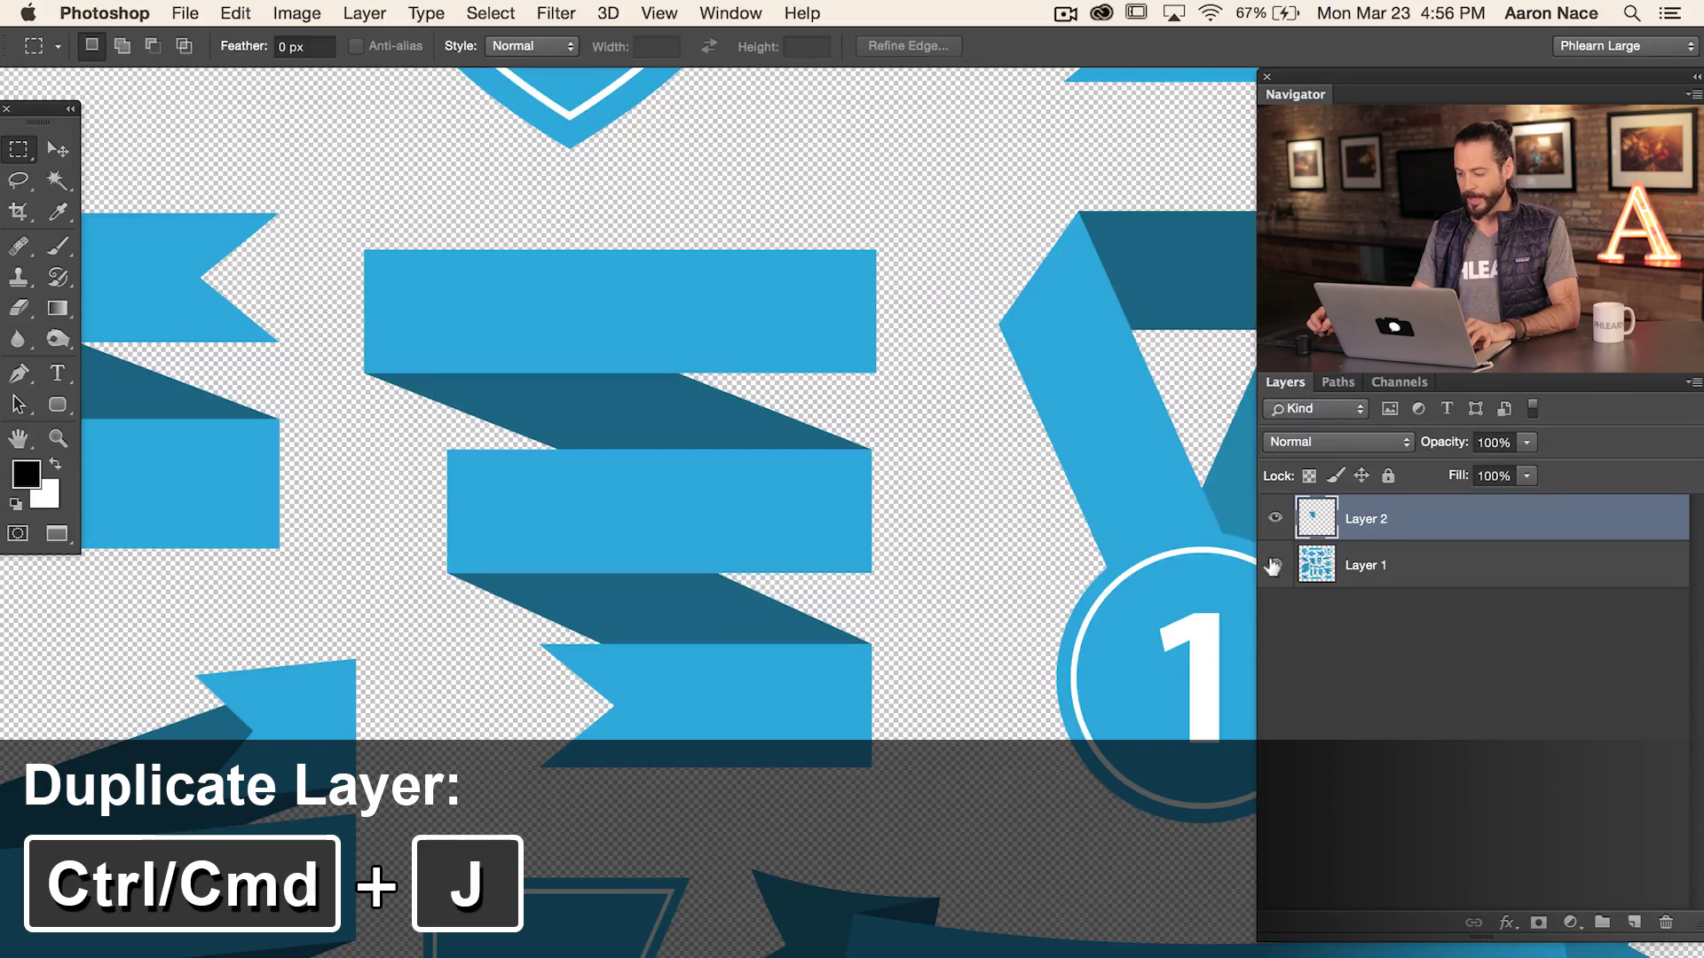
Step: Hide Layer 1 with the full ribbon set, toggling both layers to compare it with the copied ribbon
key(super+minus)
key(super+minus)
key(super+minus)
key(super+minus)
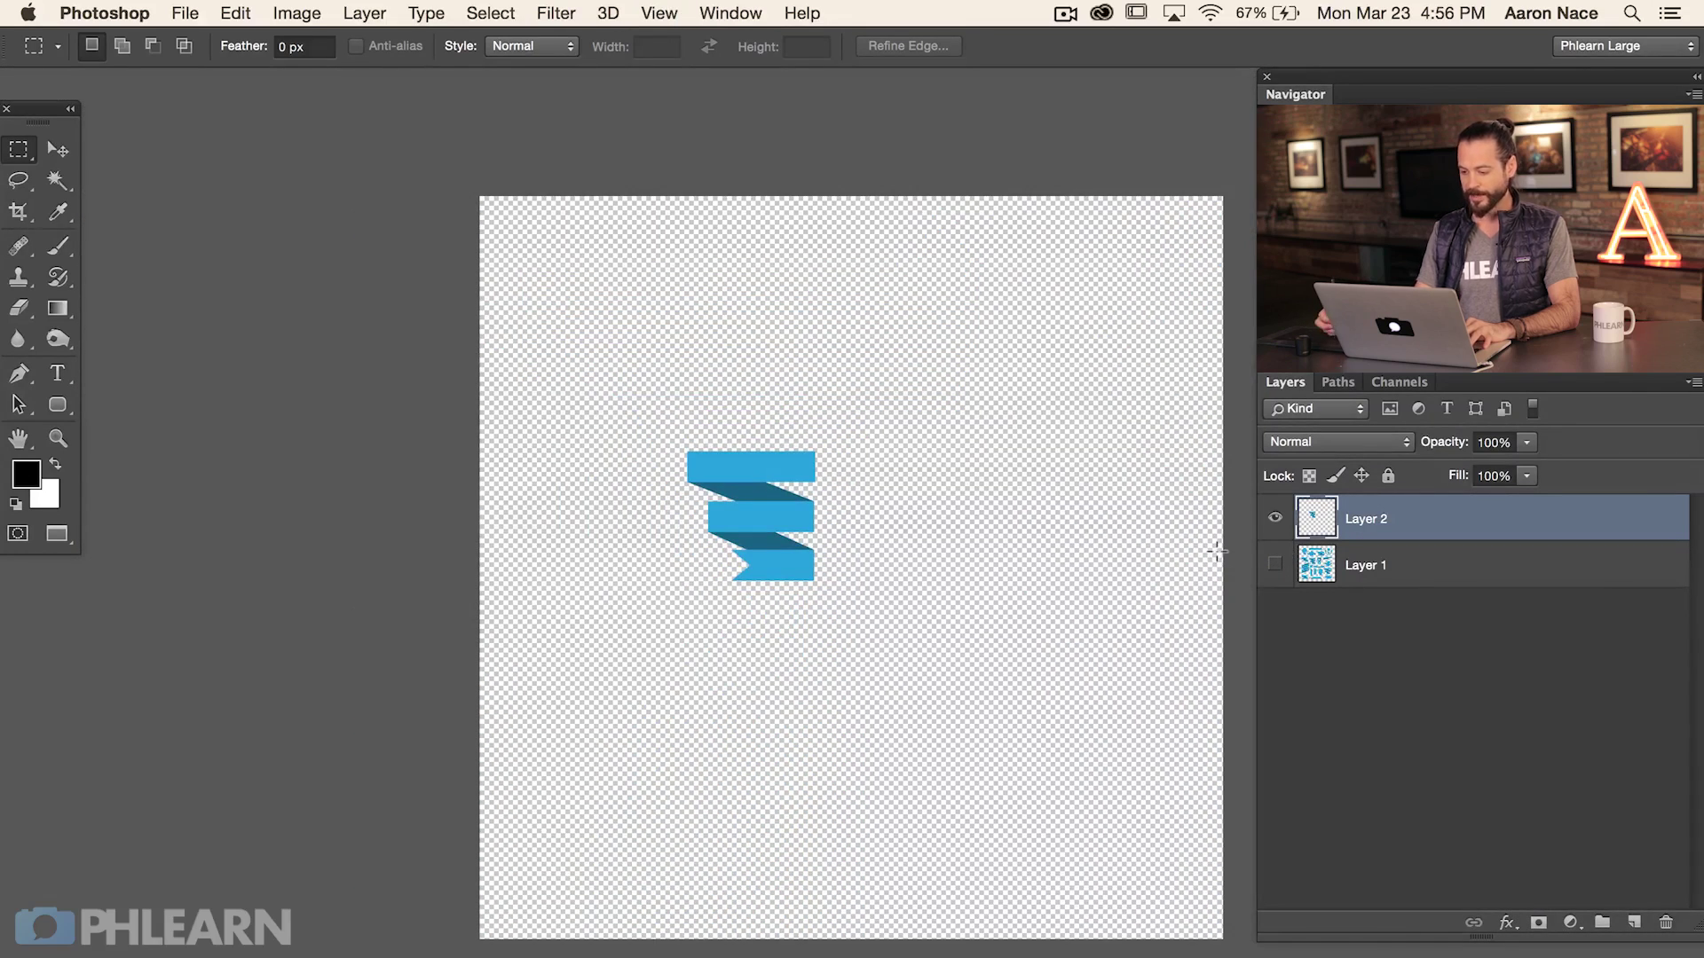
click(1274, 561)
click(1275, 517)
click(1274, 565)
click(1272, 565)
click(1272, 565)
click(1275, 518)
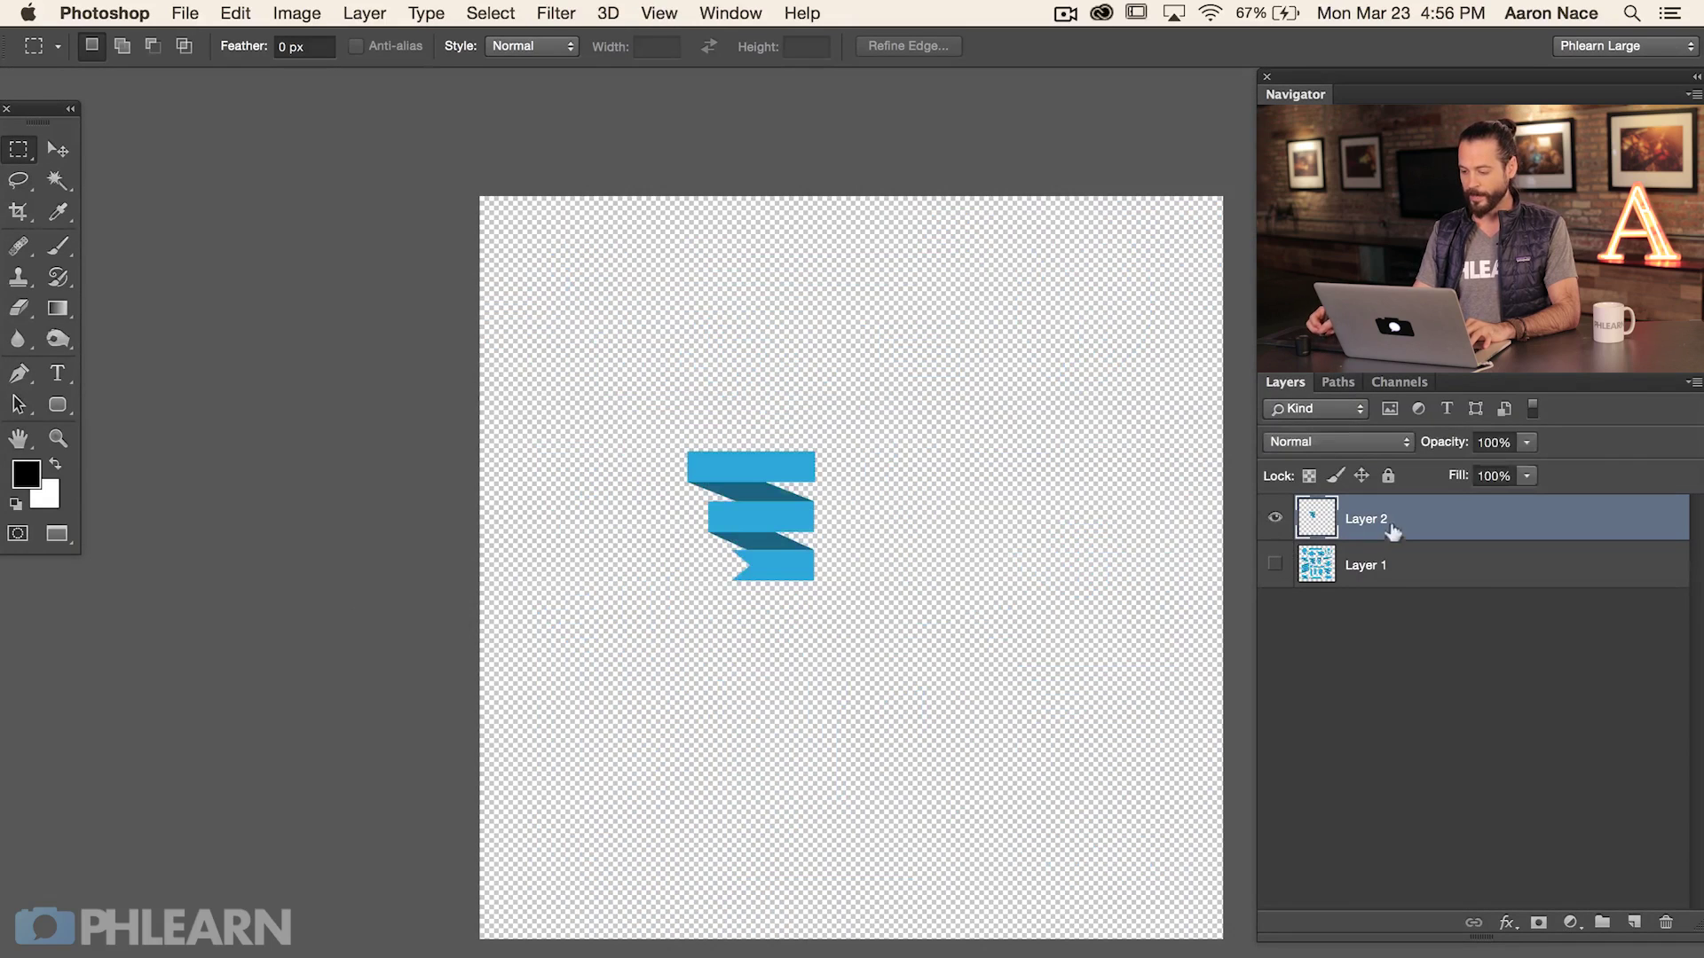
Step: Add the text PHOTO on the ribbon's top band in white 180 pt Helvetica Neue Bold
key(super+plus)
key(super+plus)
key(super+plus)
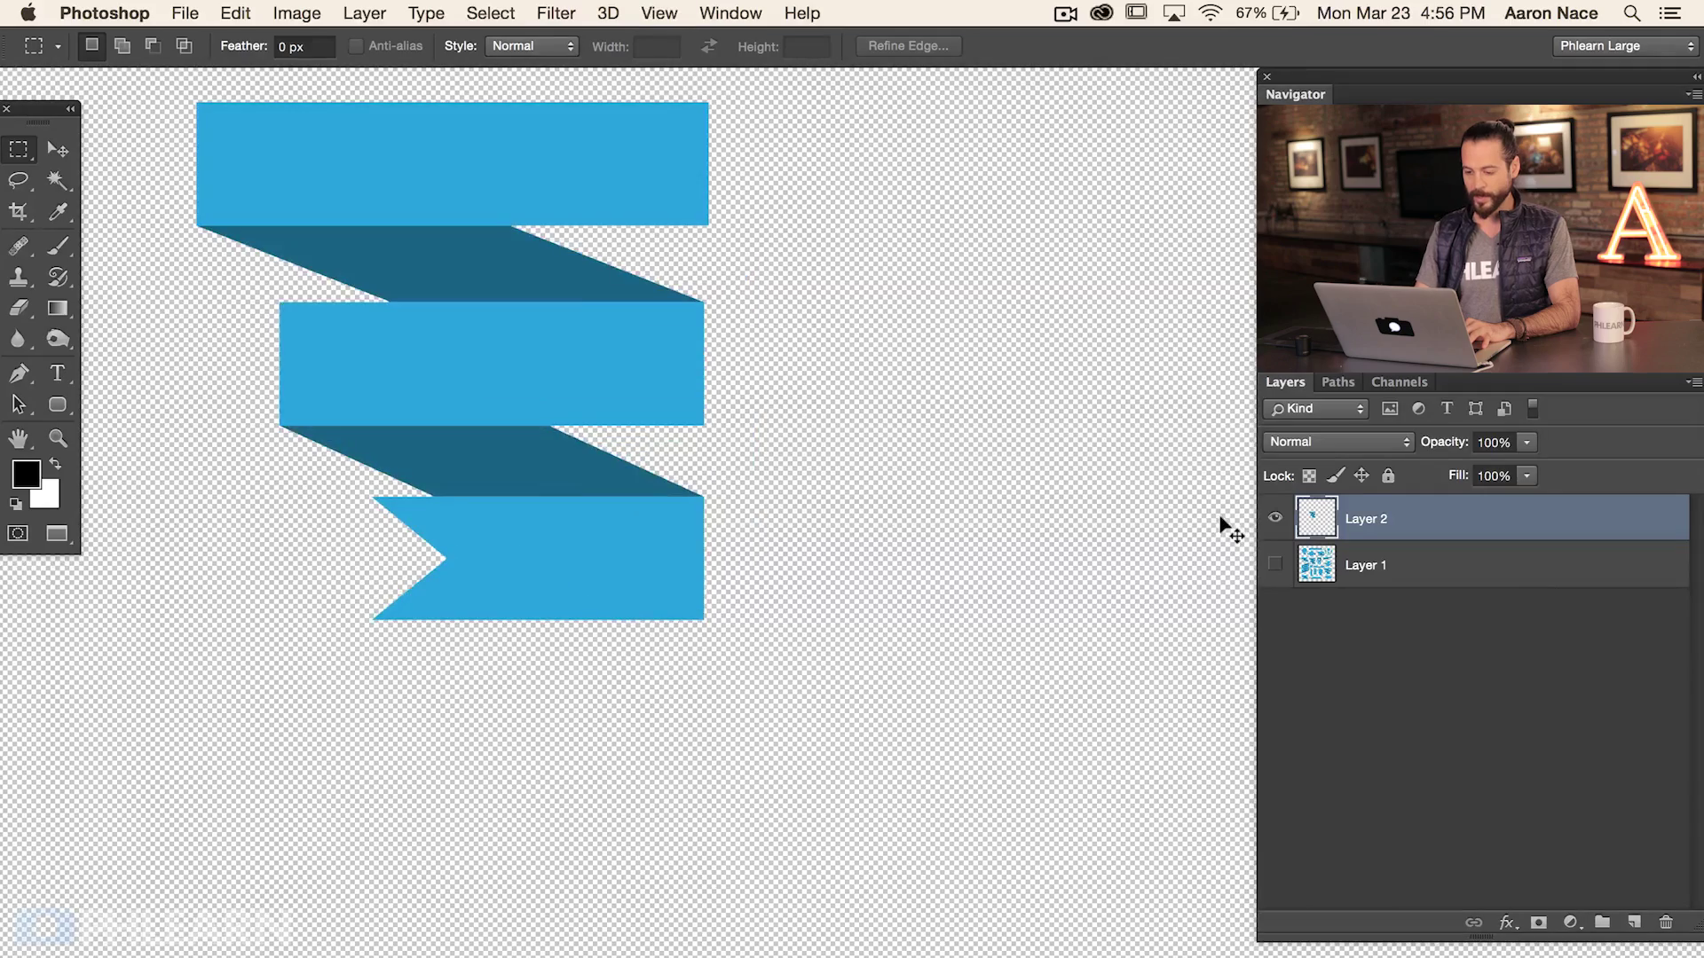
drag(557, 387, 1065, 650)
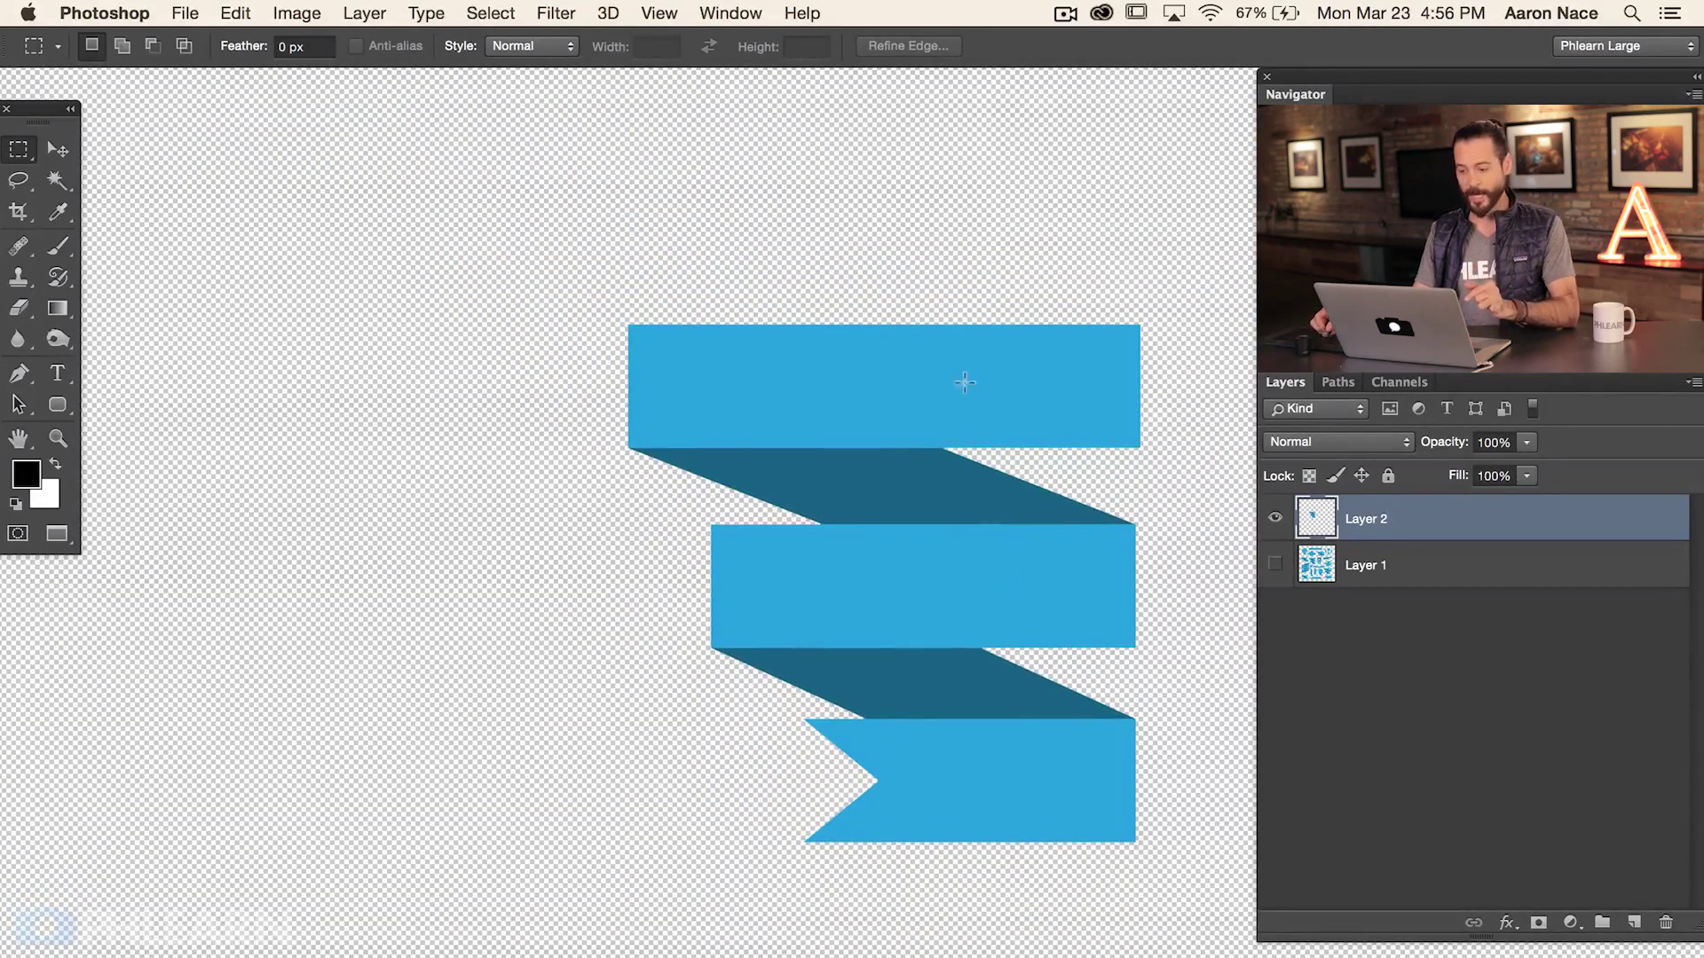
key(t)
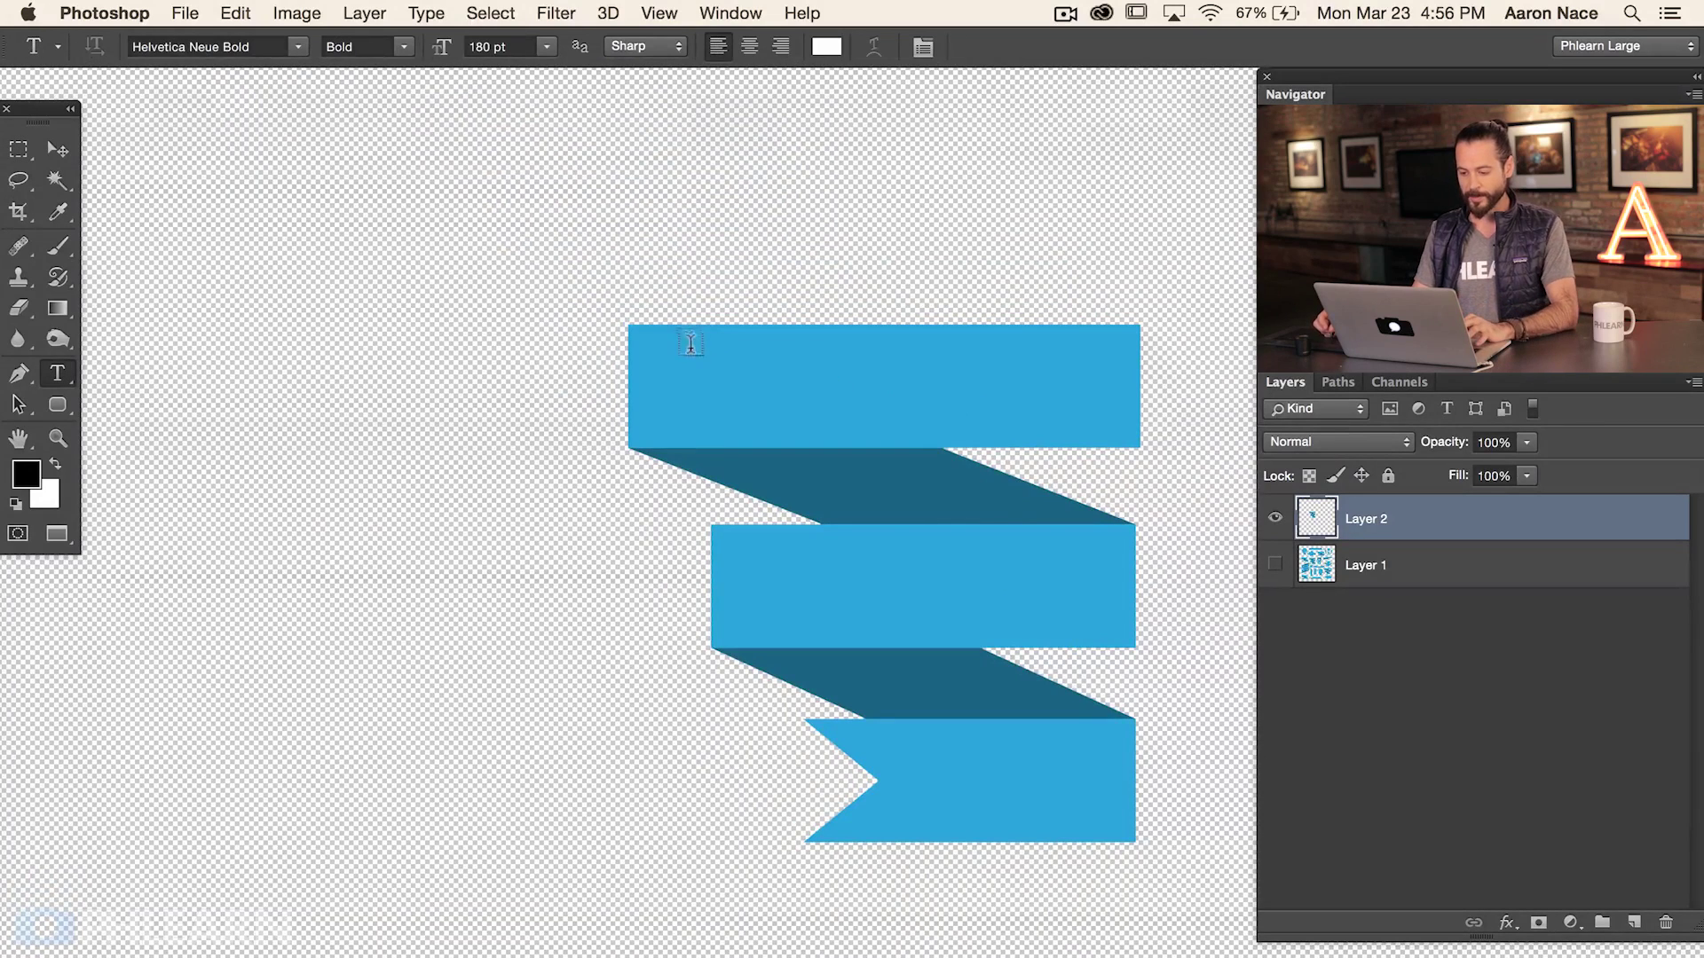
click(680, 401)
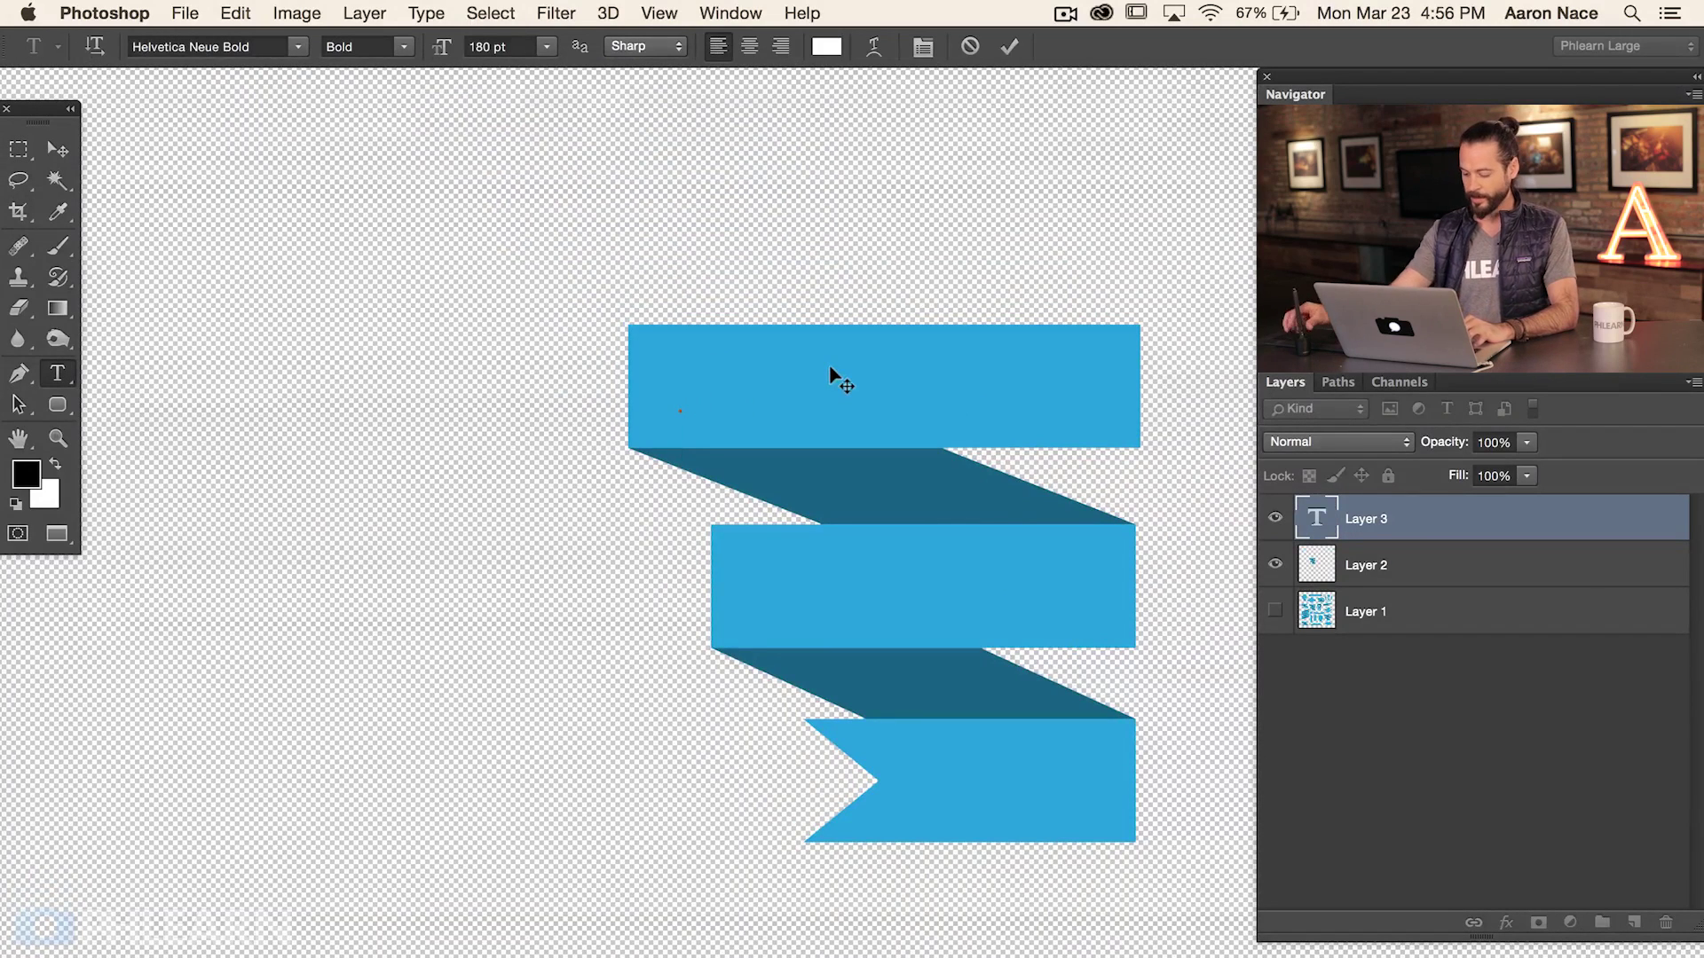
text(PHOTO)
key(super)
key(super+Return)
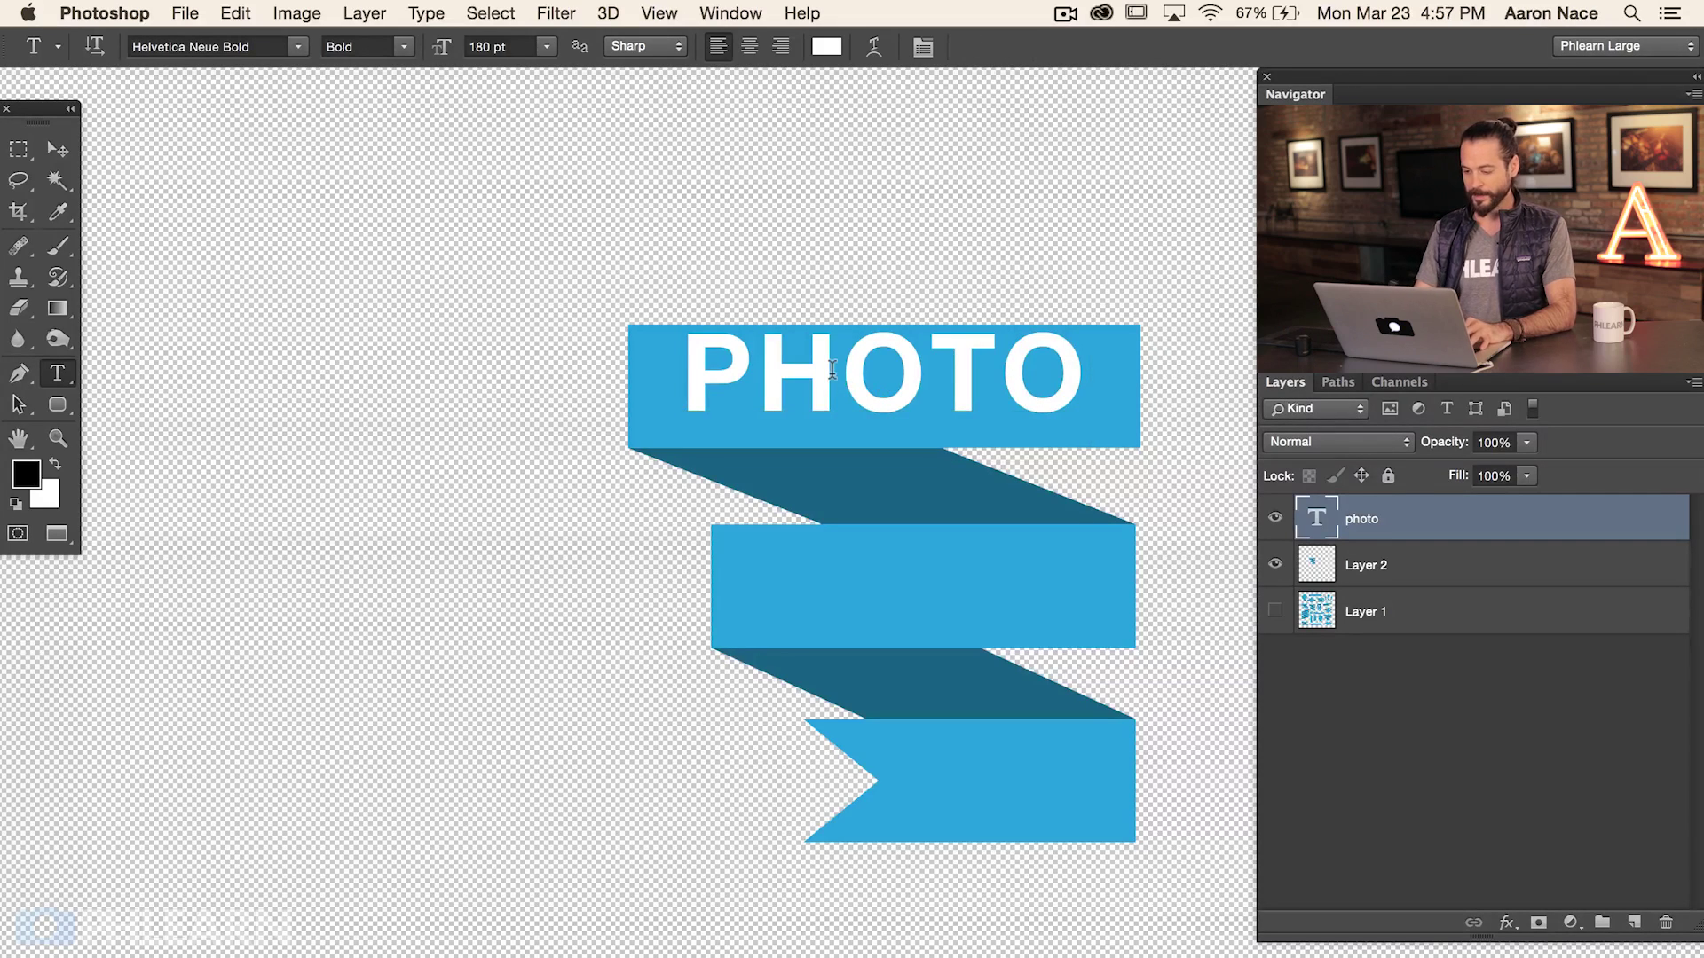
Step: Add separate text layers reading OF THE on the middle band and DAY on the lowest band
click(776, 595)
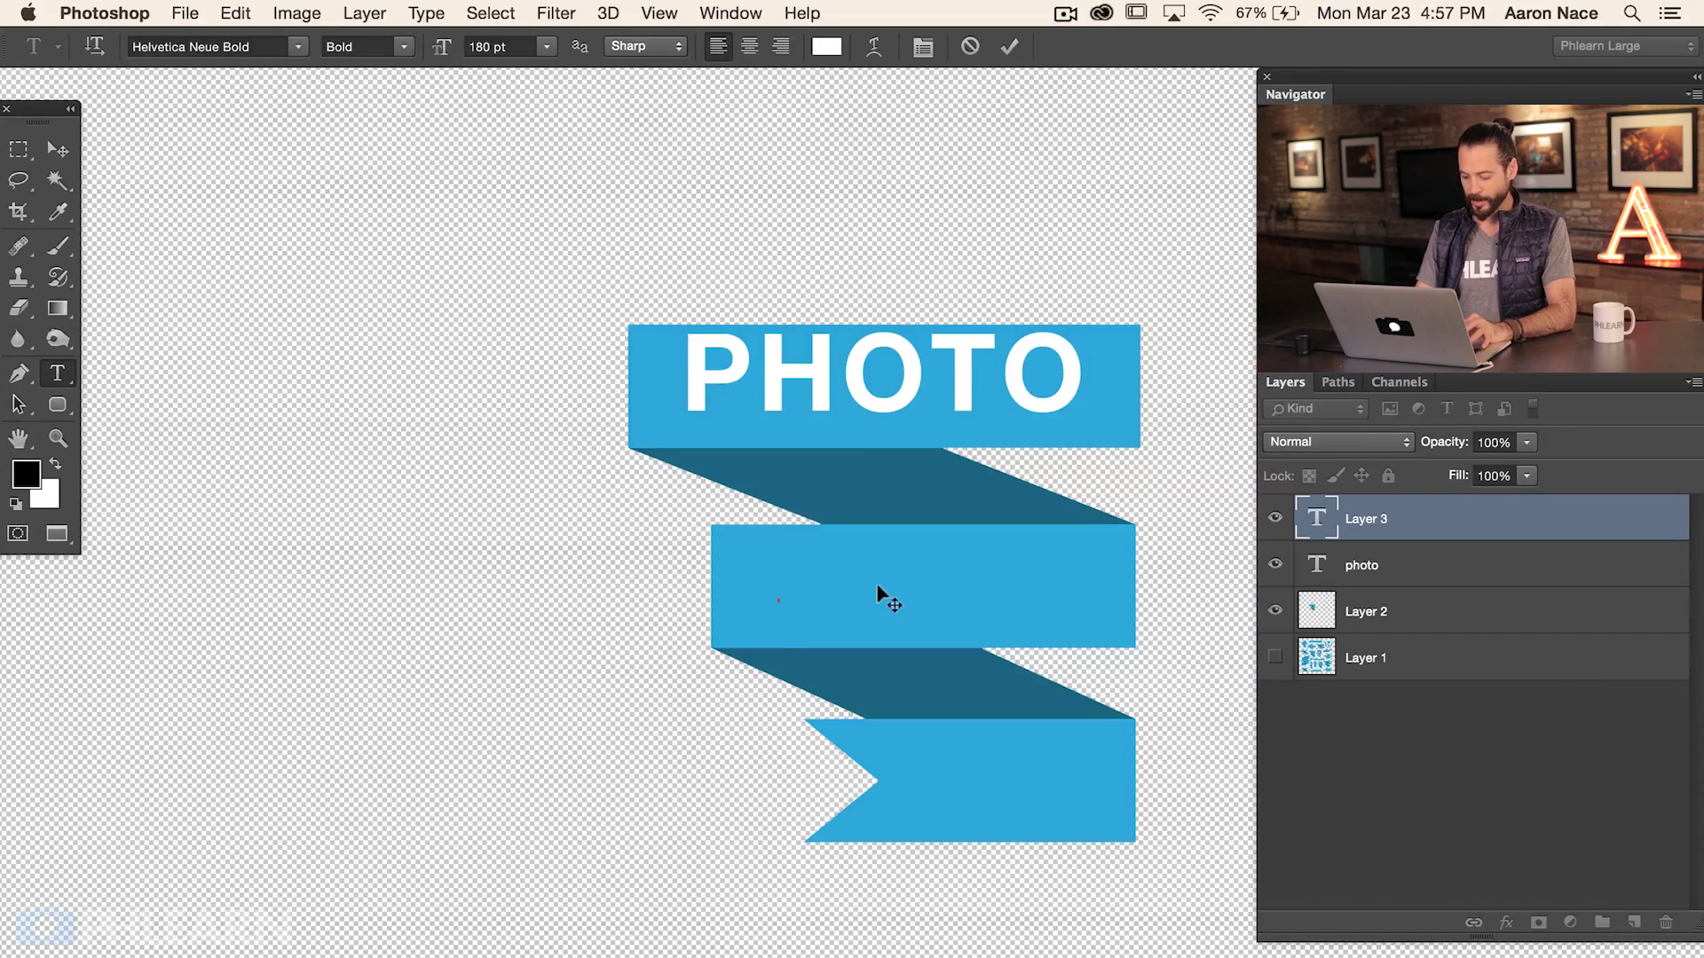
text(of the)
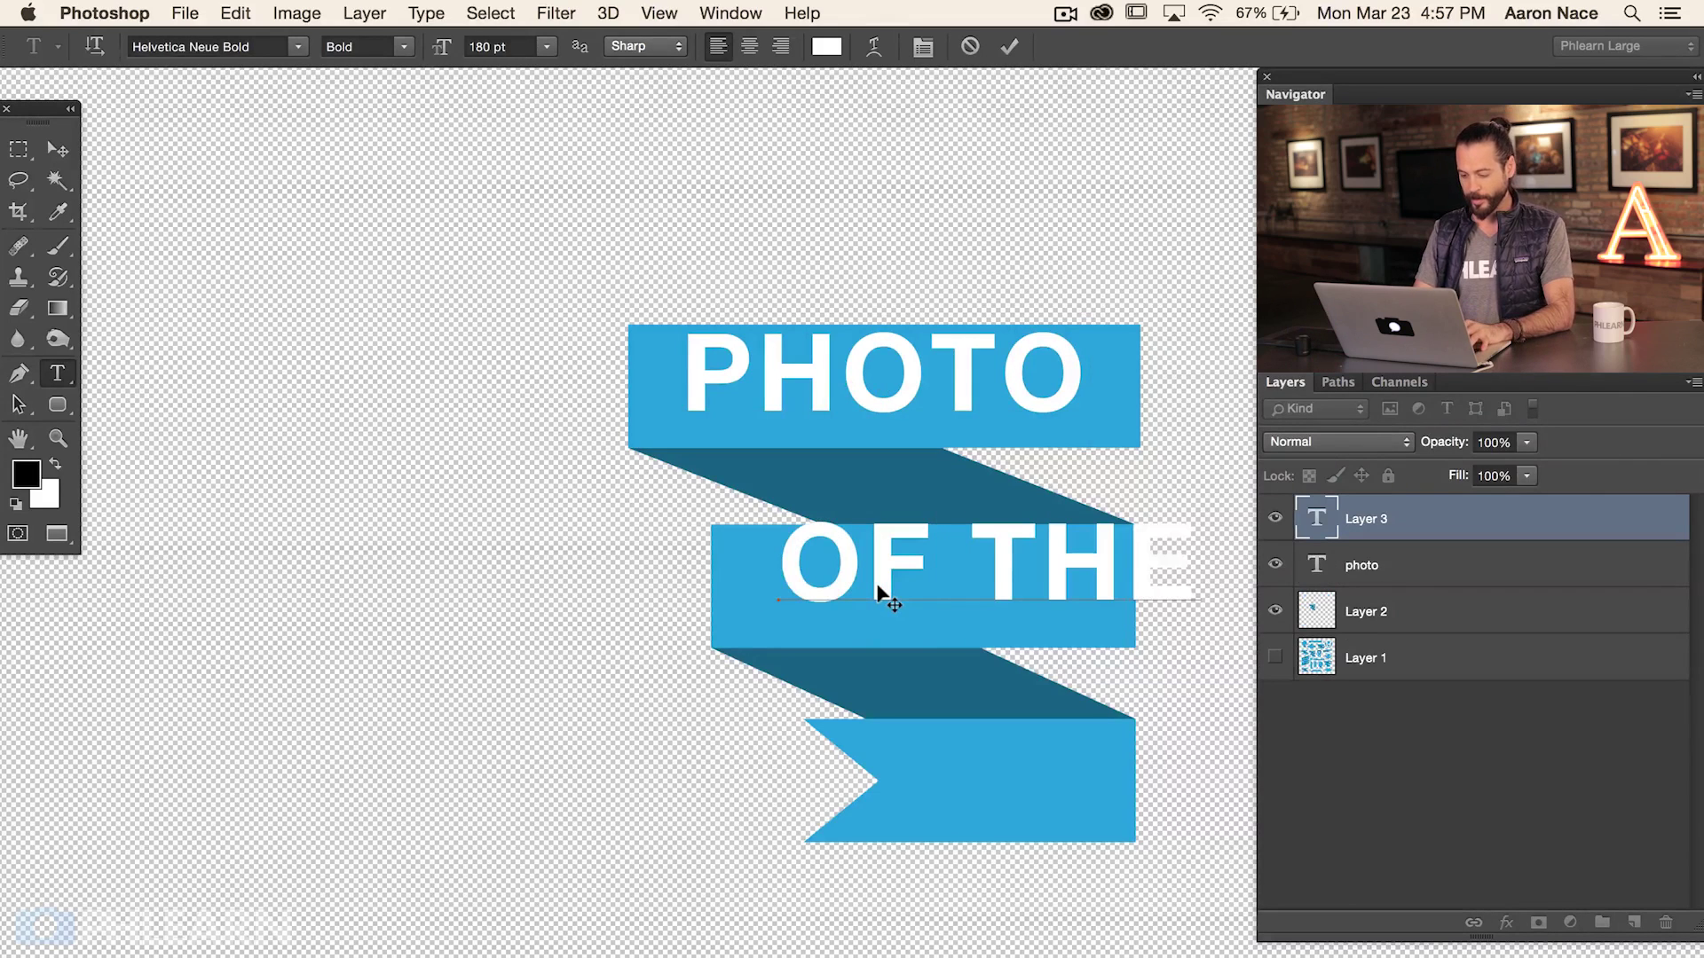
key(super+Return)
click(914, 779)
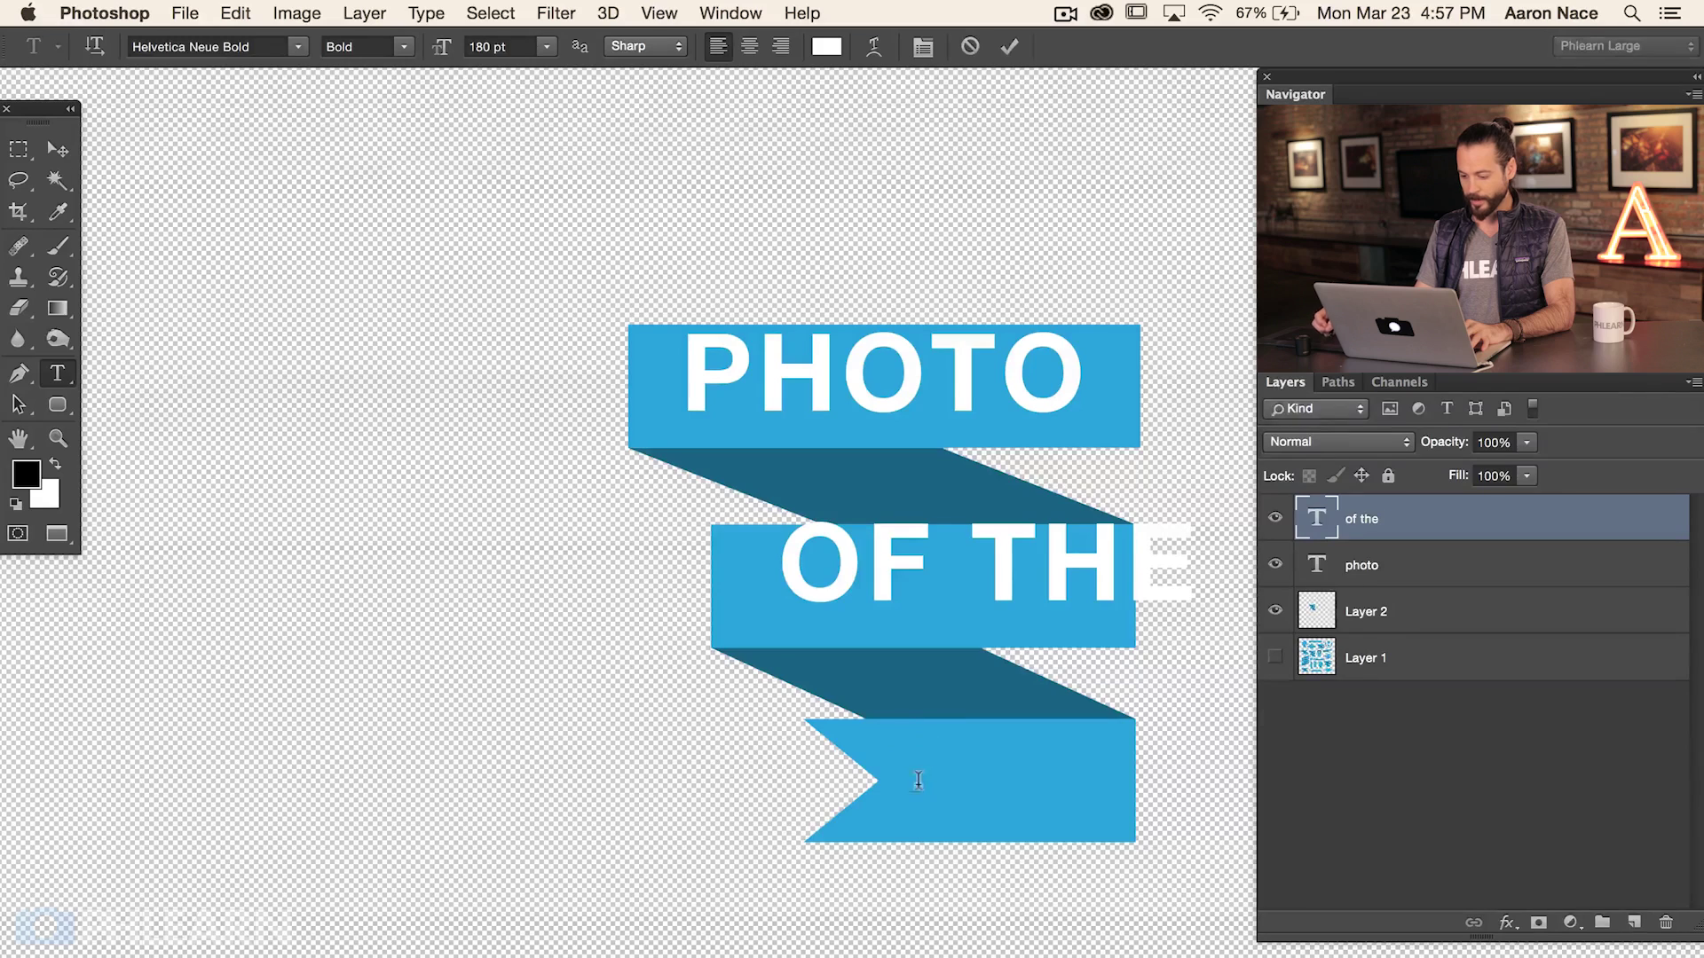
text(day)
key(super+Return)
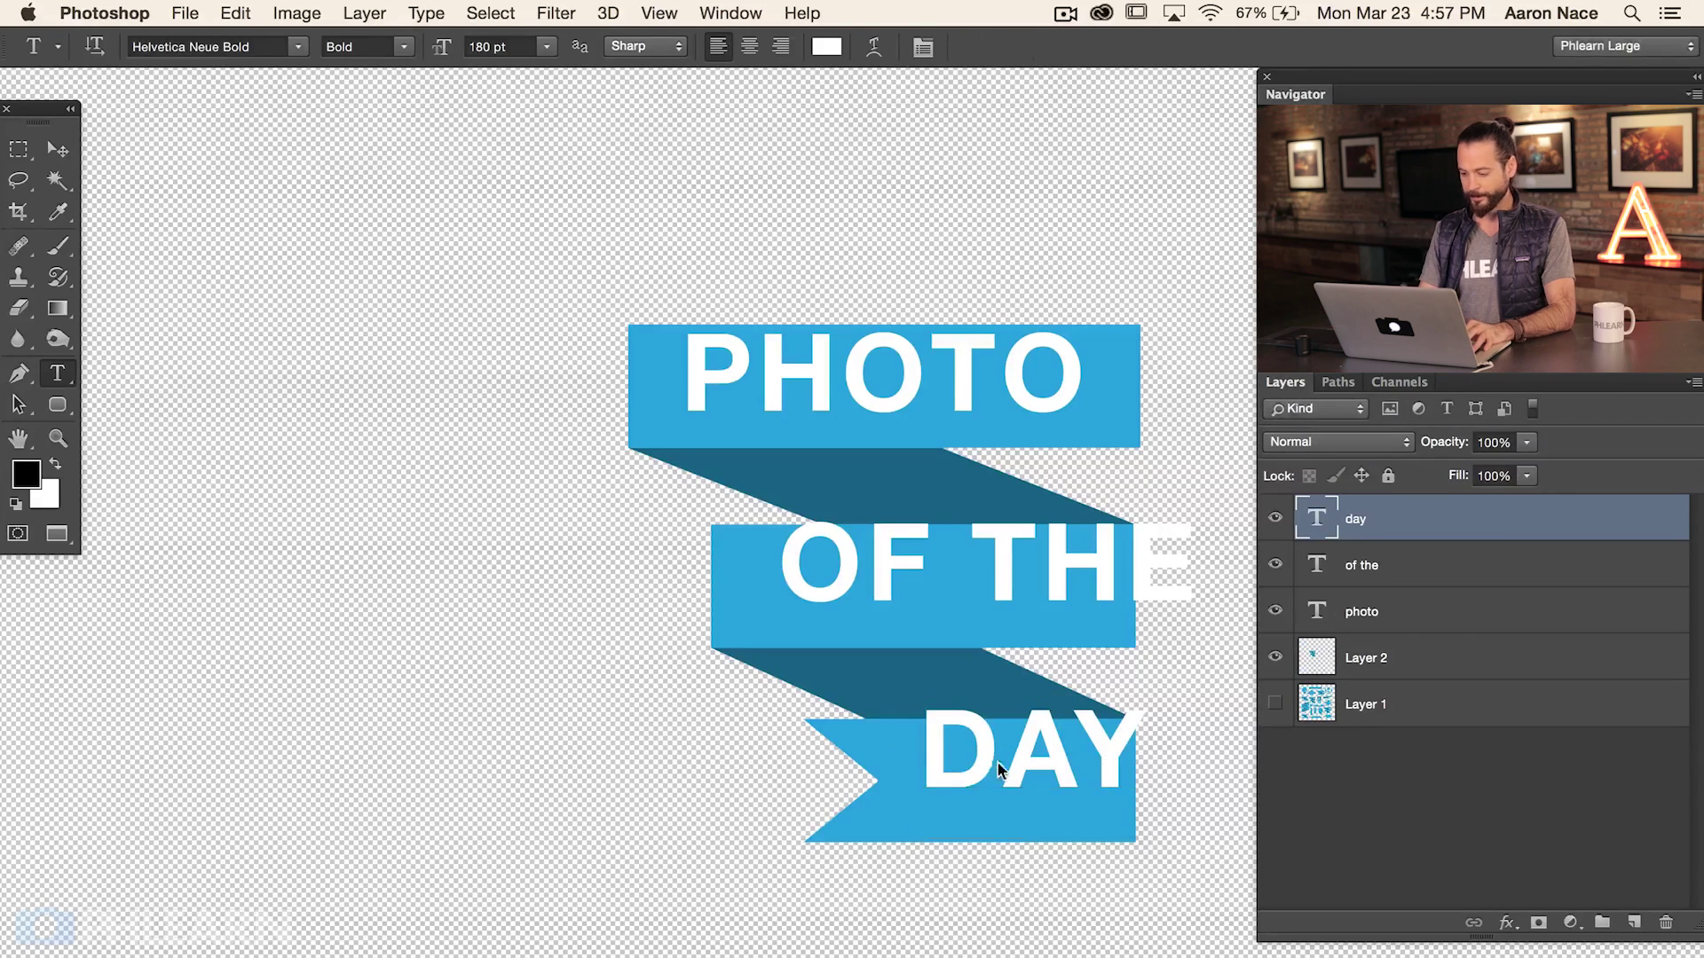
Step: Reposition the PHOTO text by eye so it sits roughly centred on the ribbon's top band
key(super+plus)
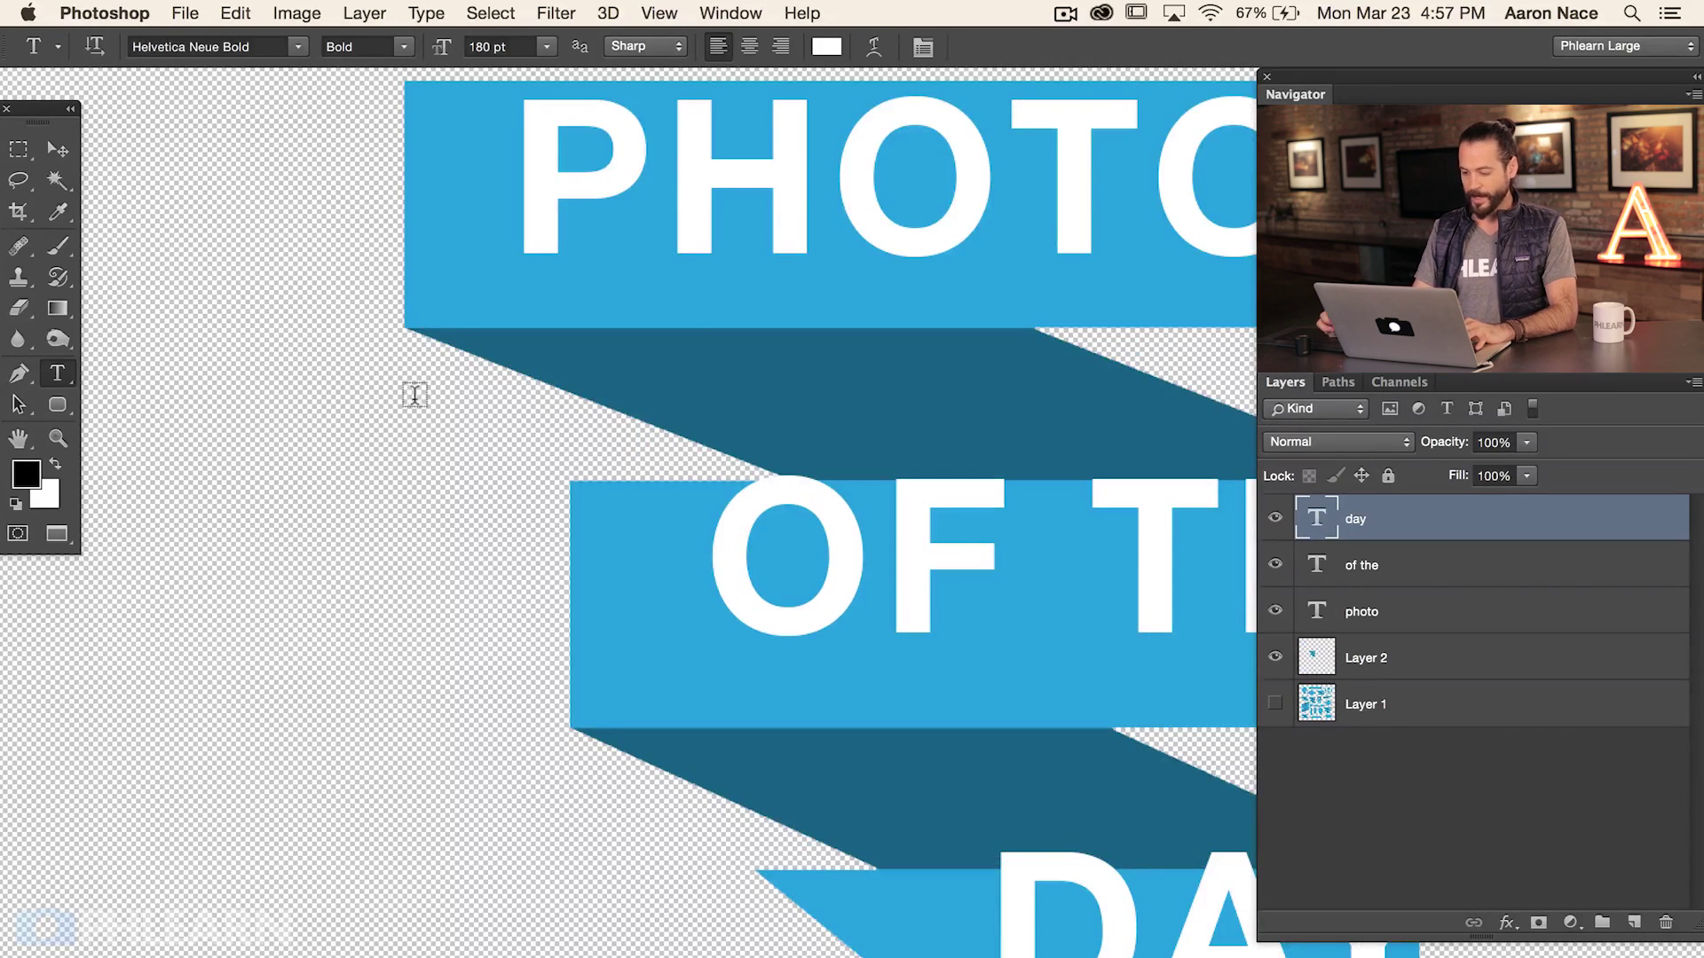
drag(799, 508, 494, 532)
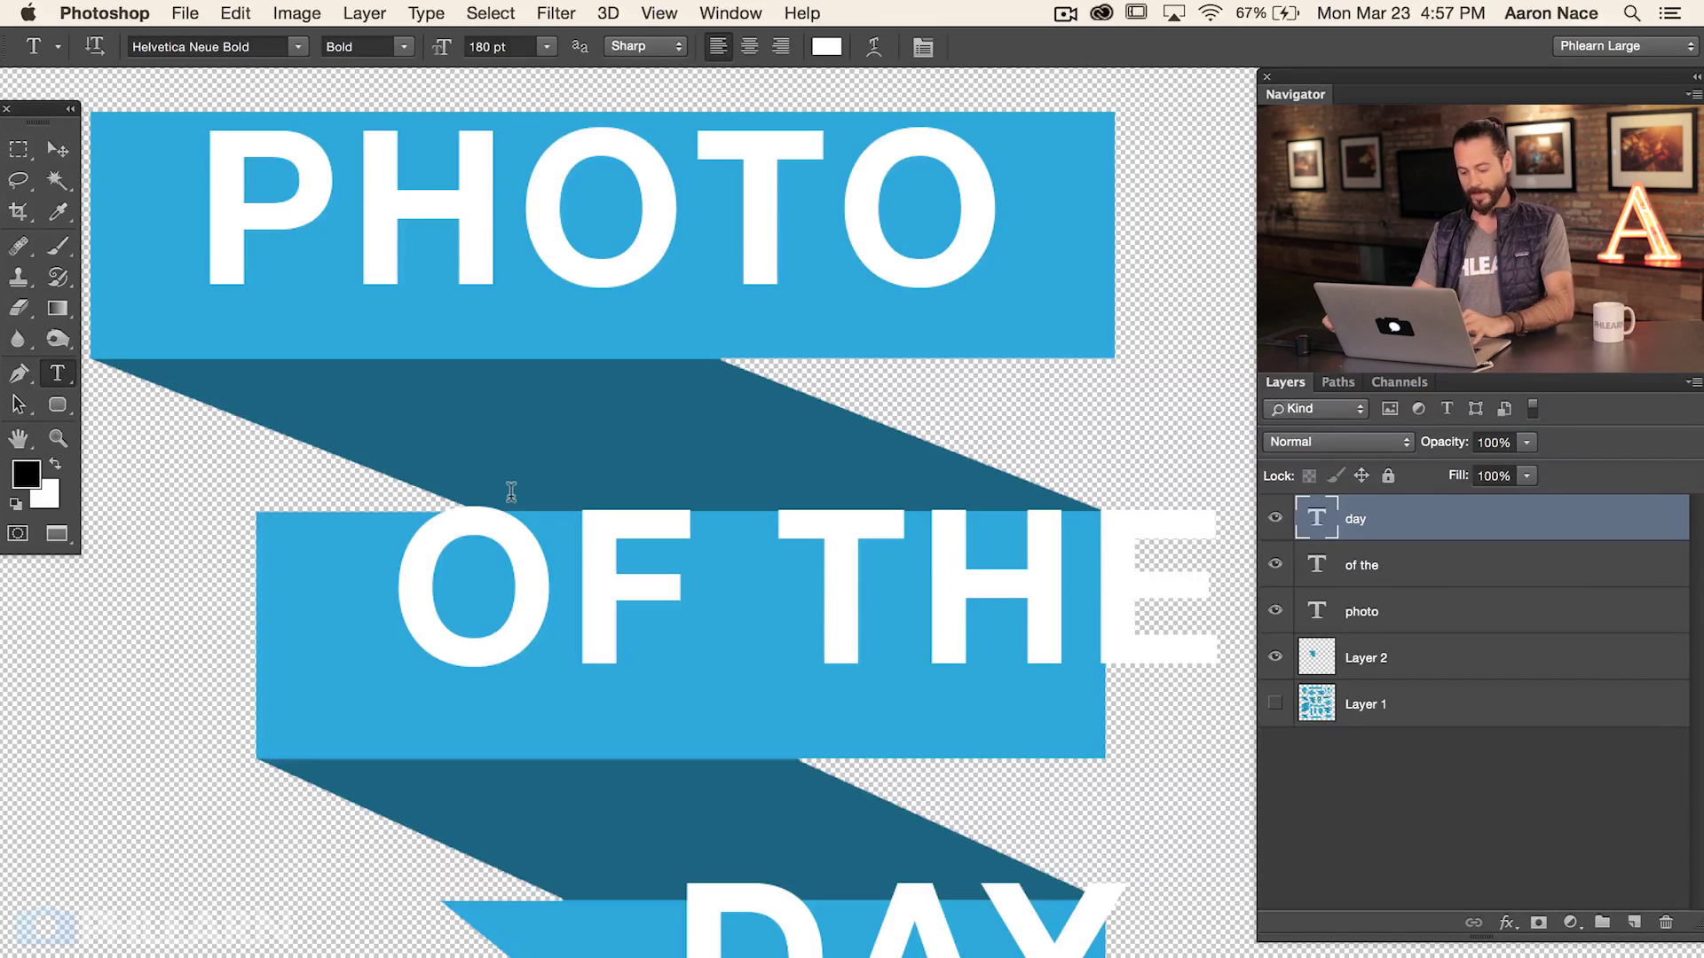
click(1396, 618)
key(v)
drag(609, 234, 655, 241)
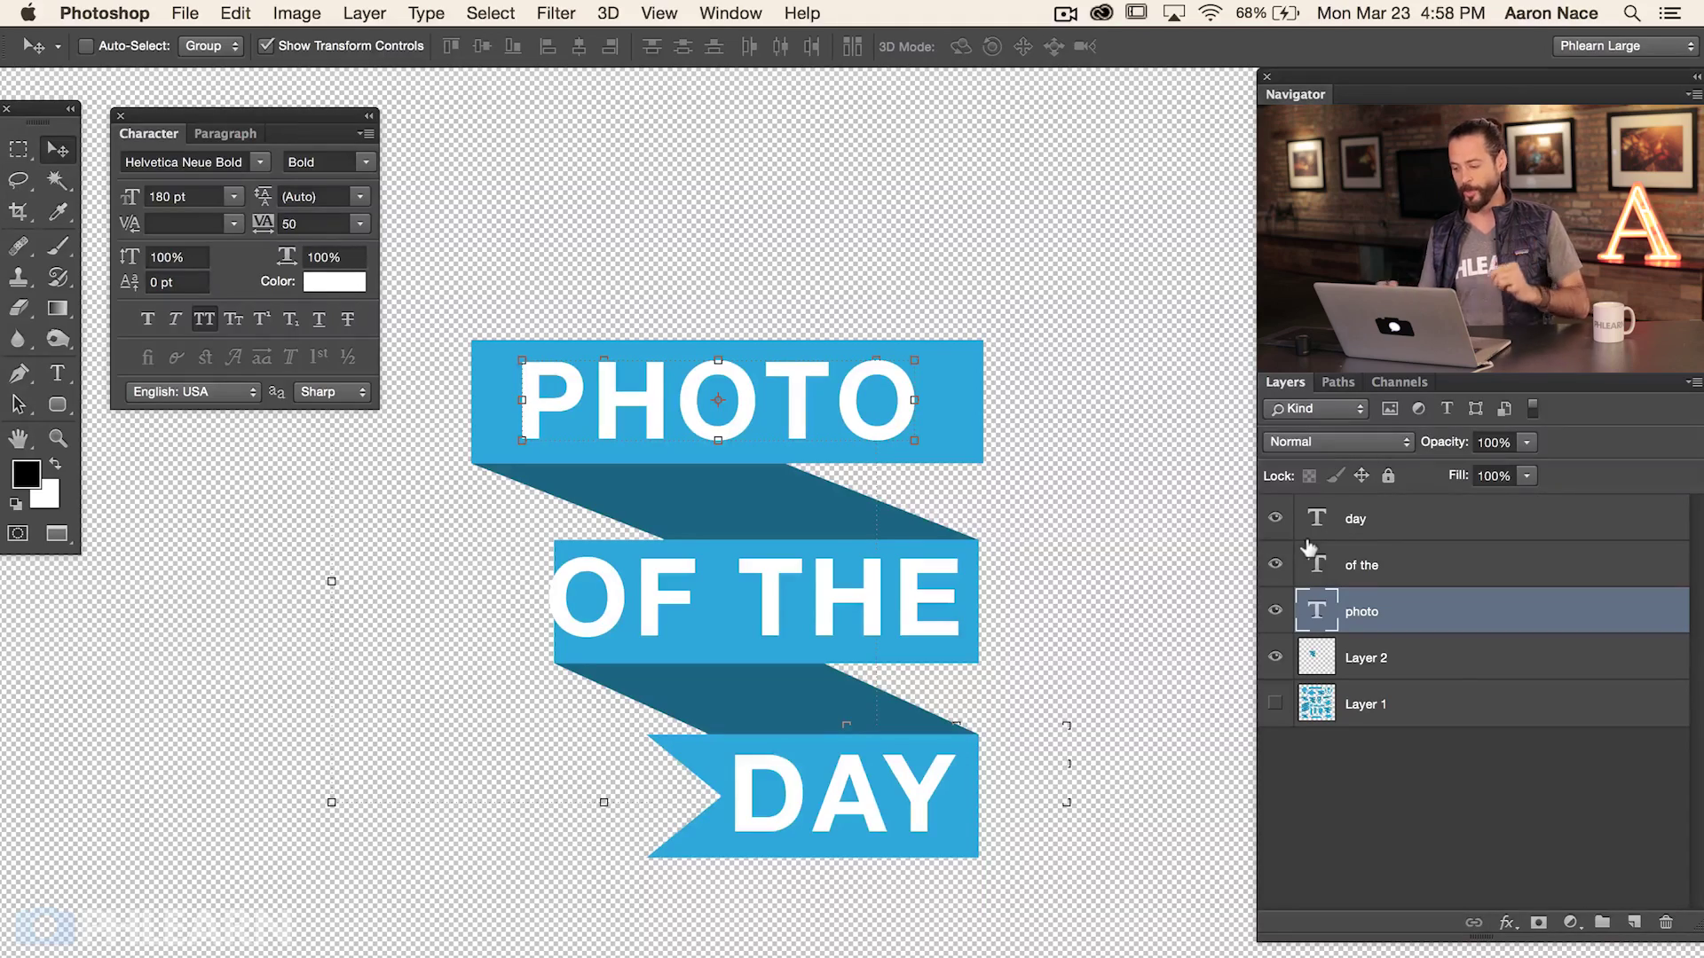
Step: Examine the top band up close, toggling the visibility of the ribbon layer and the PHOTO text layer
key(super+plus)
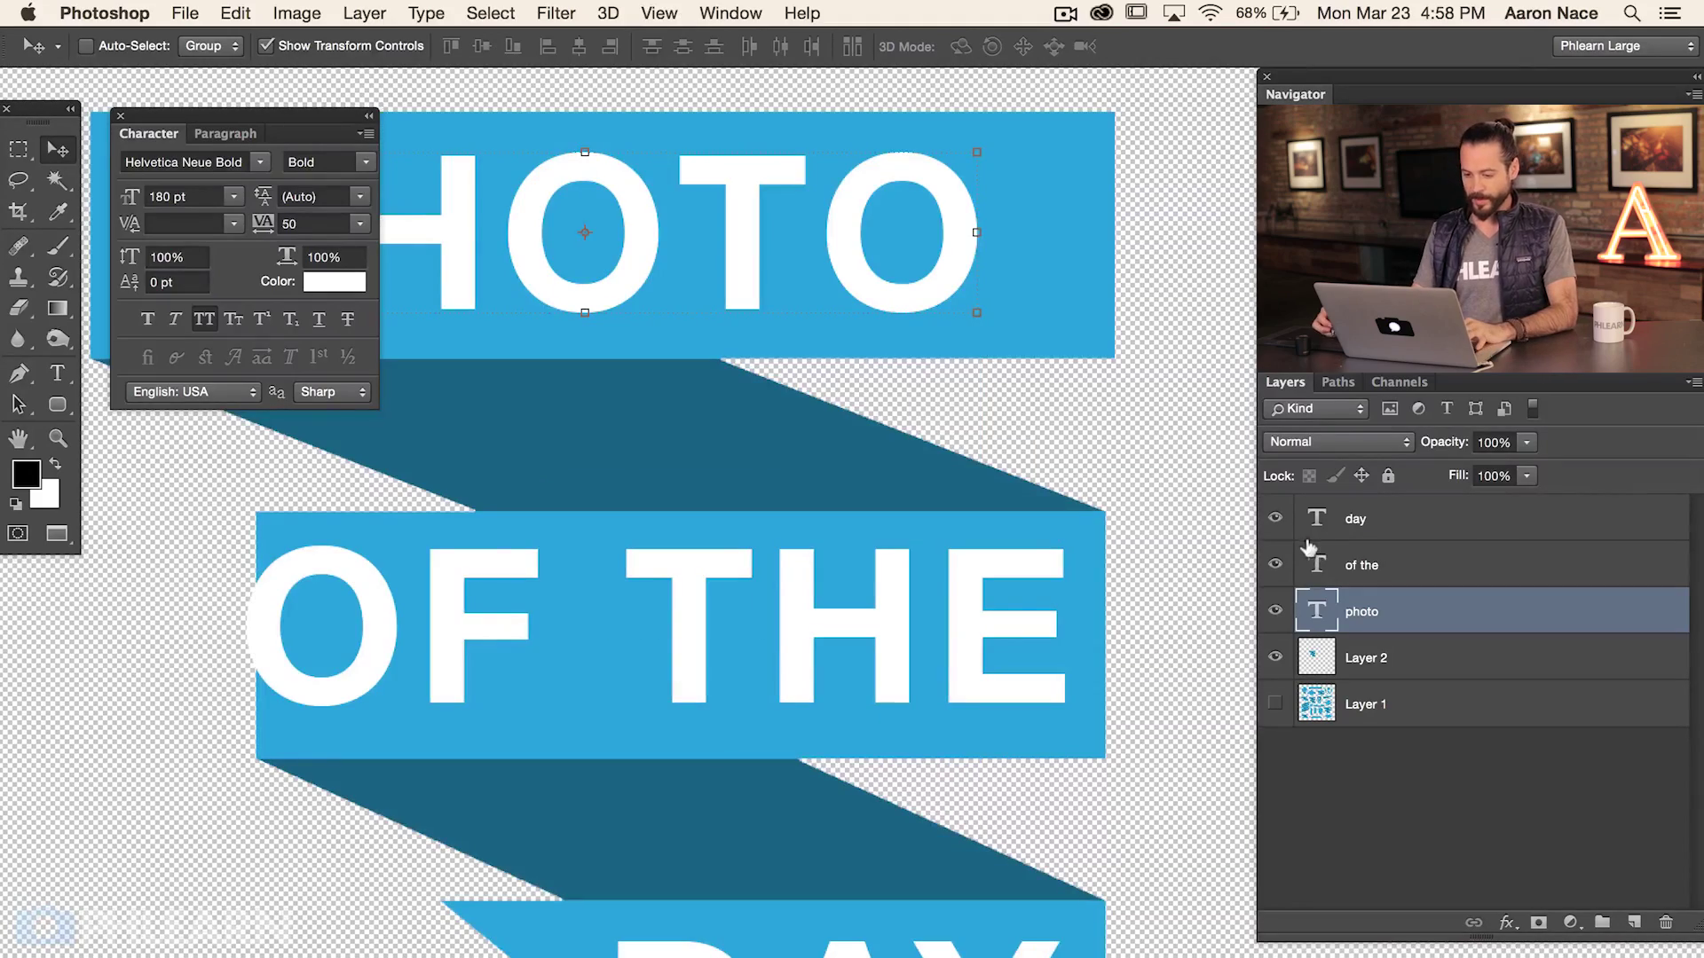
drag(758, 455, 837, 817)
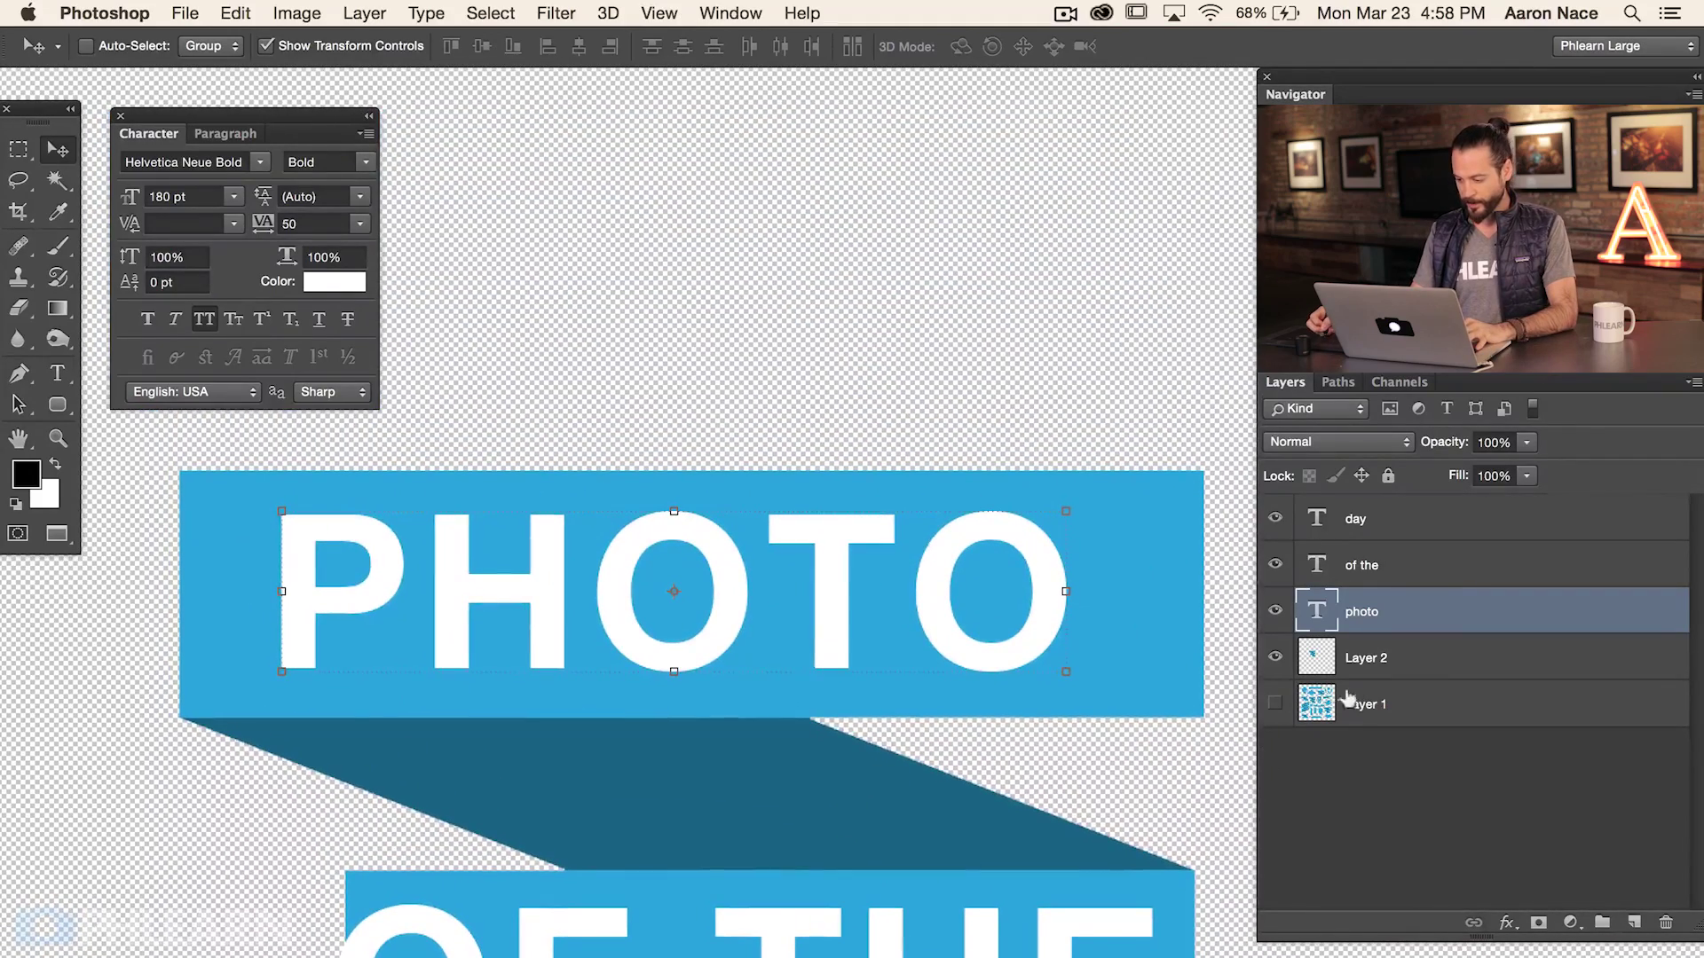
click(1275, 658)
click(1275, 657)
click(1276, 657)
click(1275, 657)
click(1275, 610)
click(1275, 611)
click(1275, 611)
click(1276, 611)
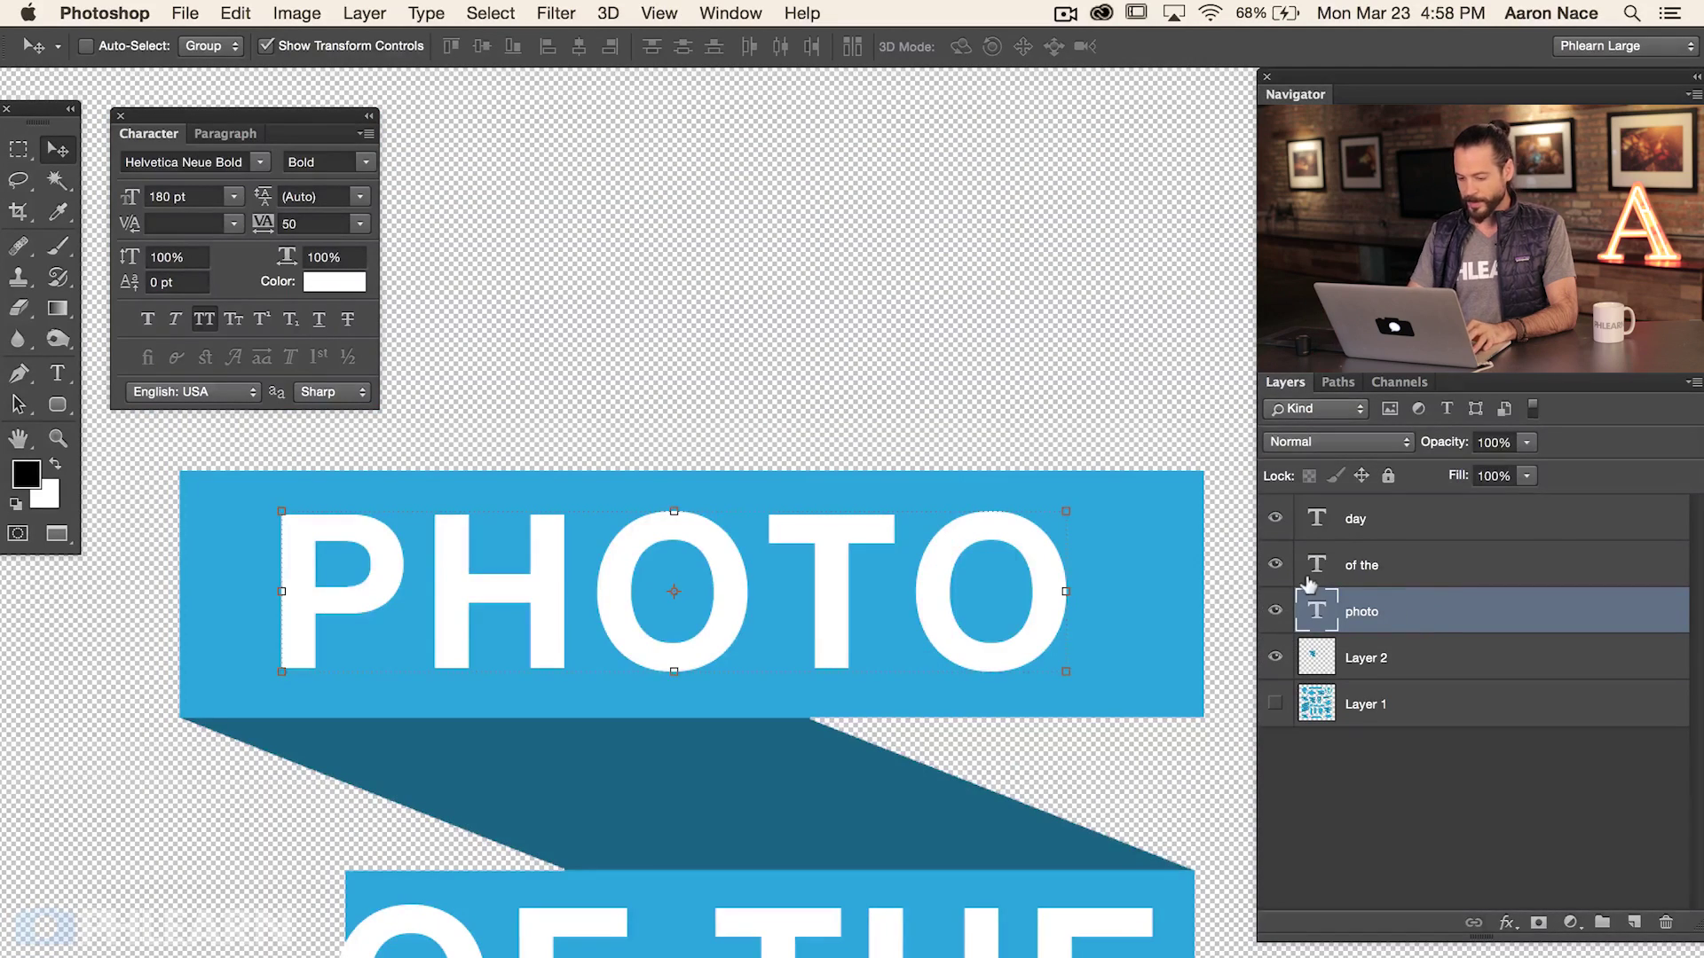
Step: Select the ribbon's top band with the Rectangular Marquee, fitting the selection to the band's edges
key(super+plus)
key(super+minus)
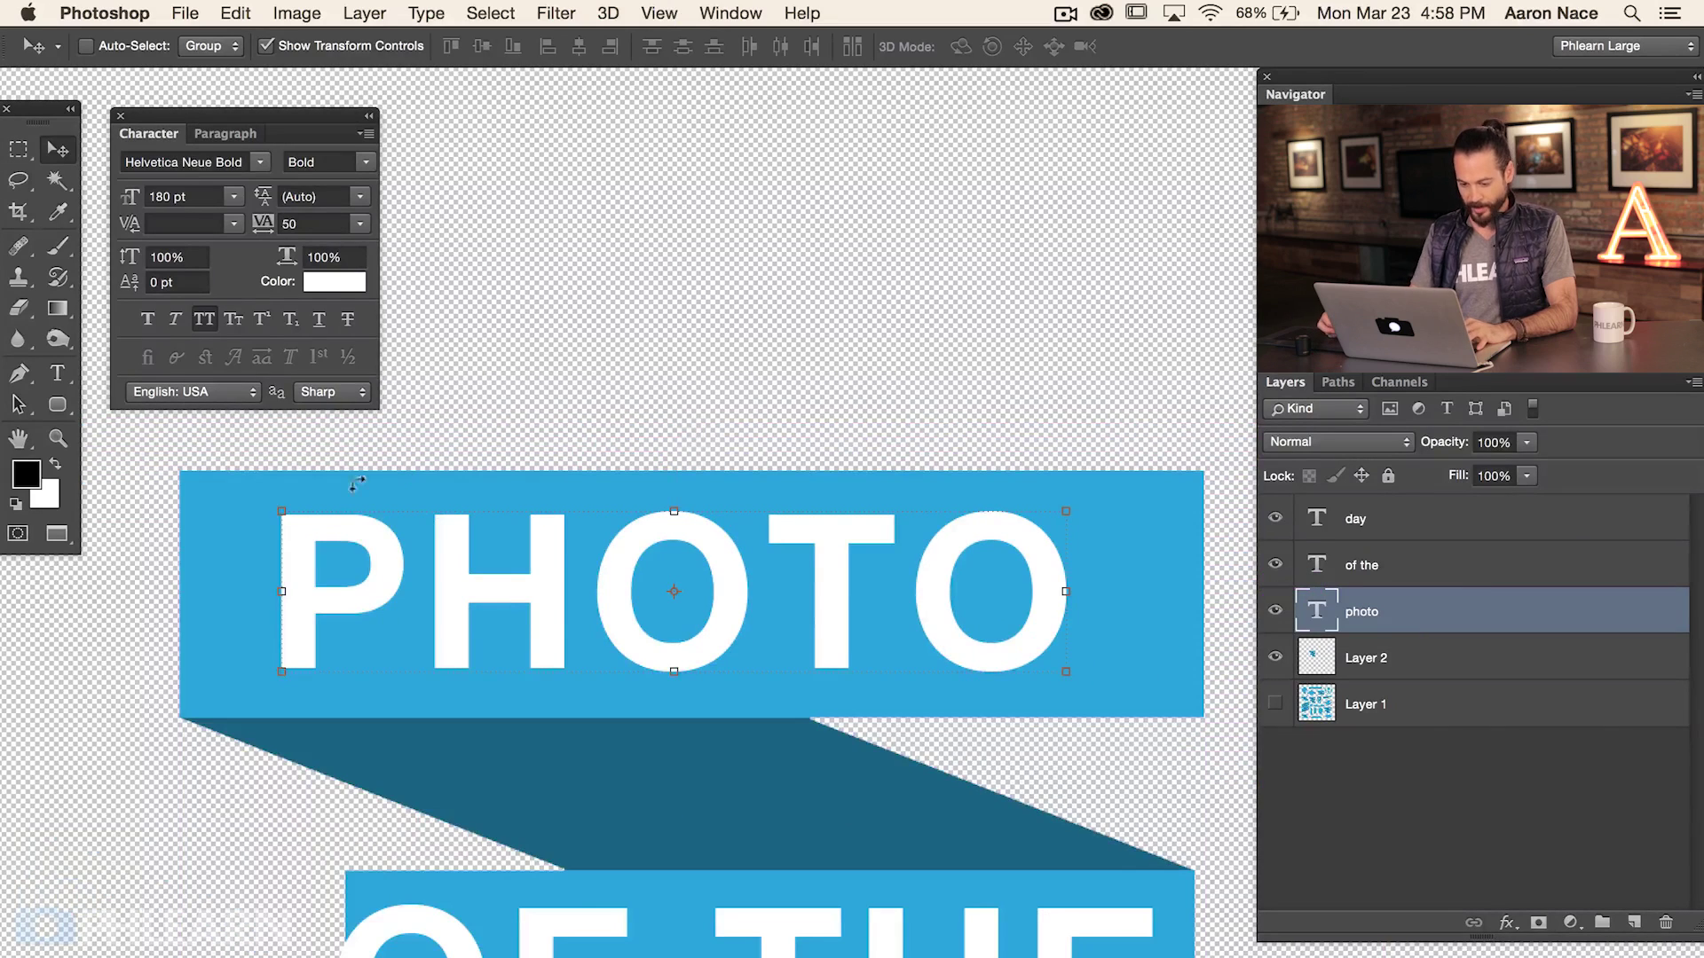
click(18, 149)
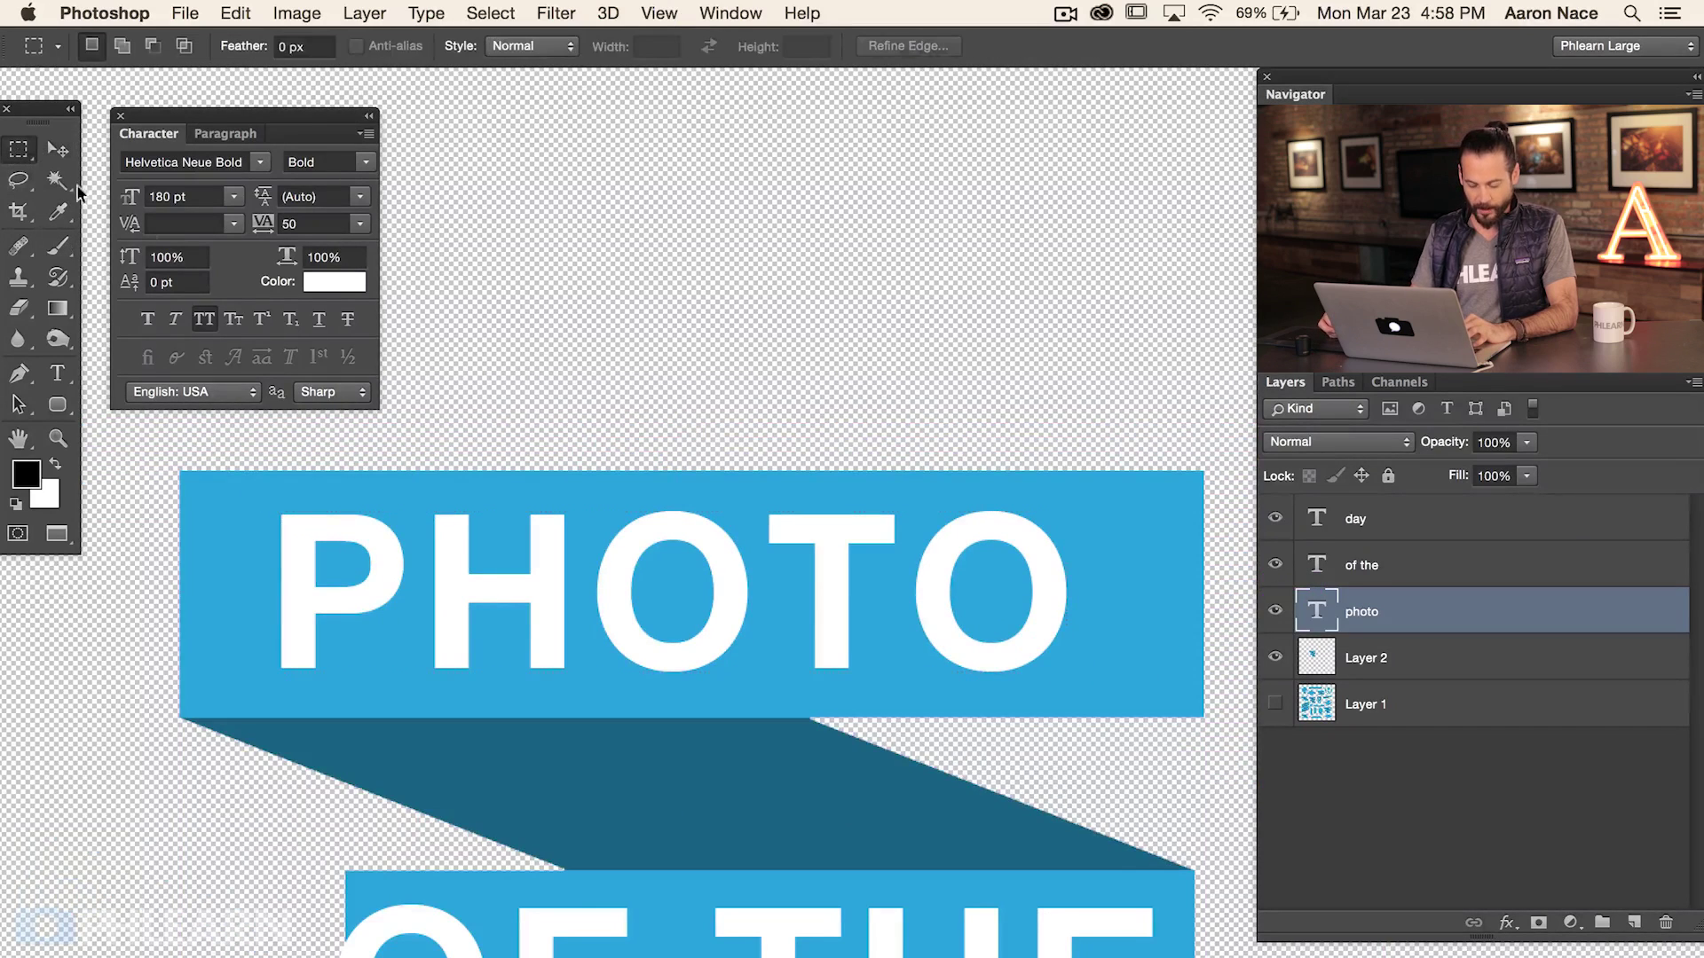
drag(177, 463, 1200, 712)
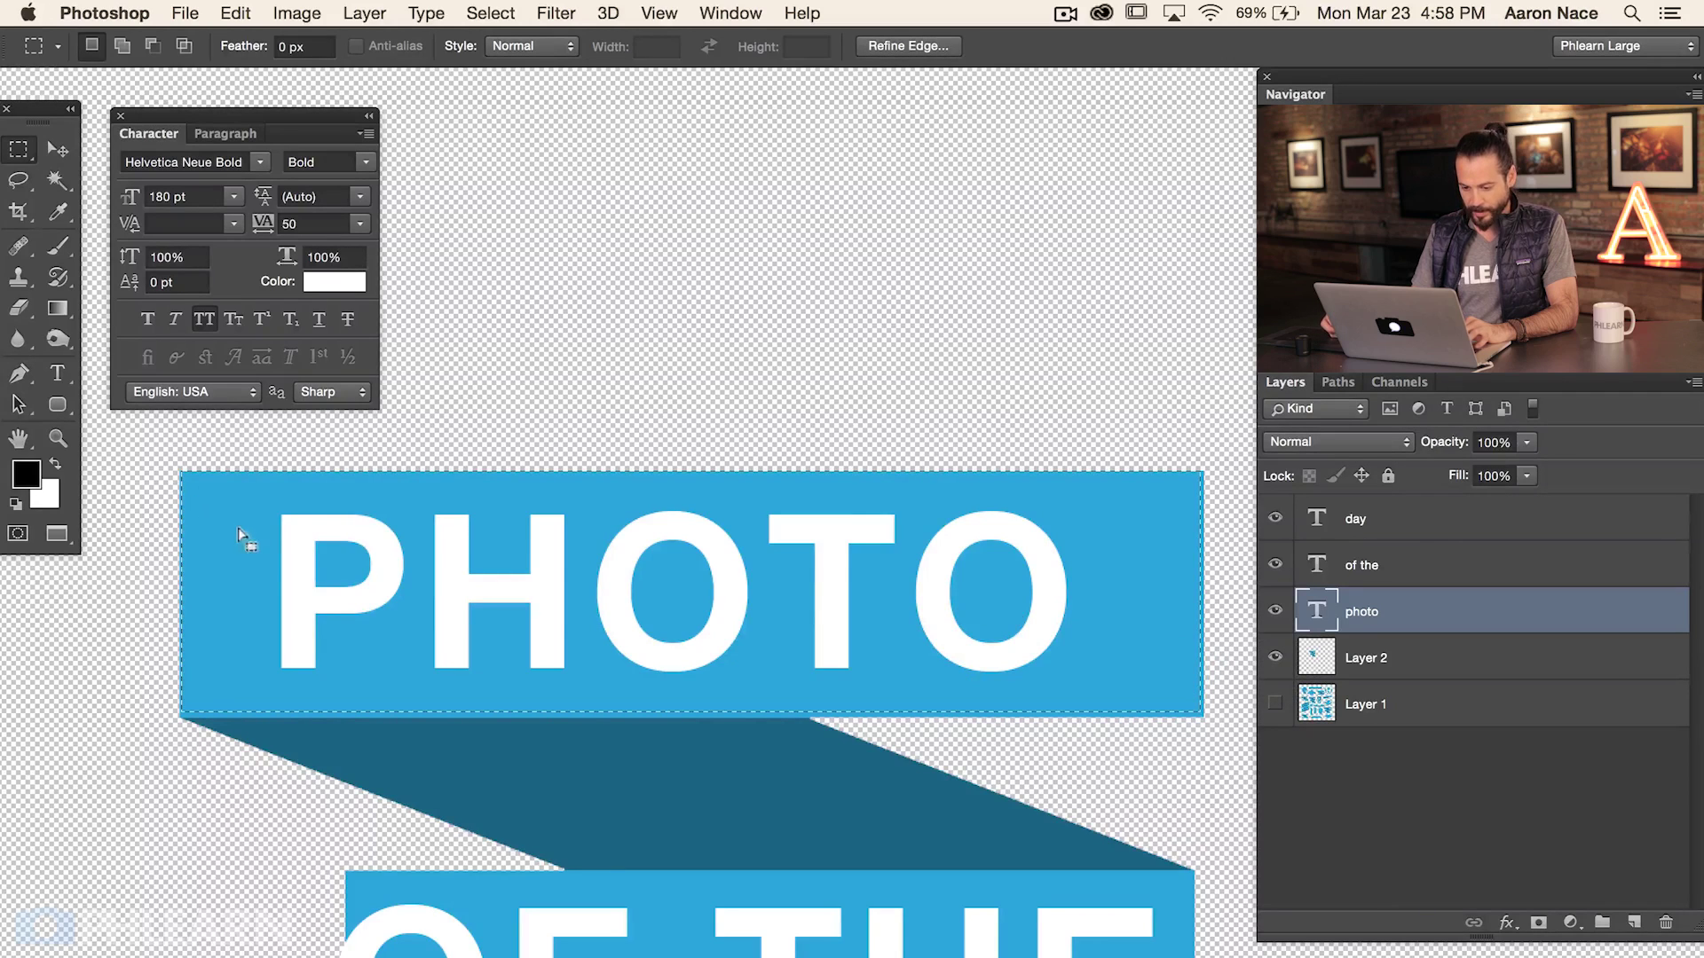
drag(172, 467, 1198, 711)
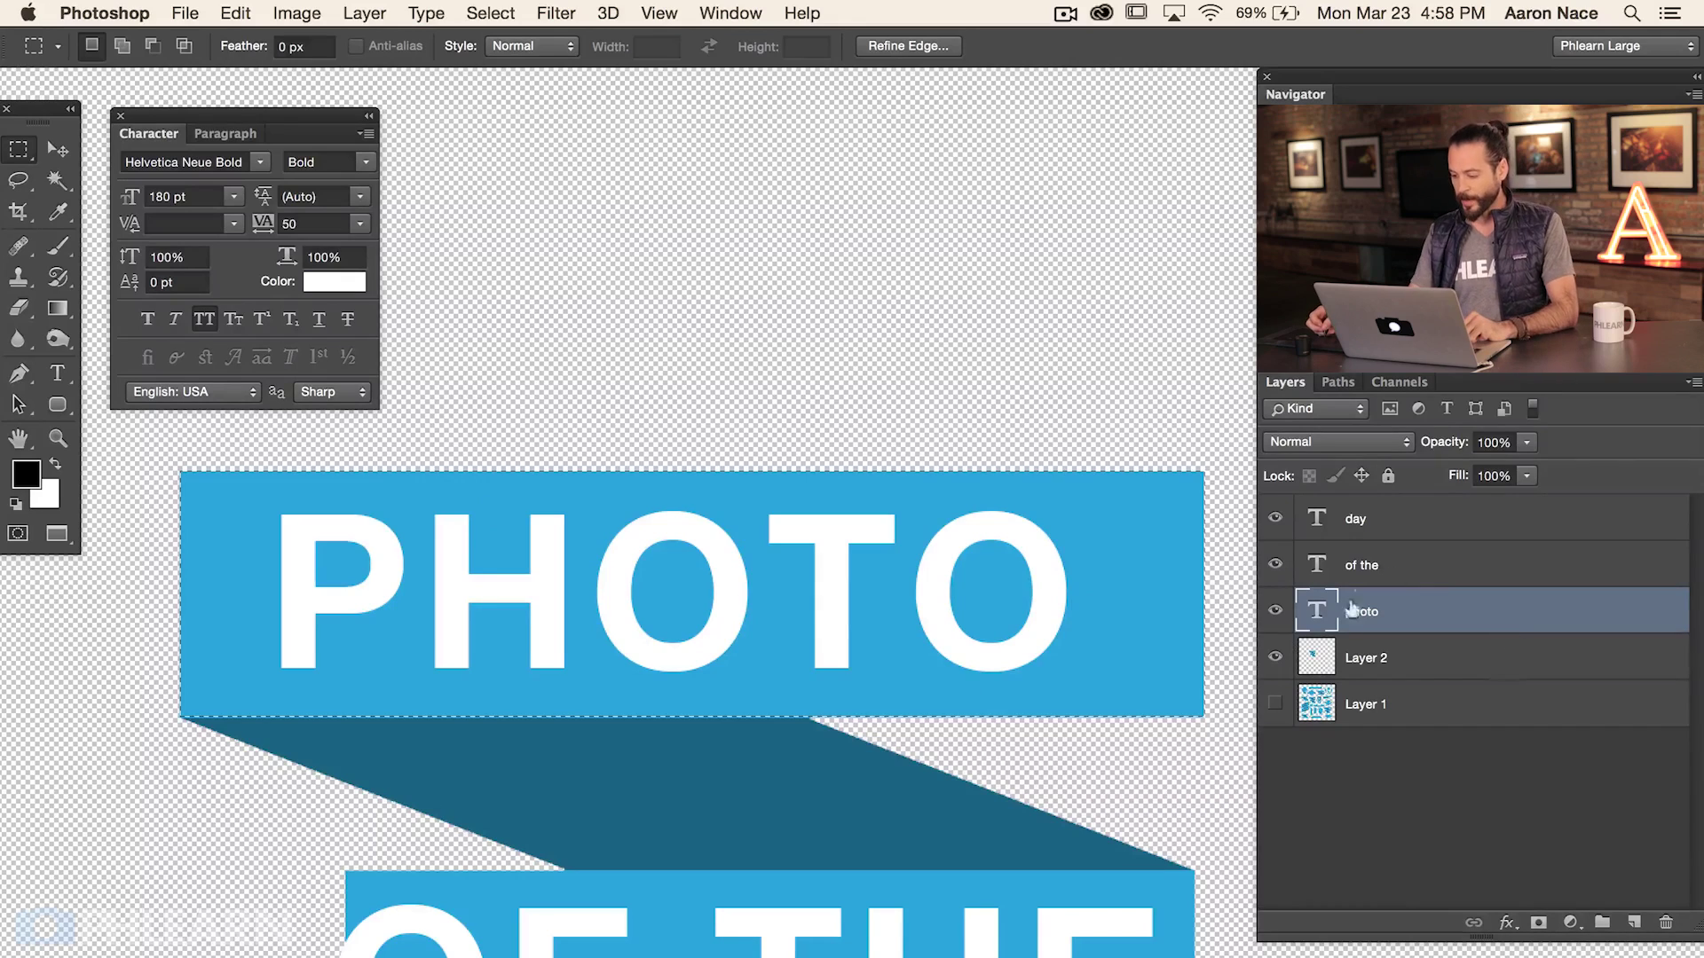
Step: Centre the PHOTO text horizontally and vertically within the top band's selection using the Move tool's alignment options
click(1274, 612)
click(1274, 612)
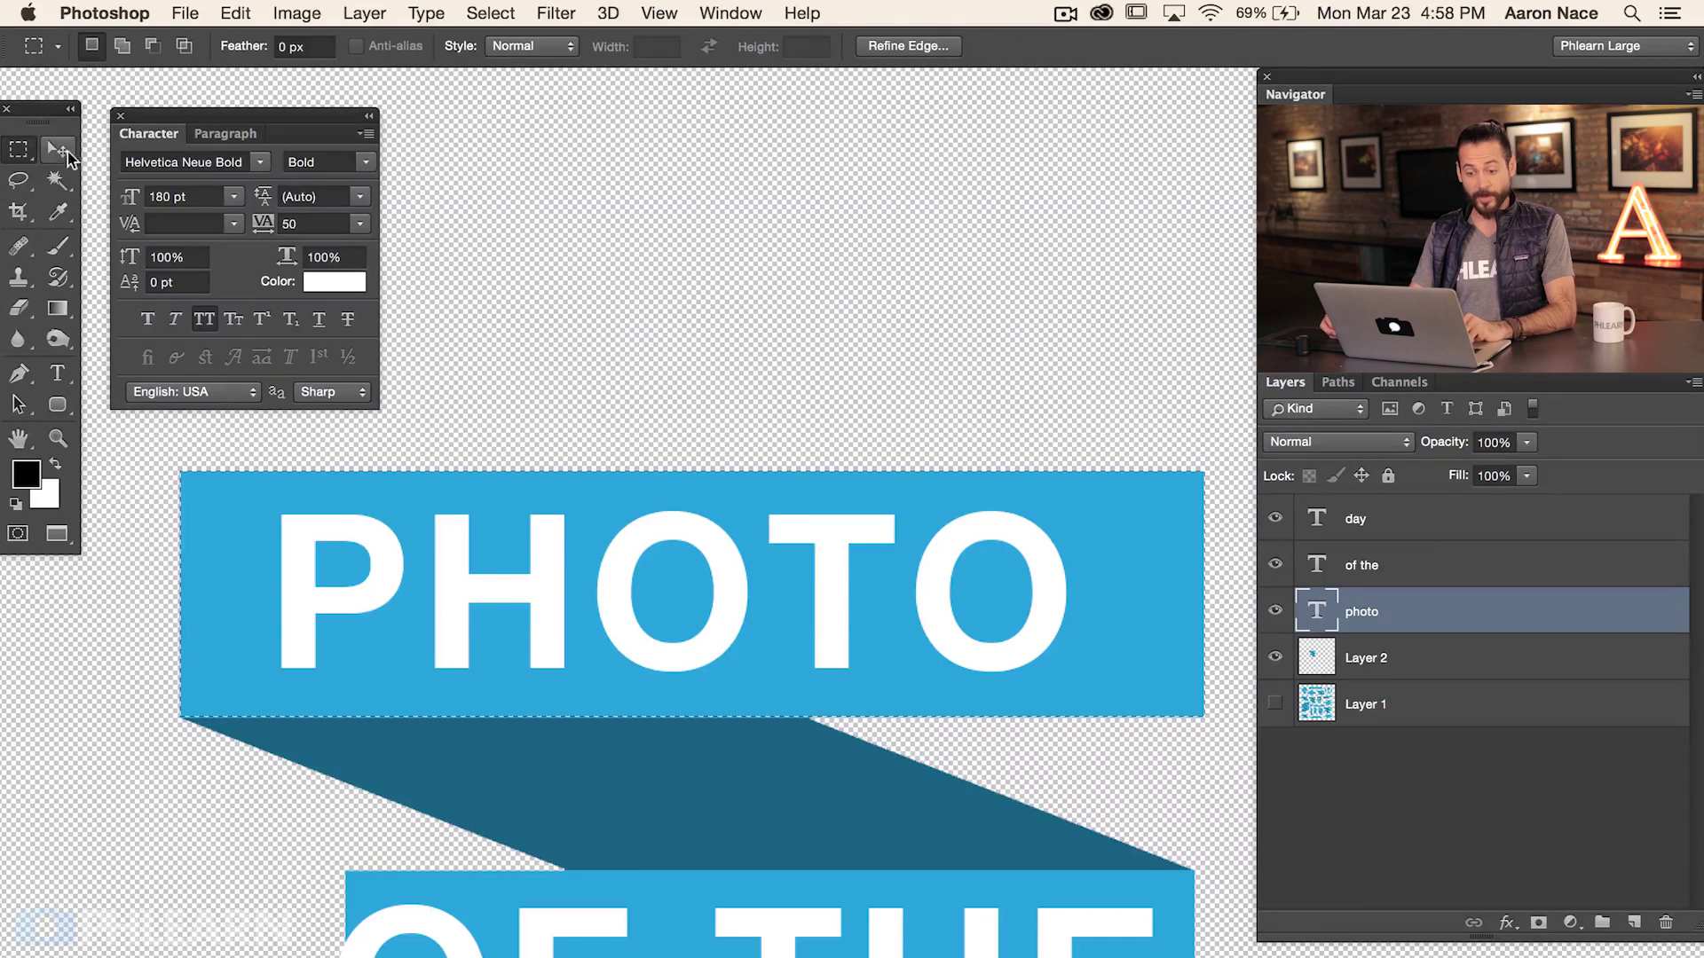
click(54, 158)
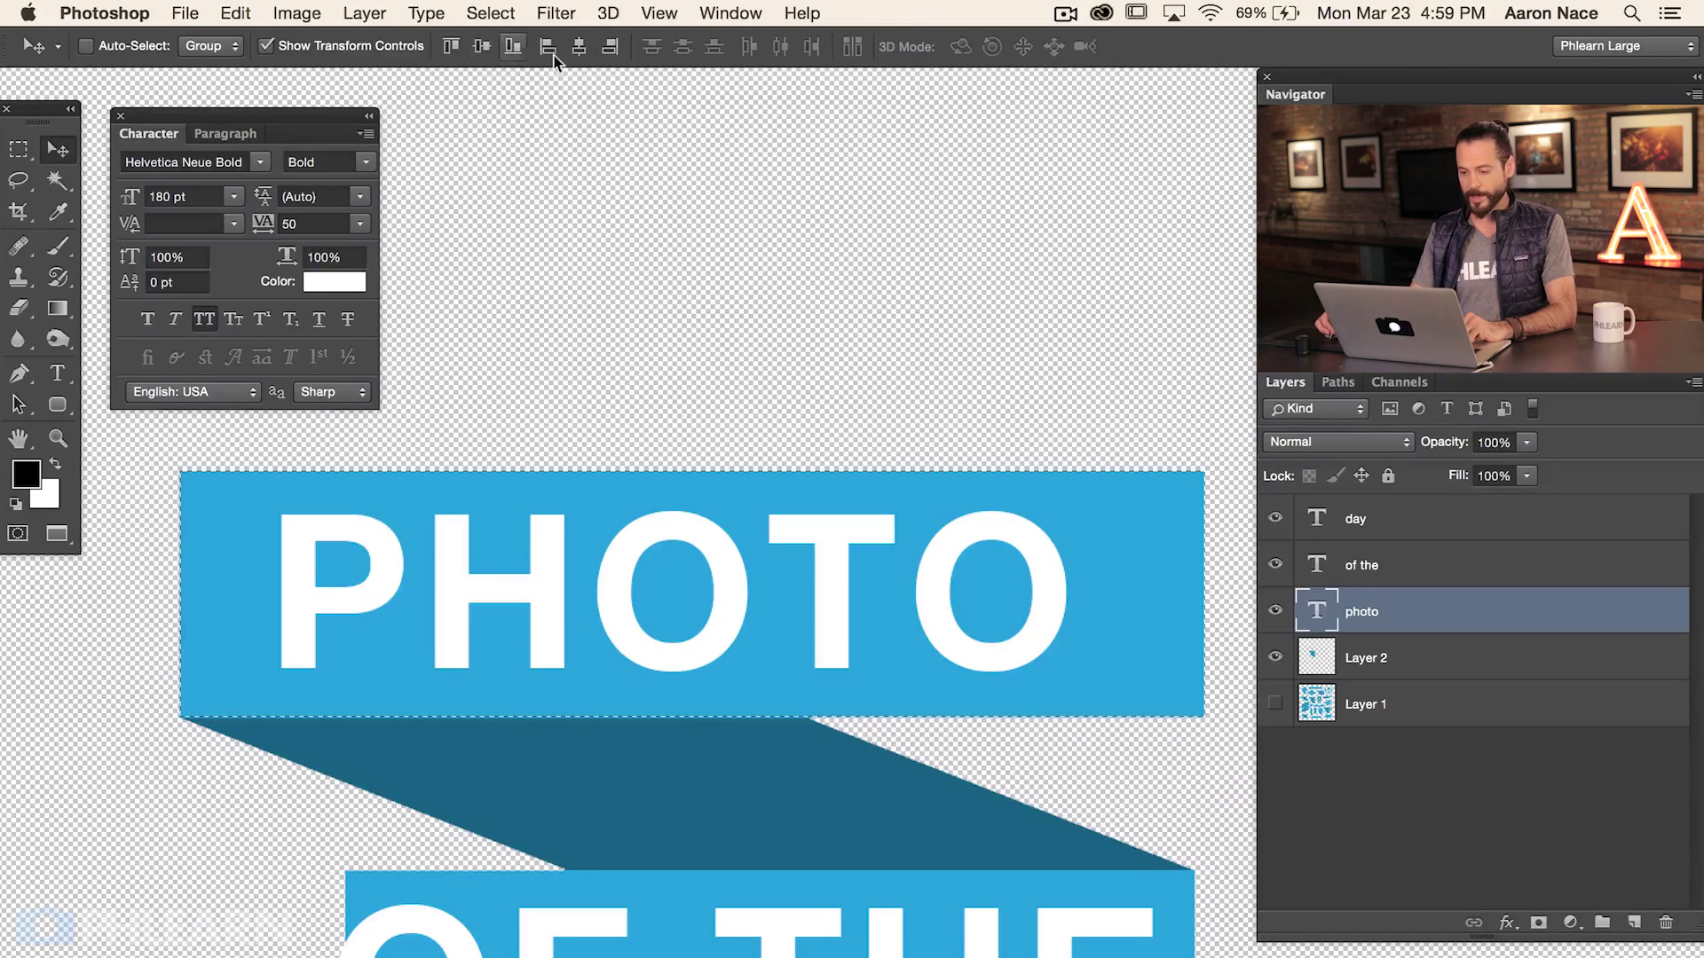
click(578, 48)
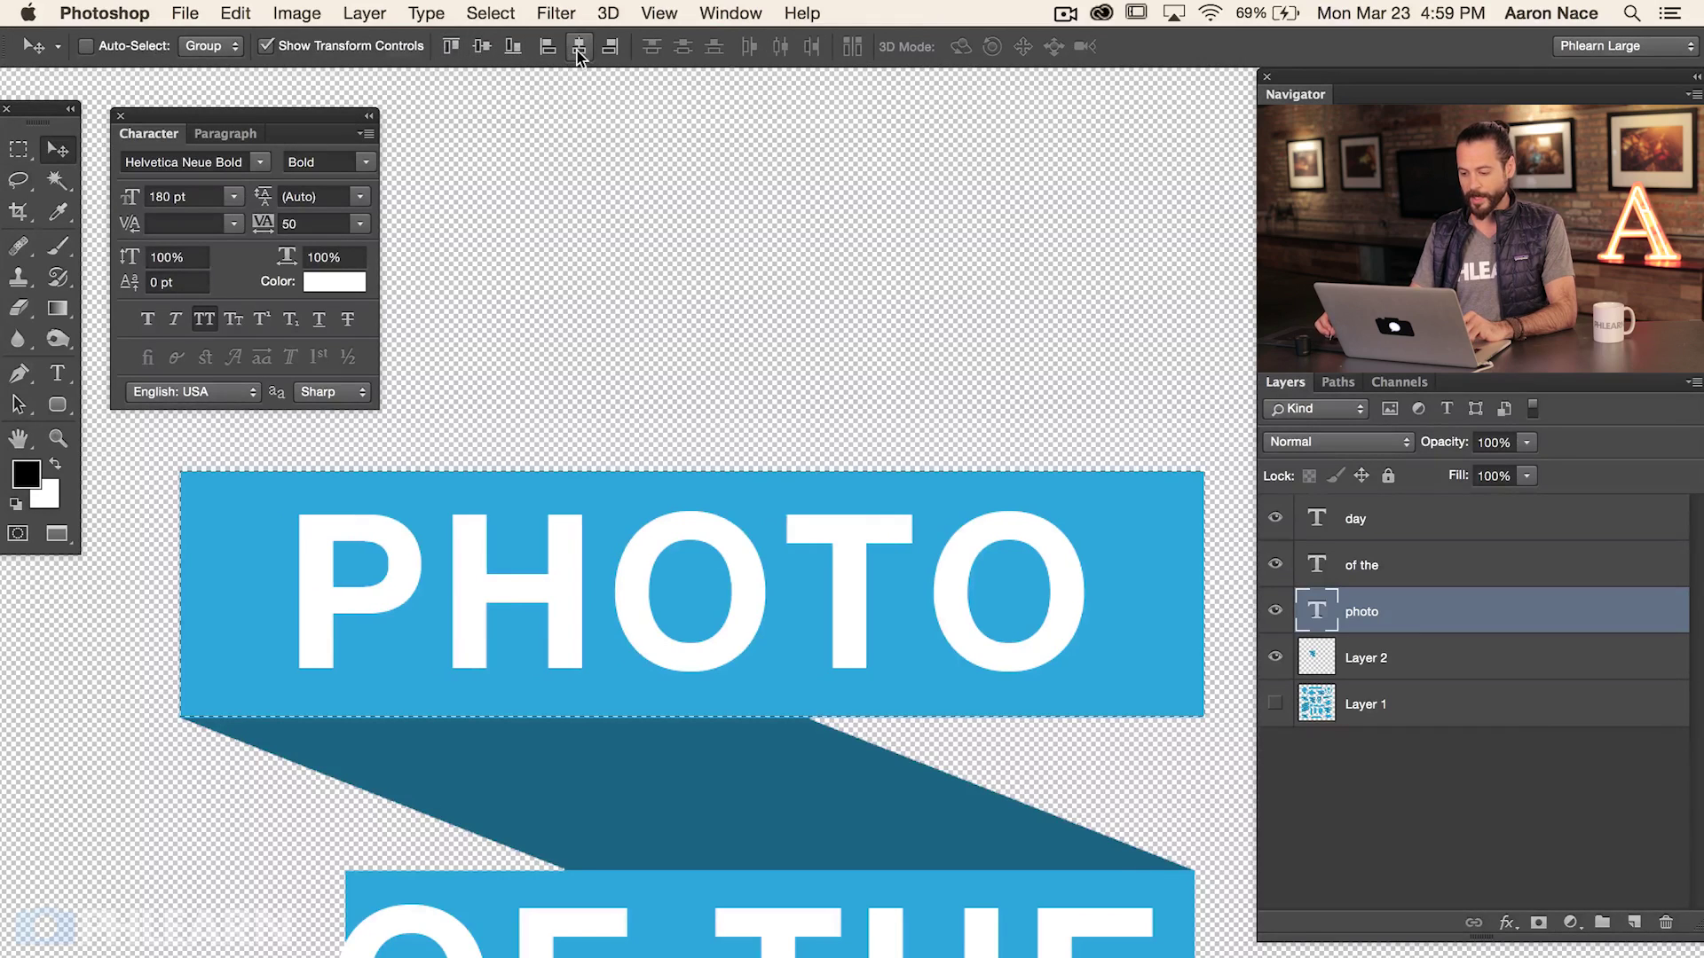
click(483, 48)
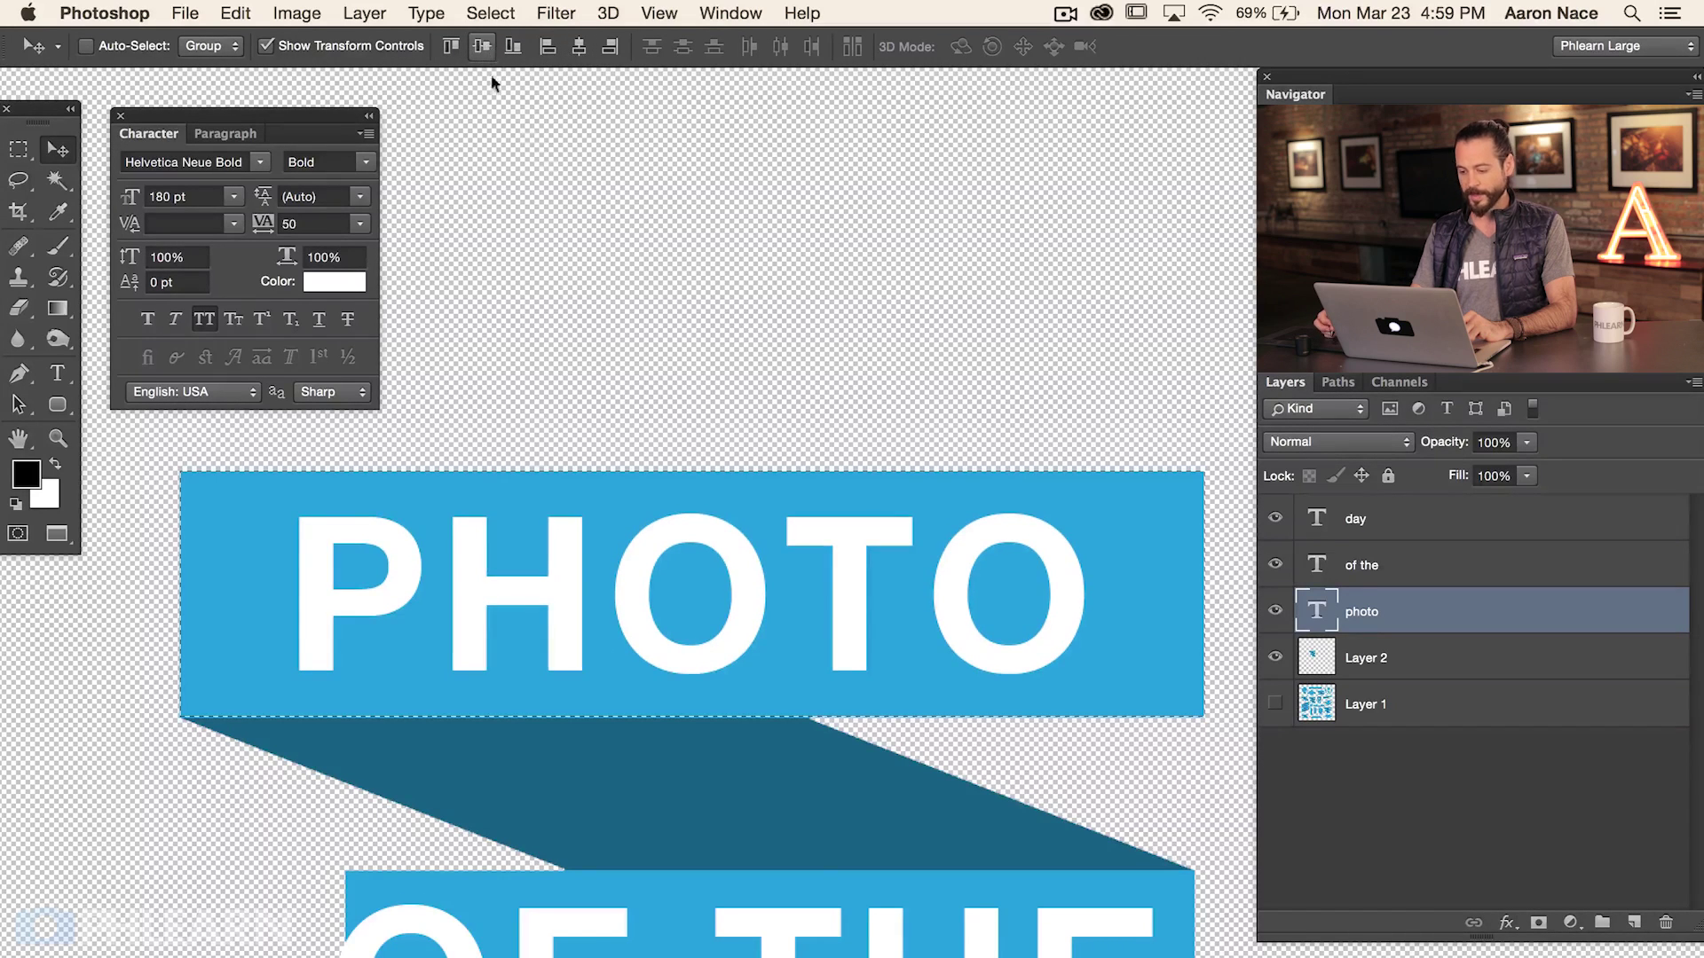
Step: Drop the top band's selection and select the rectangular part of the ribbon's bottom band, right of its notch, with the Rectangular Marquee
key(super+d)
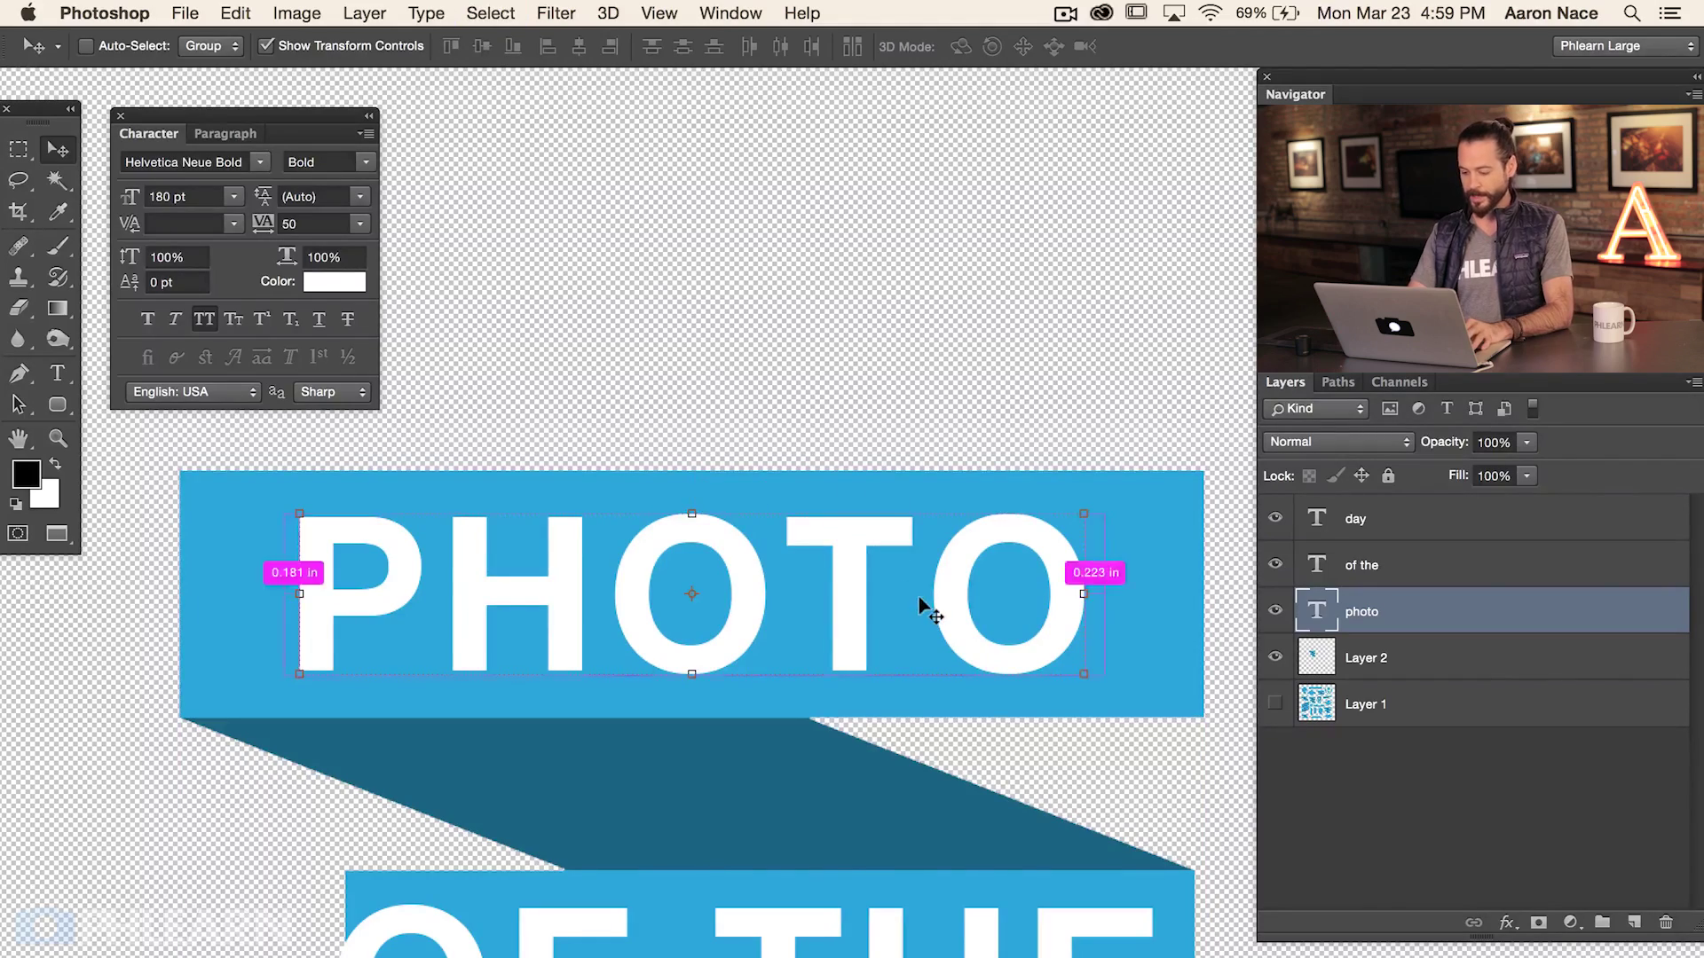
key(super+minus)
key(super+minus)
drag(738, 668, 677, 555)
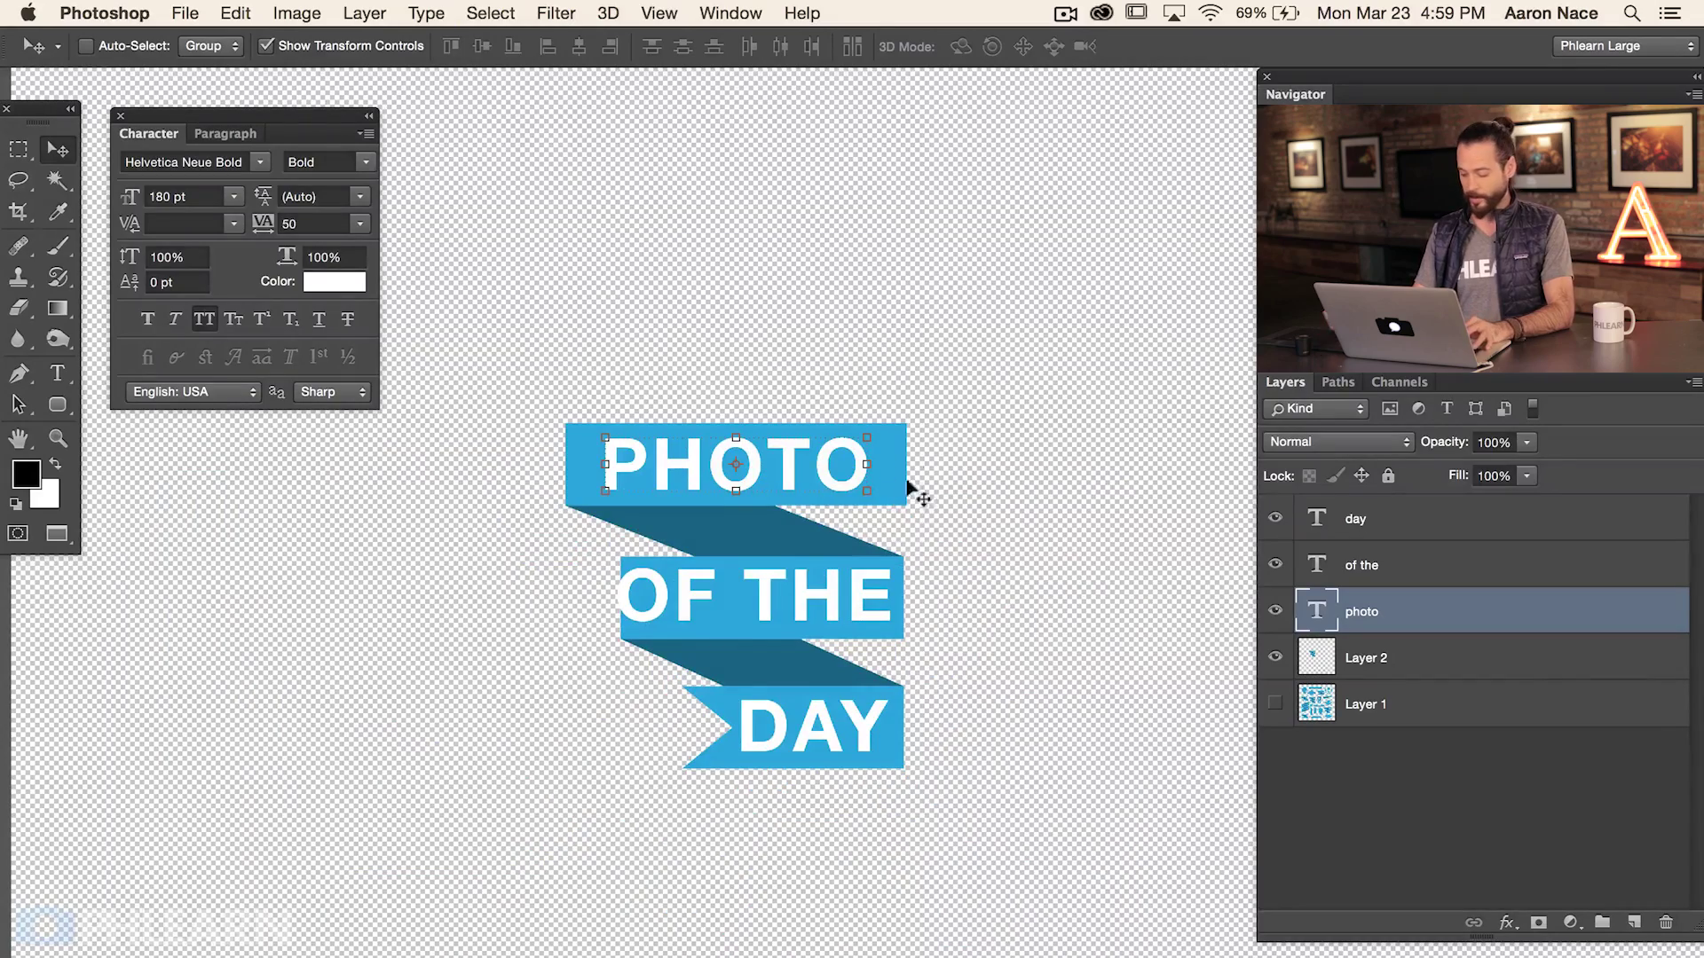
key(super+plus)
key(super+plus)
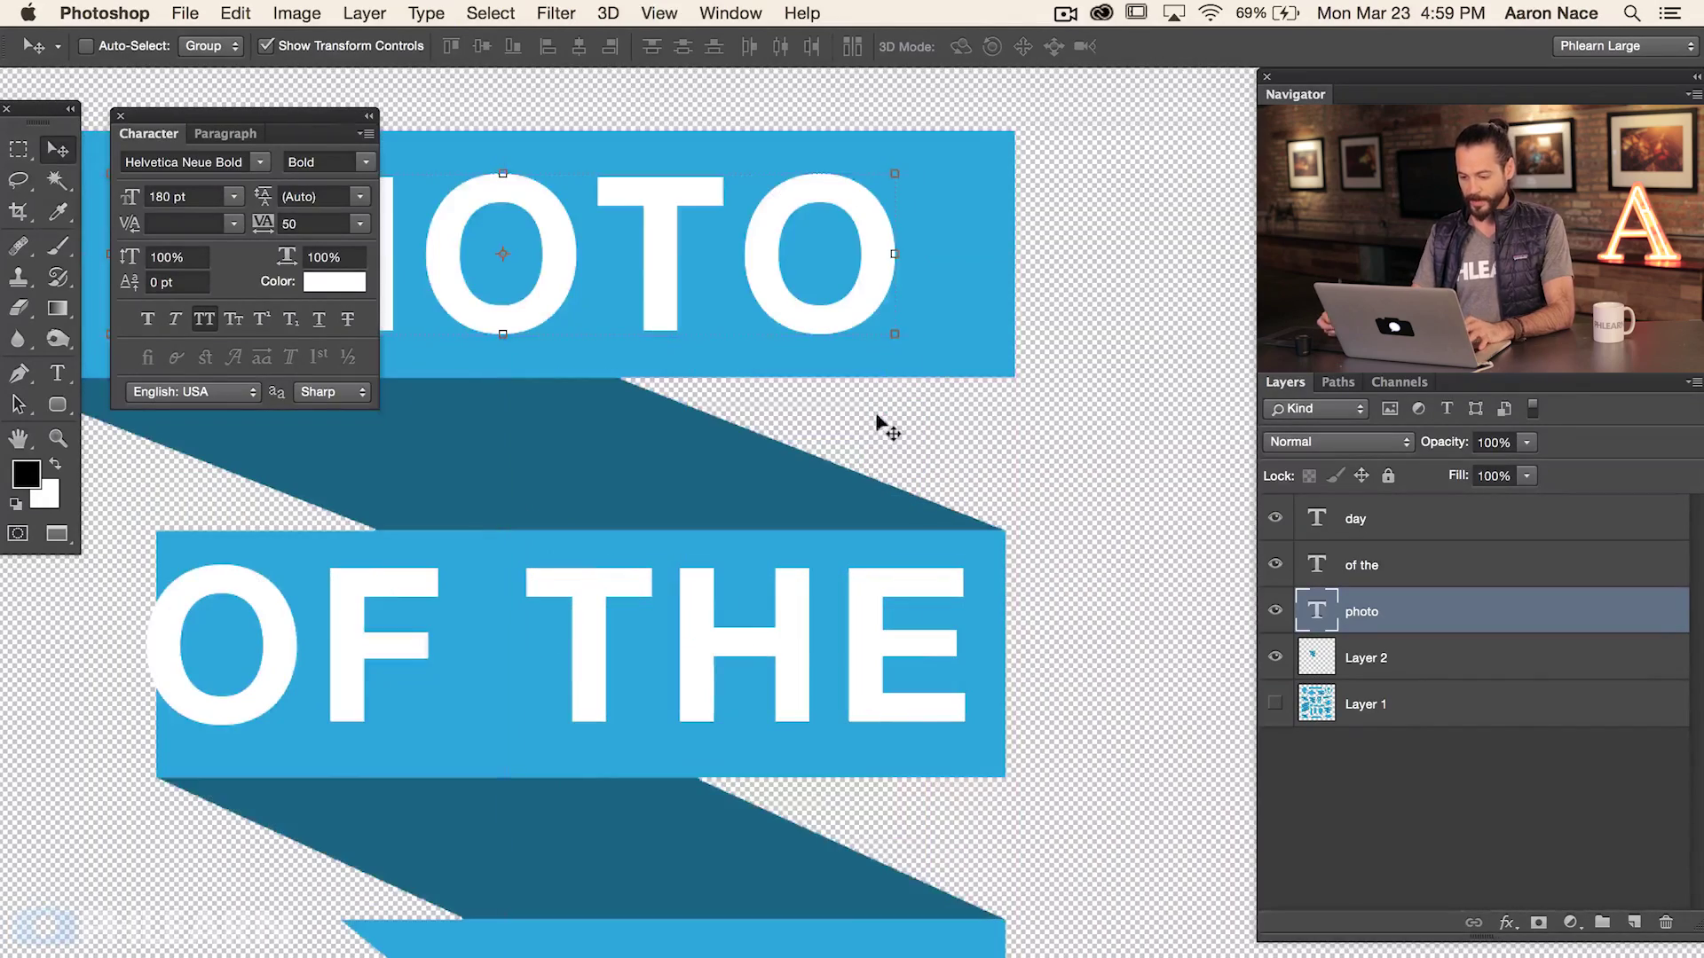
drag(768, 786, 722, 370)
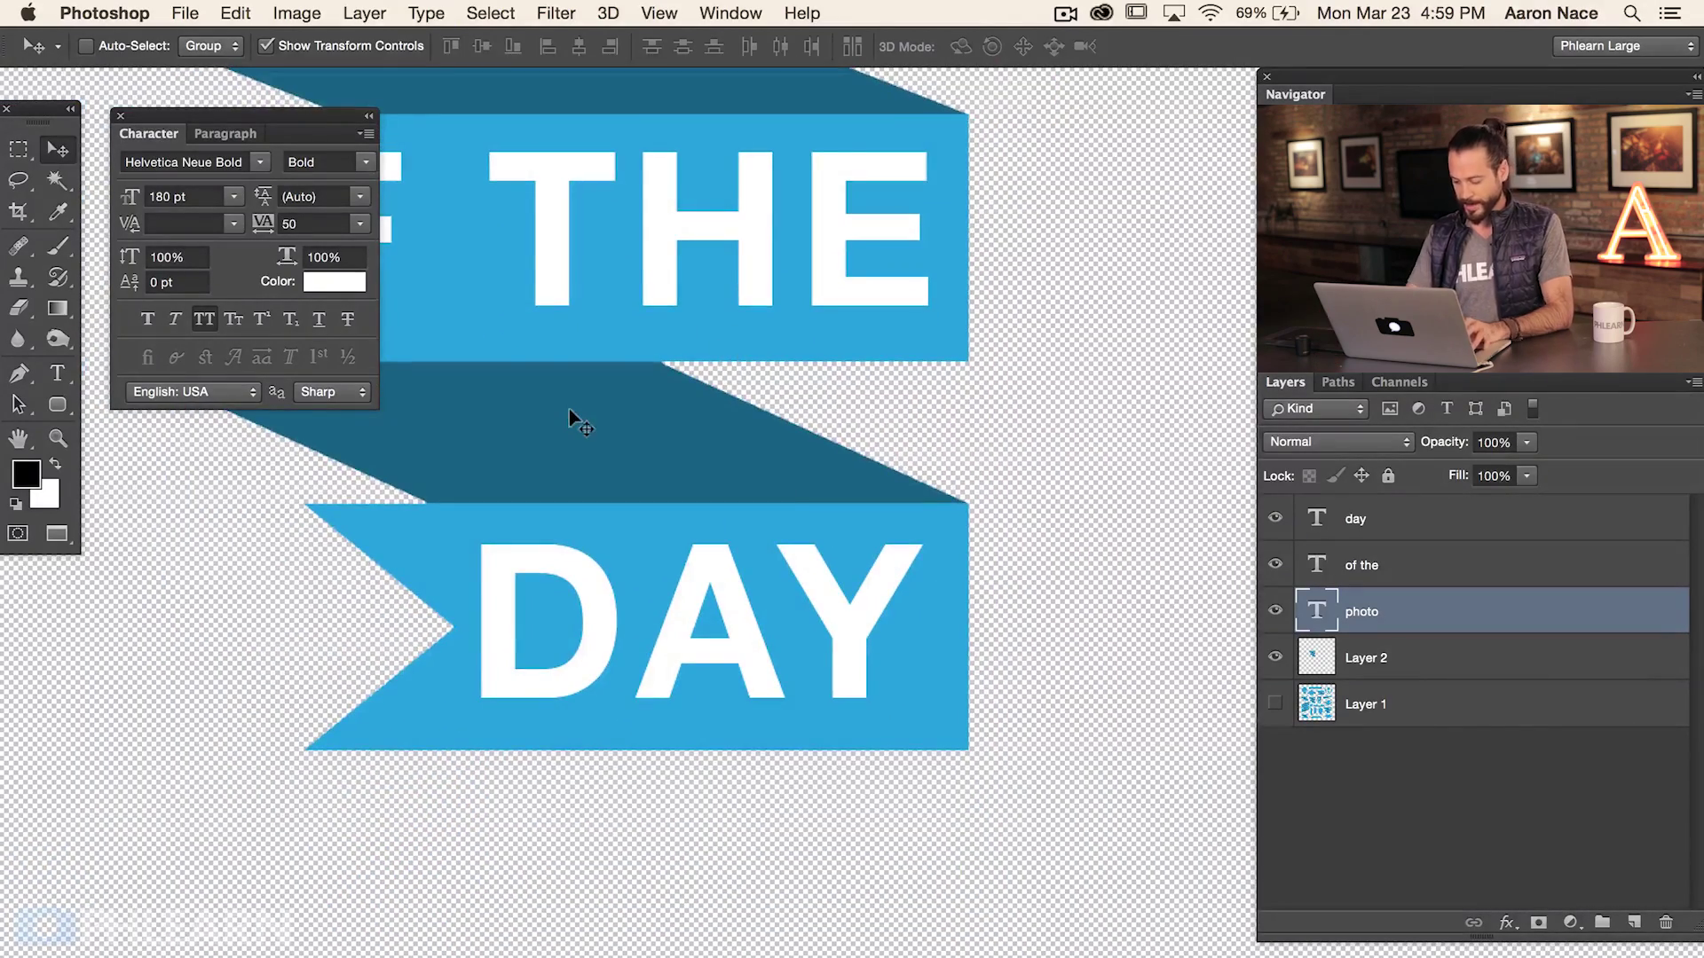
key(super+plus)
drag(441, 583, 554, 615)
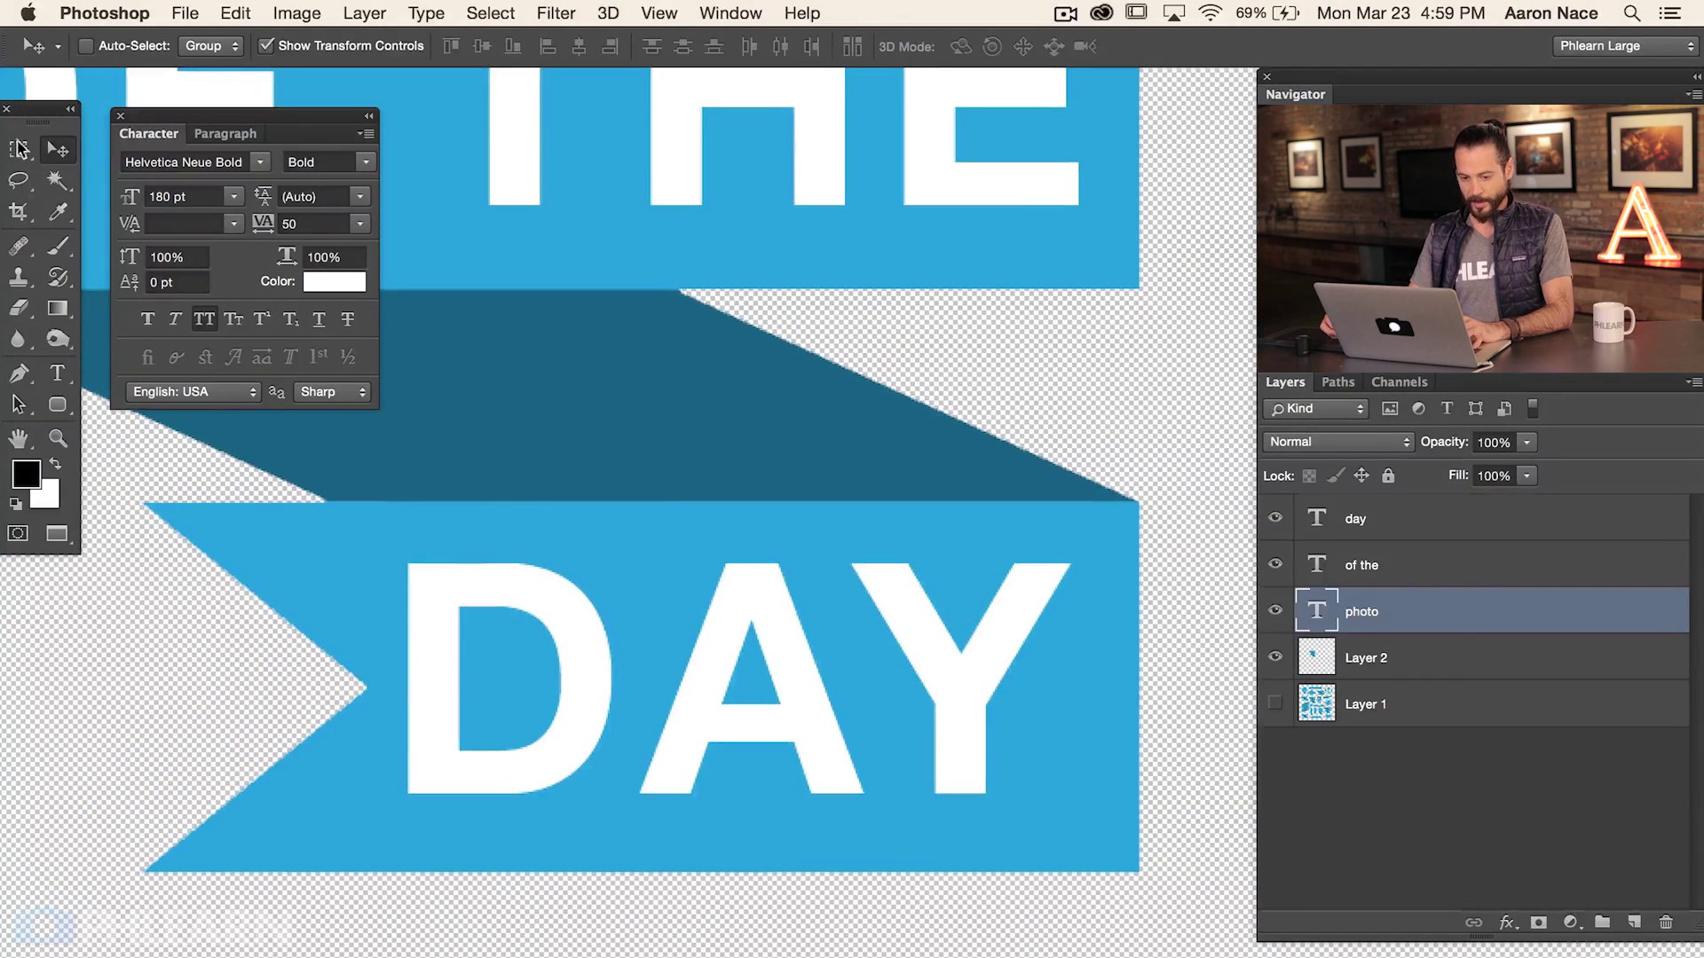
click(19, 151)
drag(360, 509, 1132, 865)
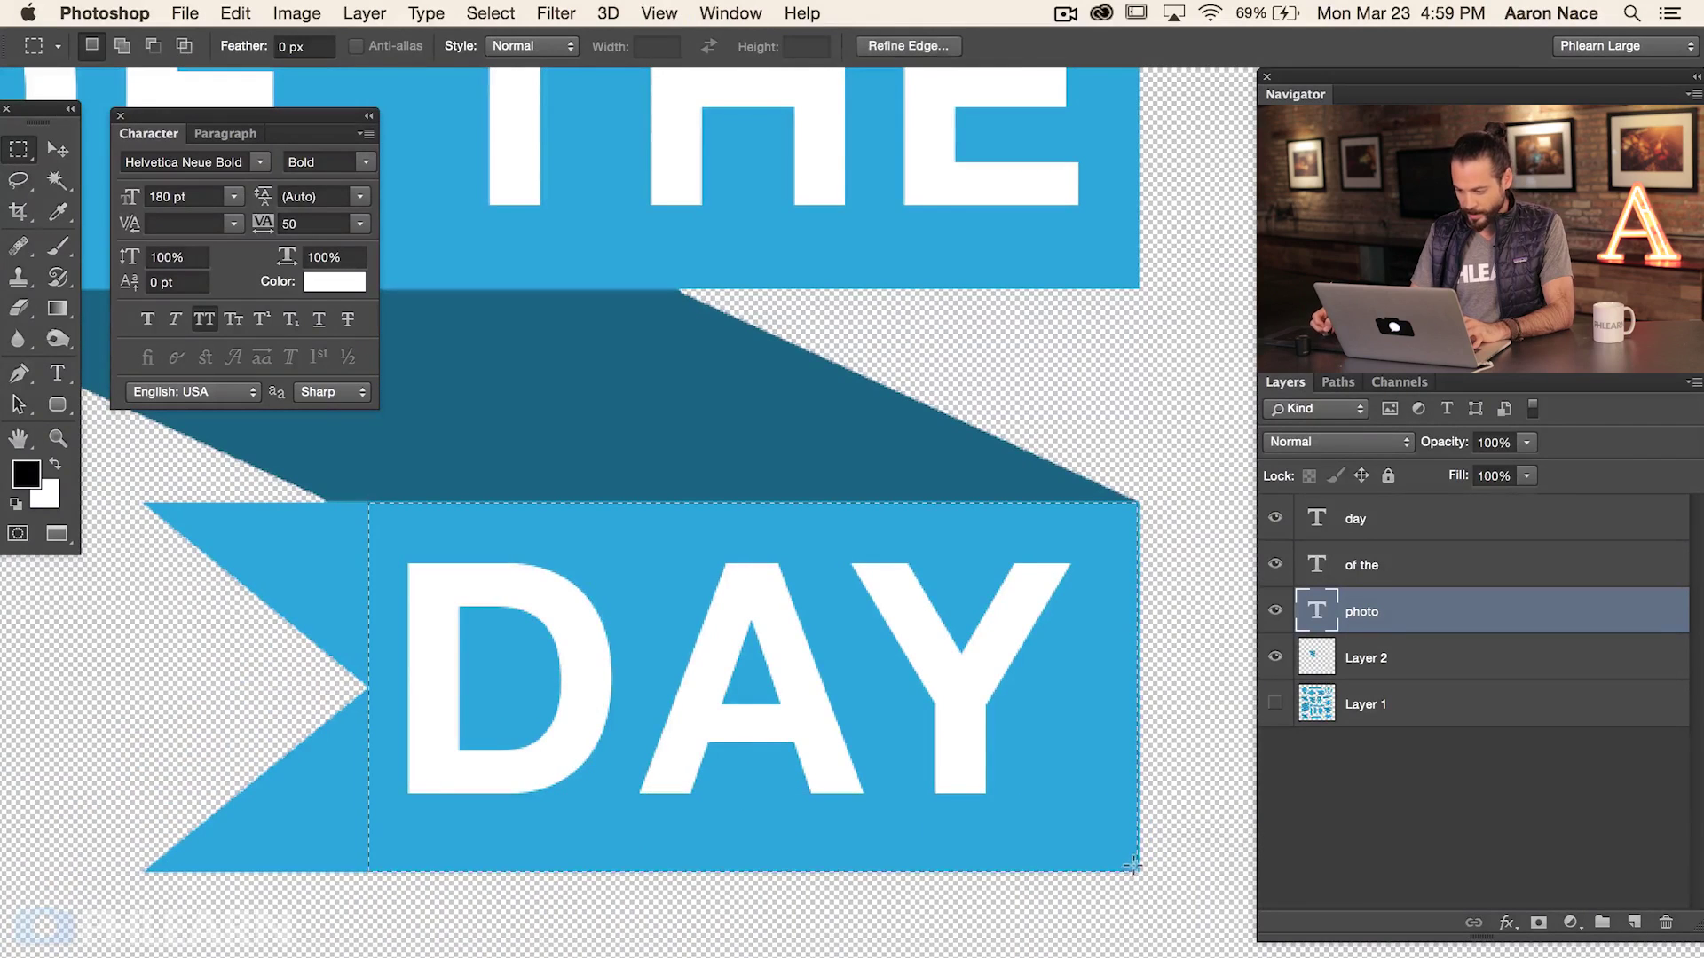
Step: Centre the DAY text horizontally and vertically in the bottom band's selection using the Move tool's alignment options, then deselect
click(1373, 516)
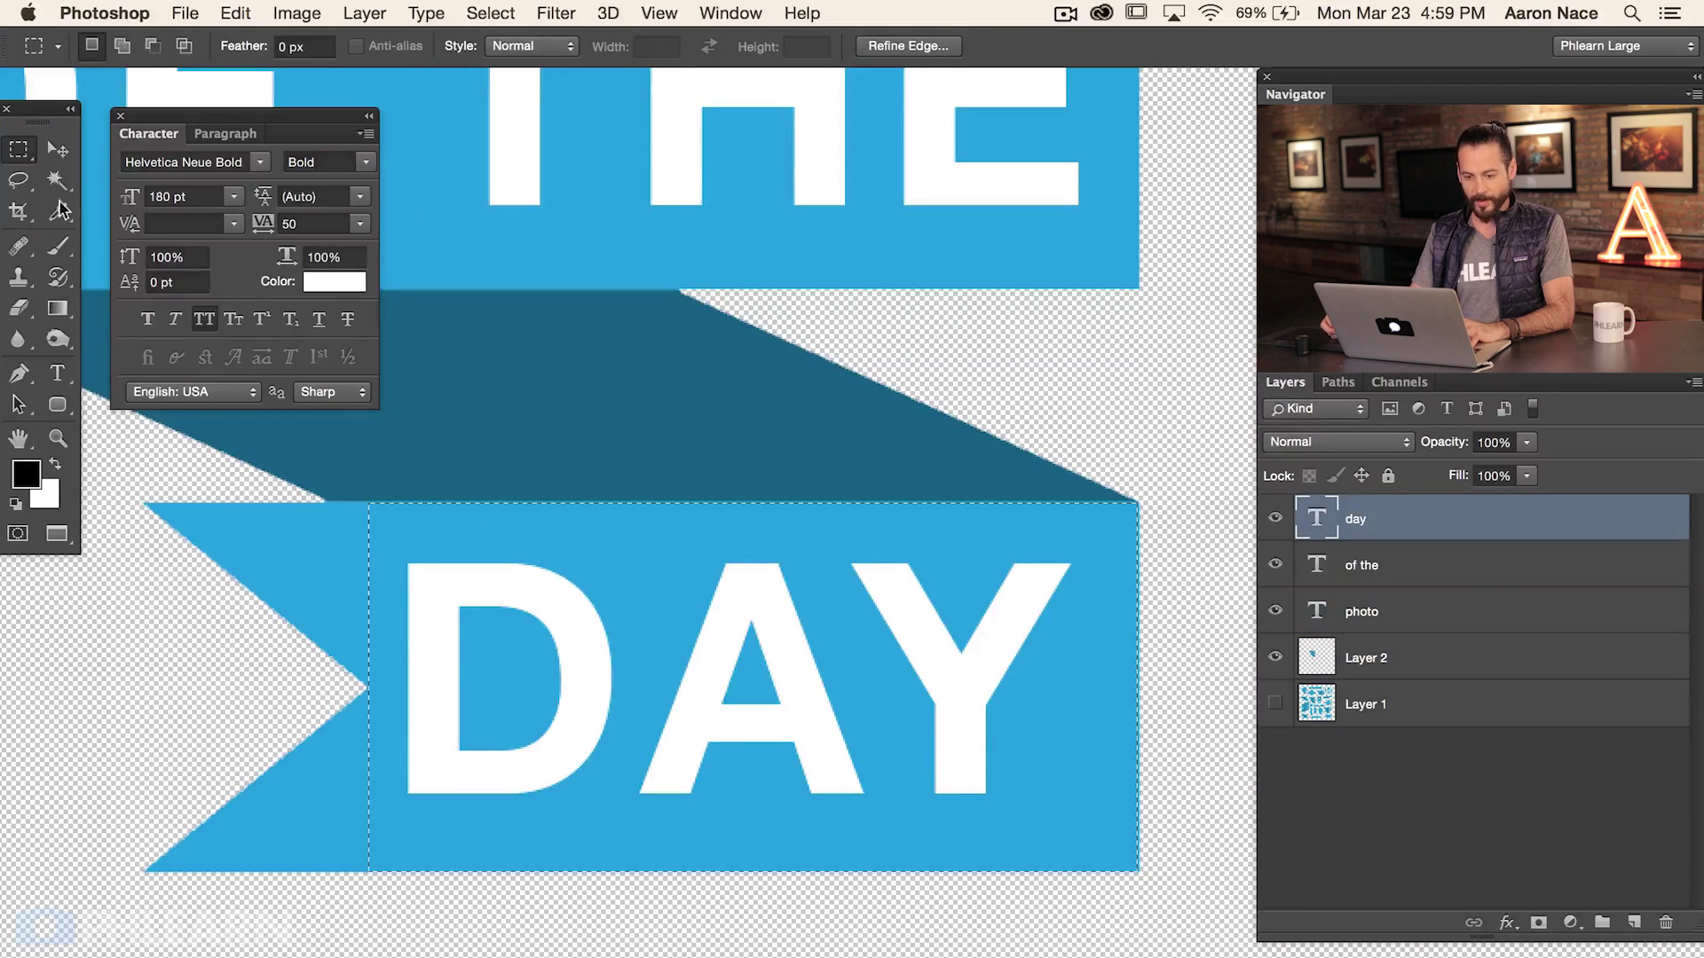
click(57, 149)
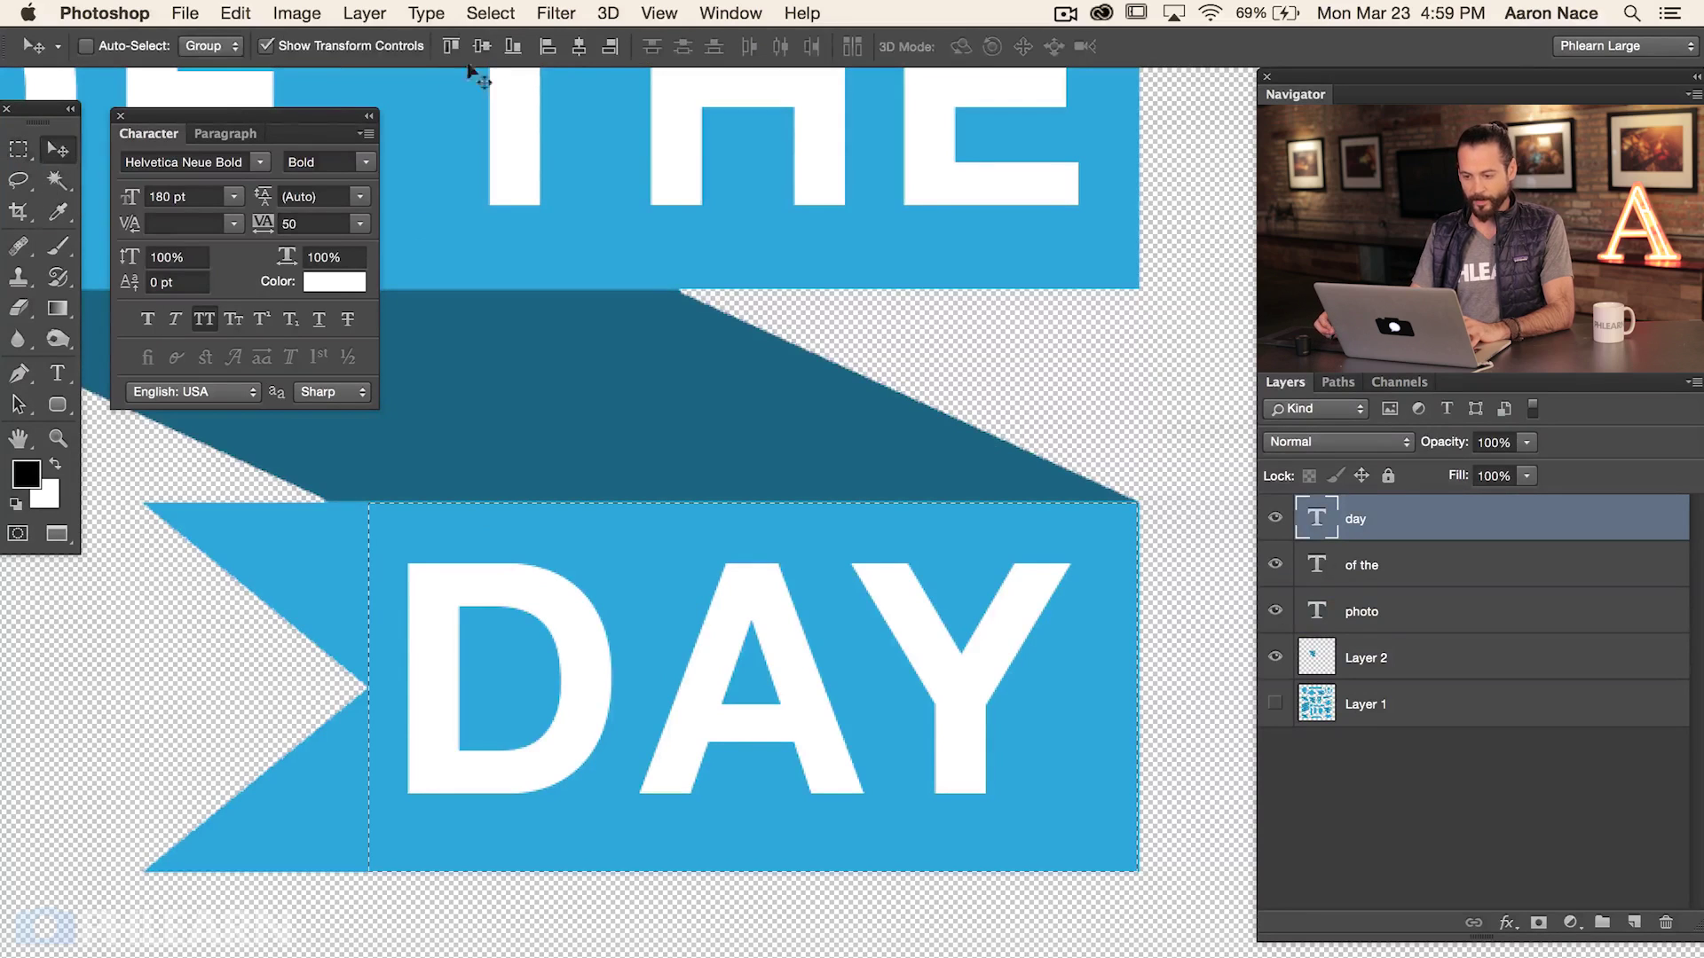
click(579, 49)
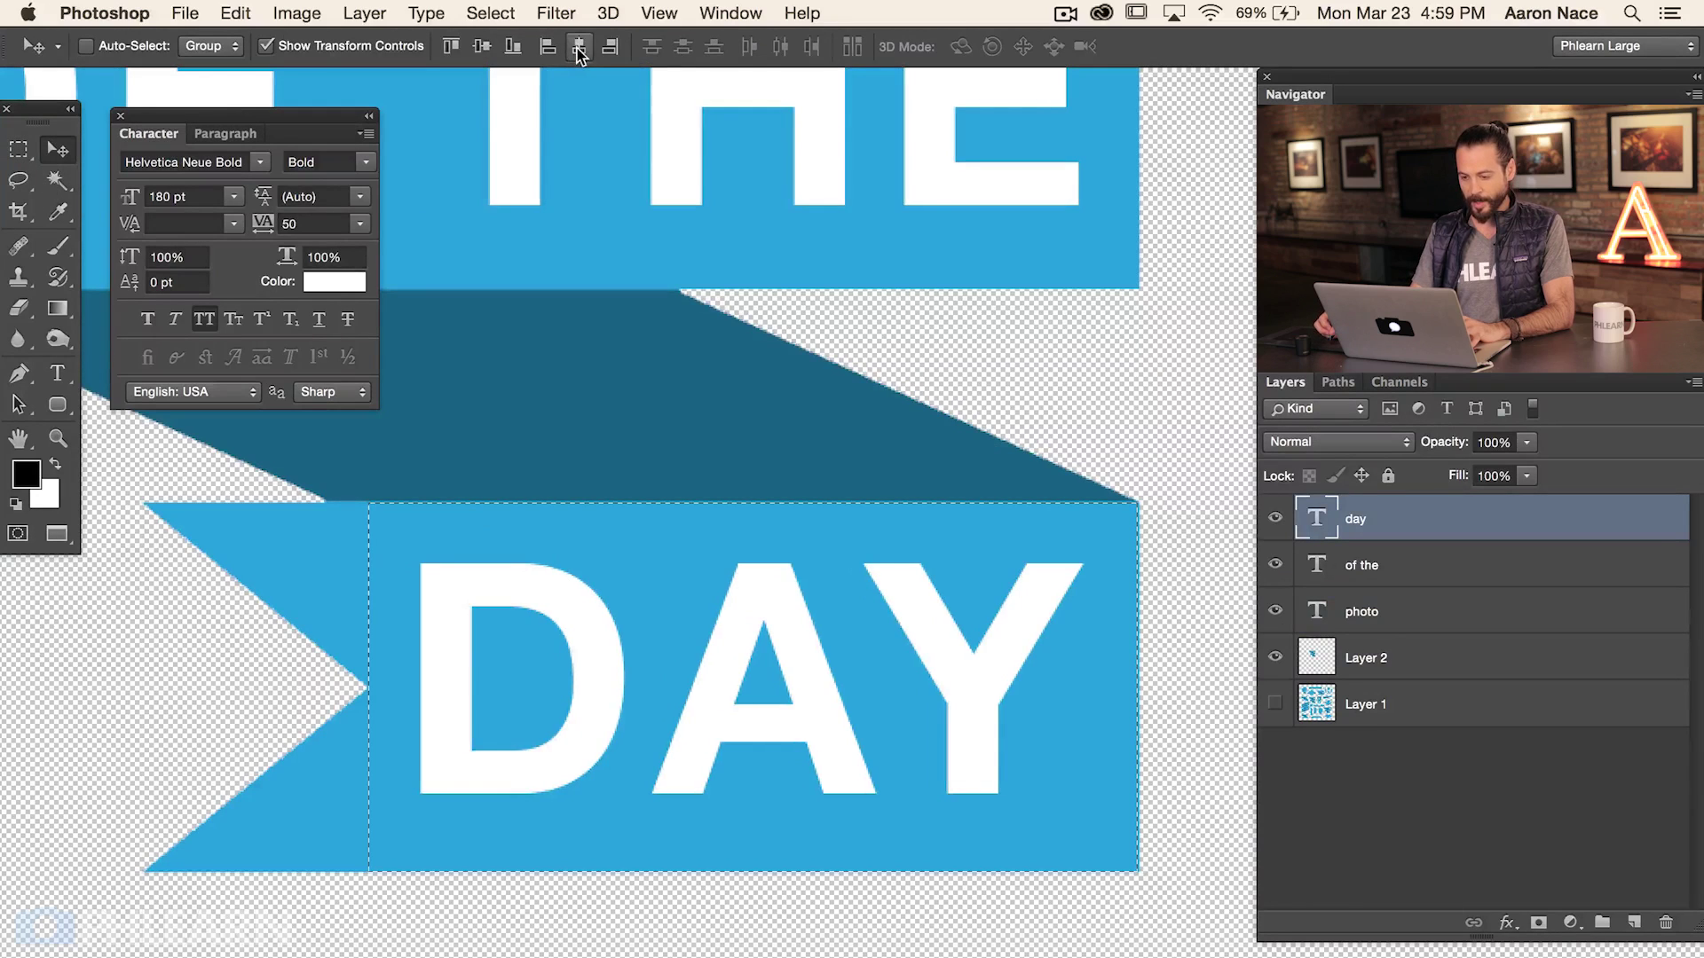
click(482, 50)
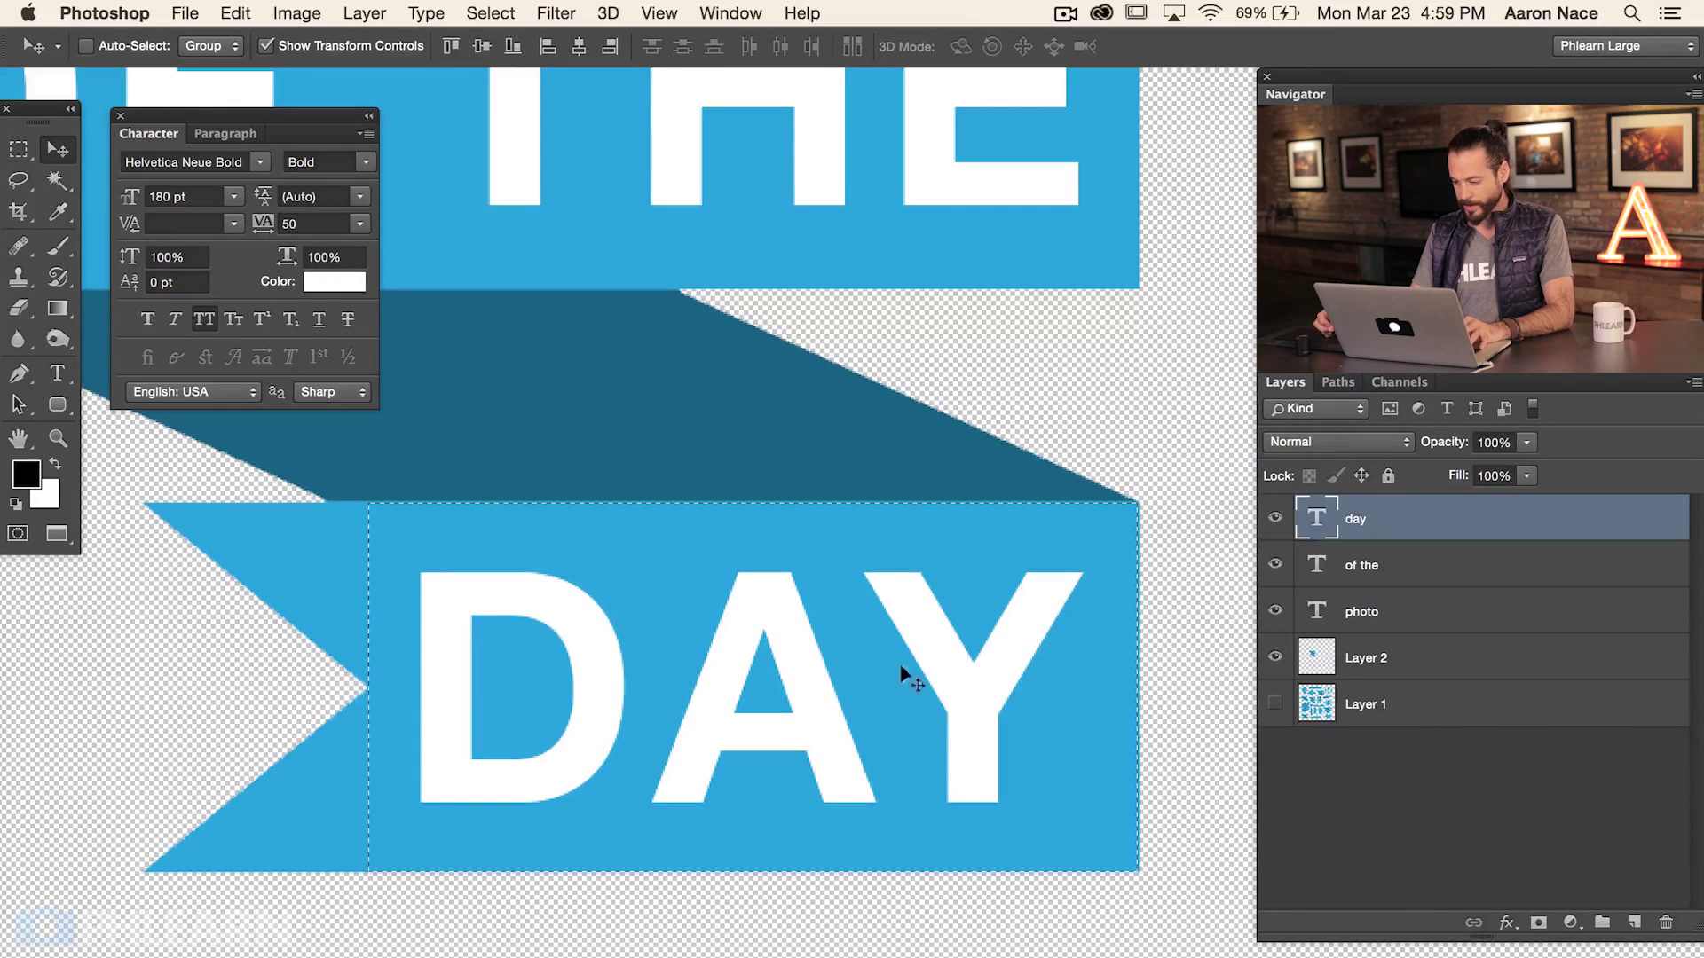
key(super+d)
Step: Set the font size of the OF THE text on the ribbon's middle band to 160 pt
key(super+minus)
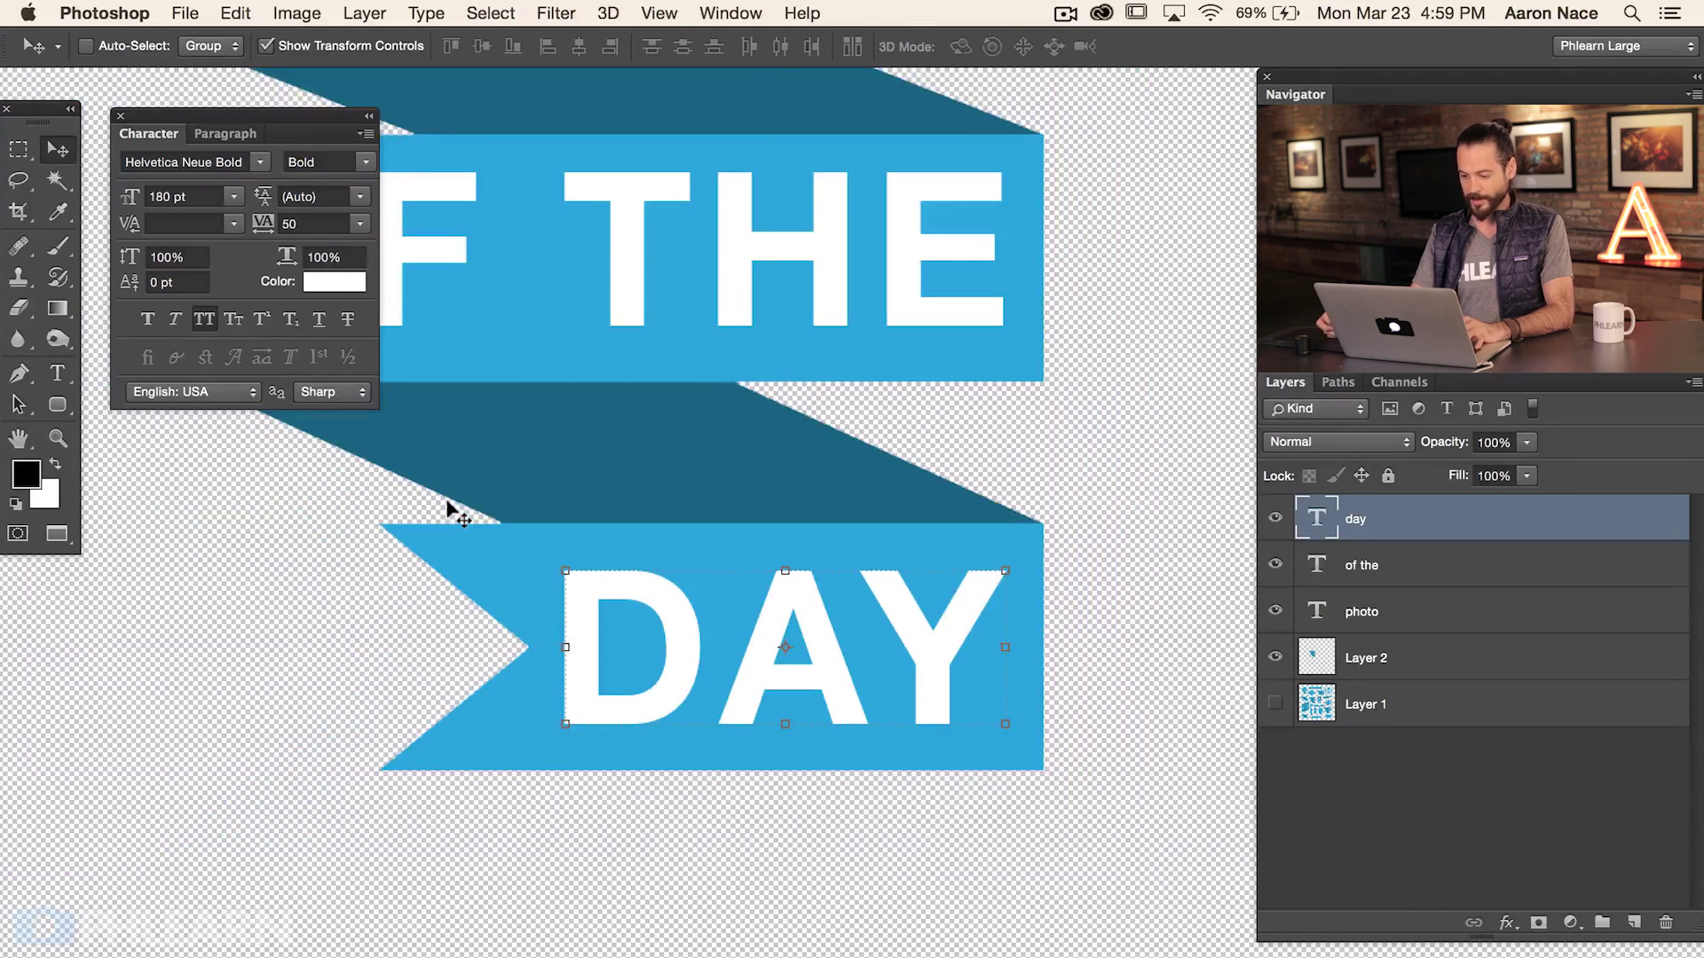
drag(833, 489, 1035, 749)
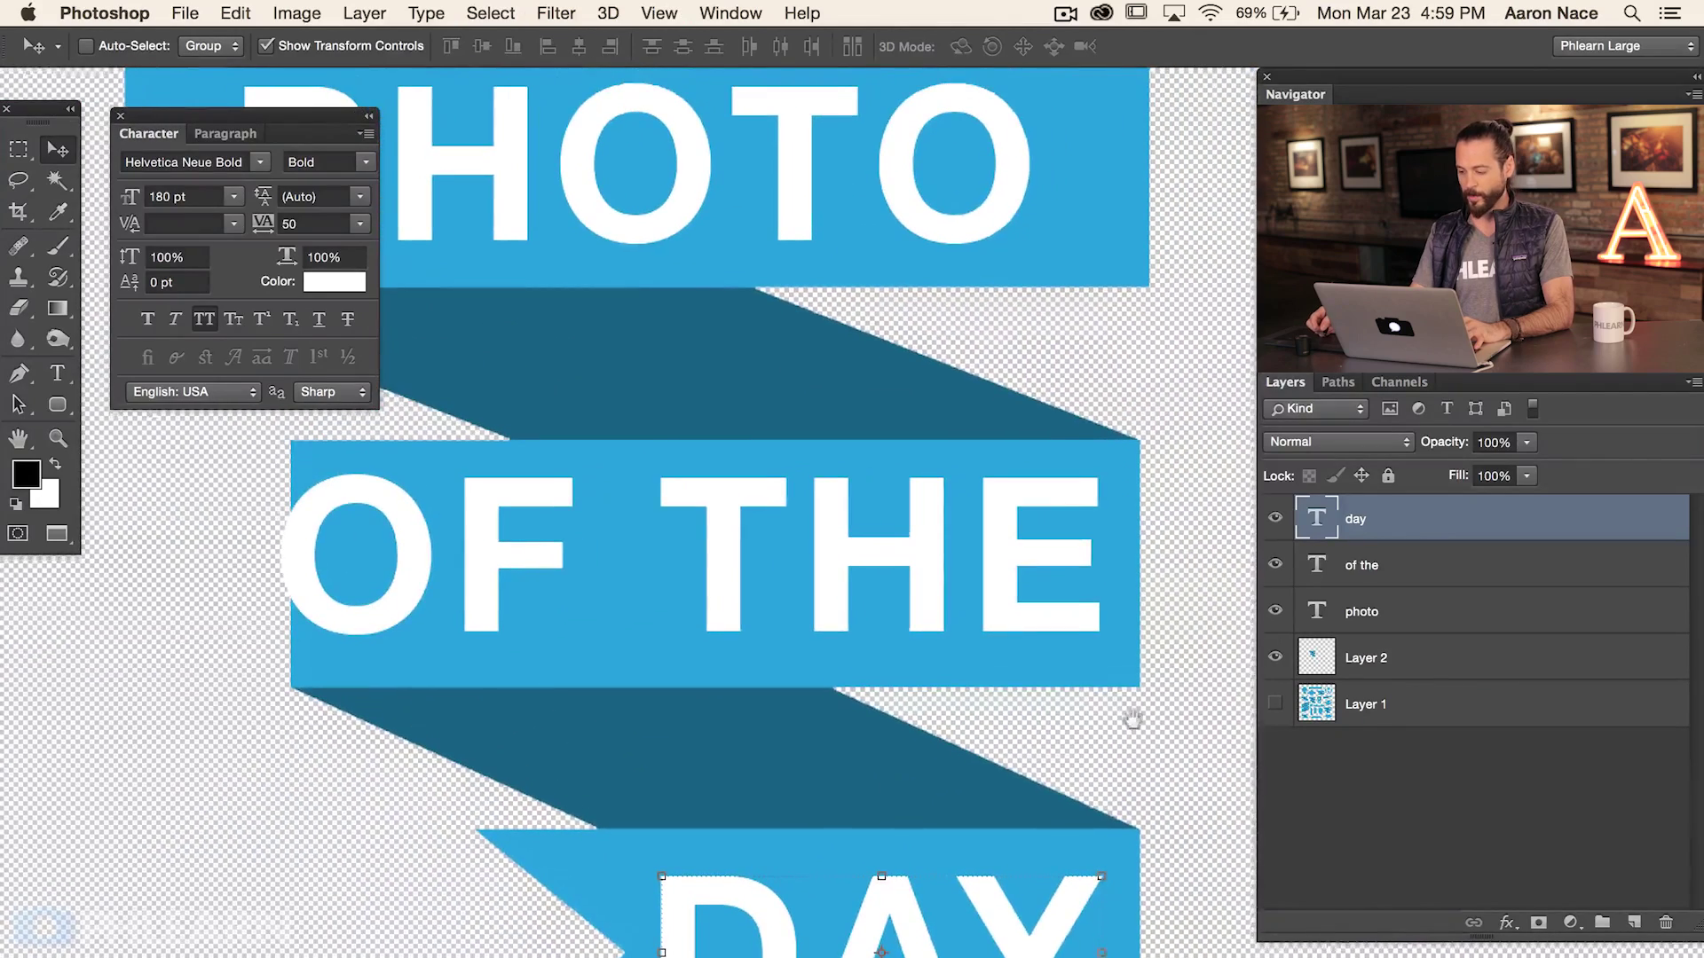
click(1399, 568)
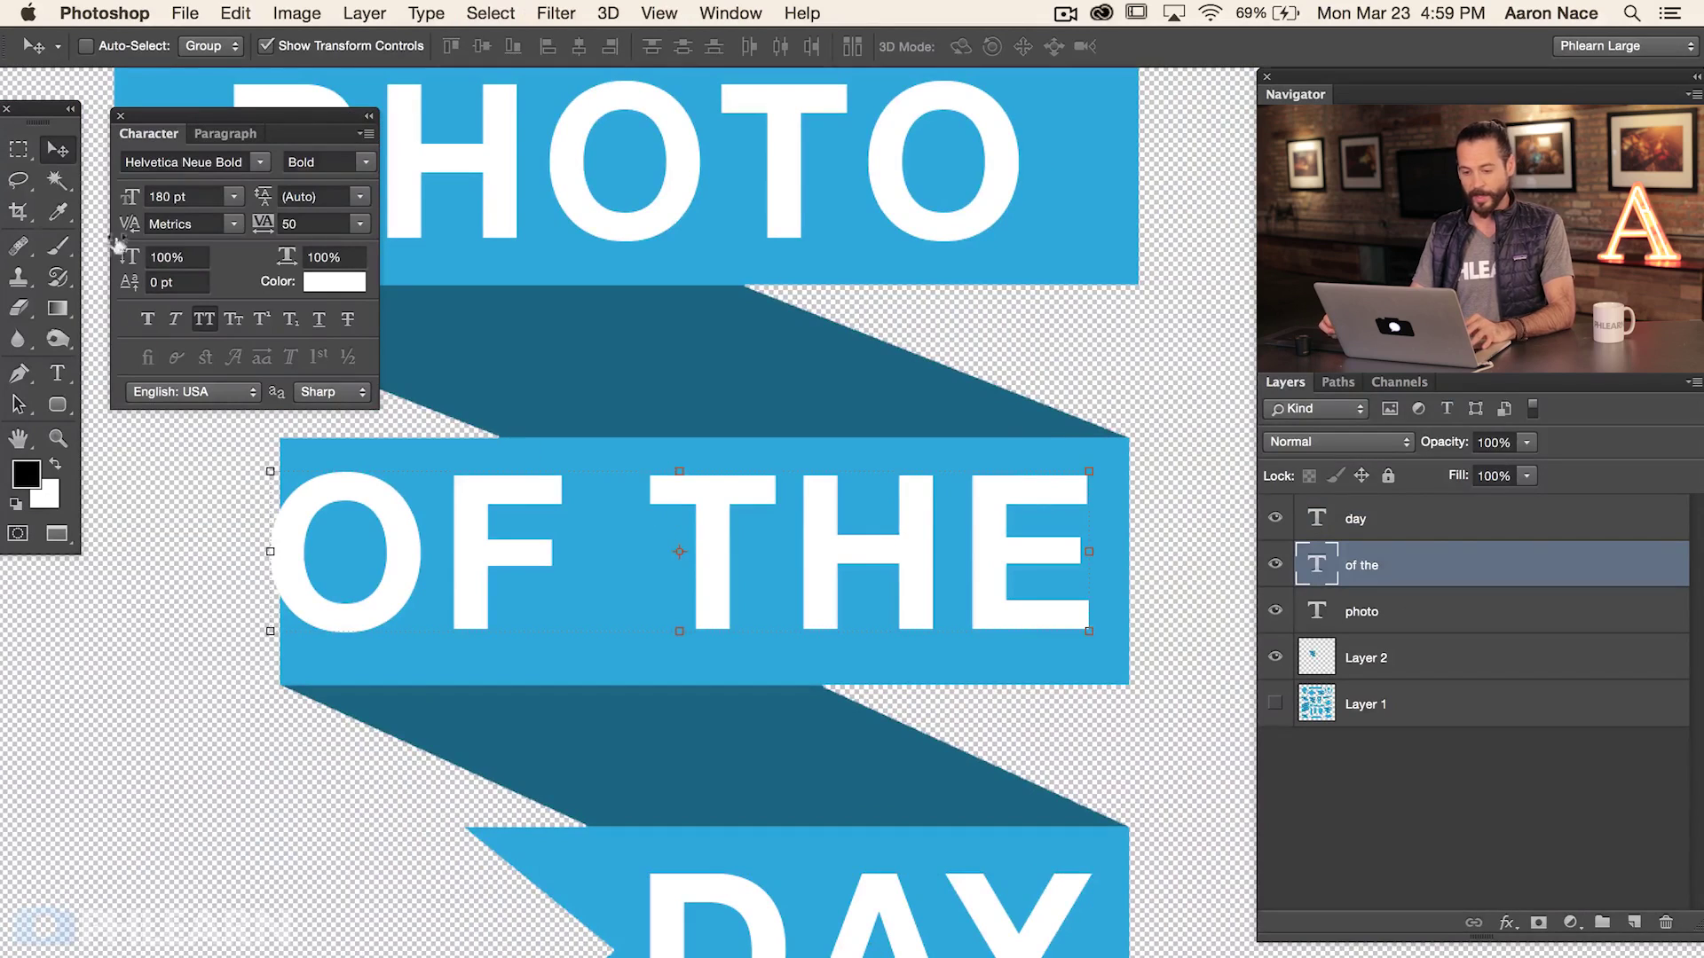
click(191, 194)
text(160)
key(Return)
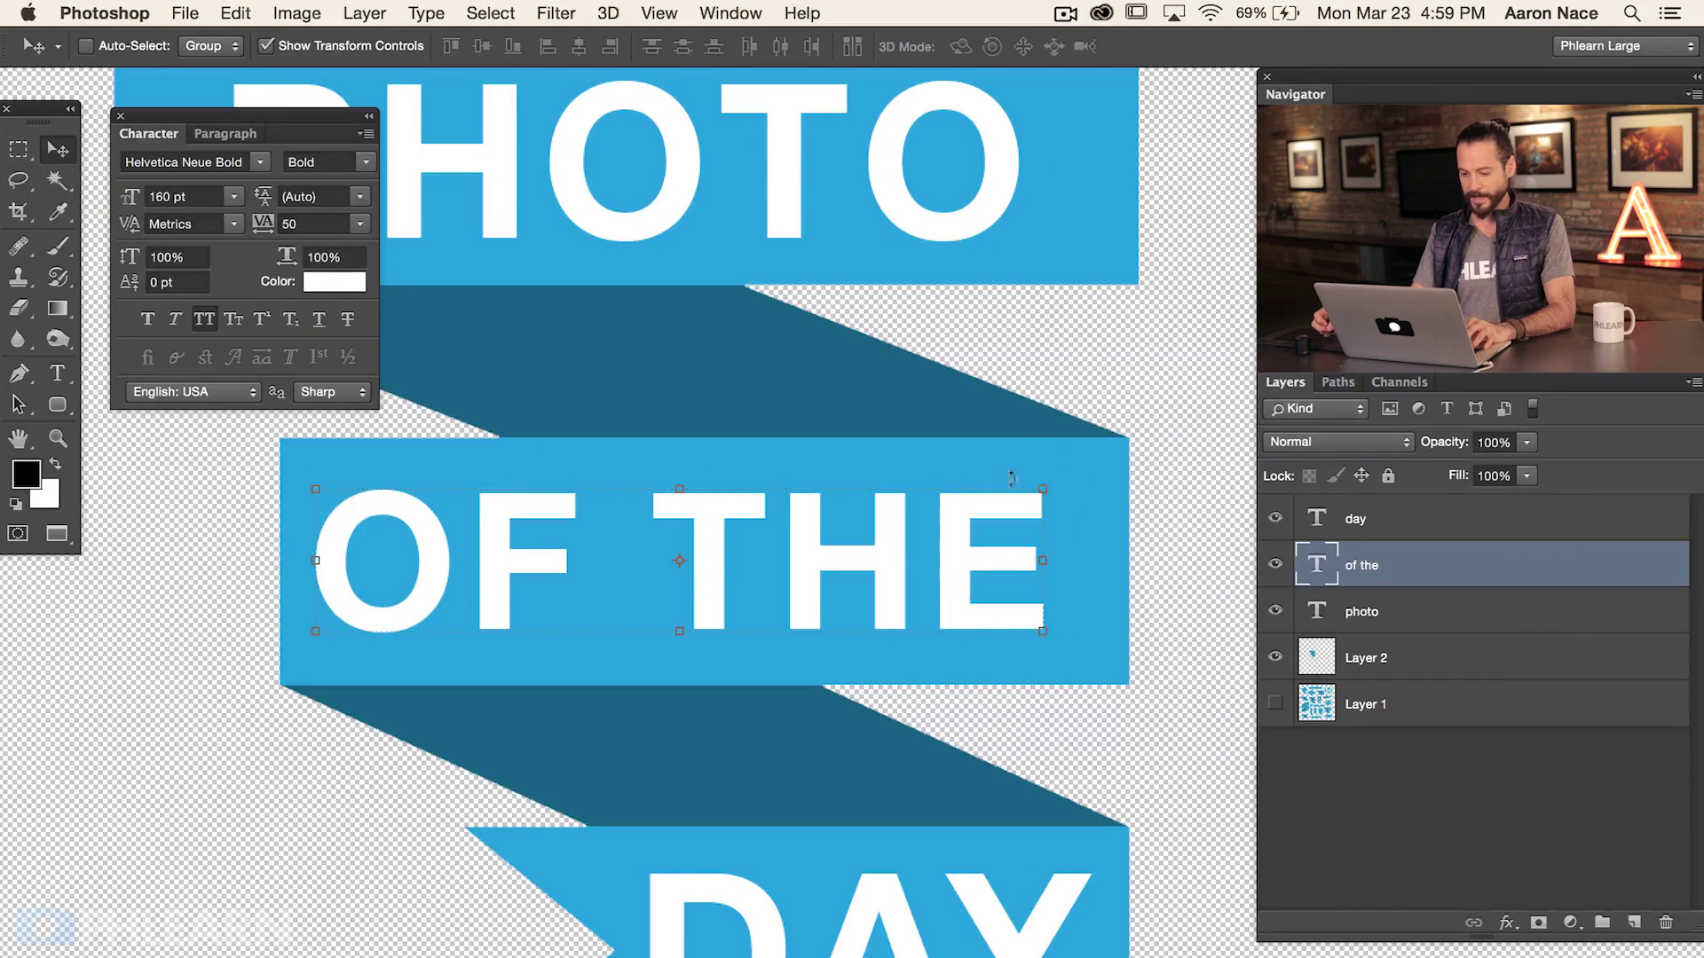
Step: Select the ribbon's whole middle band with the Rectangular Marquee, fitting the selection to the band's edges
key(super+plus)
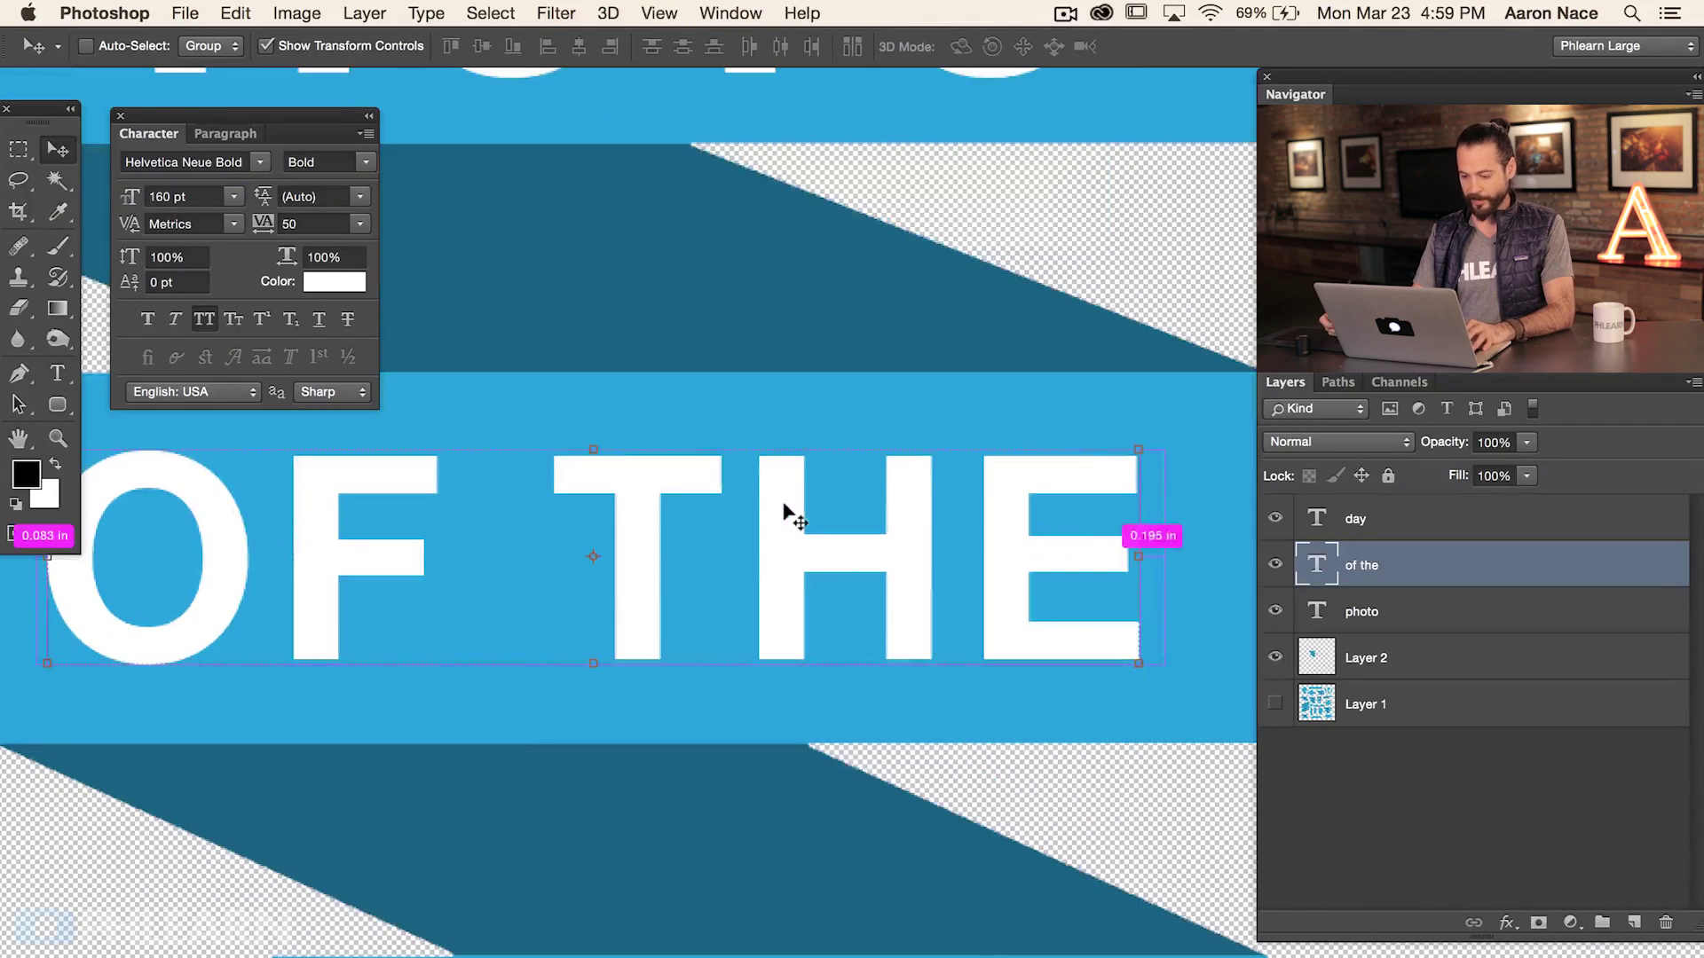
key(super+minus)
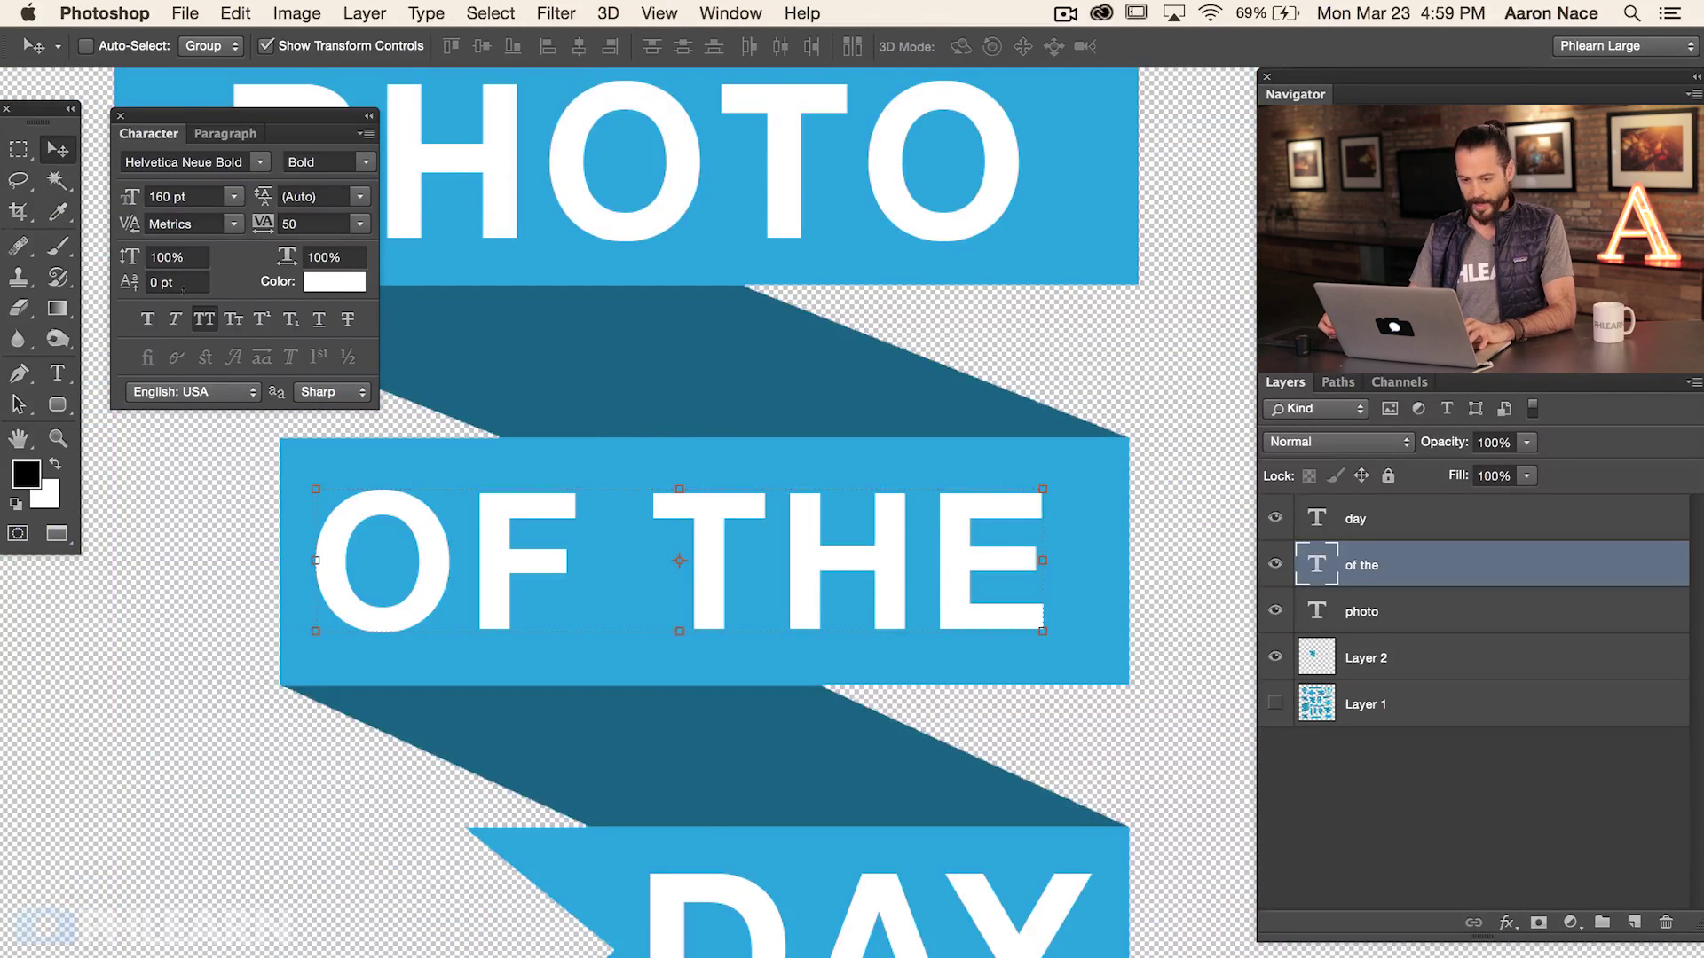
click(21, 151)
drag(284, 446, 1124, 678)
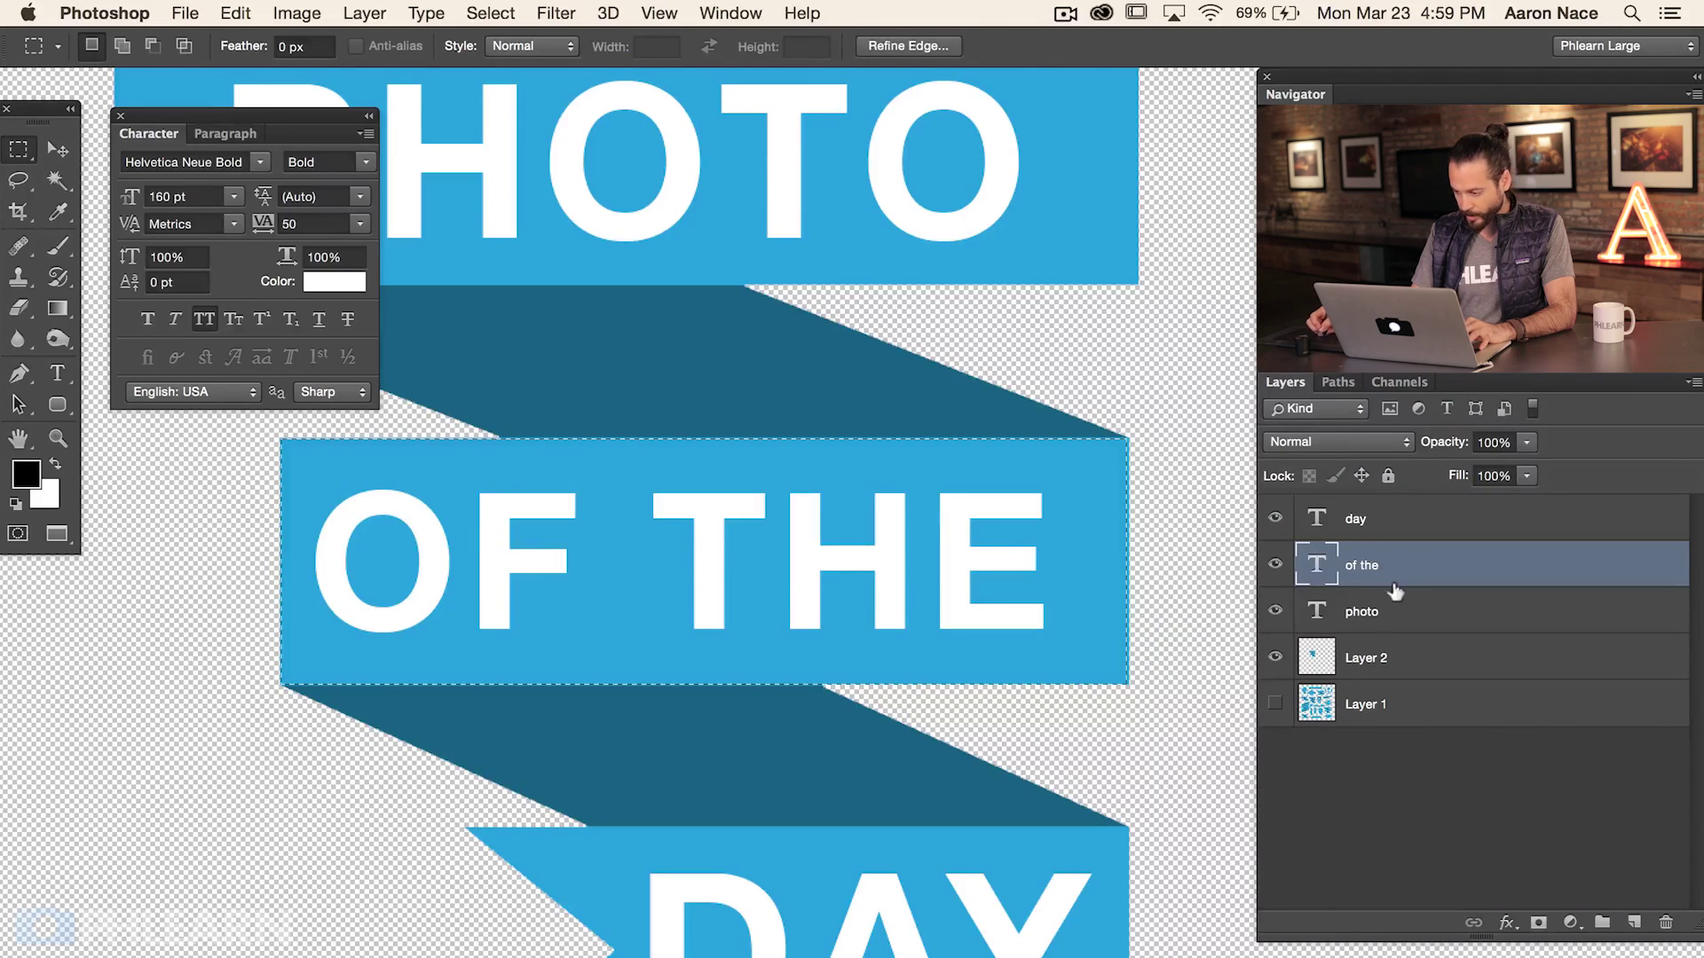
Step: Centre the OF THE text horizontally and vertically in the middle band's selection, deselect, and hide the on-canvas extras
key(v)
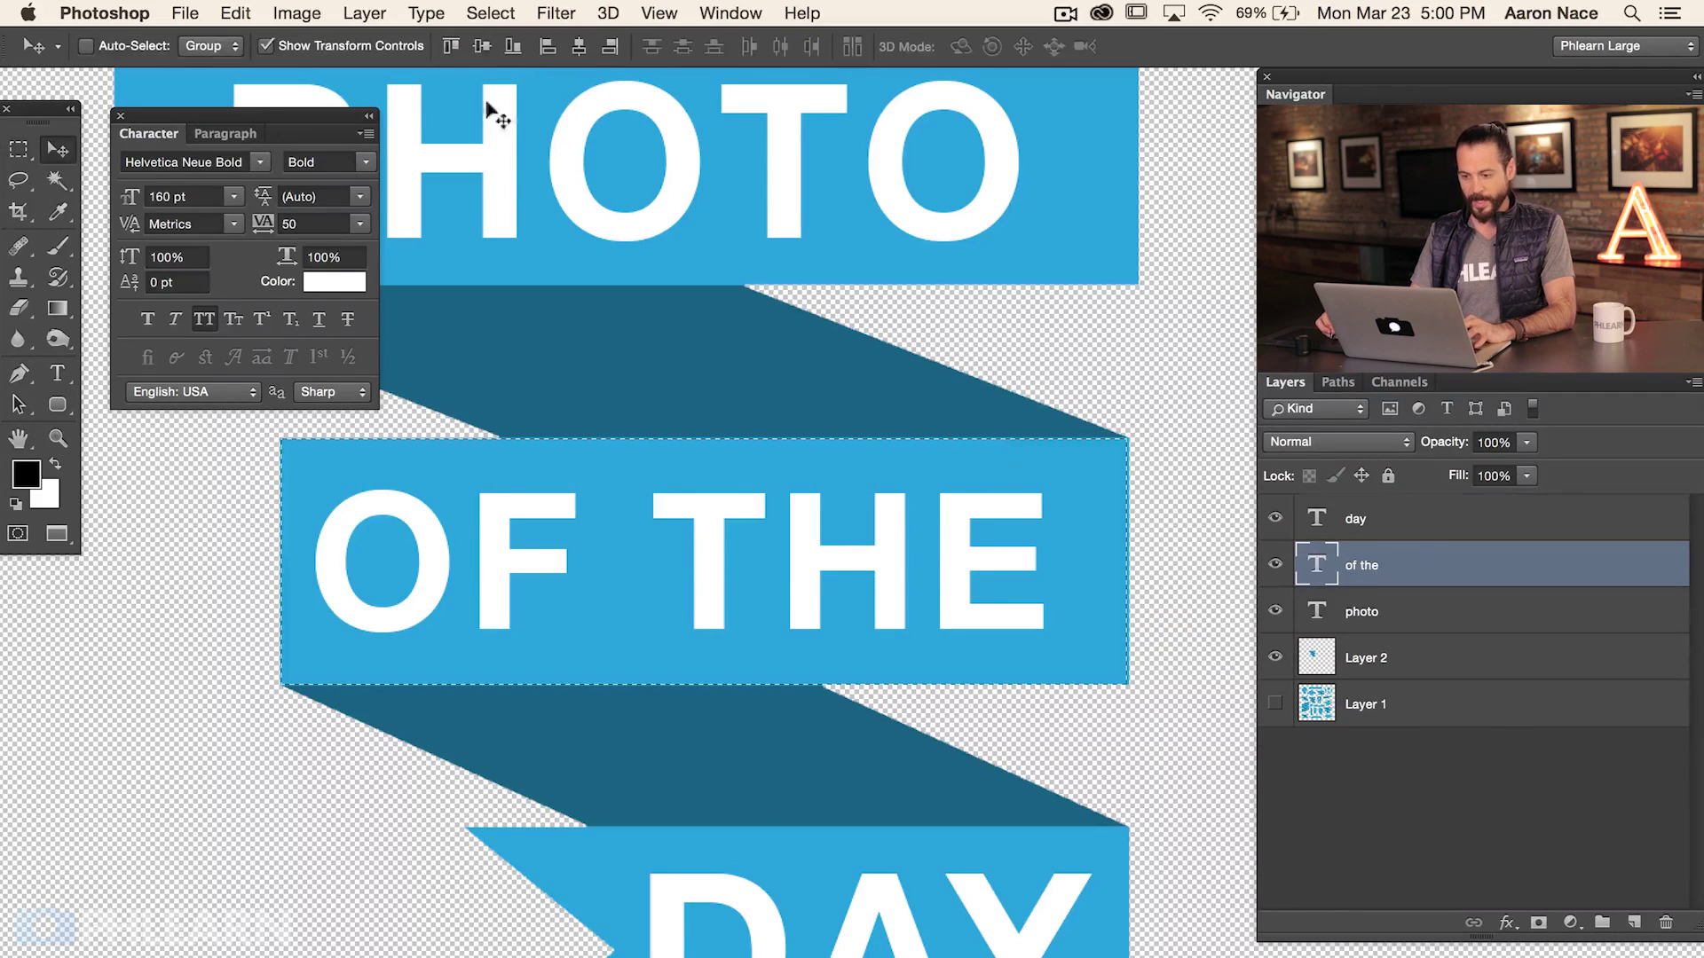
click(581, 51)
click(488, 54)
key(super+d)
key(super+minus)
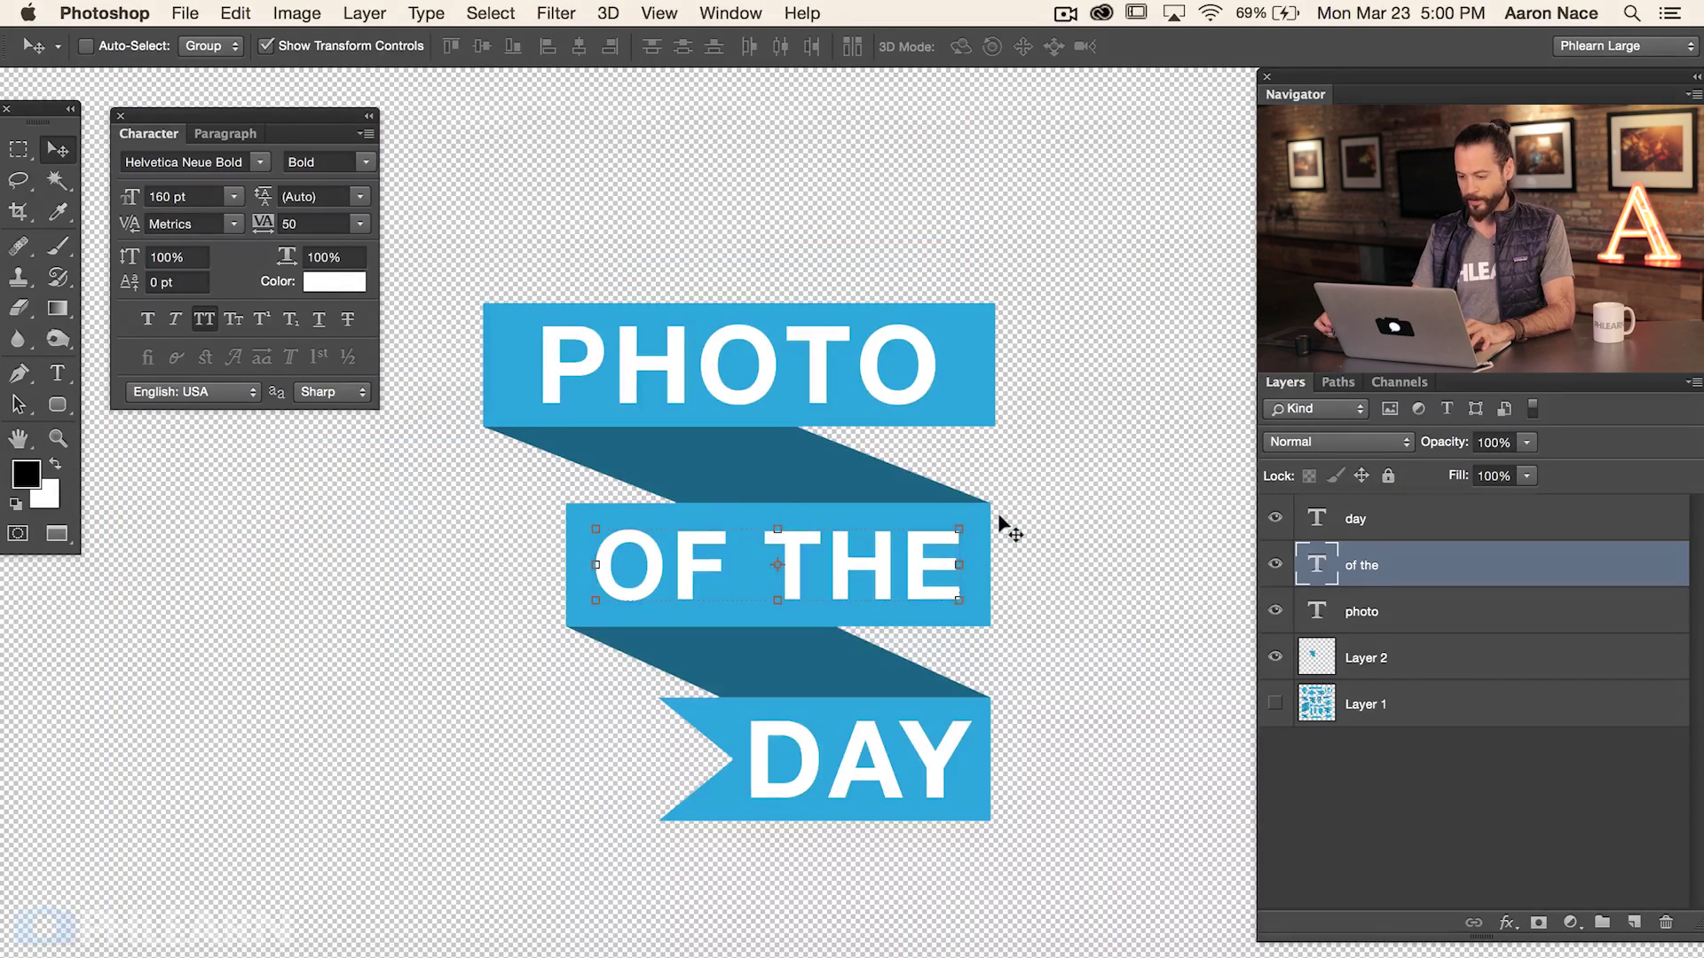
key(super+h)
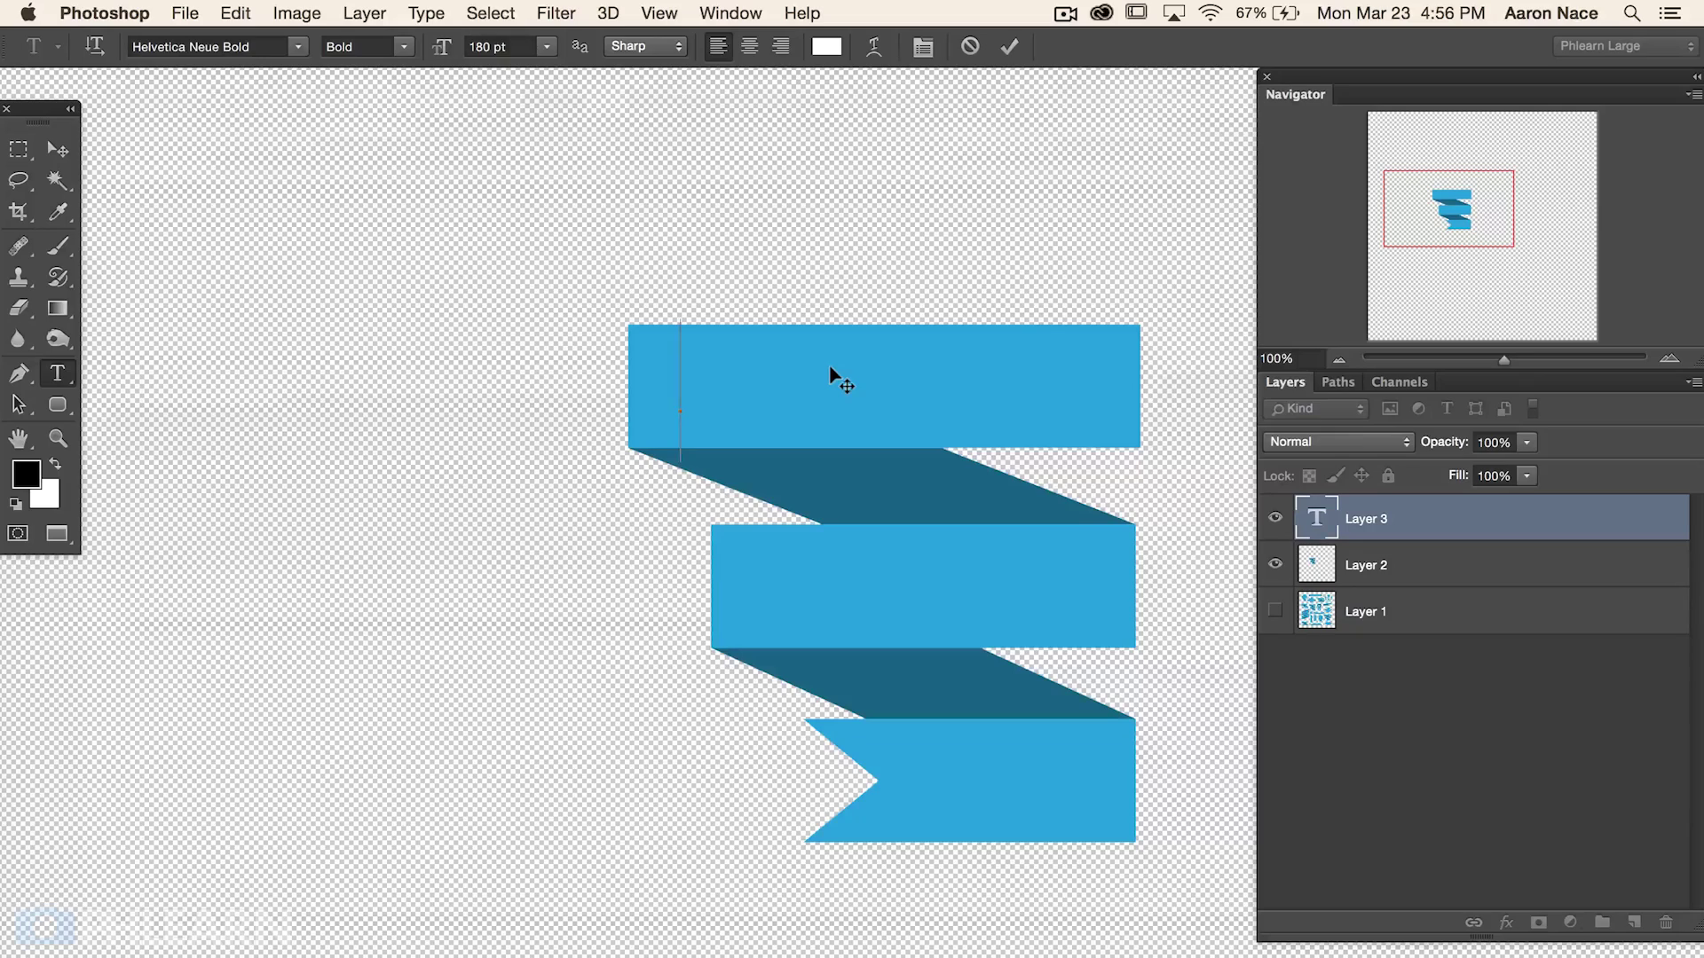
text(PHOTO)
key(super+Return)
click(778, 594)
text(OF THE)
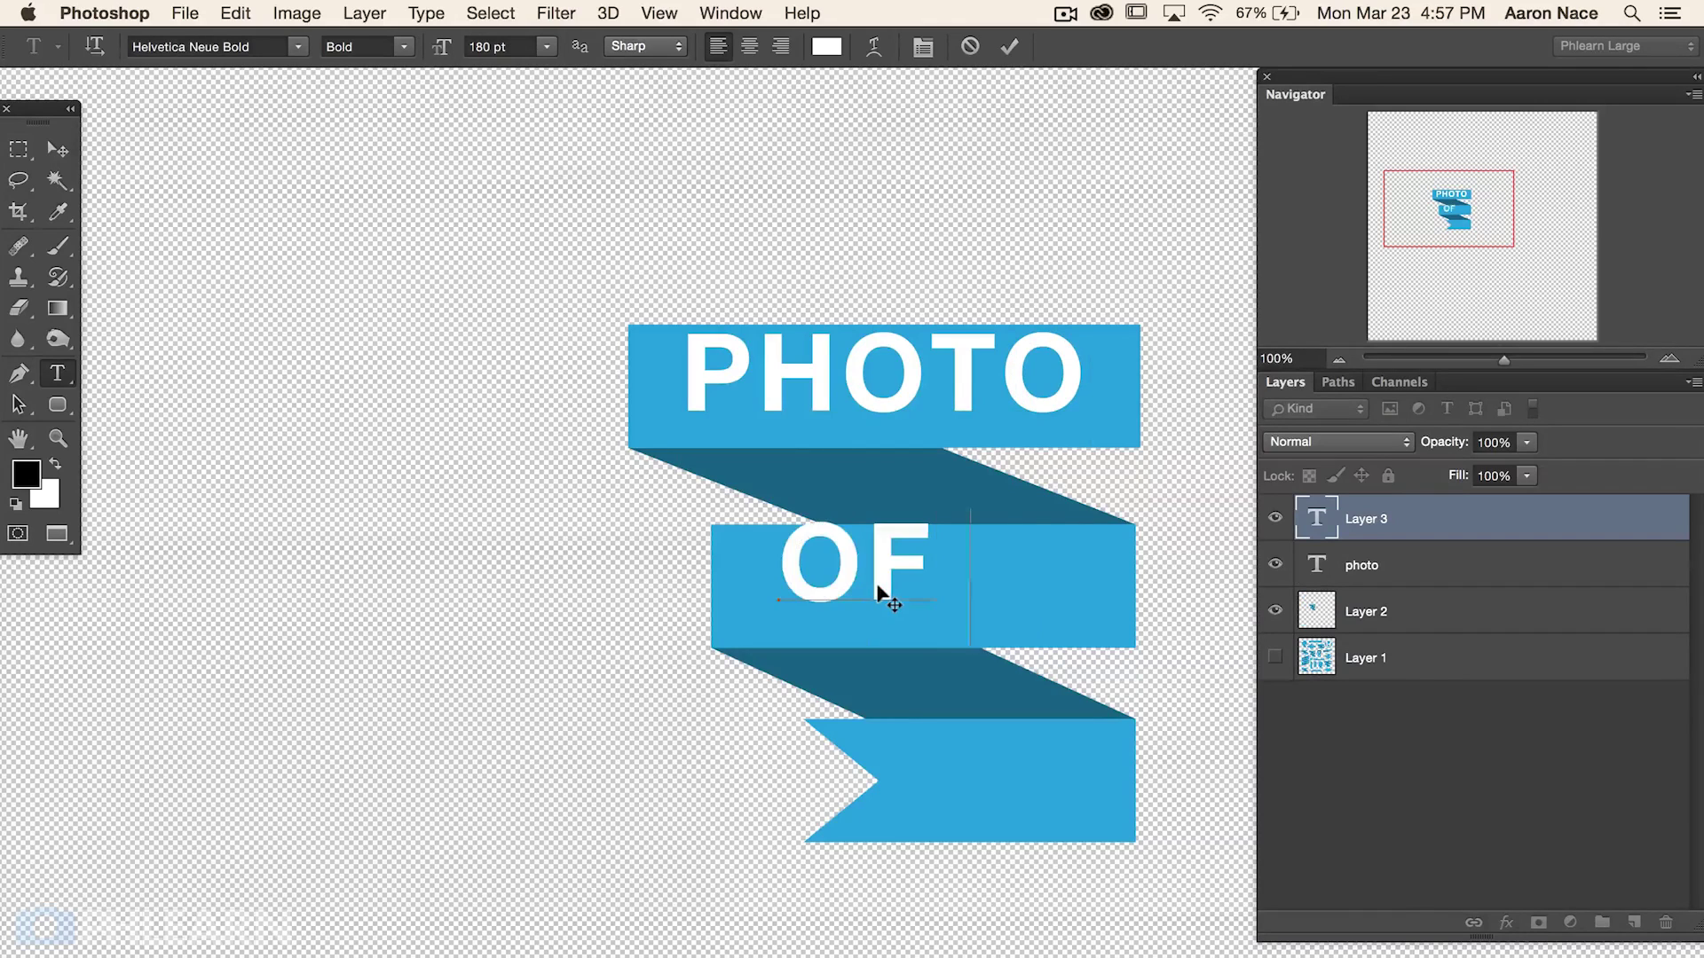
drag(180, 472, 1197, 707)
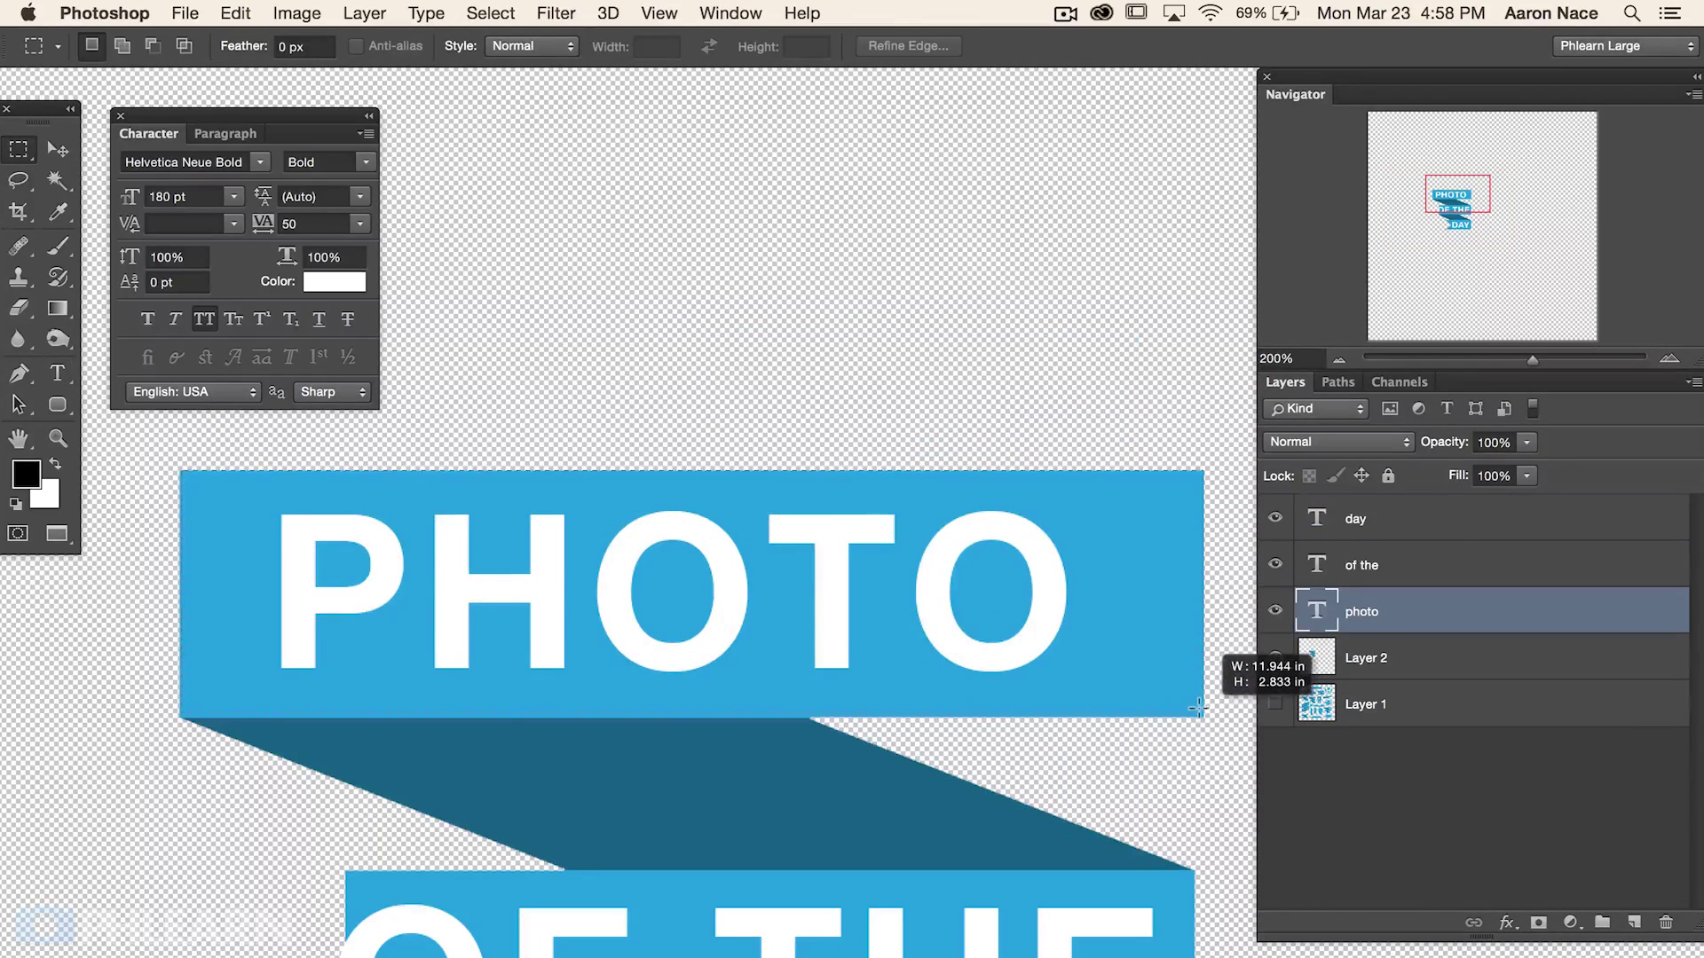
key(v)
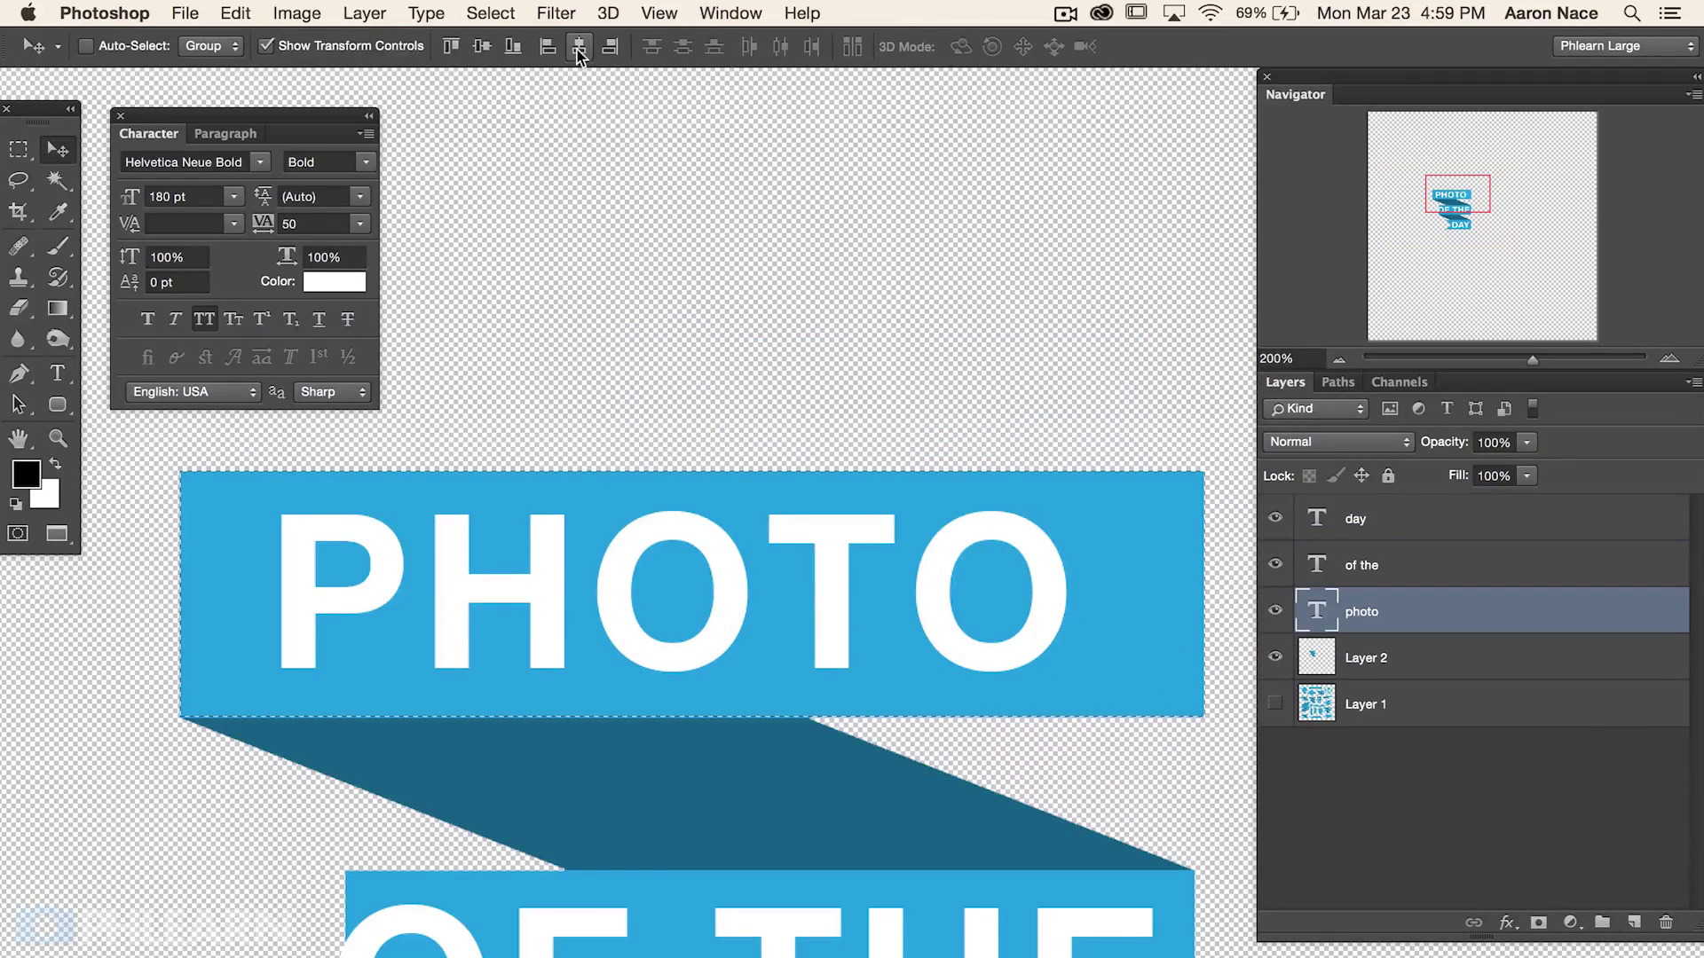
click(578, 49)
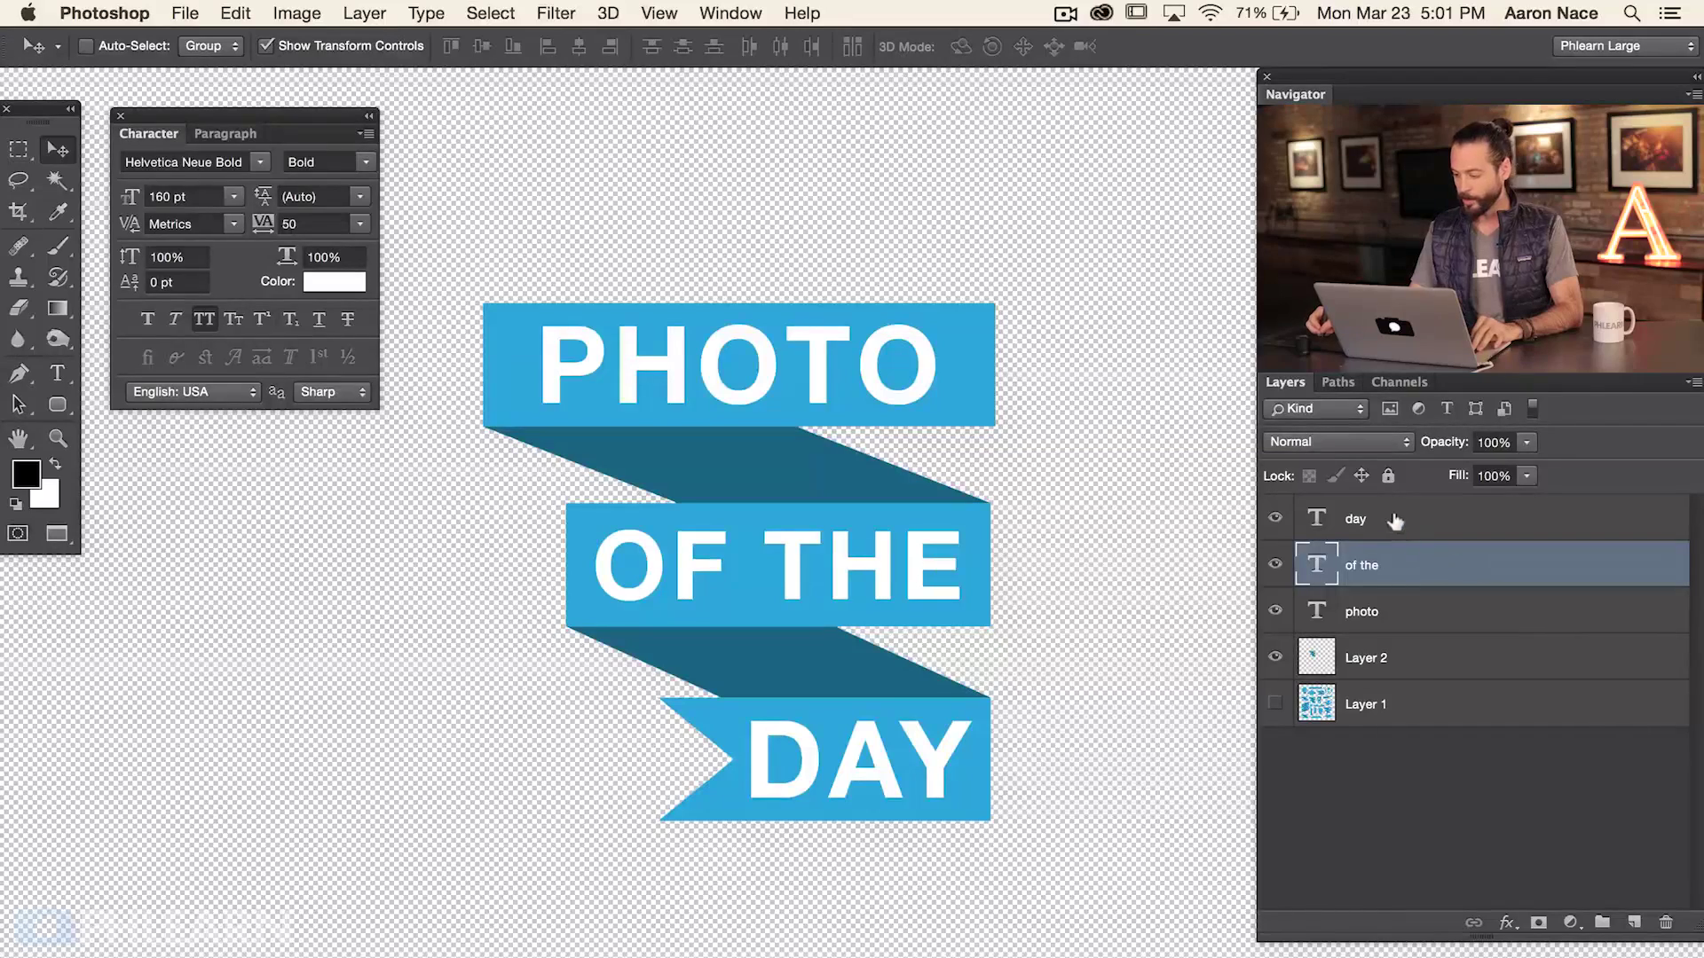
Step: Group the day, of the and photo text layers with Layer 2 and name the group "Photo of the day"
click(1395, 522)
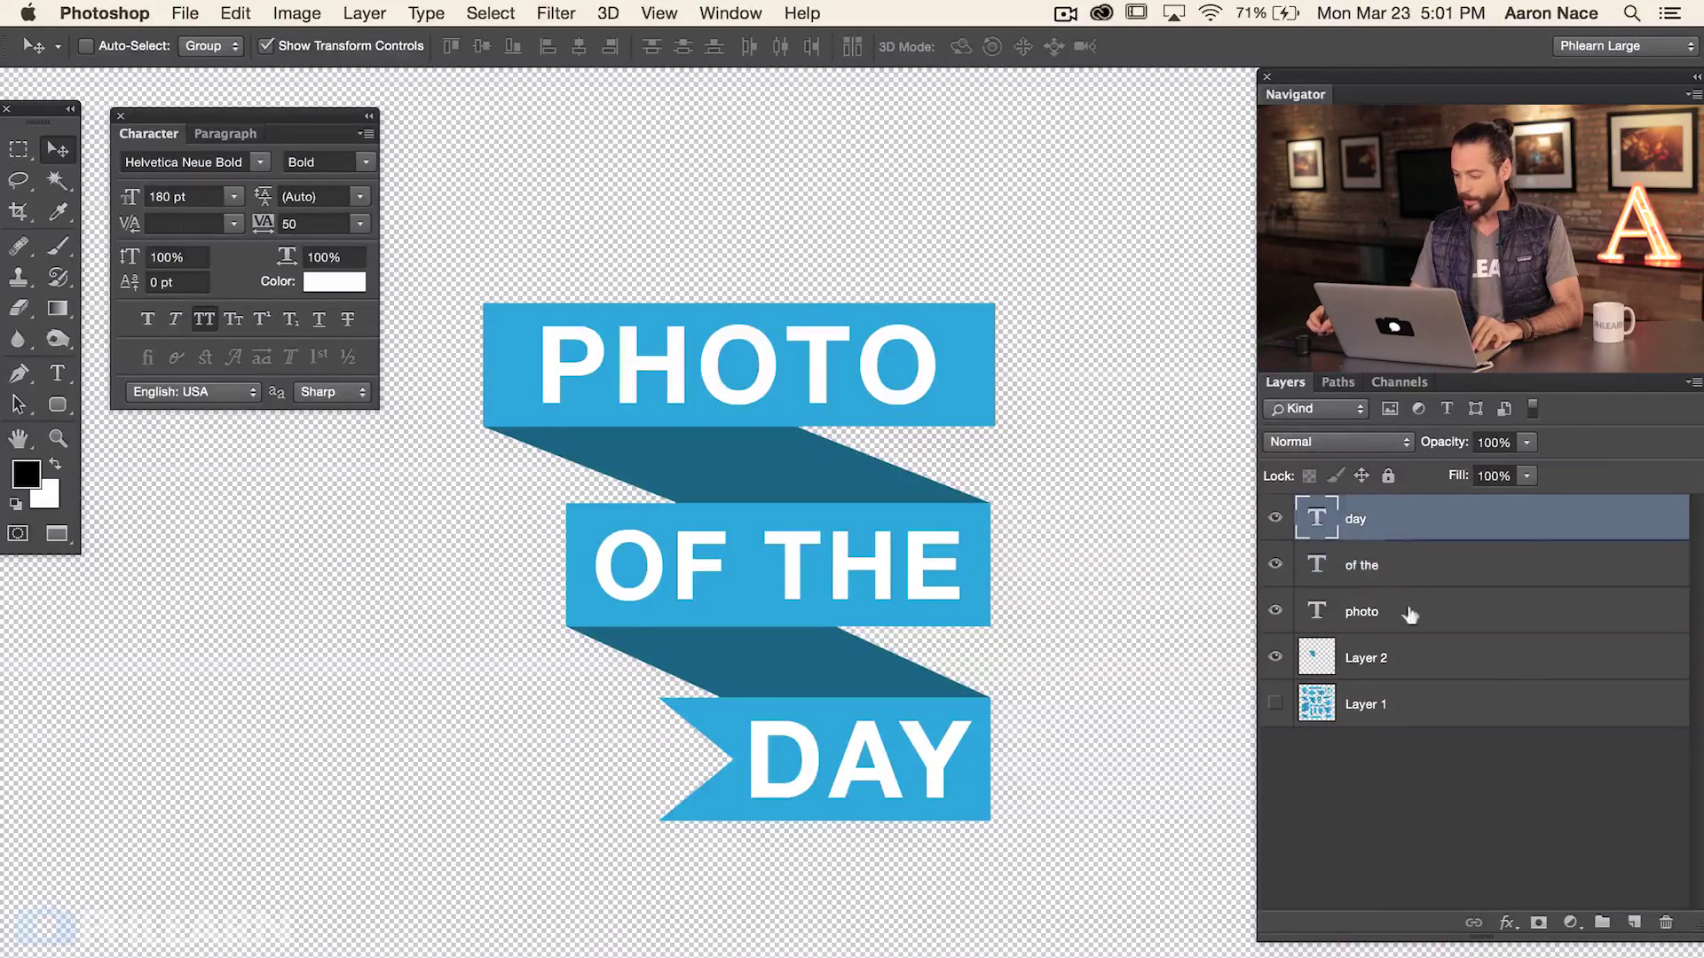
shift+click(1402, 654)
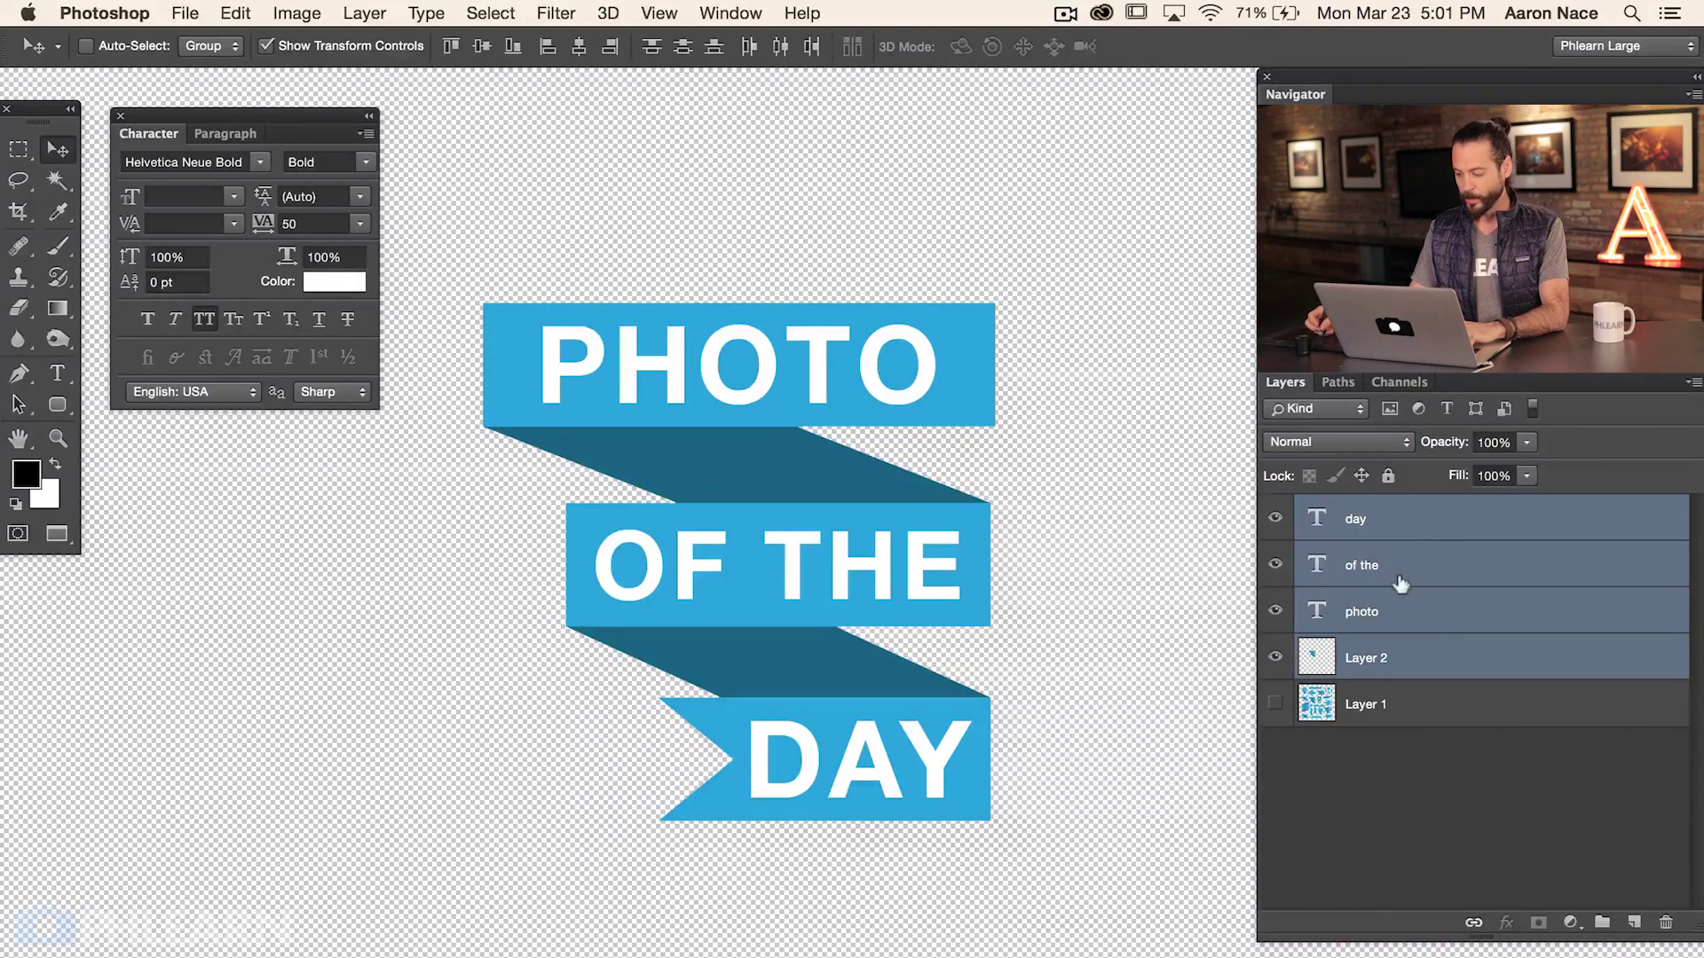
key(super+g)
double_click(1369, 509)
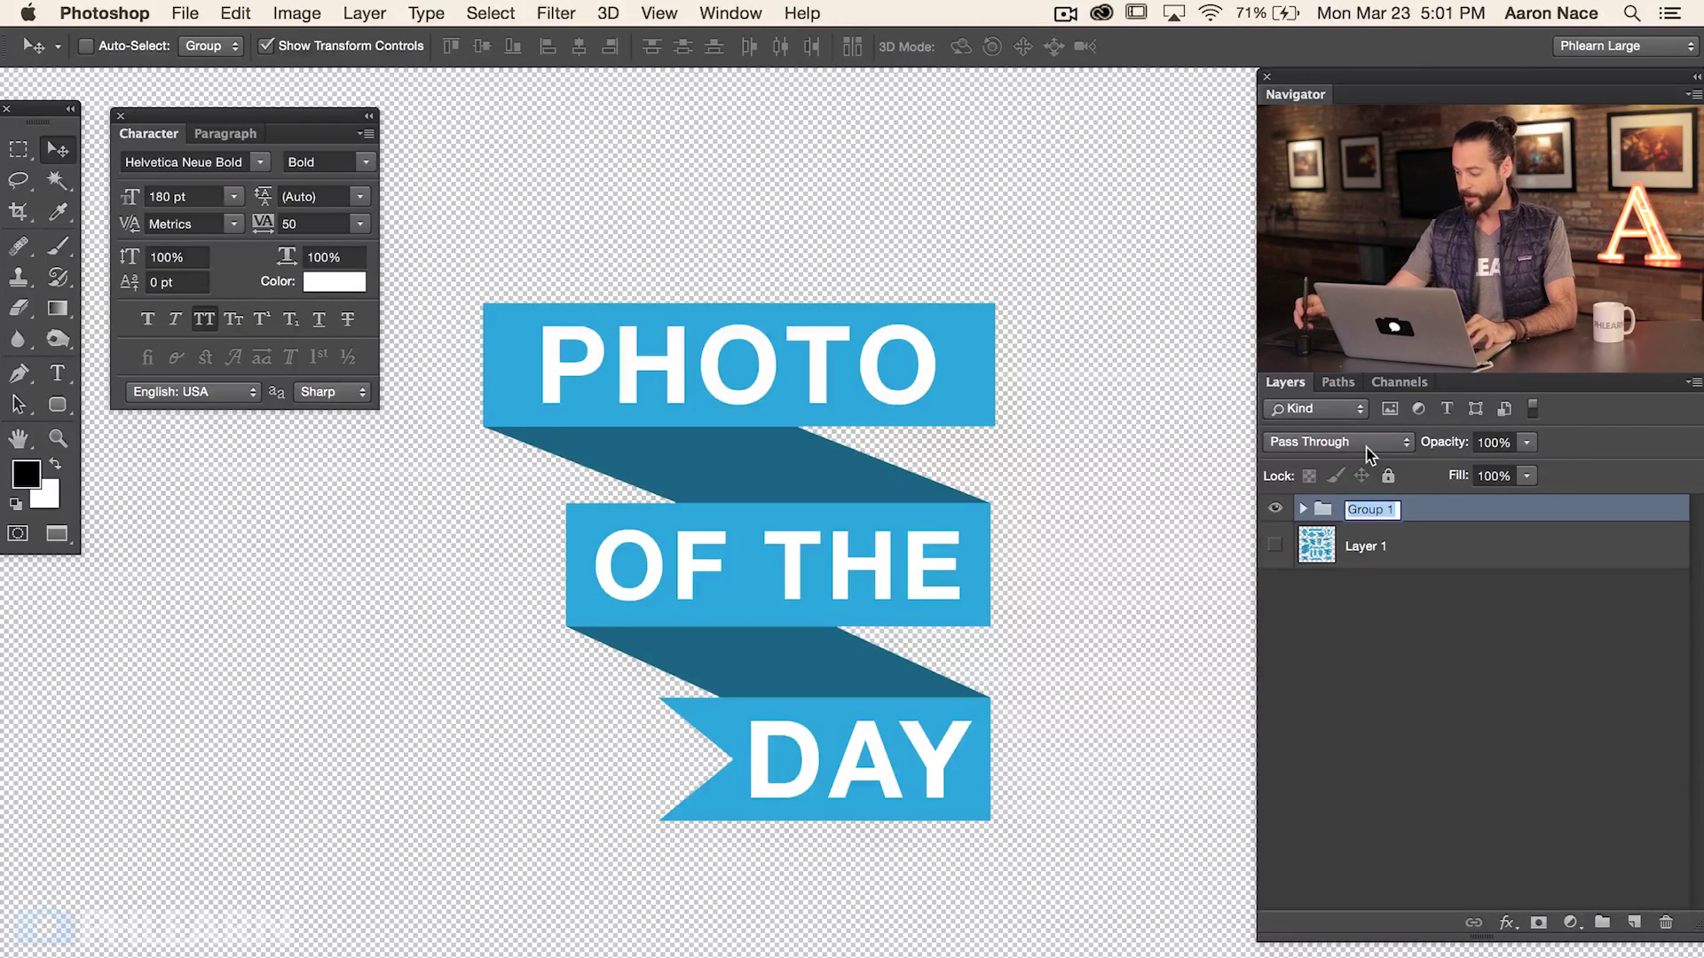
text(Photo o)
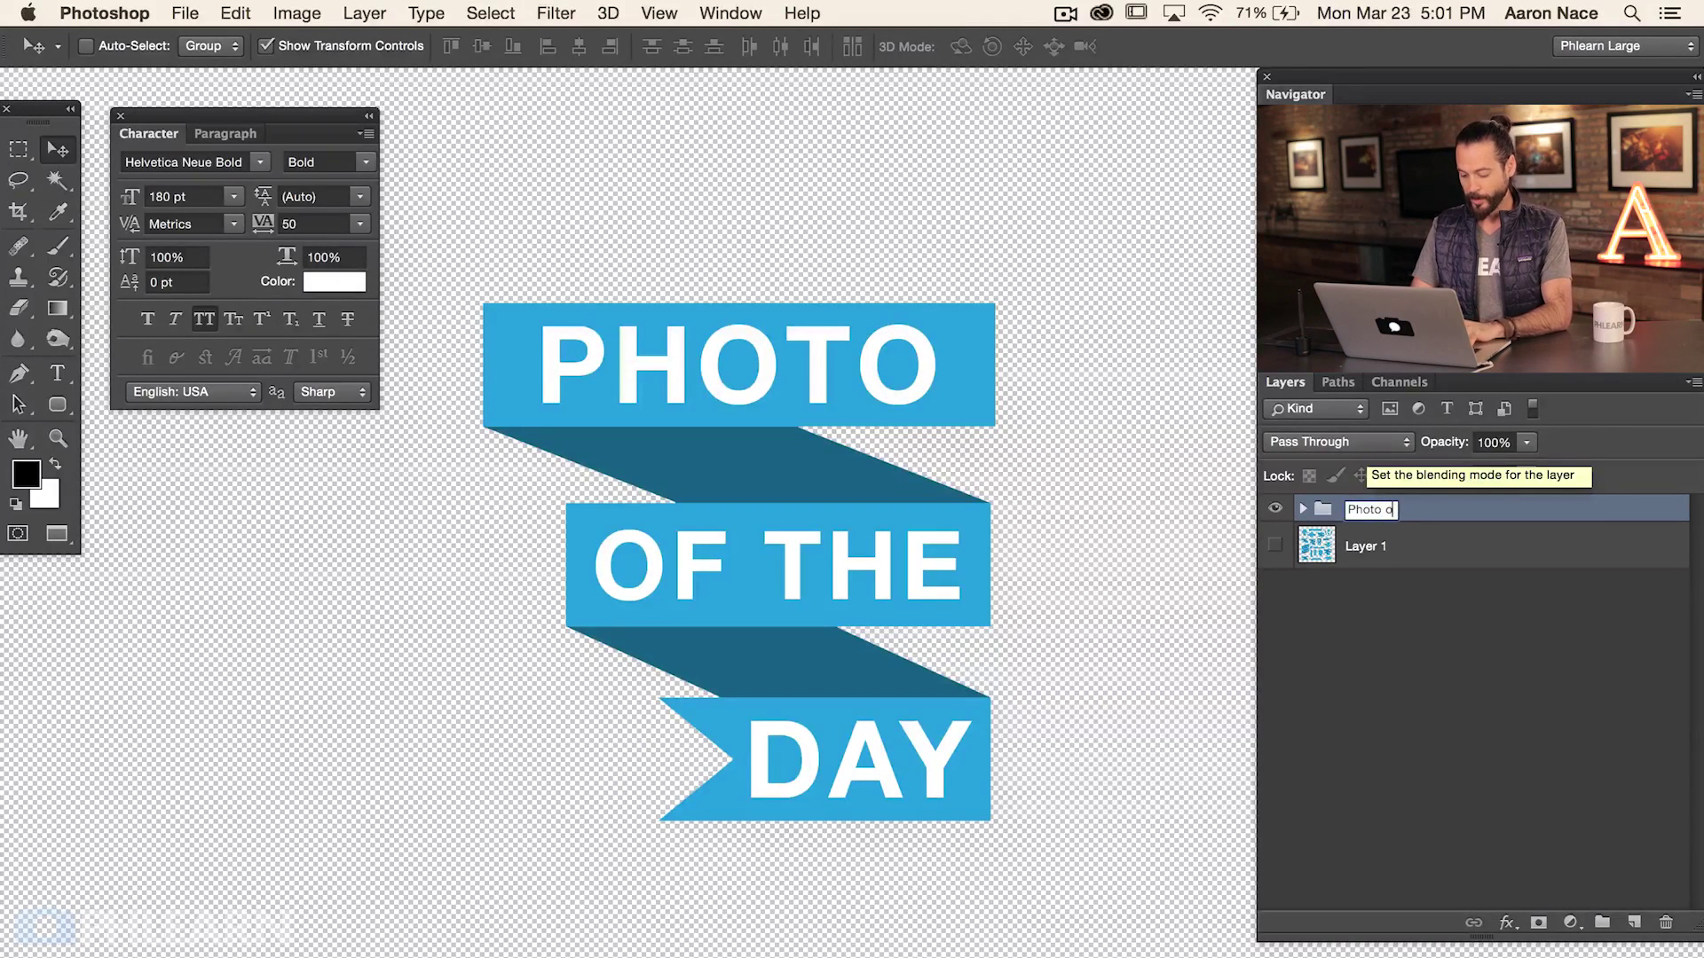
text(f the day)
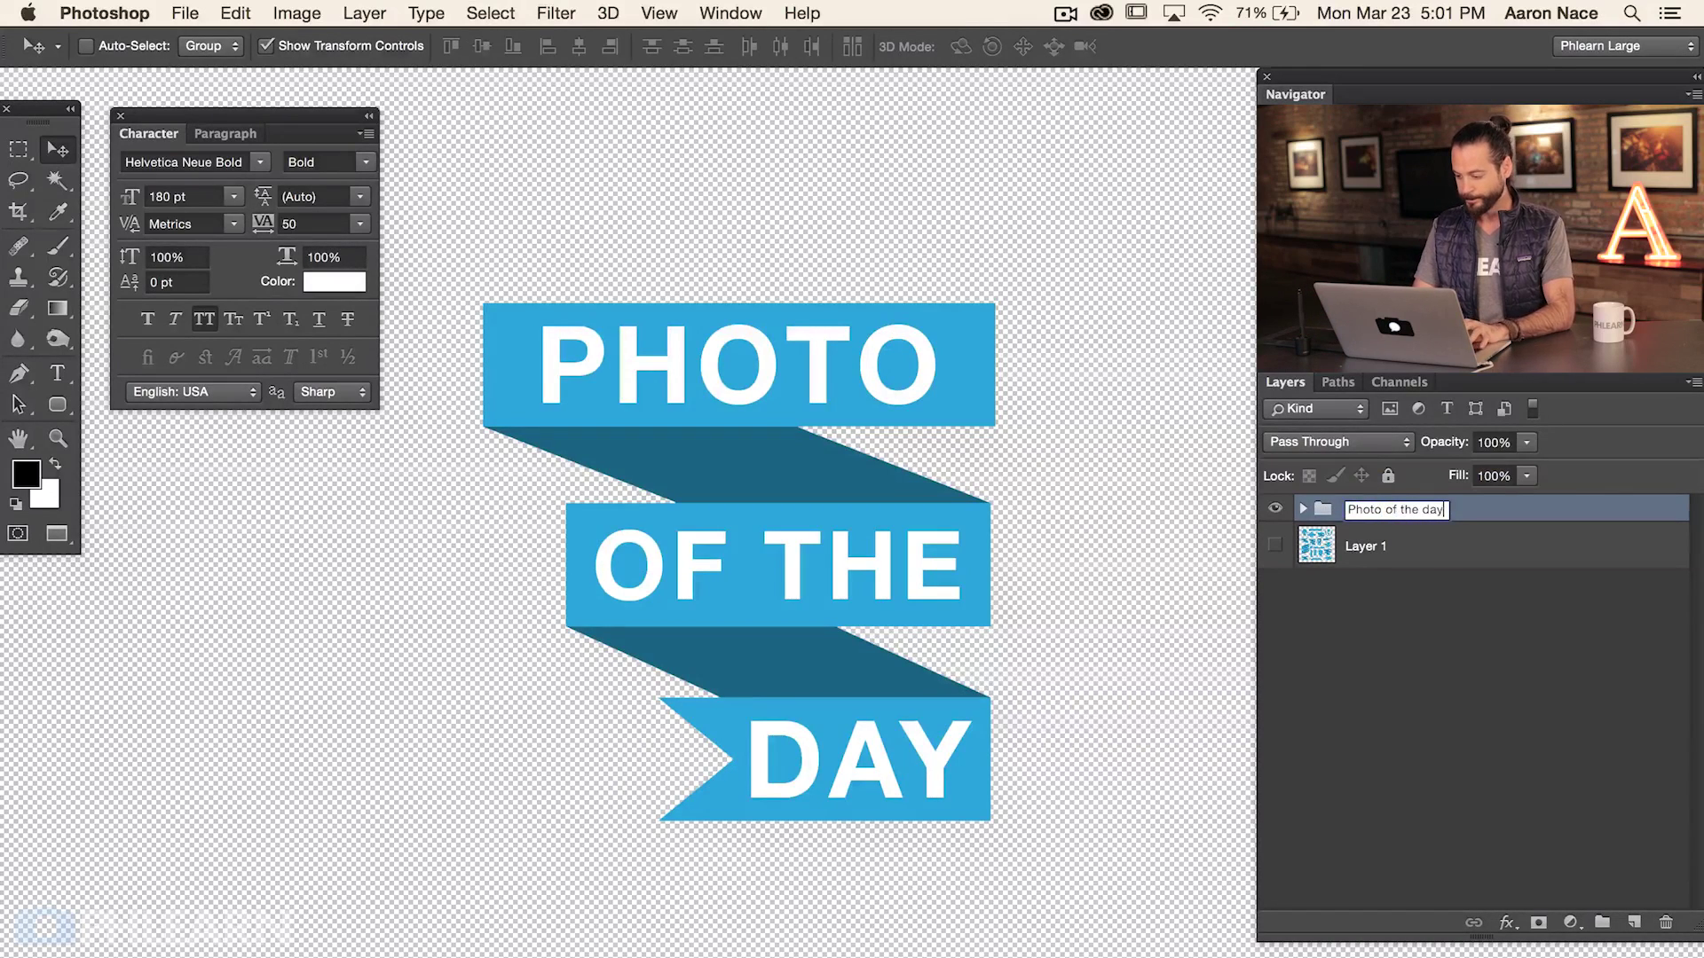
key(Return)
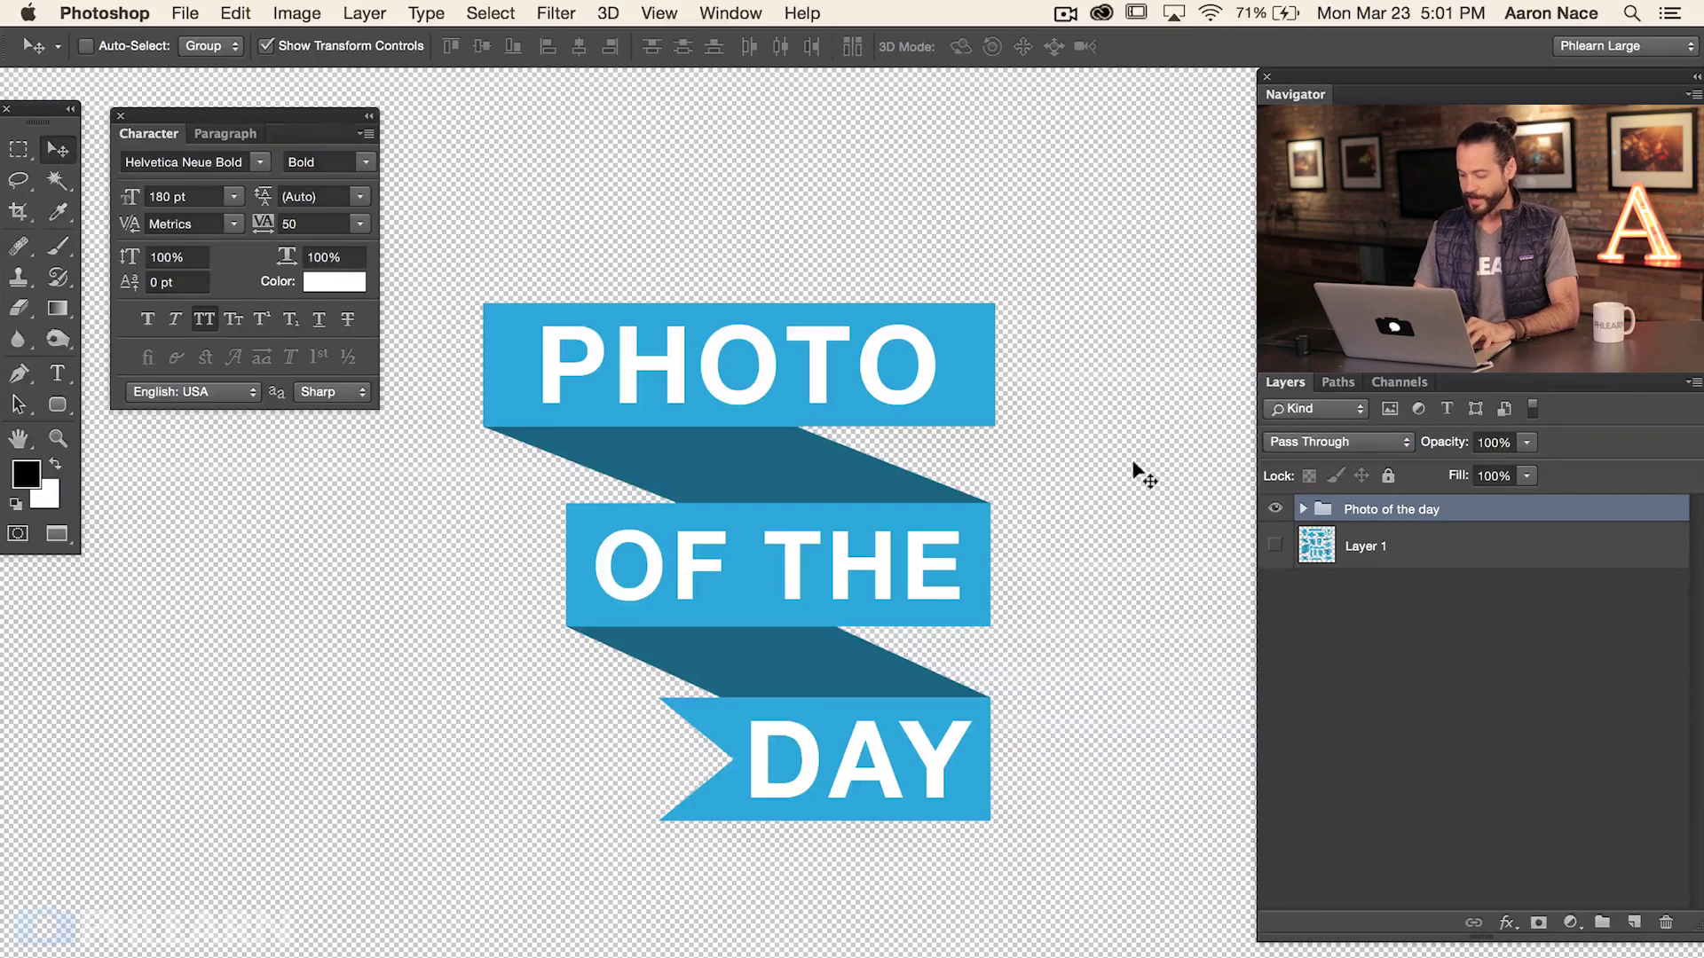
Step: Make Layer 1 with the full ribbon set visible and toggle the Photo of the day group's visibility off and on
key(super+minus)
drag(710, 510, 615, 525)
key(super+z)
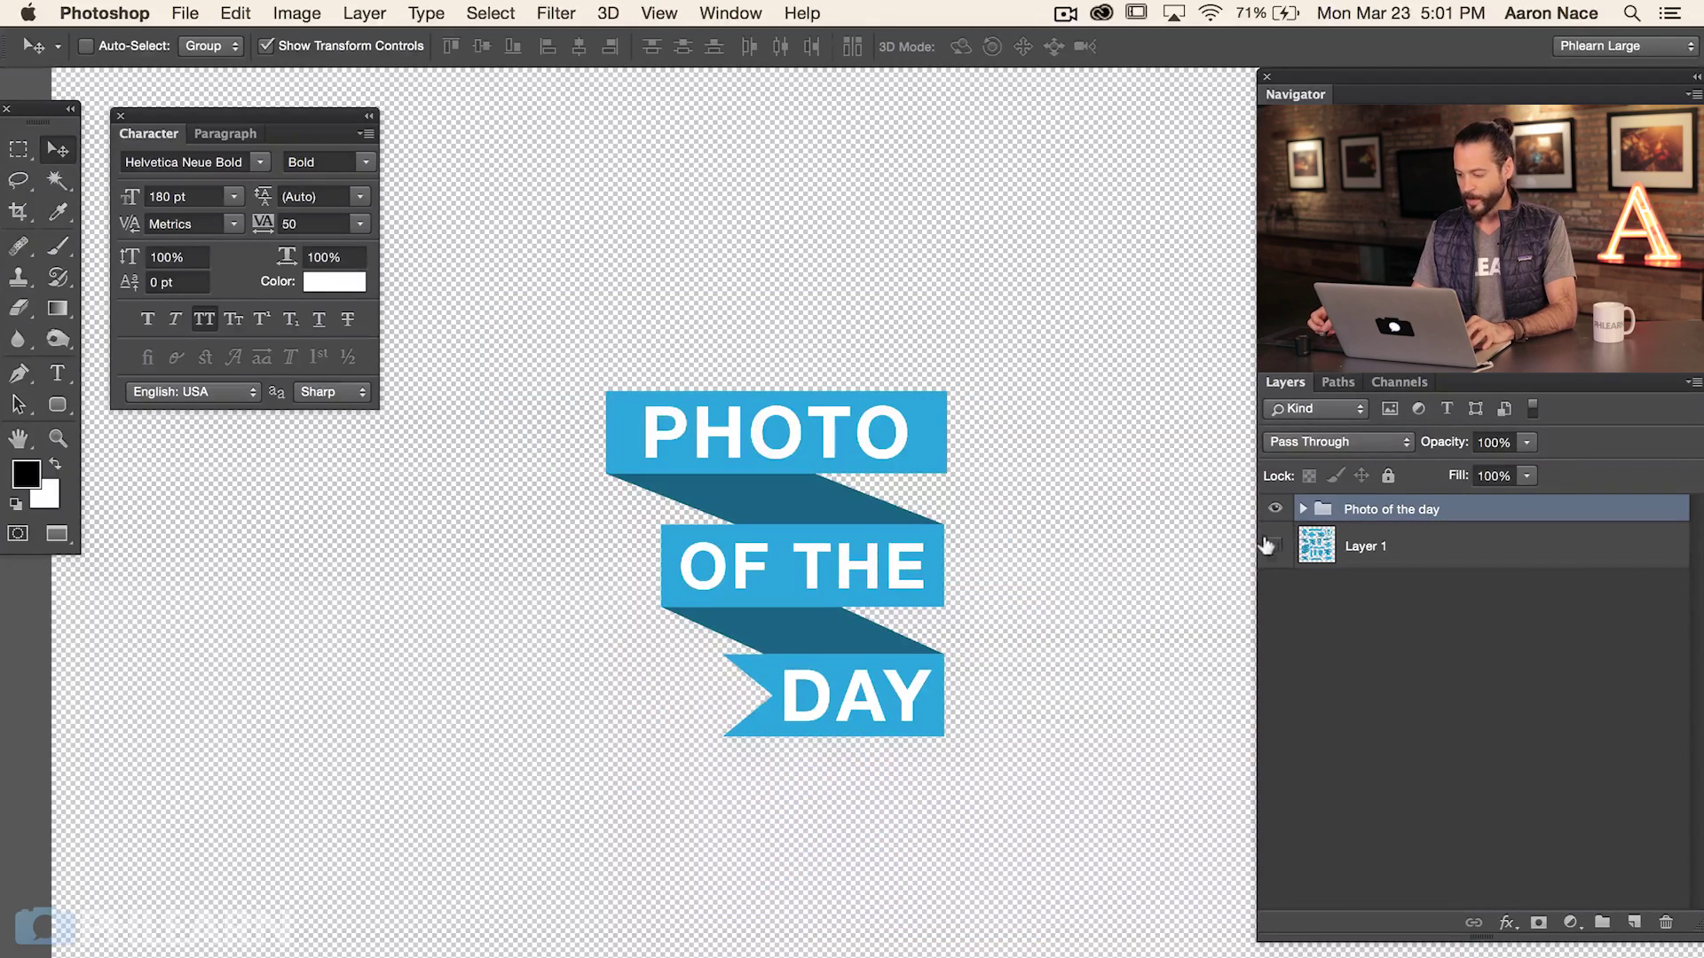
click(1269, 546)
click(1274, 508)
click(1274, 508)
Step: Copy the curved banner from Layer 1 onto its own layer using a Rectangular Marquee selection and hide Layer 1
scroll(1006, 735, right, 5)
scroll(1005, 734, down, 3)
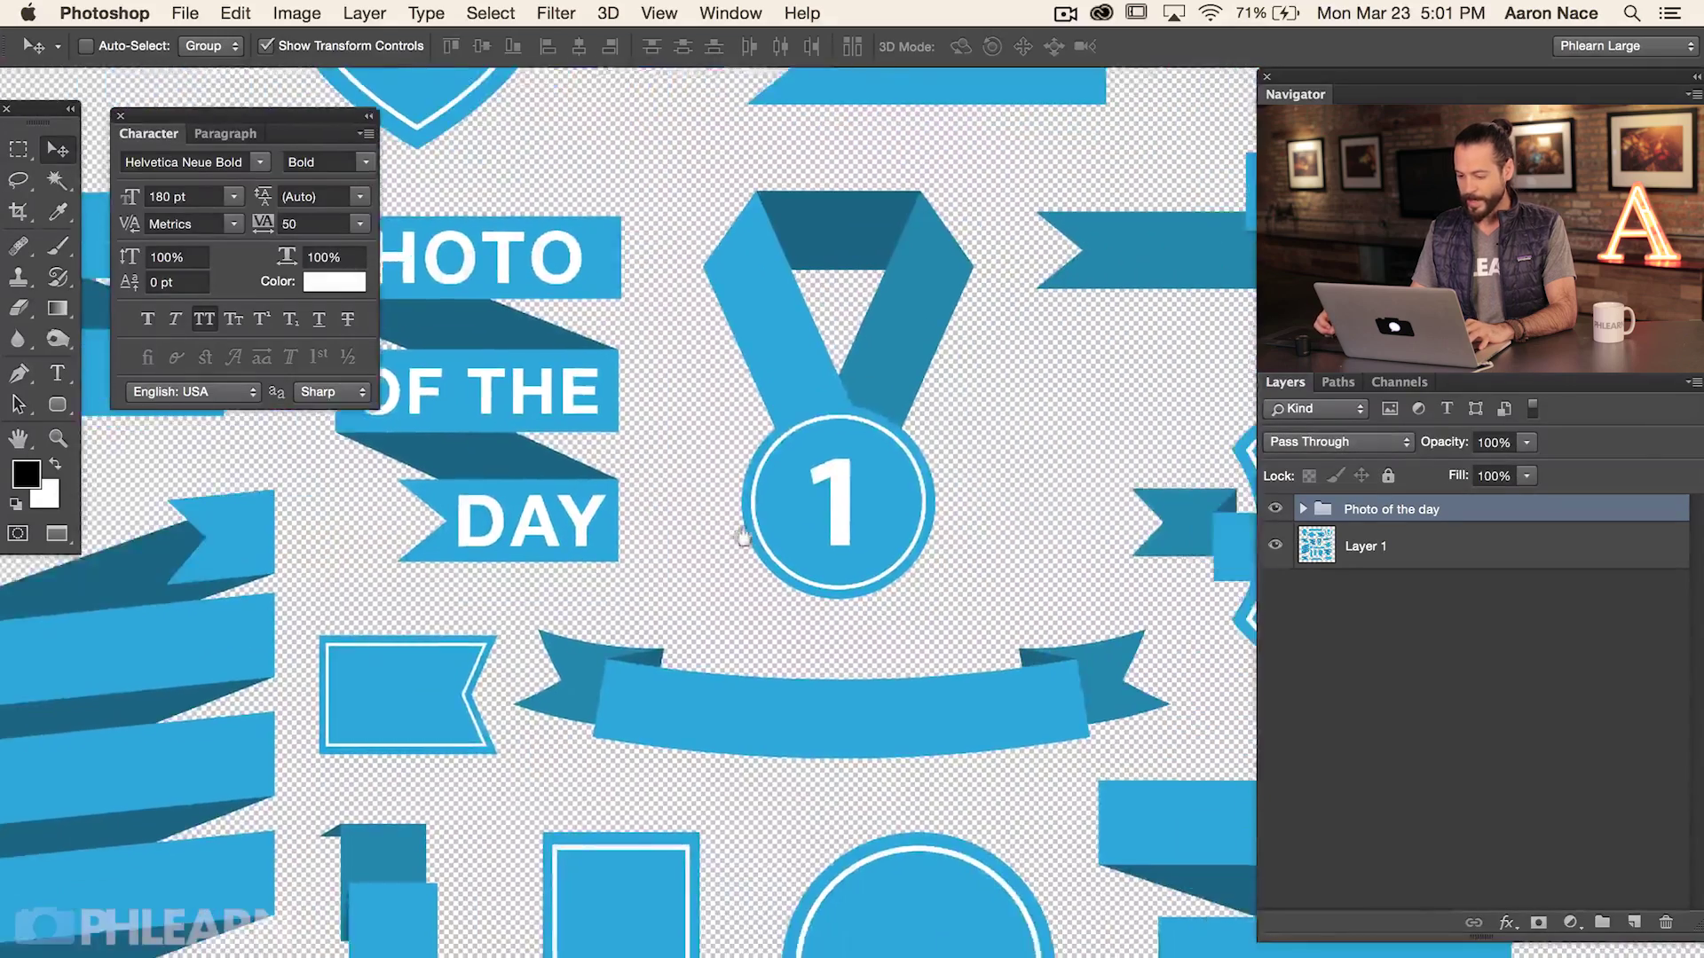
scroll(573, 480, up, 2)
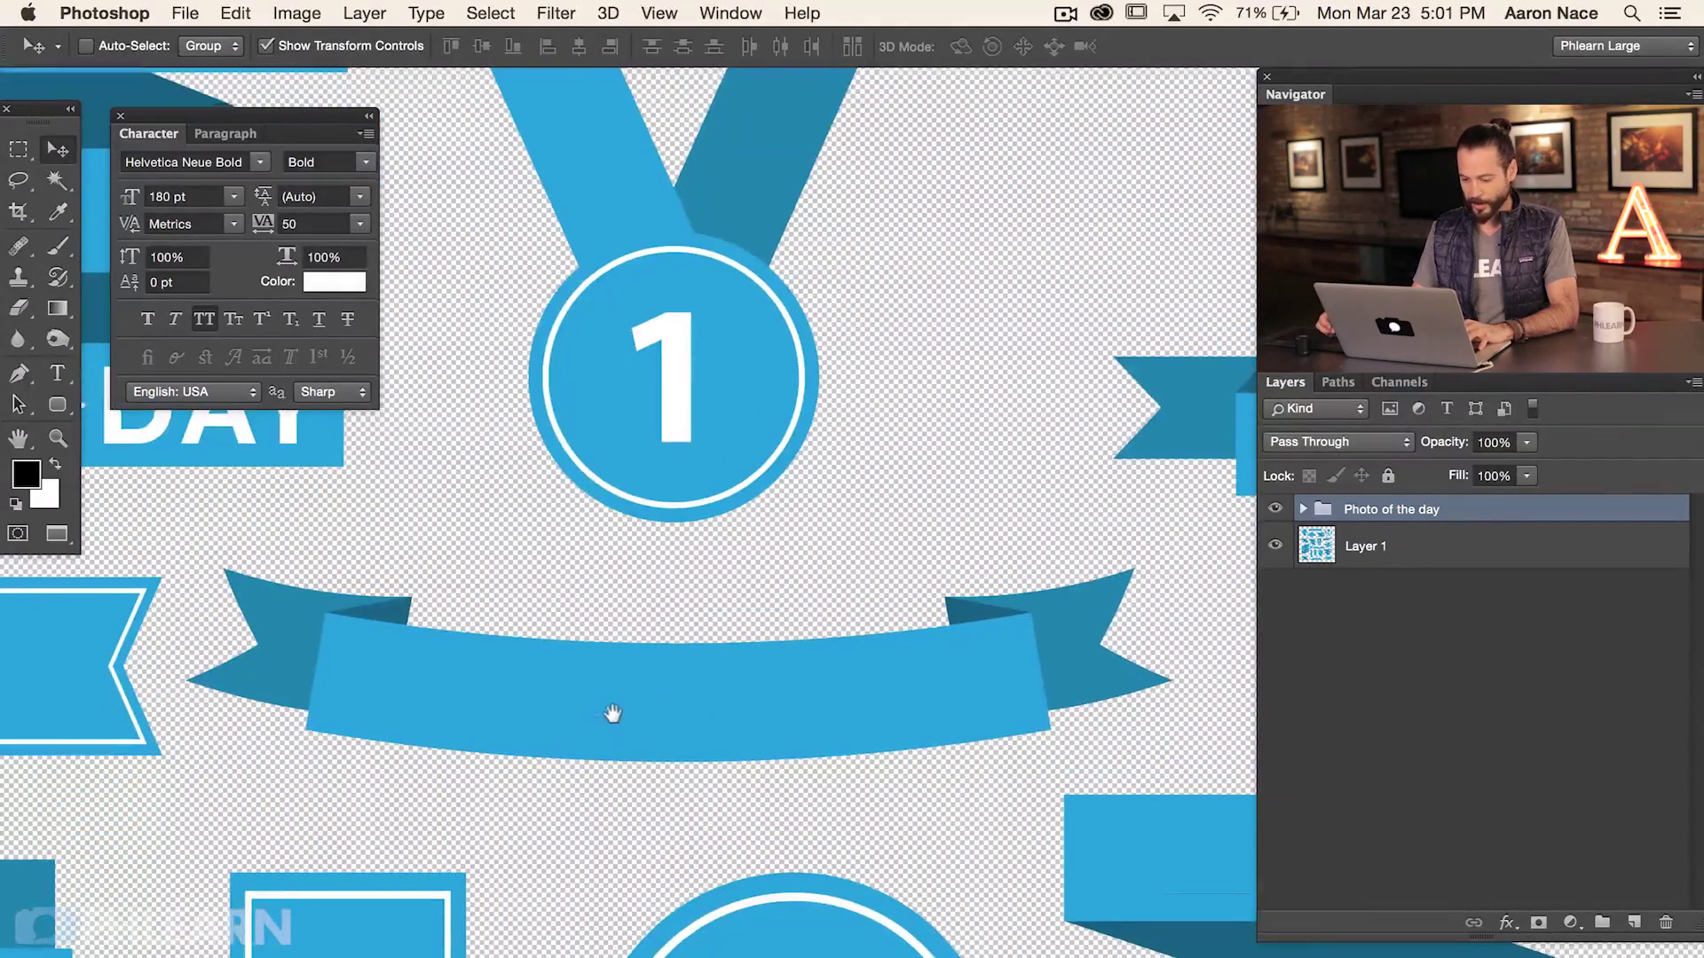
scroll(609, 711, up, 3)
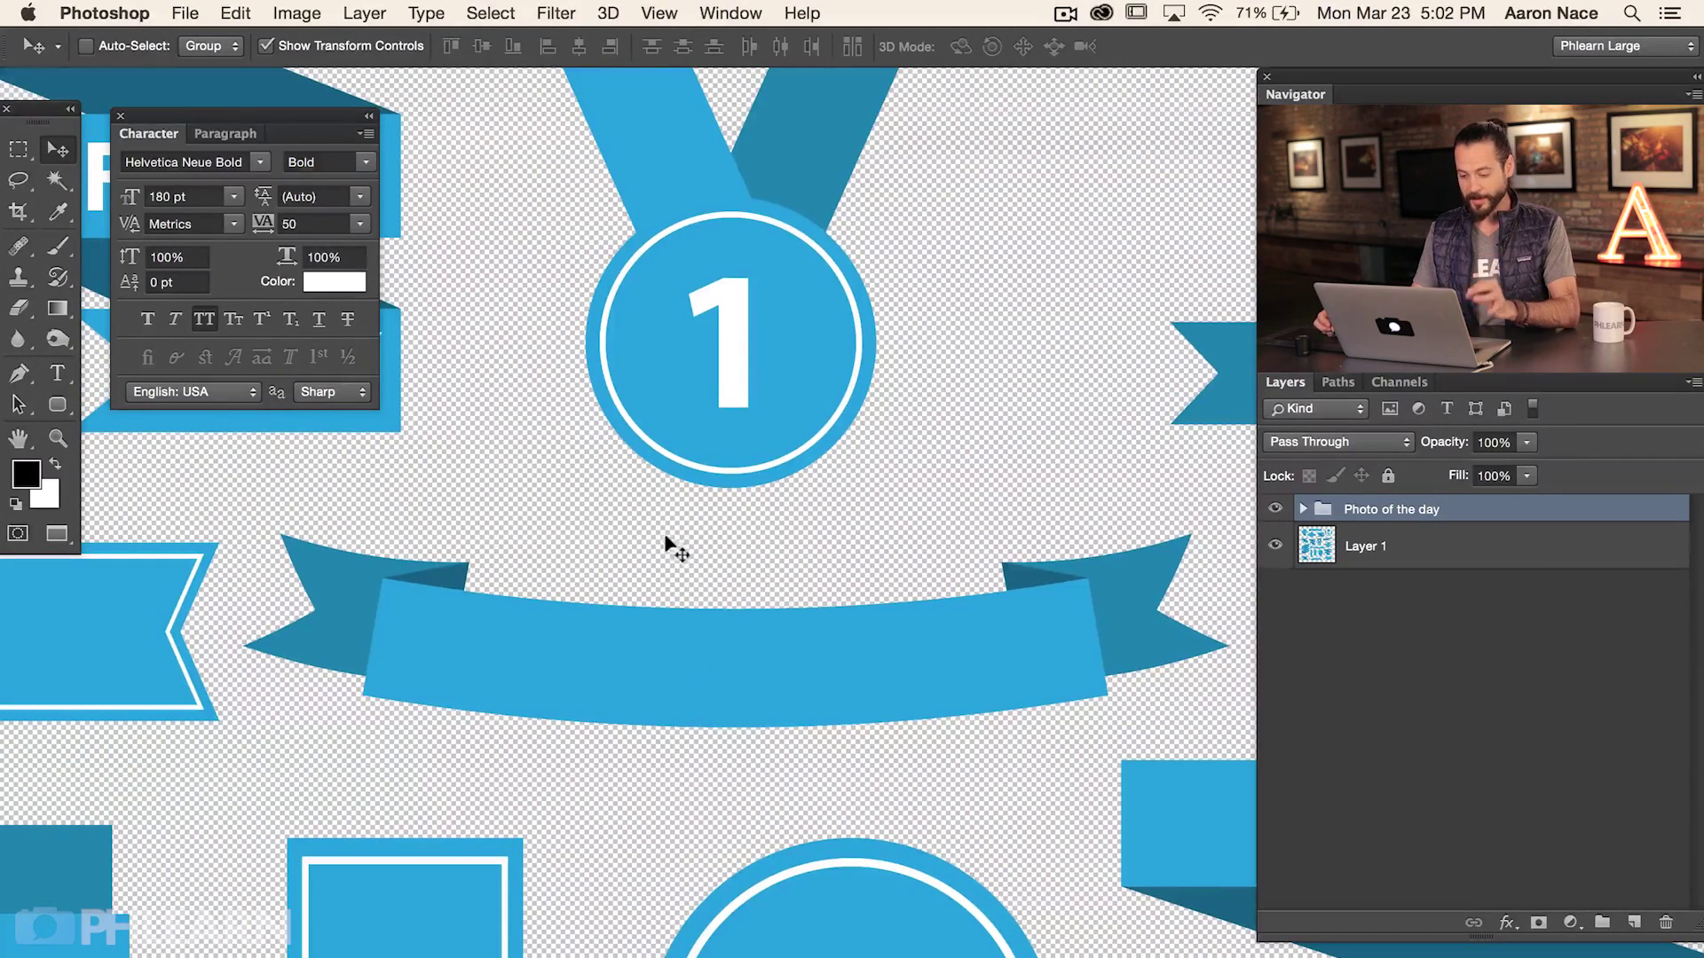
click(20, 151)
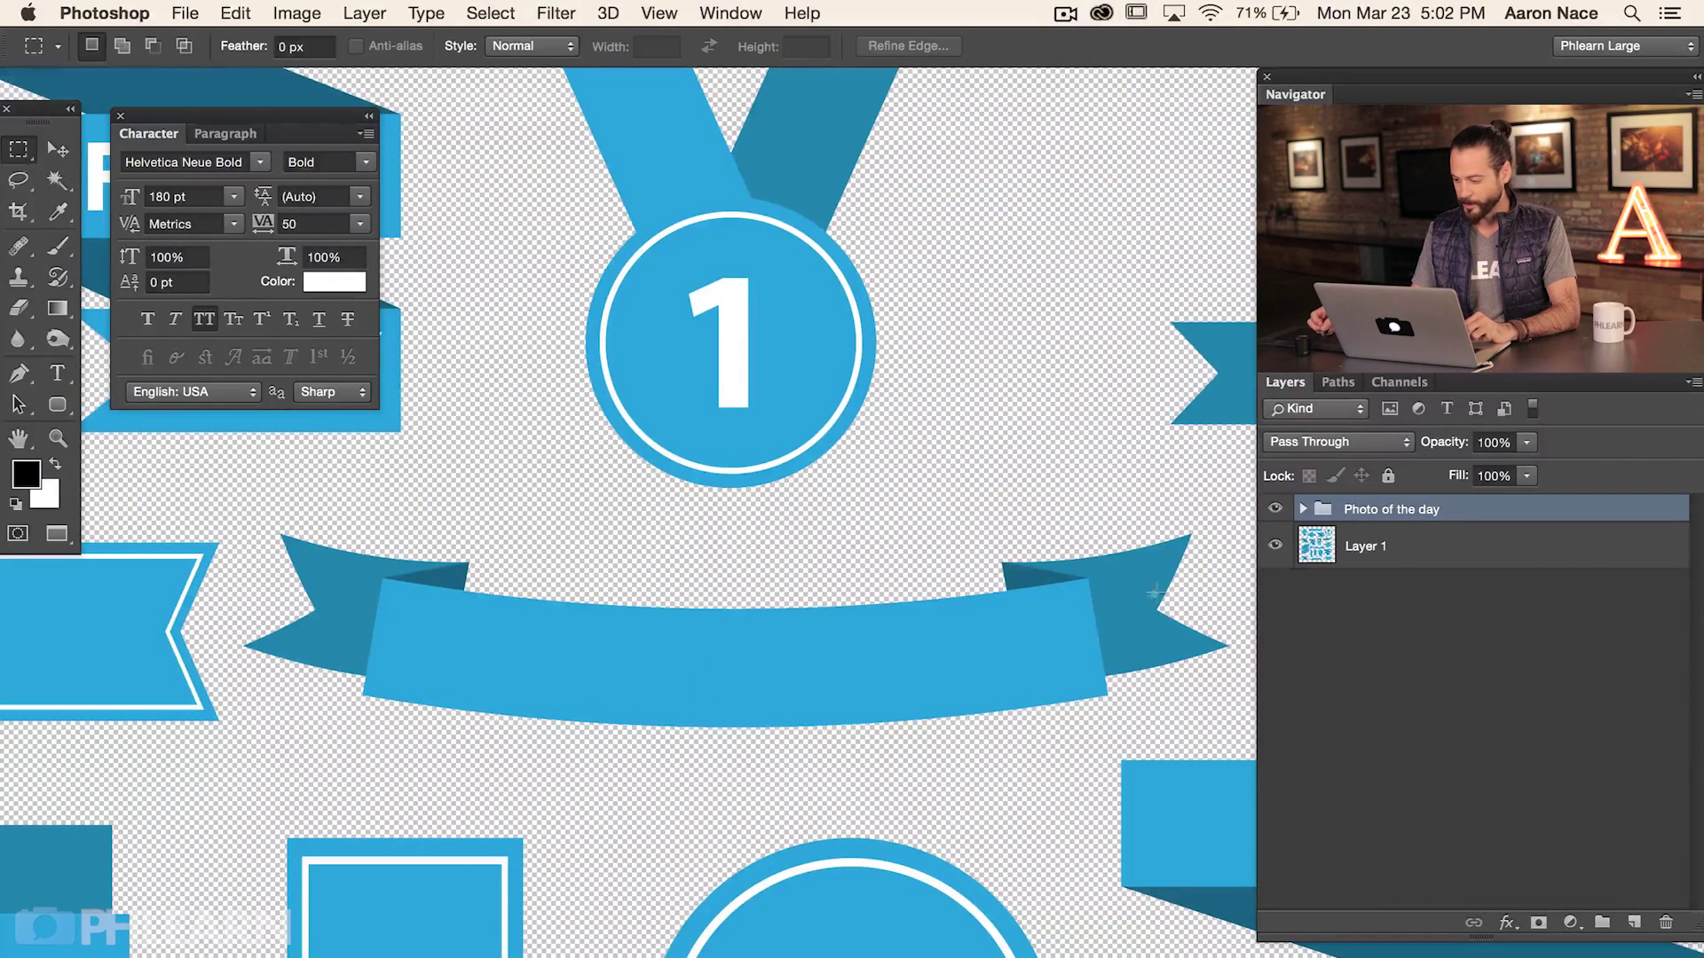
click(1370, 551)
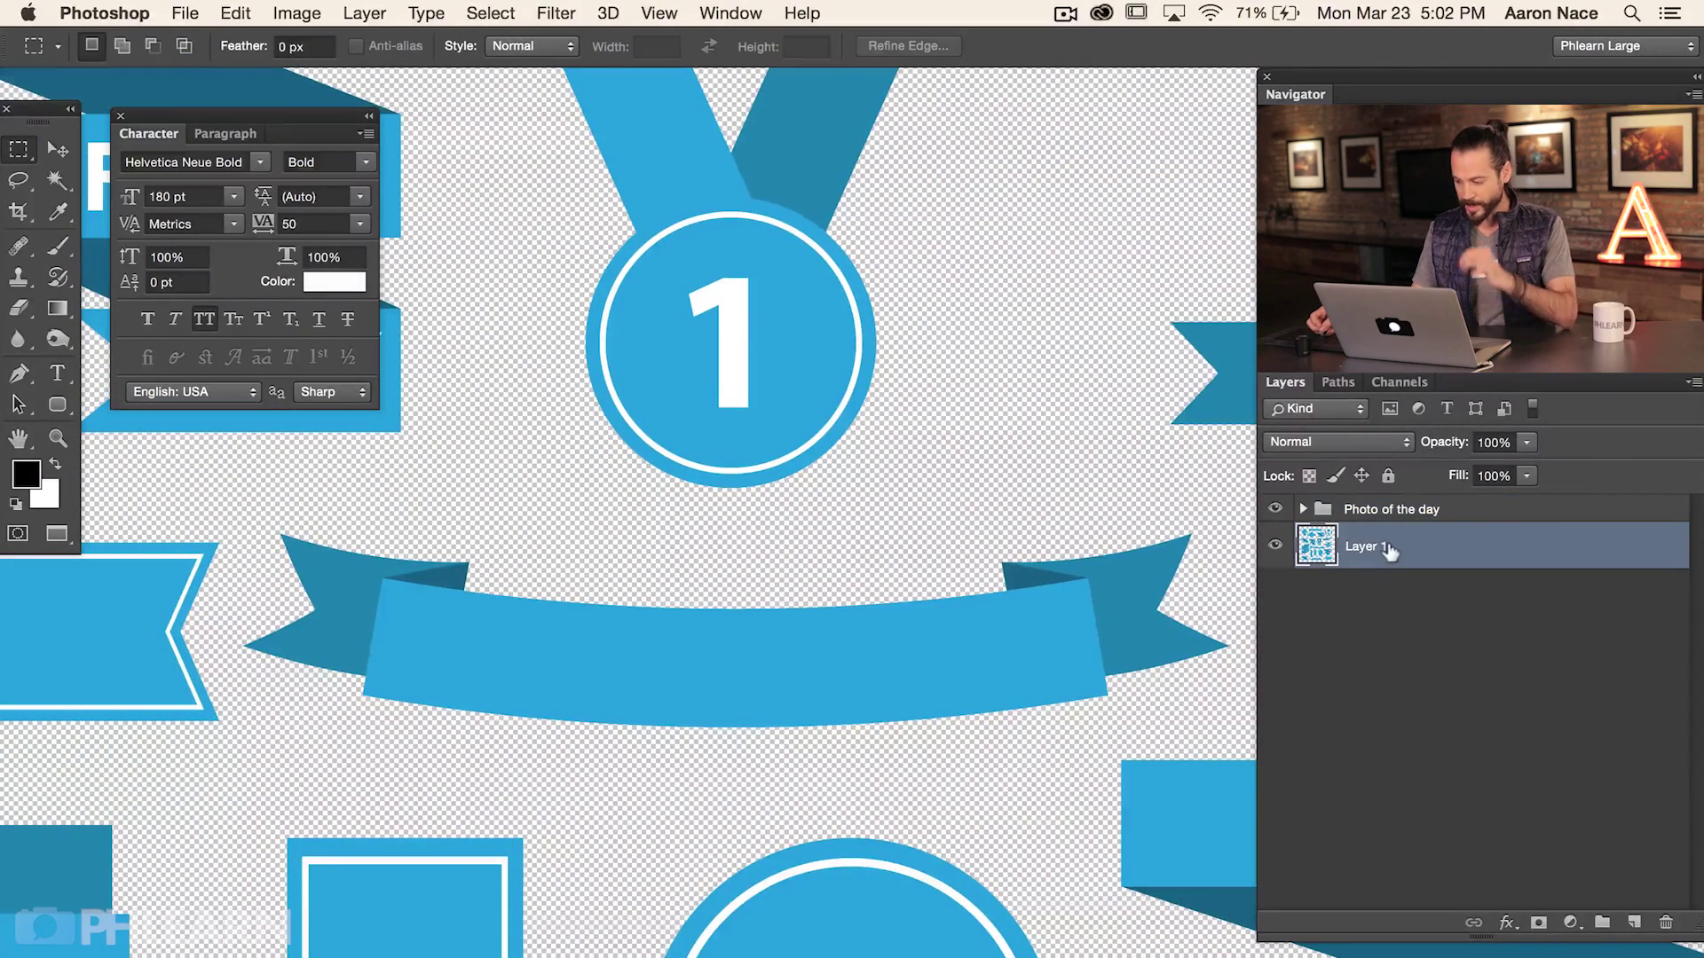
drag(237, 510, 1238, 739)
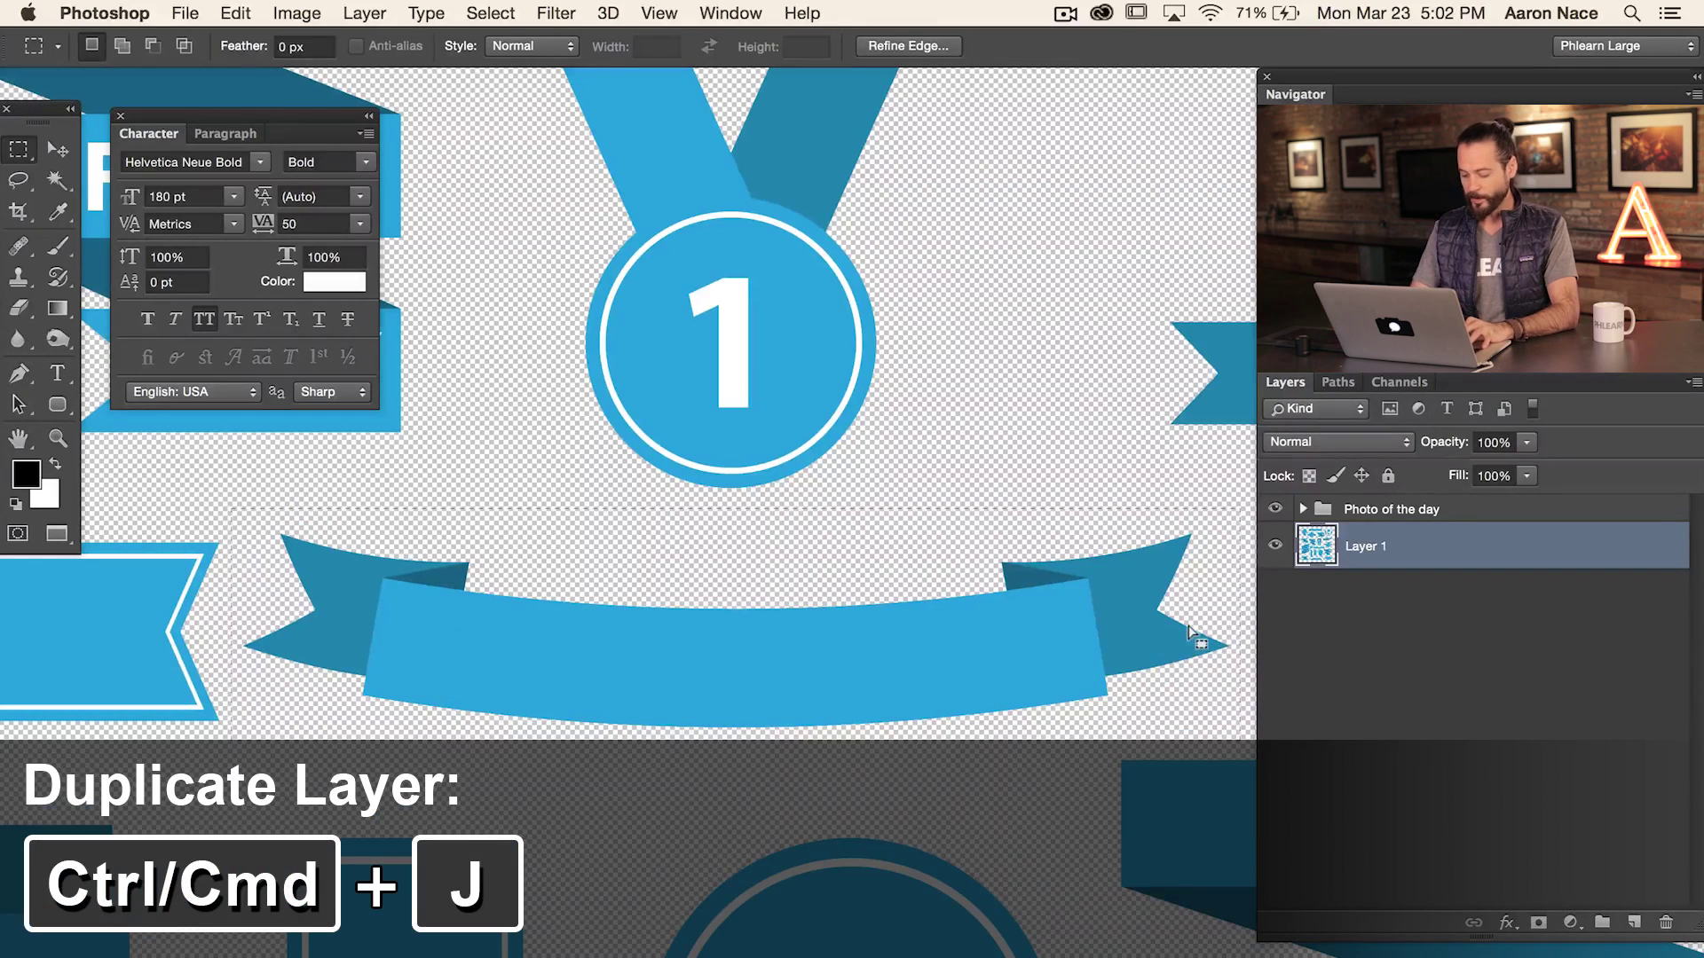
key(ctrl+j)
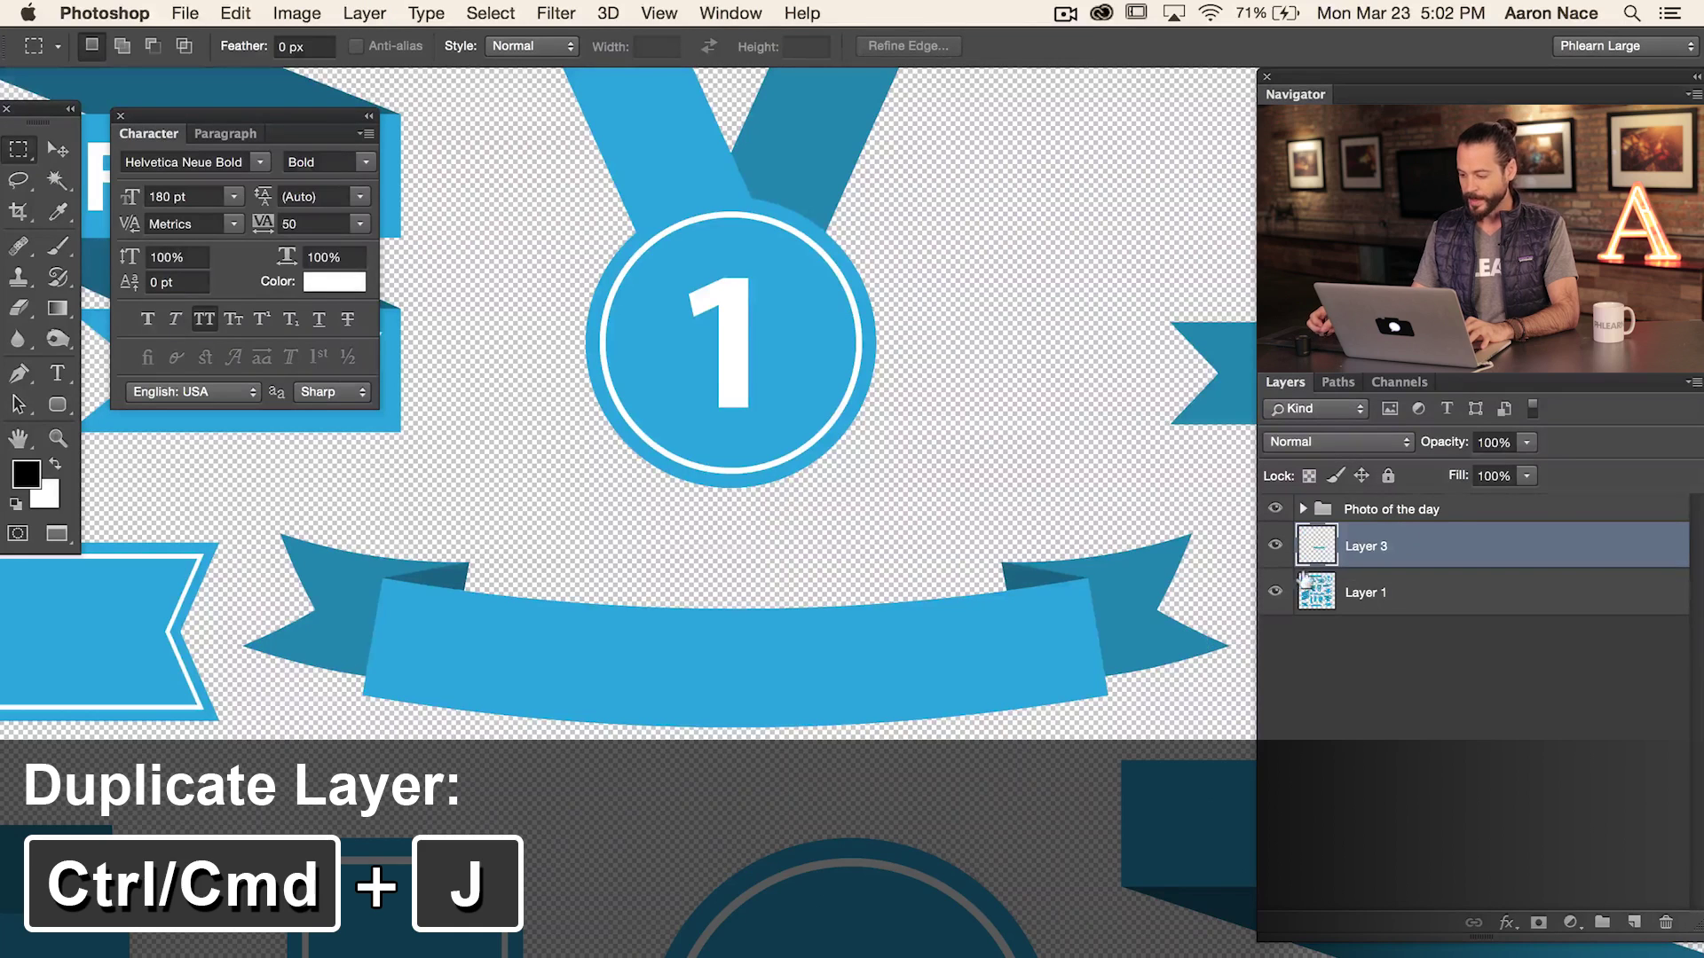
click(1275, 593)
Step: Toggle the Photo of the day group and the banner layer off and on, leaving the group hidden and the banner shown
key(ctrl+minus)
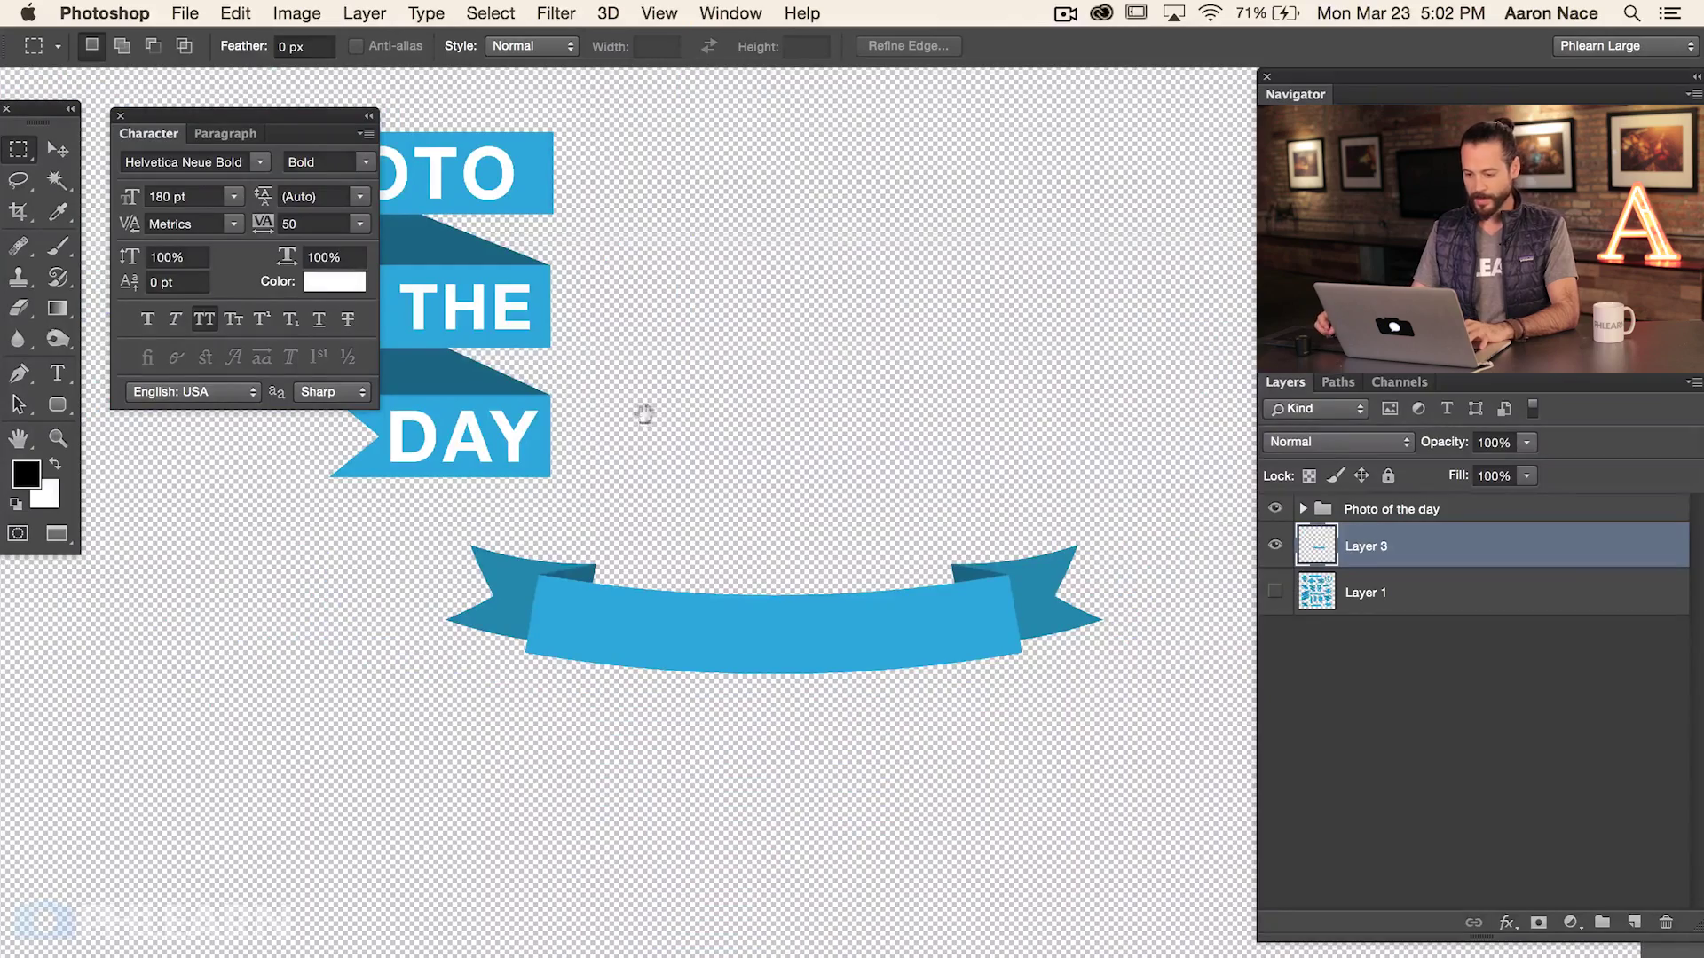
drag(644, 414, 768, 598)
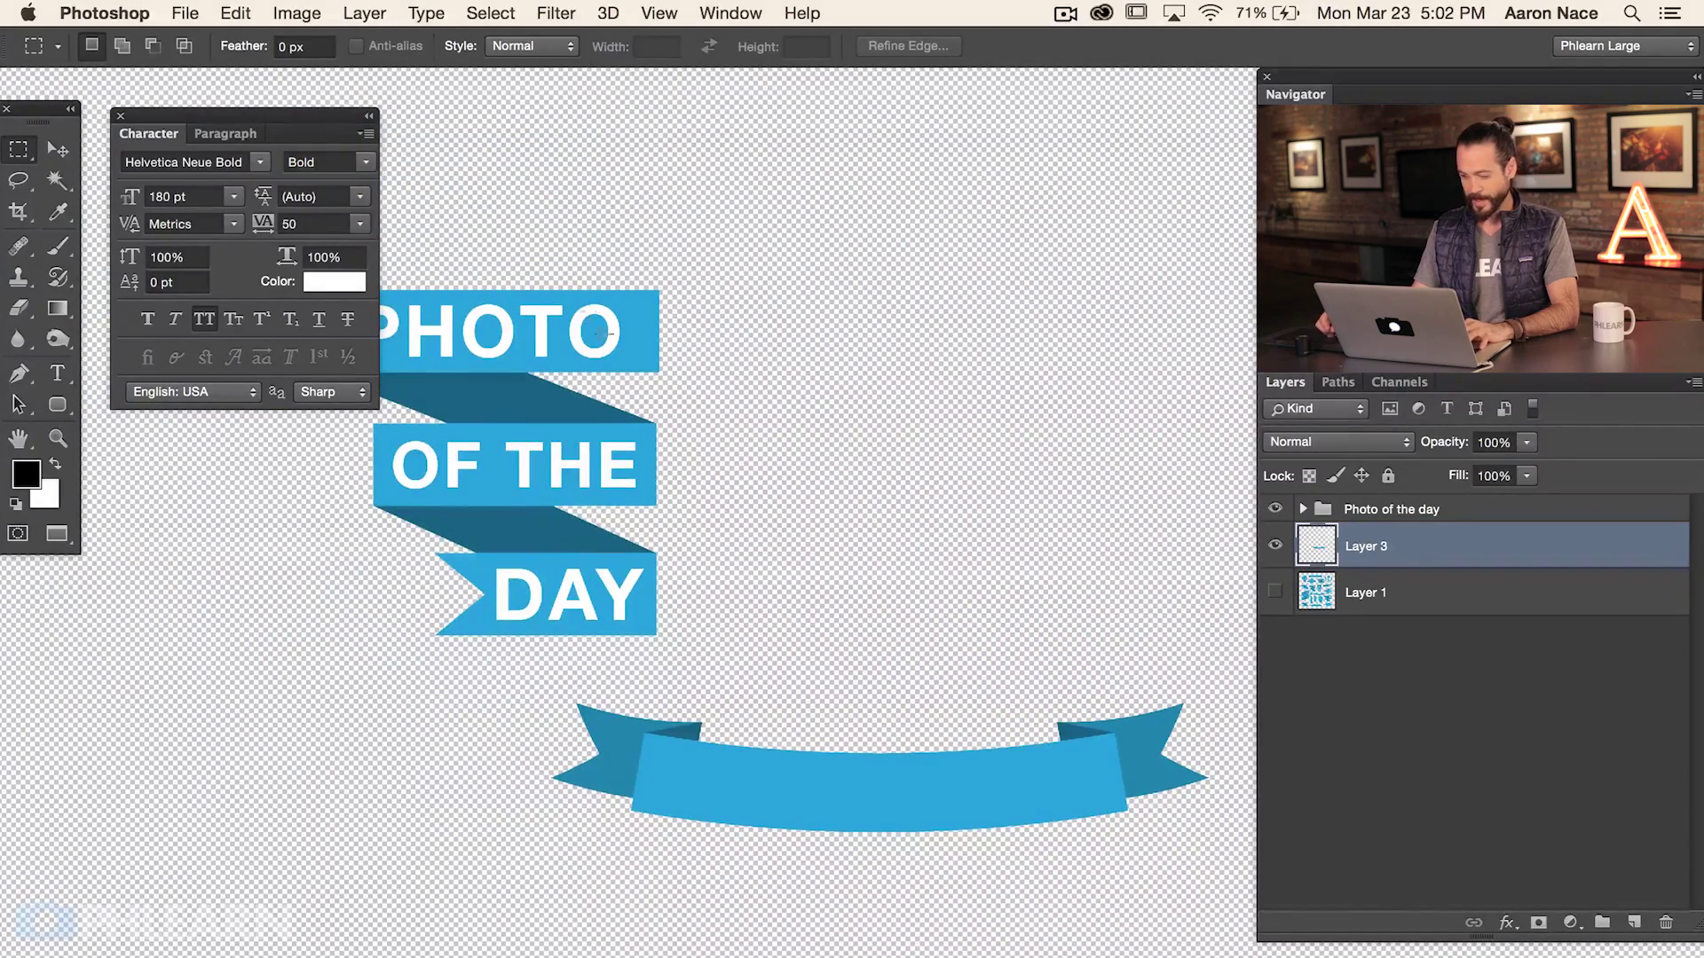
click(1274, 509)
click(1273, 508)
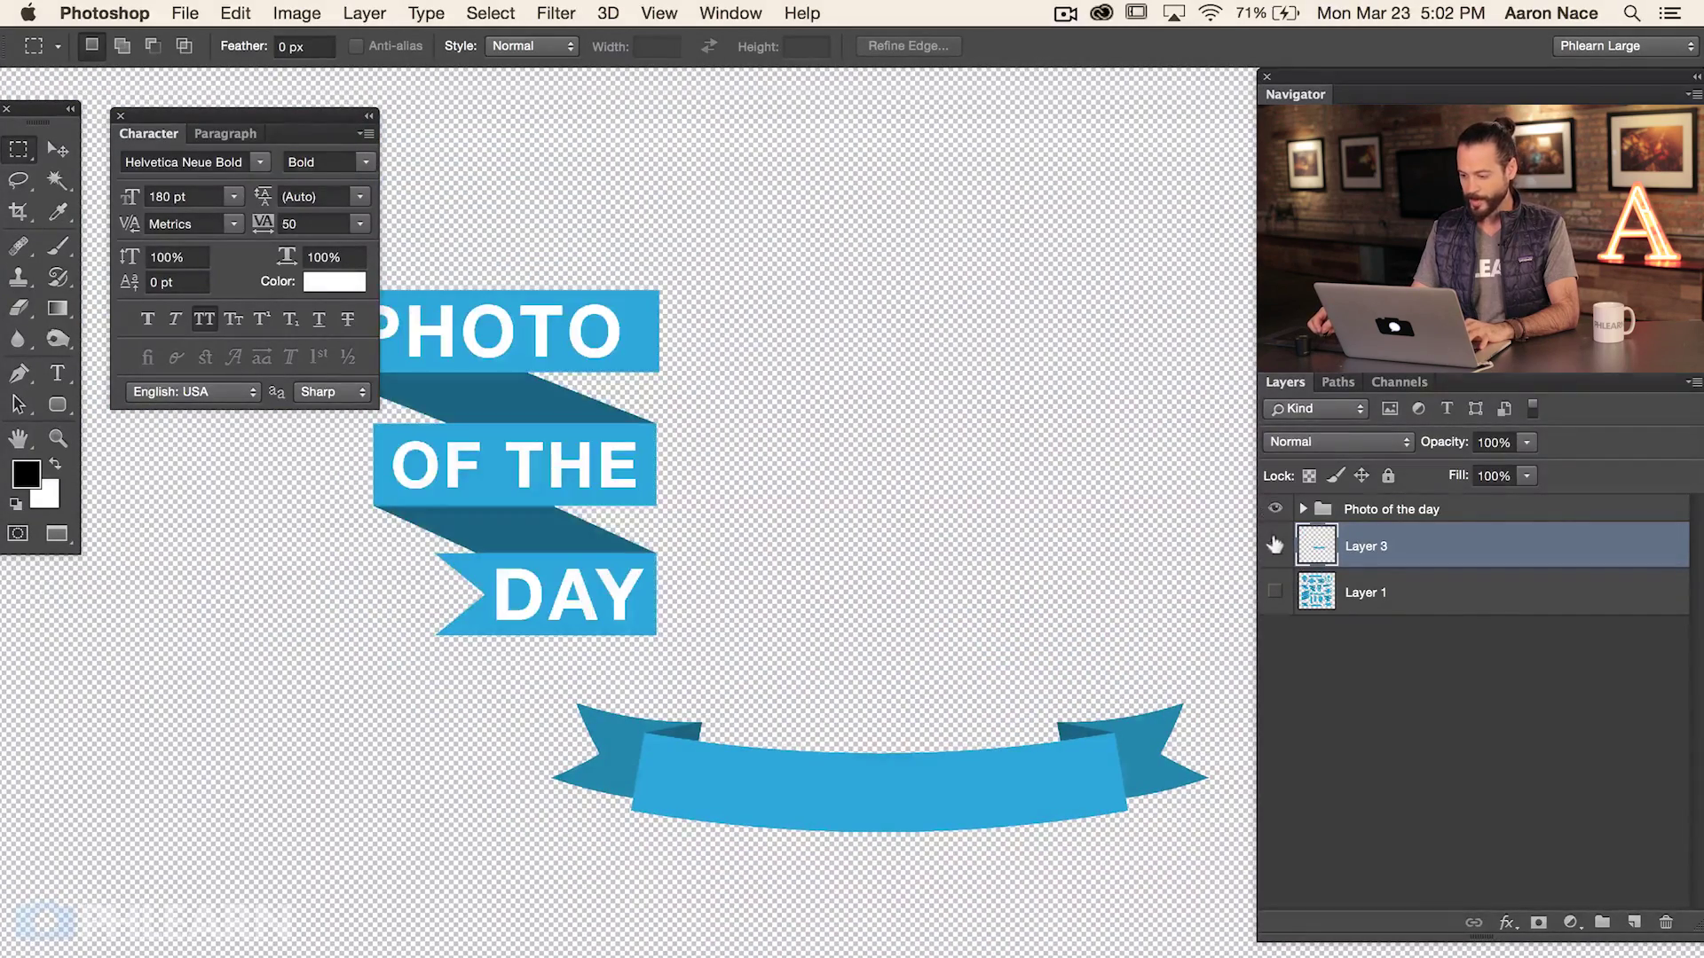
click(1274, 545)
click(1274, 546)
click(1274, 546)
click(1275, 545)
click(1274, 509)
Step: Add the text WINNER over the curved banner as a new text layer
key(super+plus)
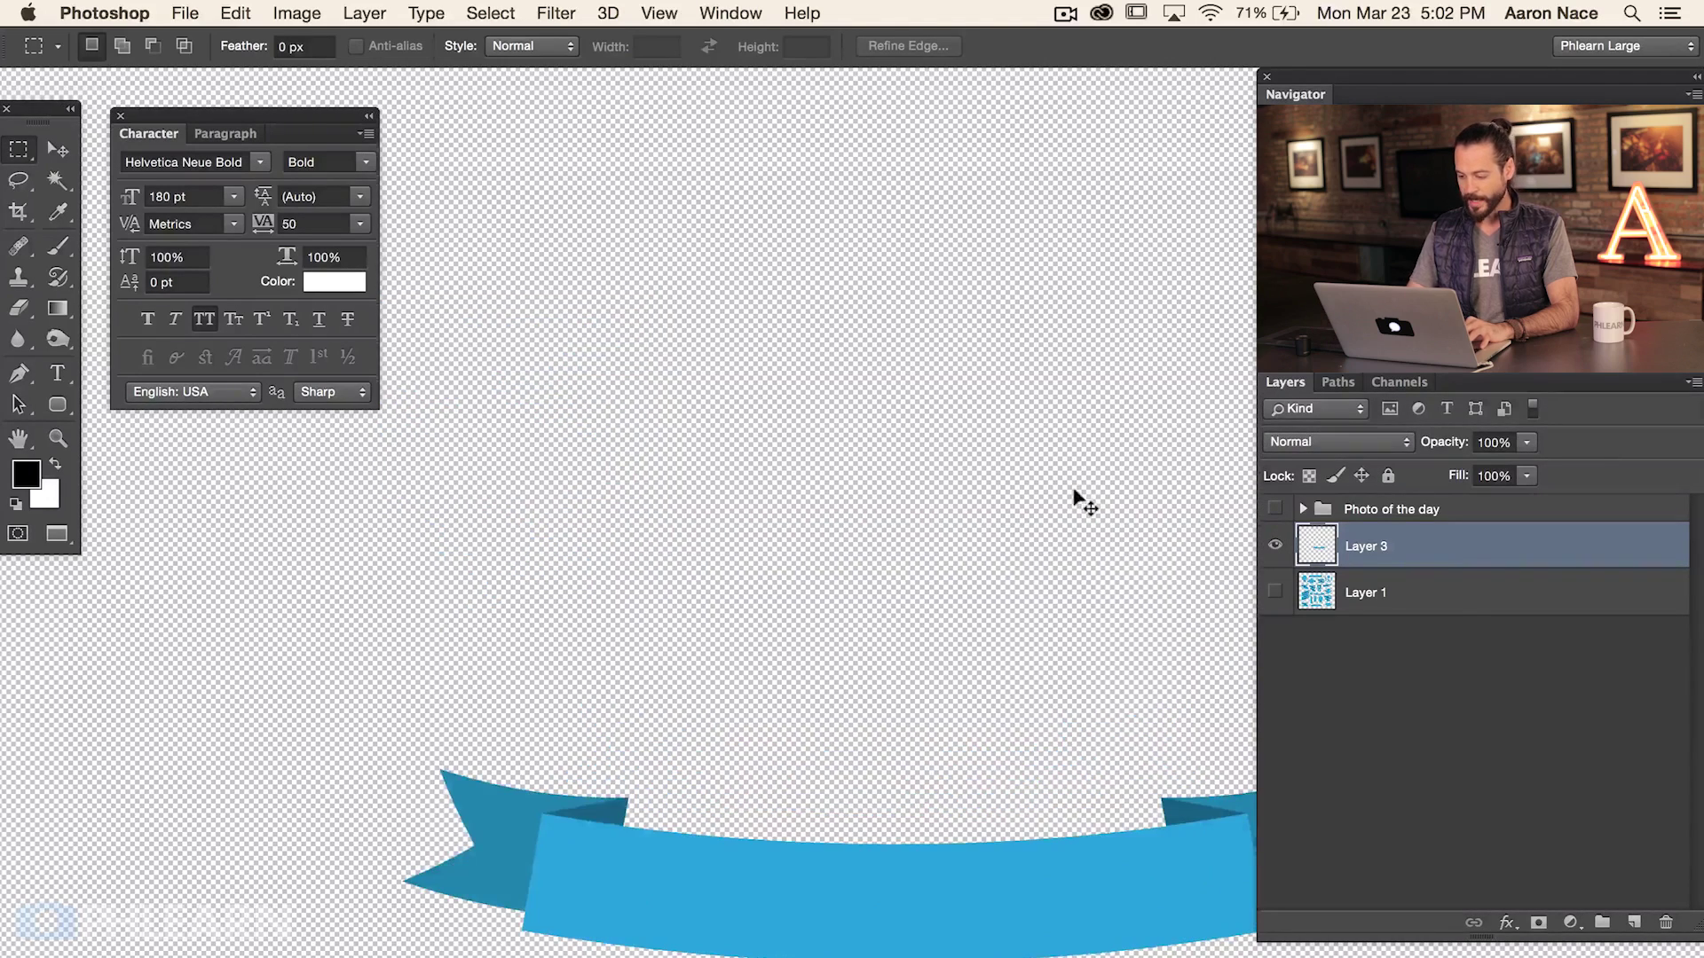
scroll(843, 448, down, 5)
scroll(843, 448, right, 5)
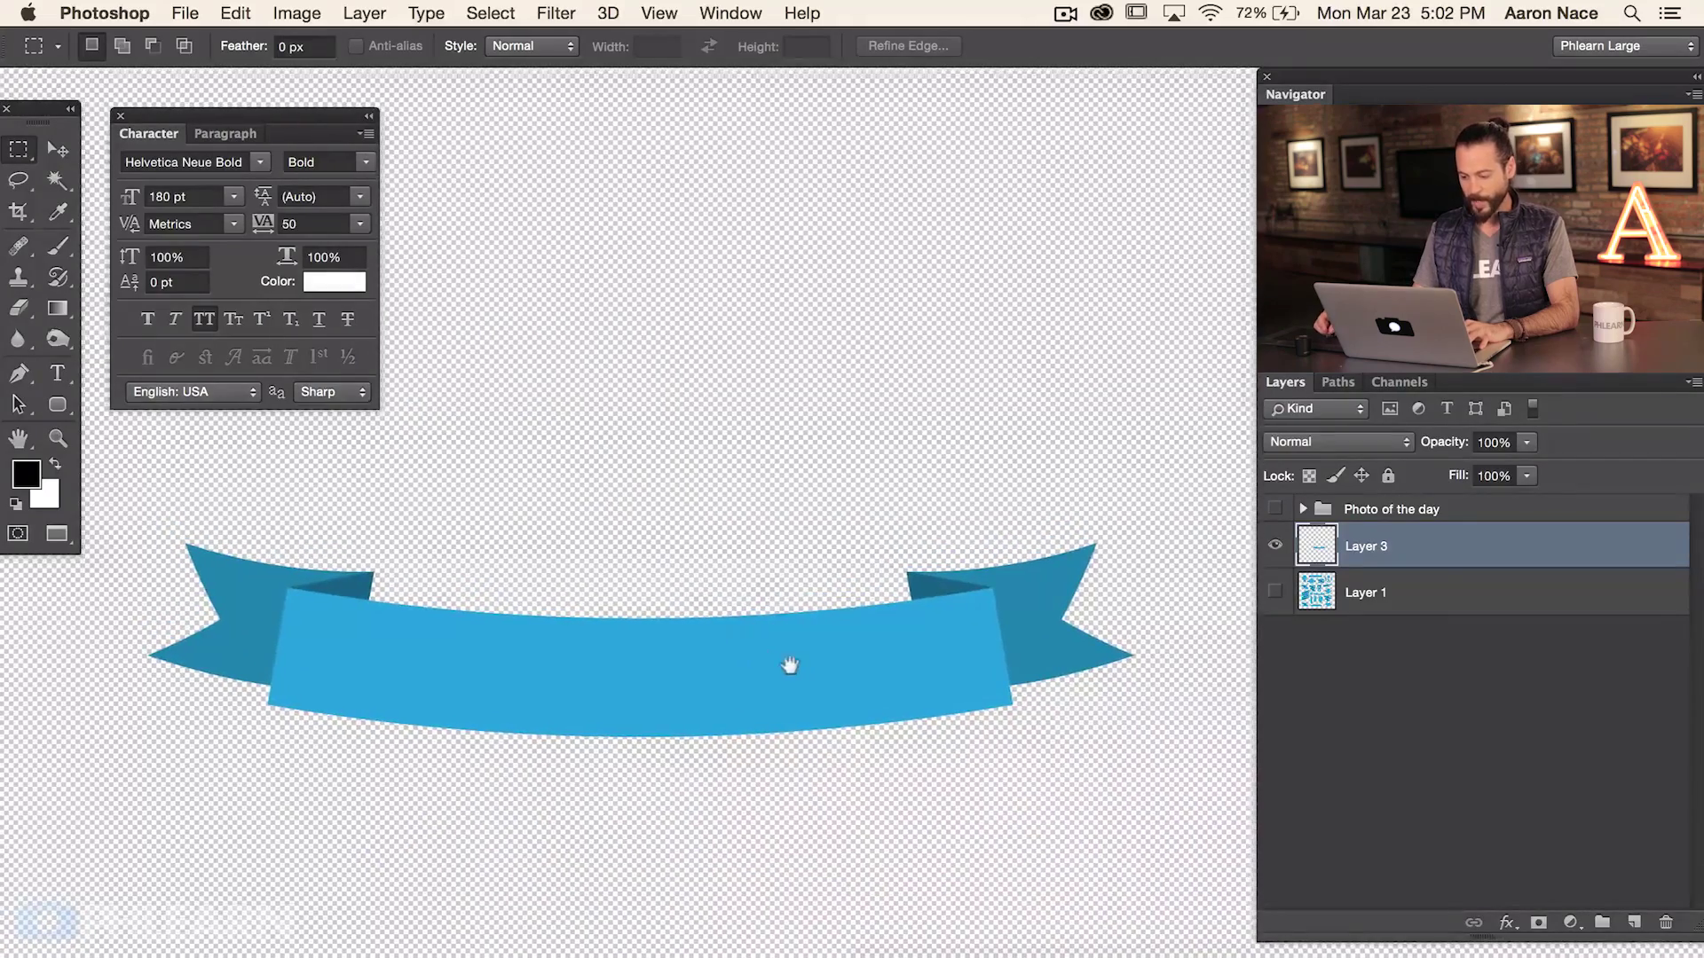
drag(790, 665, 942, 553)
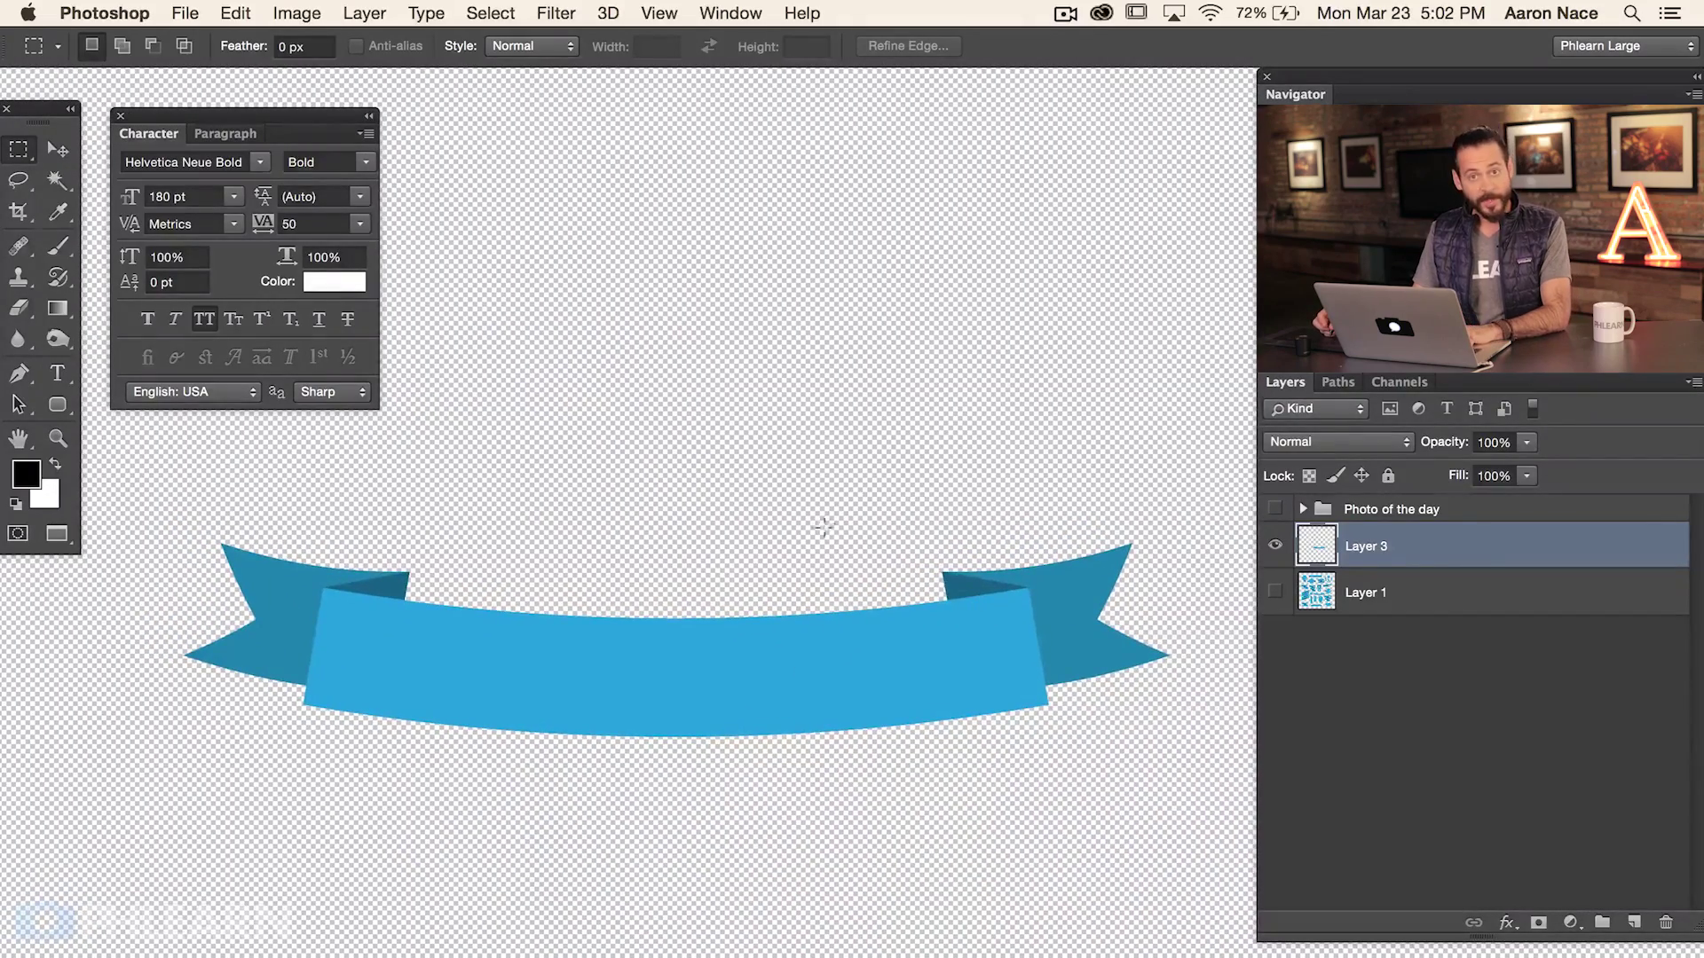
key(t)
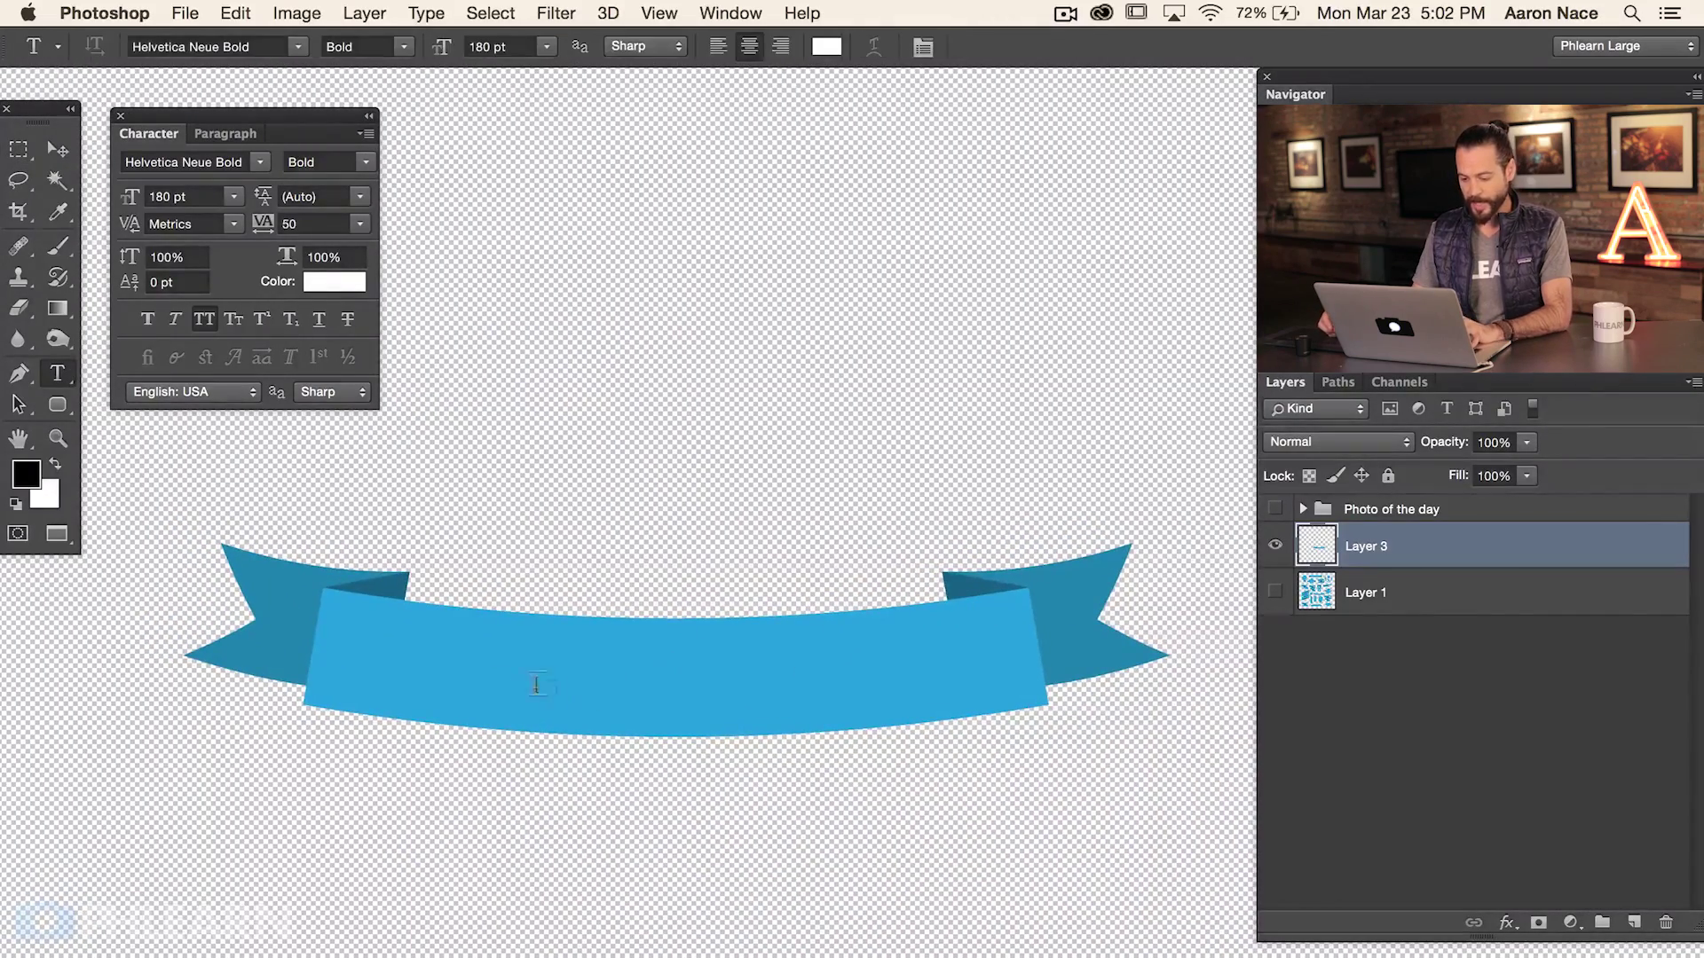
click(416, 691)
text(W)
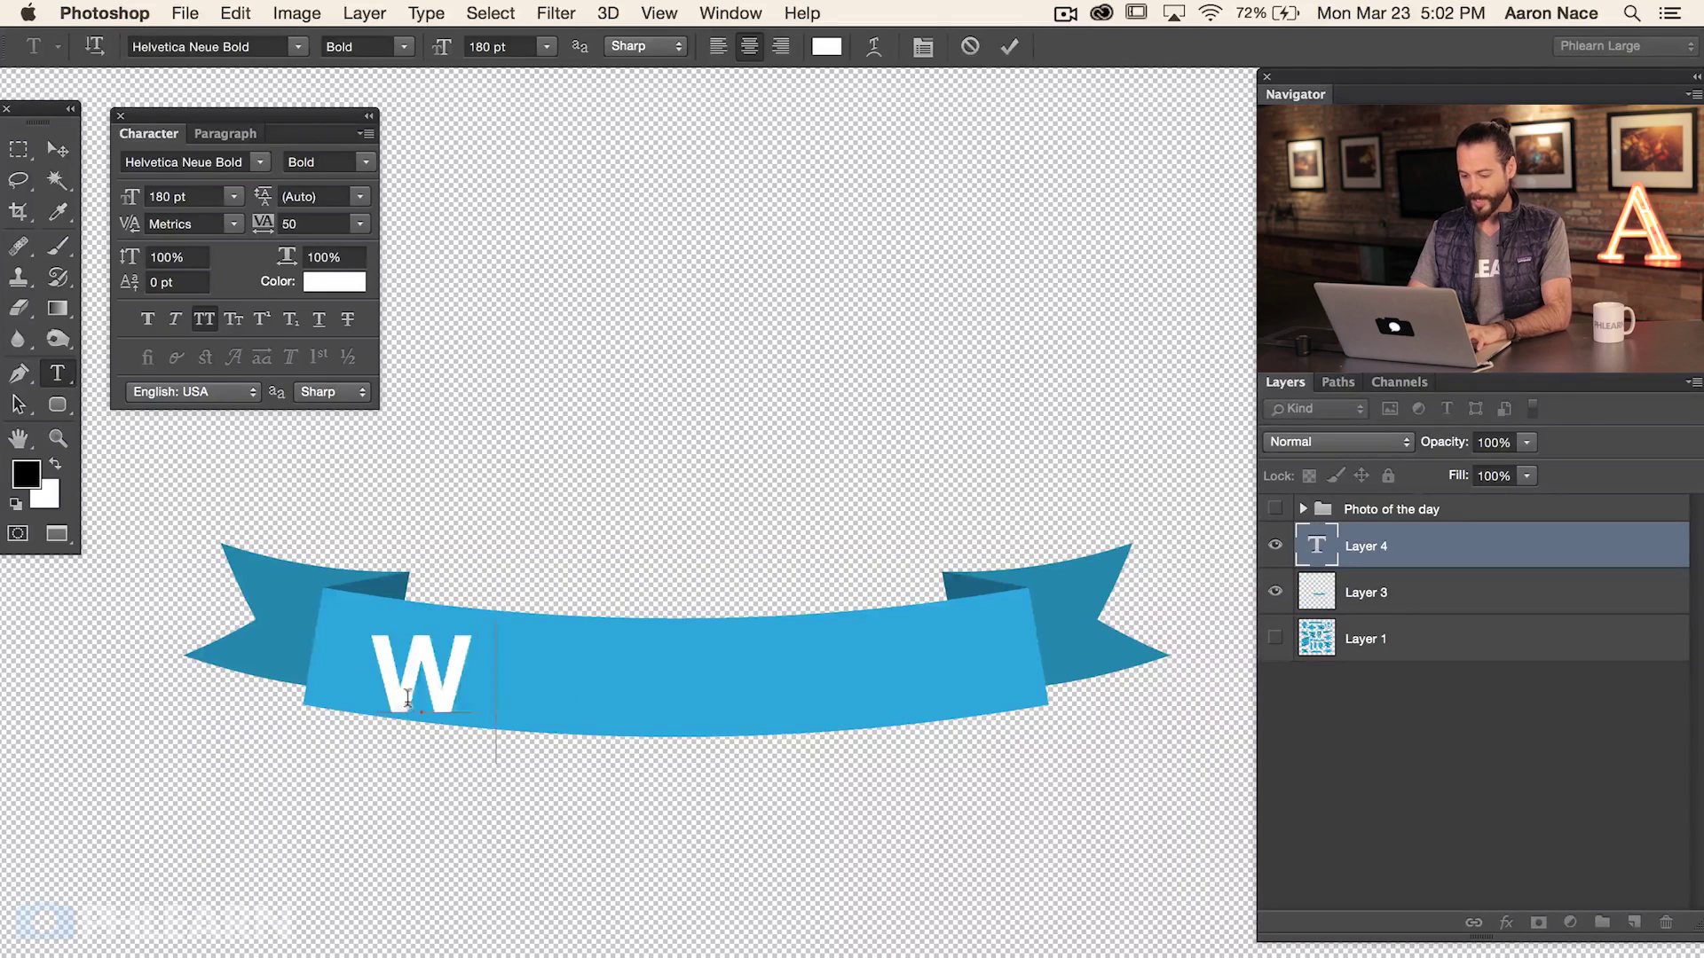
text(INNER)
key(super+Return)
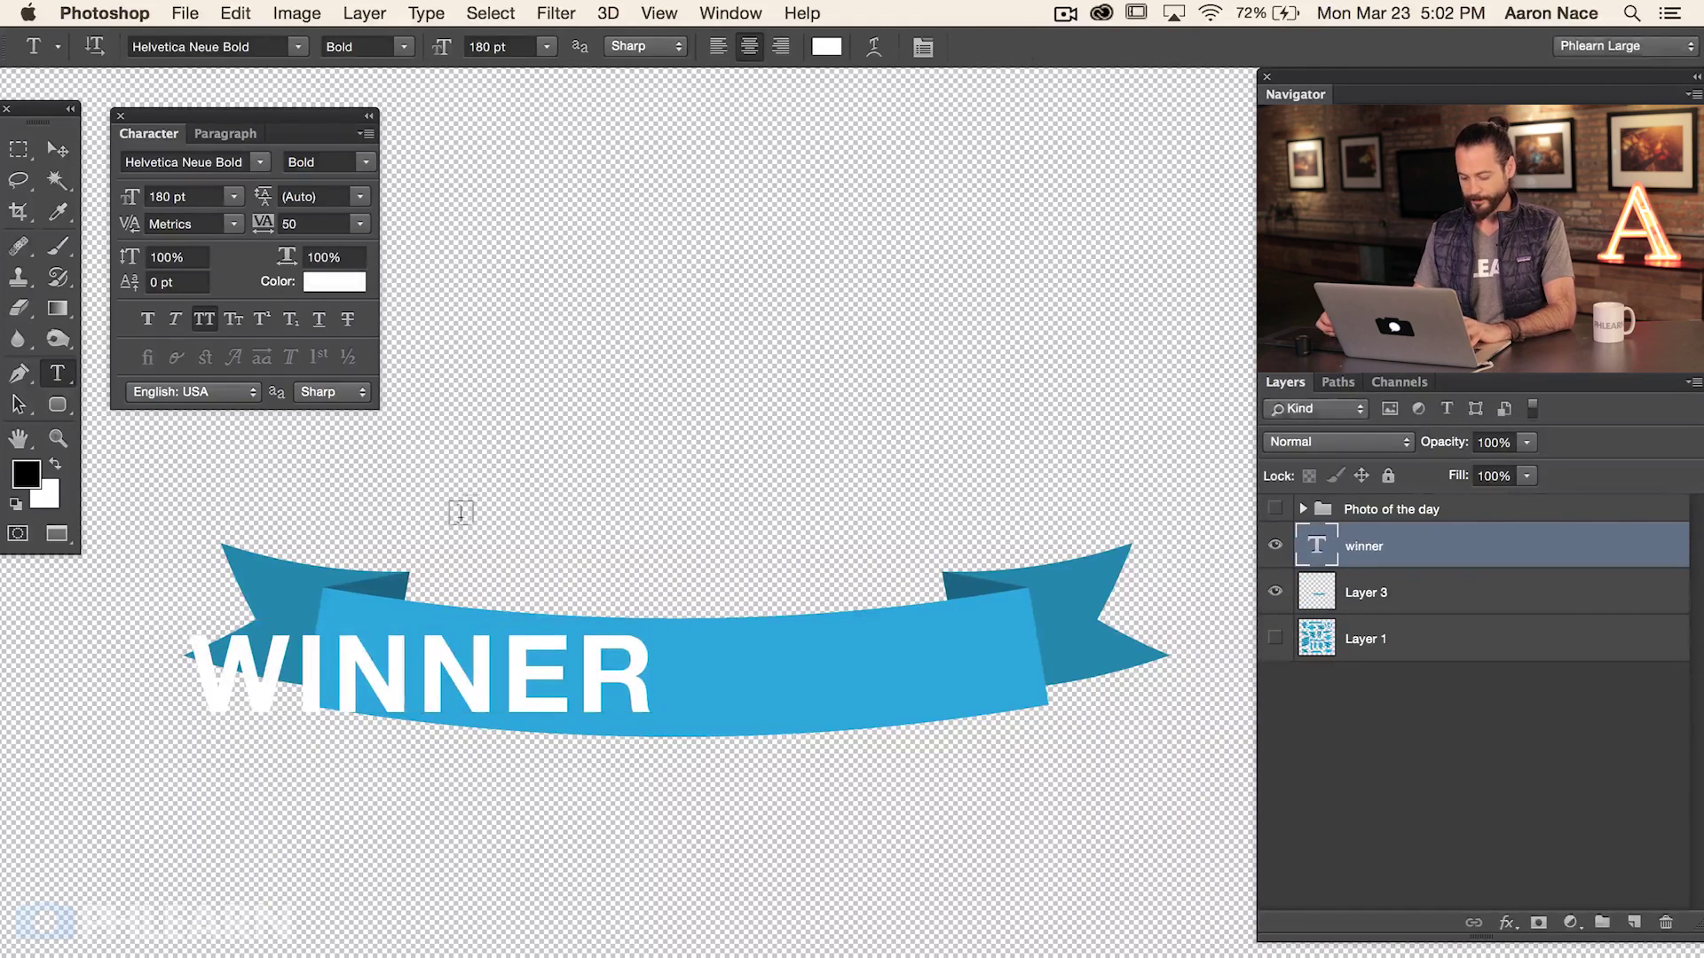
Step: Move the WINNER text to the middle of the curved banner's front band
key(v)
drag(531, 700, 636, 674)
drag(757, 679, 766, 686)
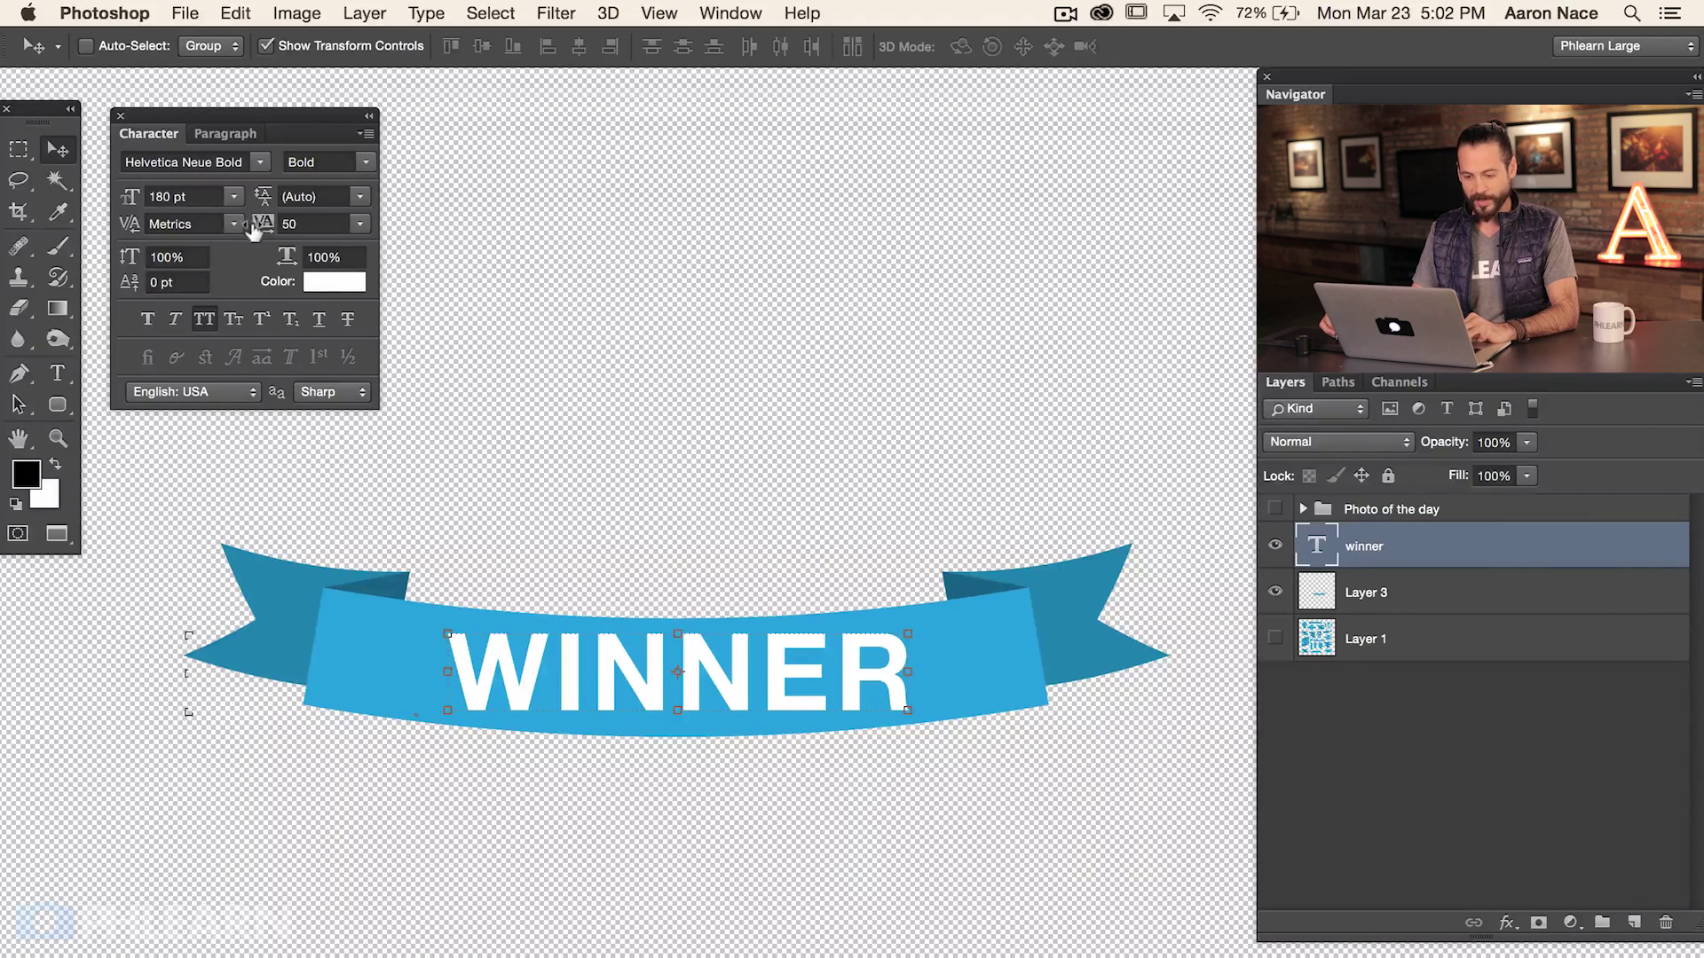
Step: Try a tracking of 370 on the WINNER text and reset it to 0
drag(260, 225, 282, 229)
click(317, 227)
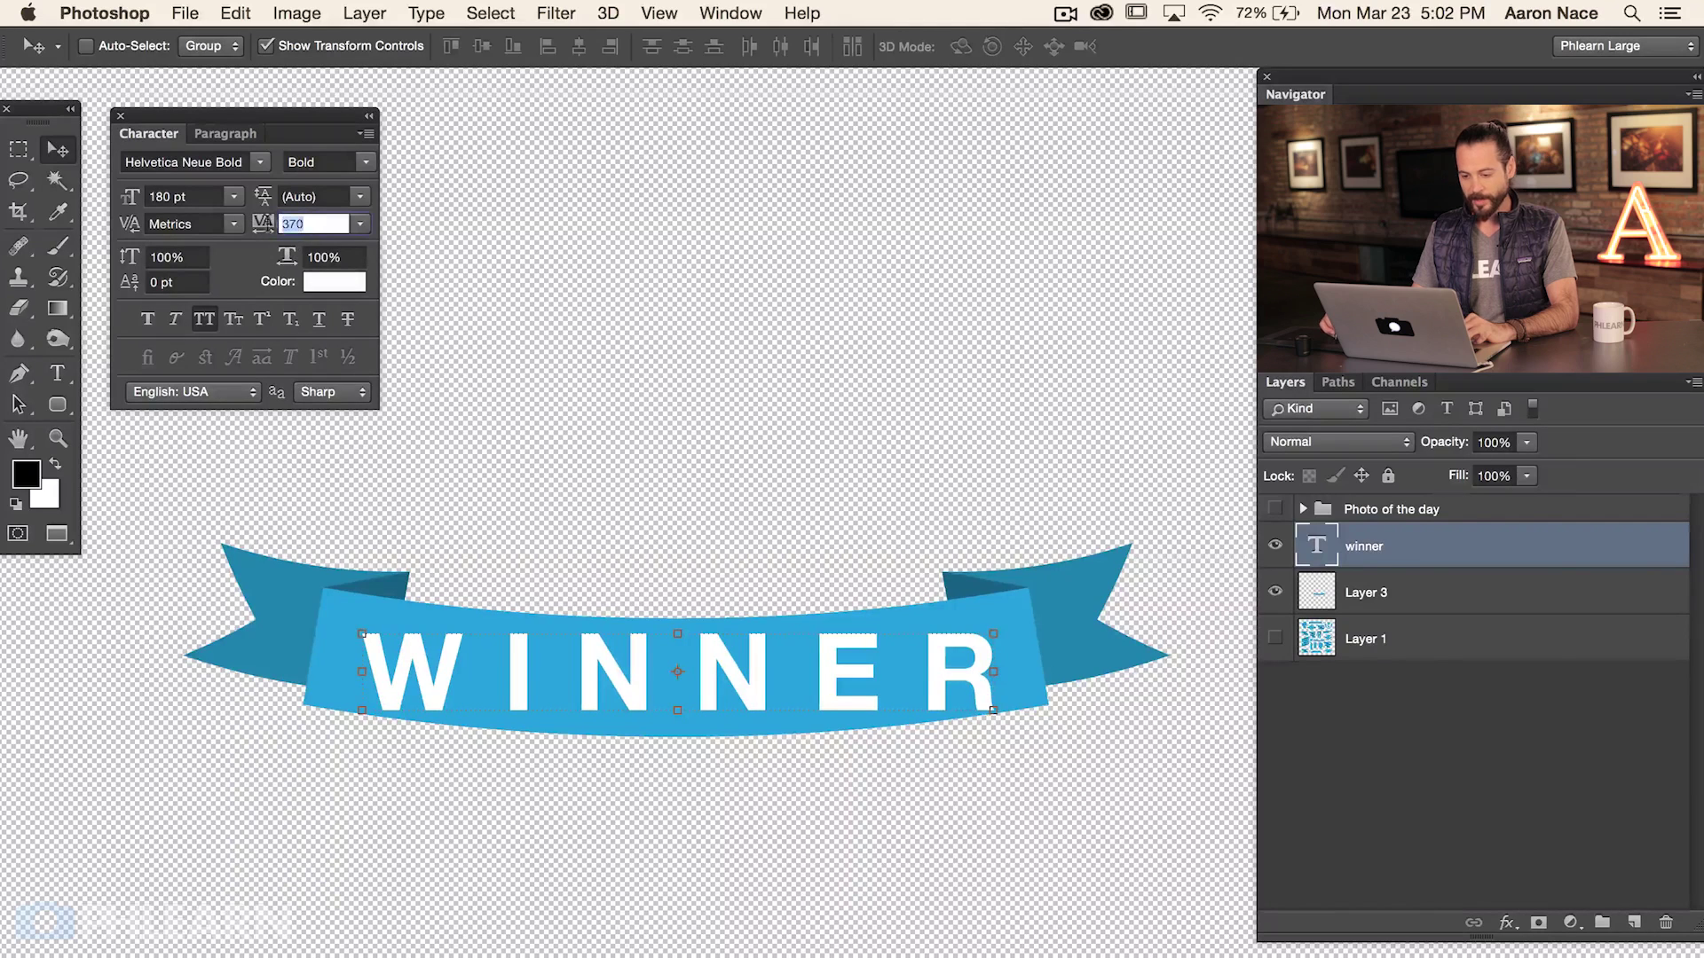
click(356, 226)
click(321, 363)
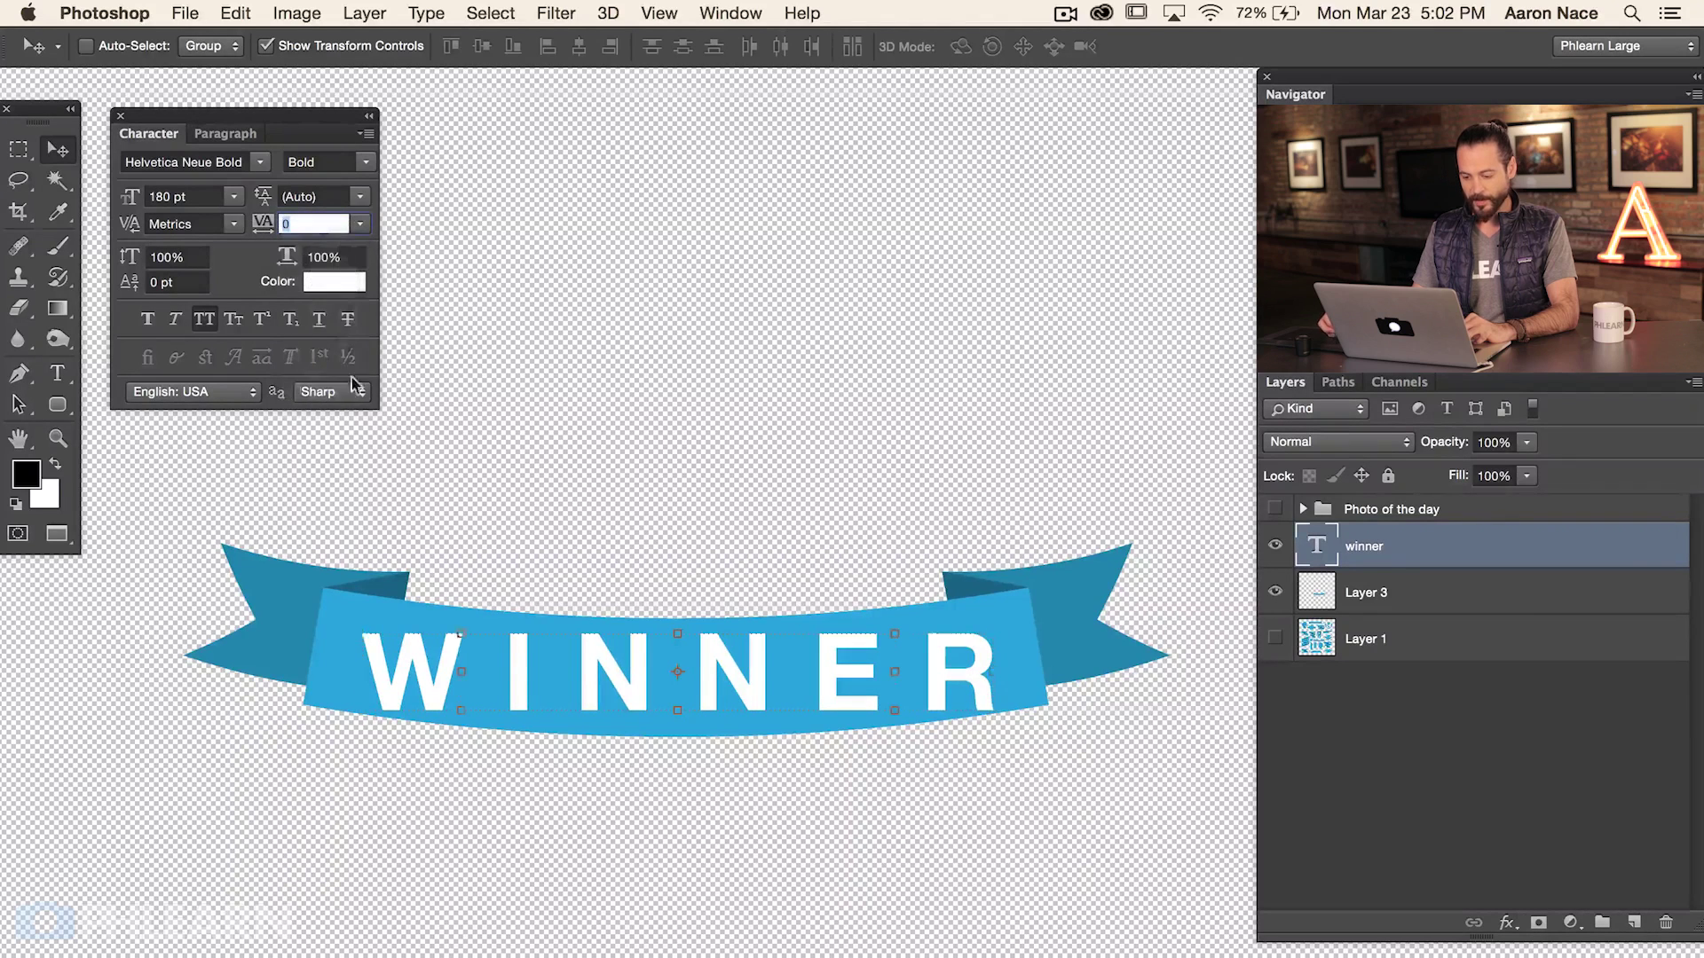
Step: Try horizontal scales of 235% and 0% on the WINNER text and restore it to 100%
mouse_move(286, 258)
mouse_down()
mouse_move(346, 272)
mouse_move(288, 258)
mouse_move(316, 258)
mouse_up()
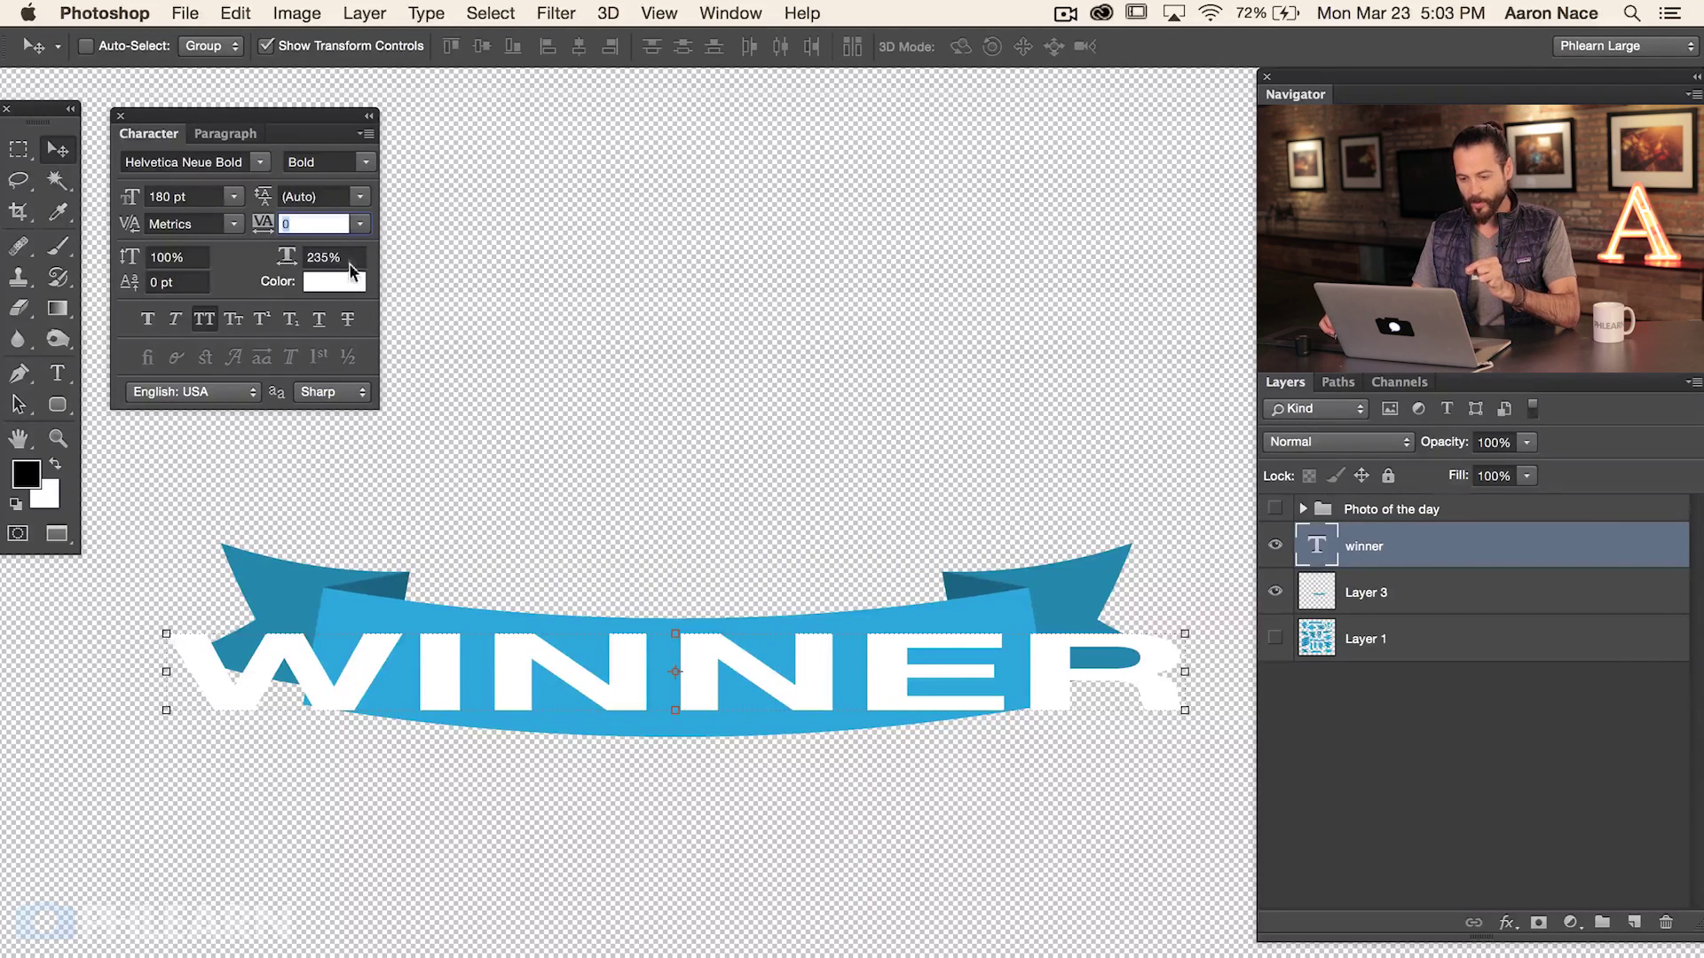
click(352, 257)
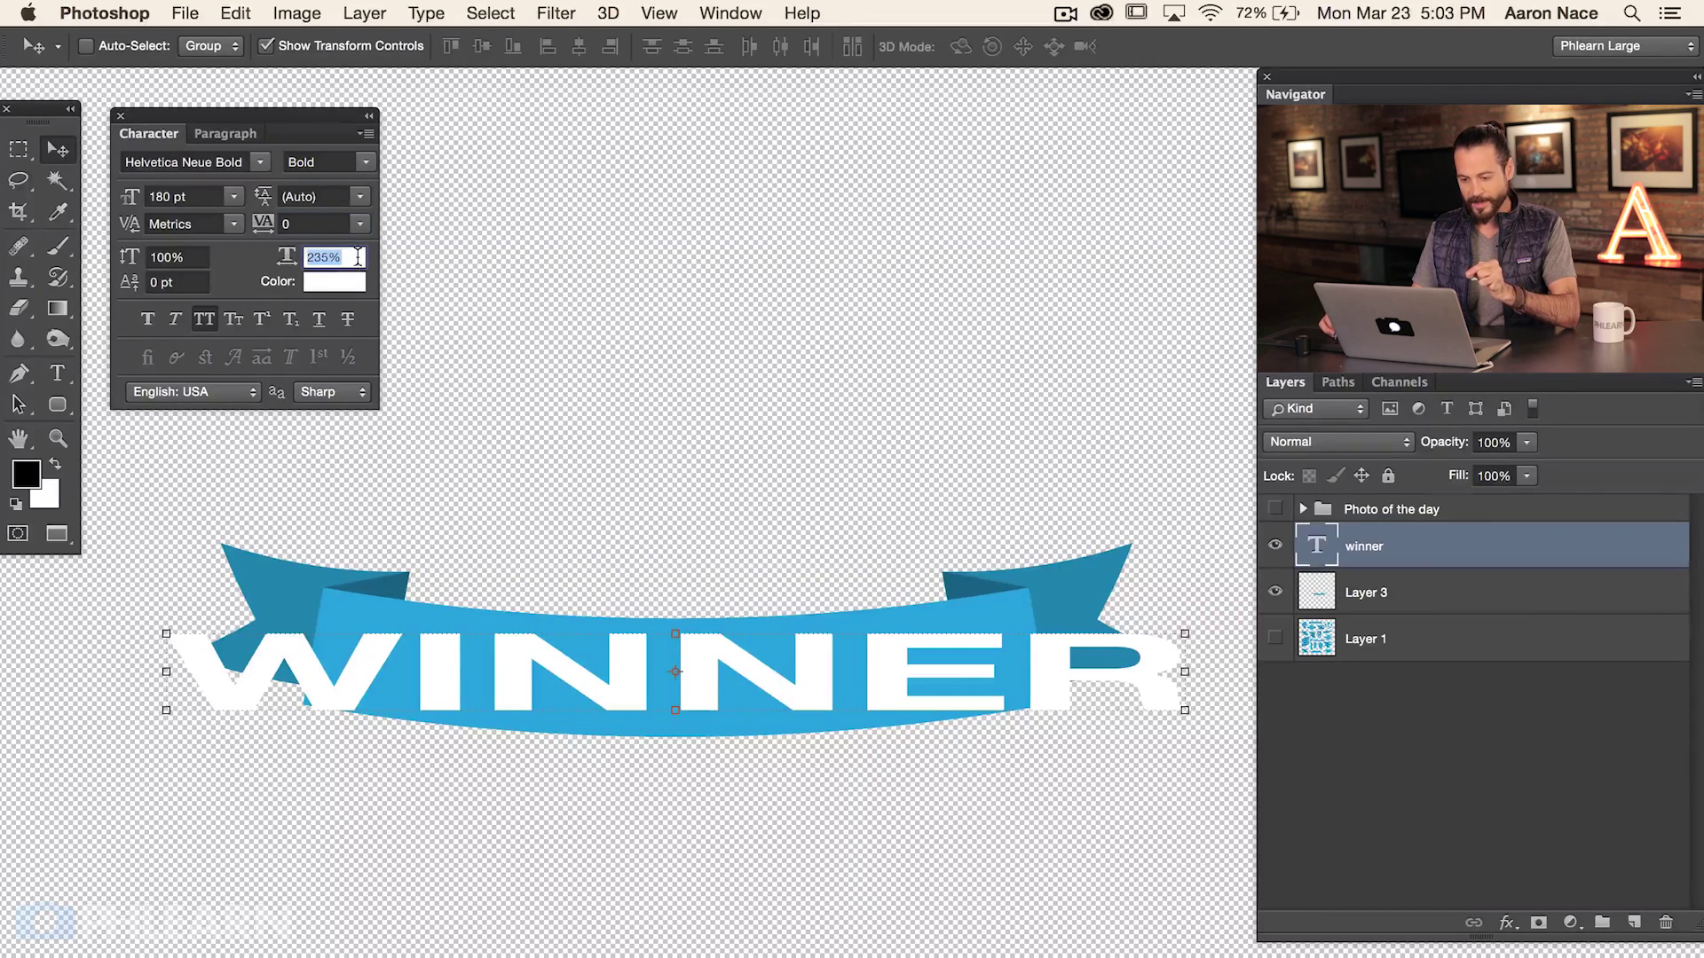
text(0)
key(Return)
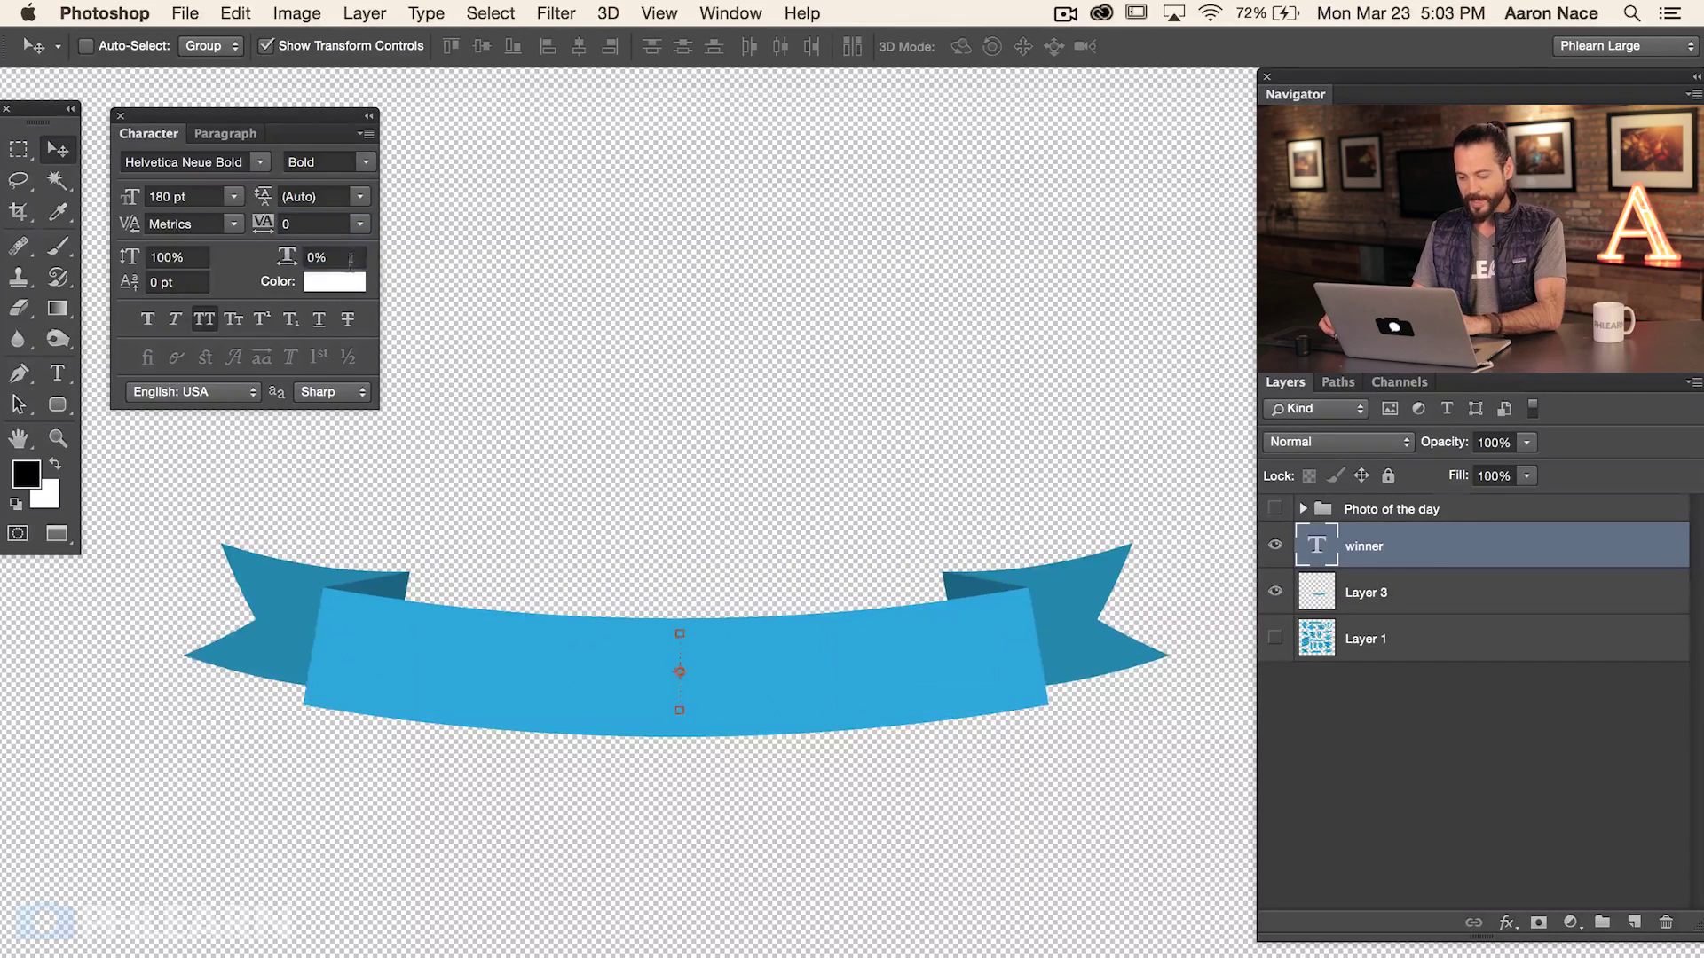
click(335, 257)
text(100)
key(Return)
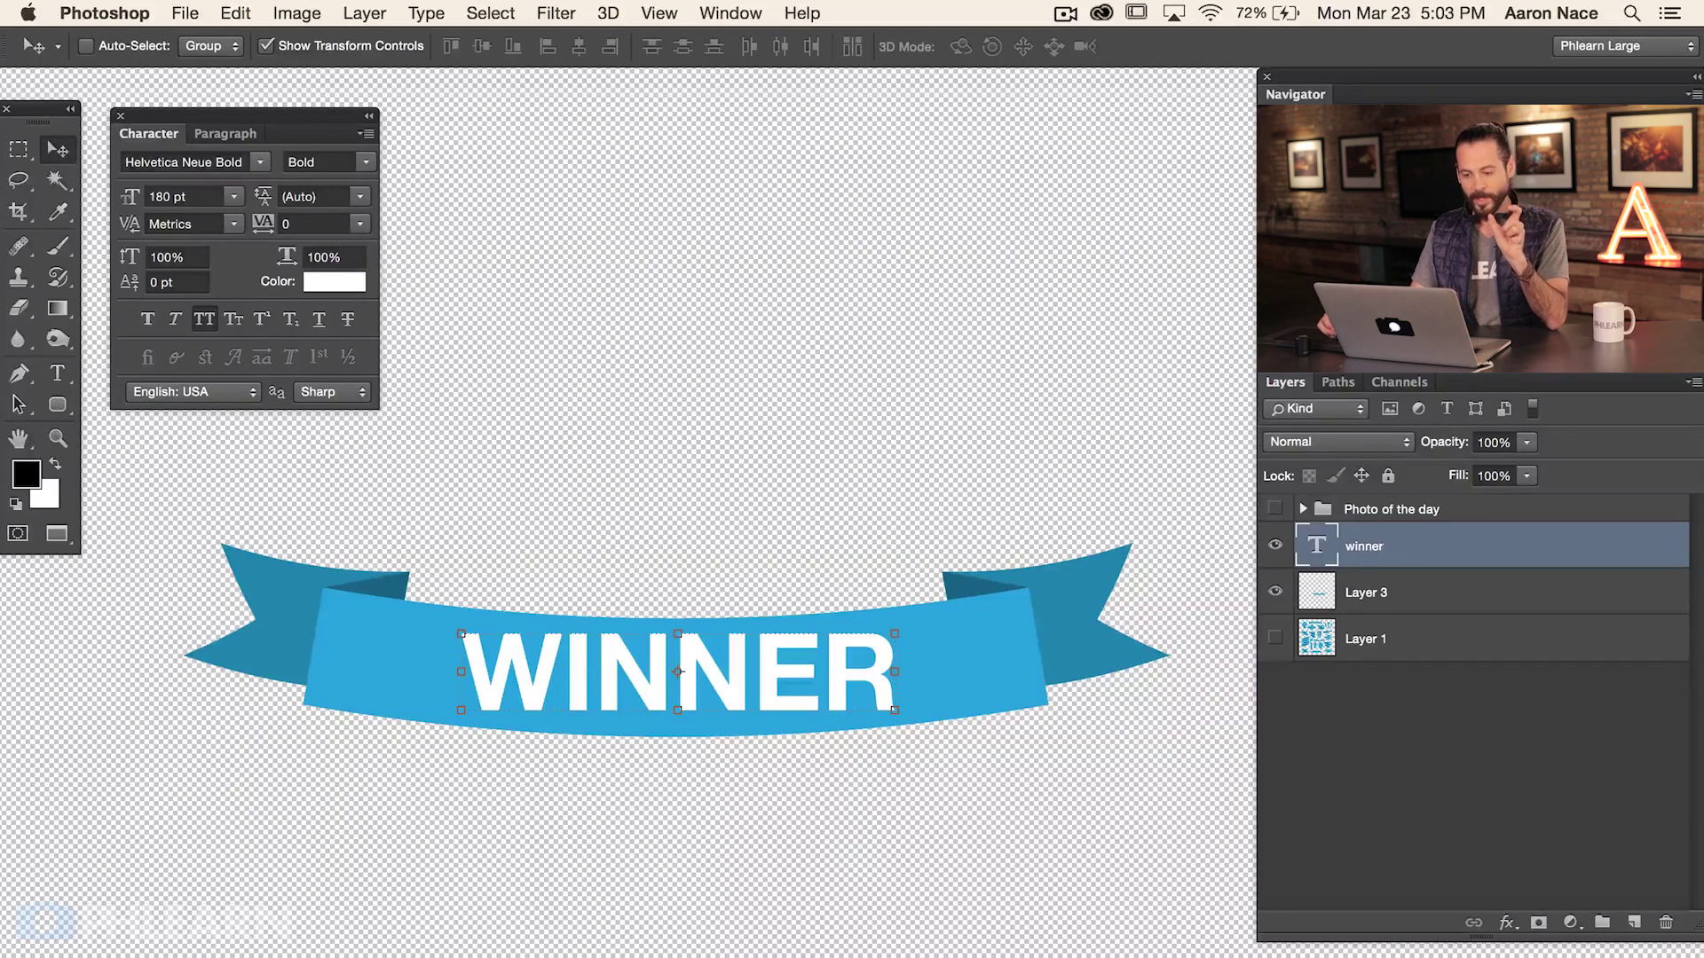
Step: Compare tracking presets of 200 and -100 on the WINNER text, returning to 200
click(360, 225)
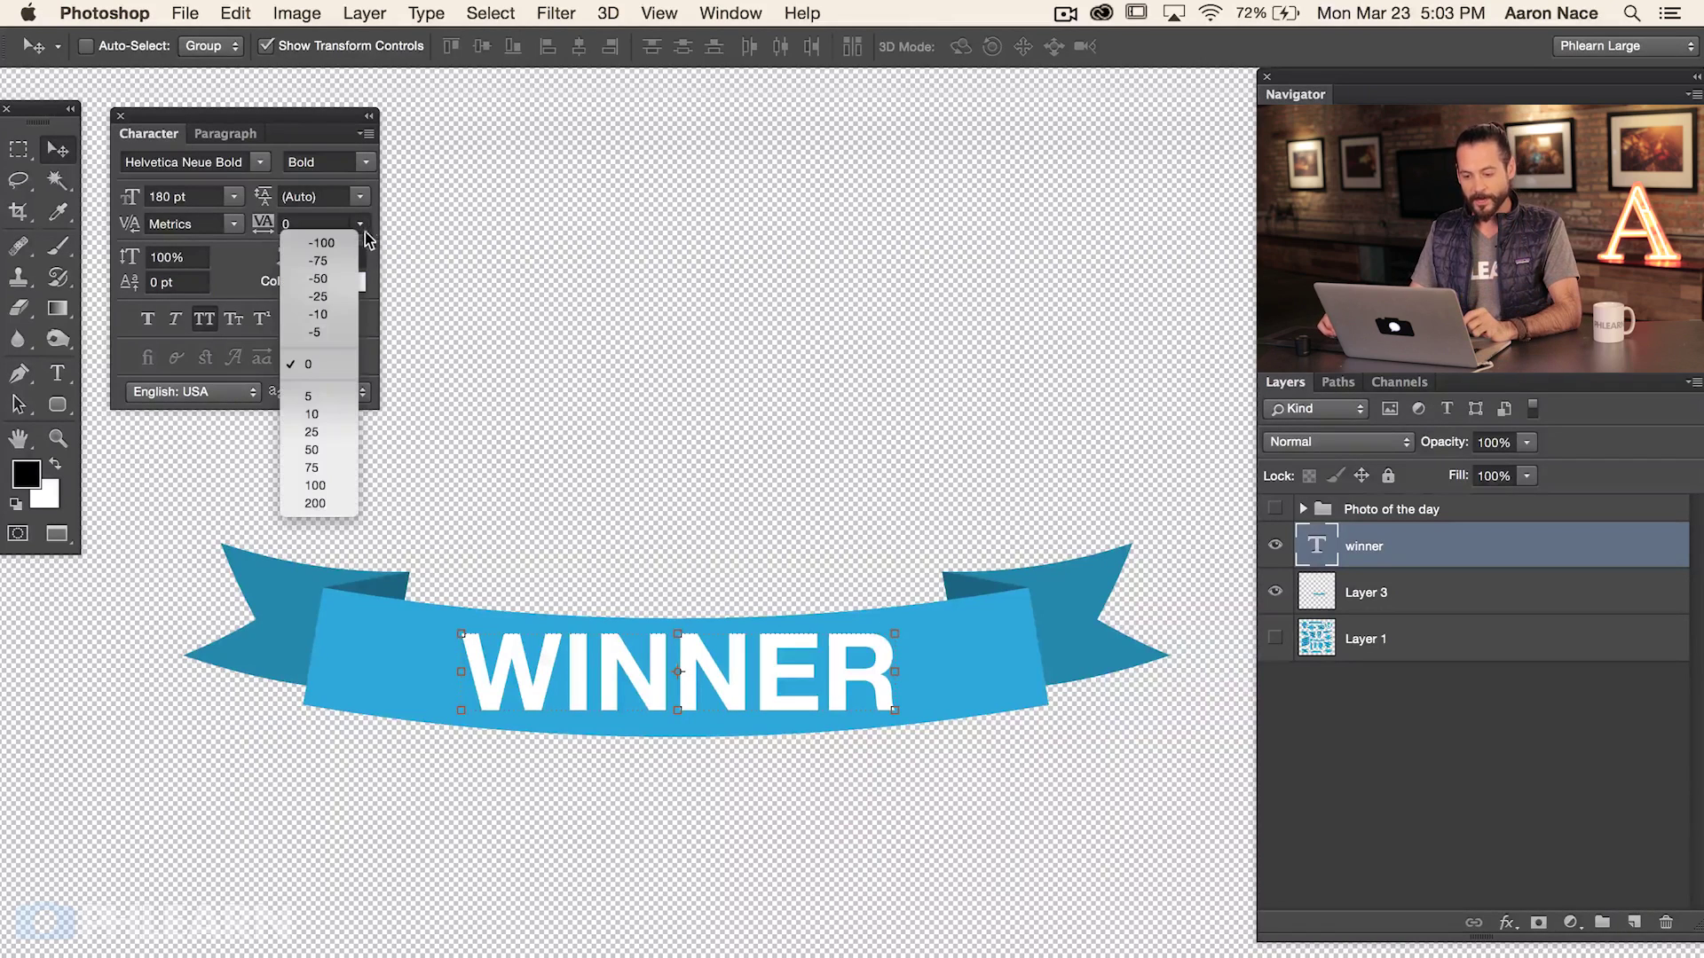
click(336, 503)
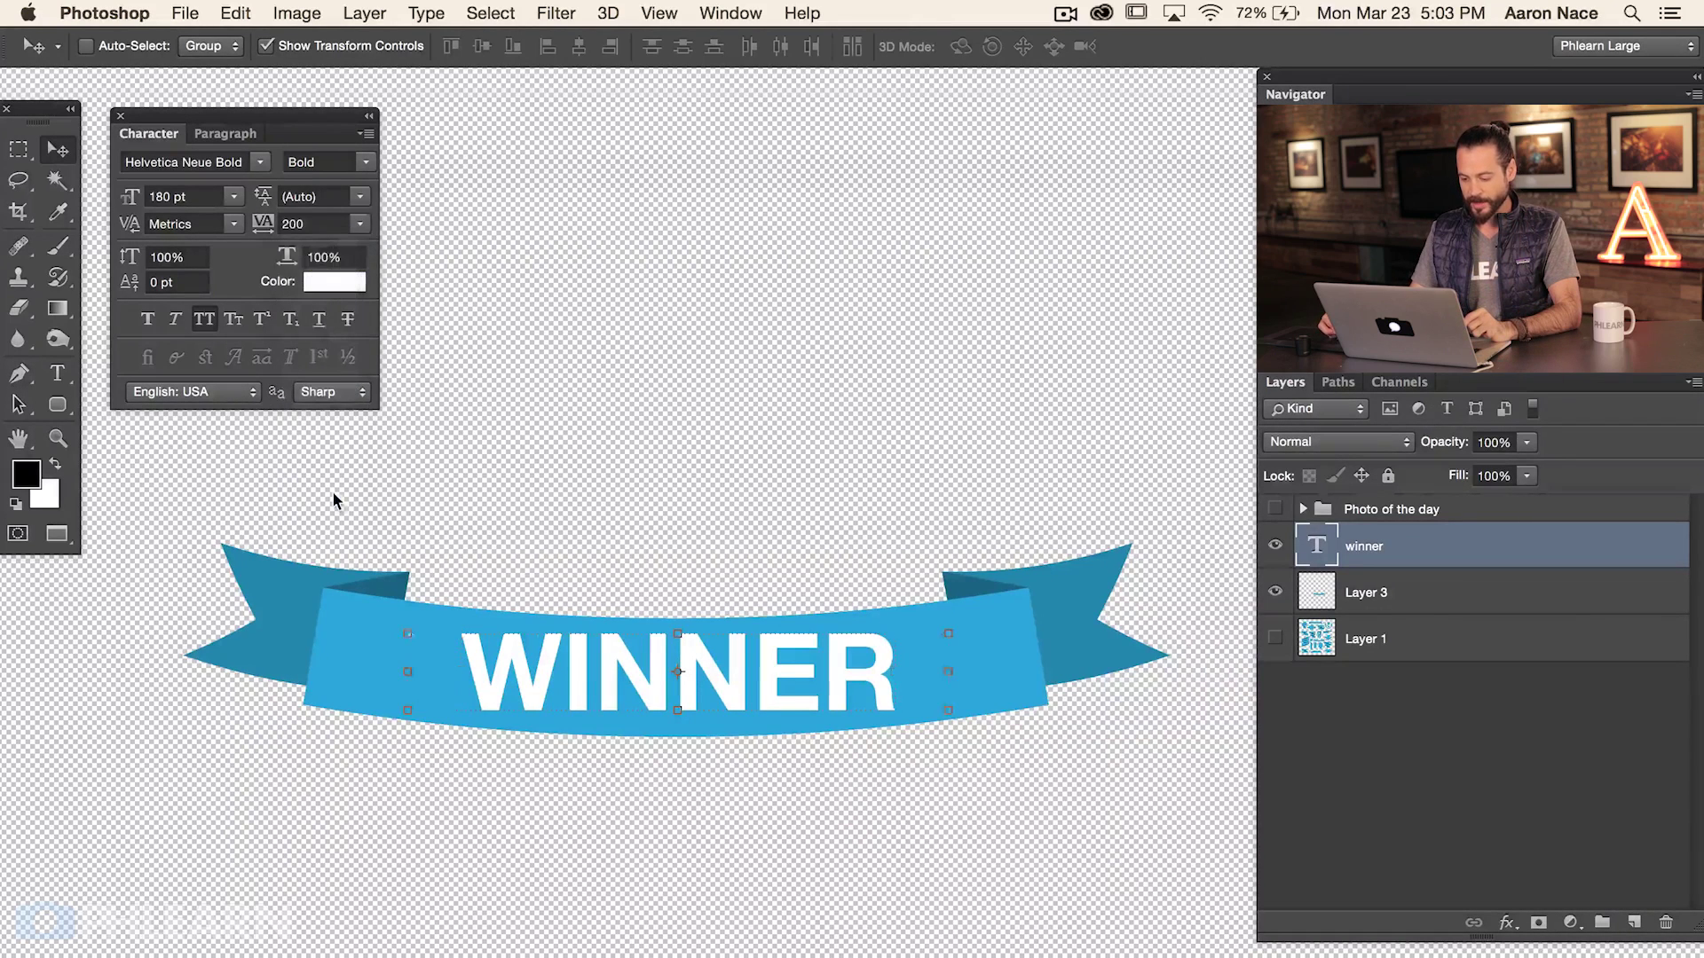
click(360, 226)
click(353, 248)
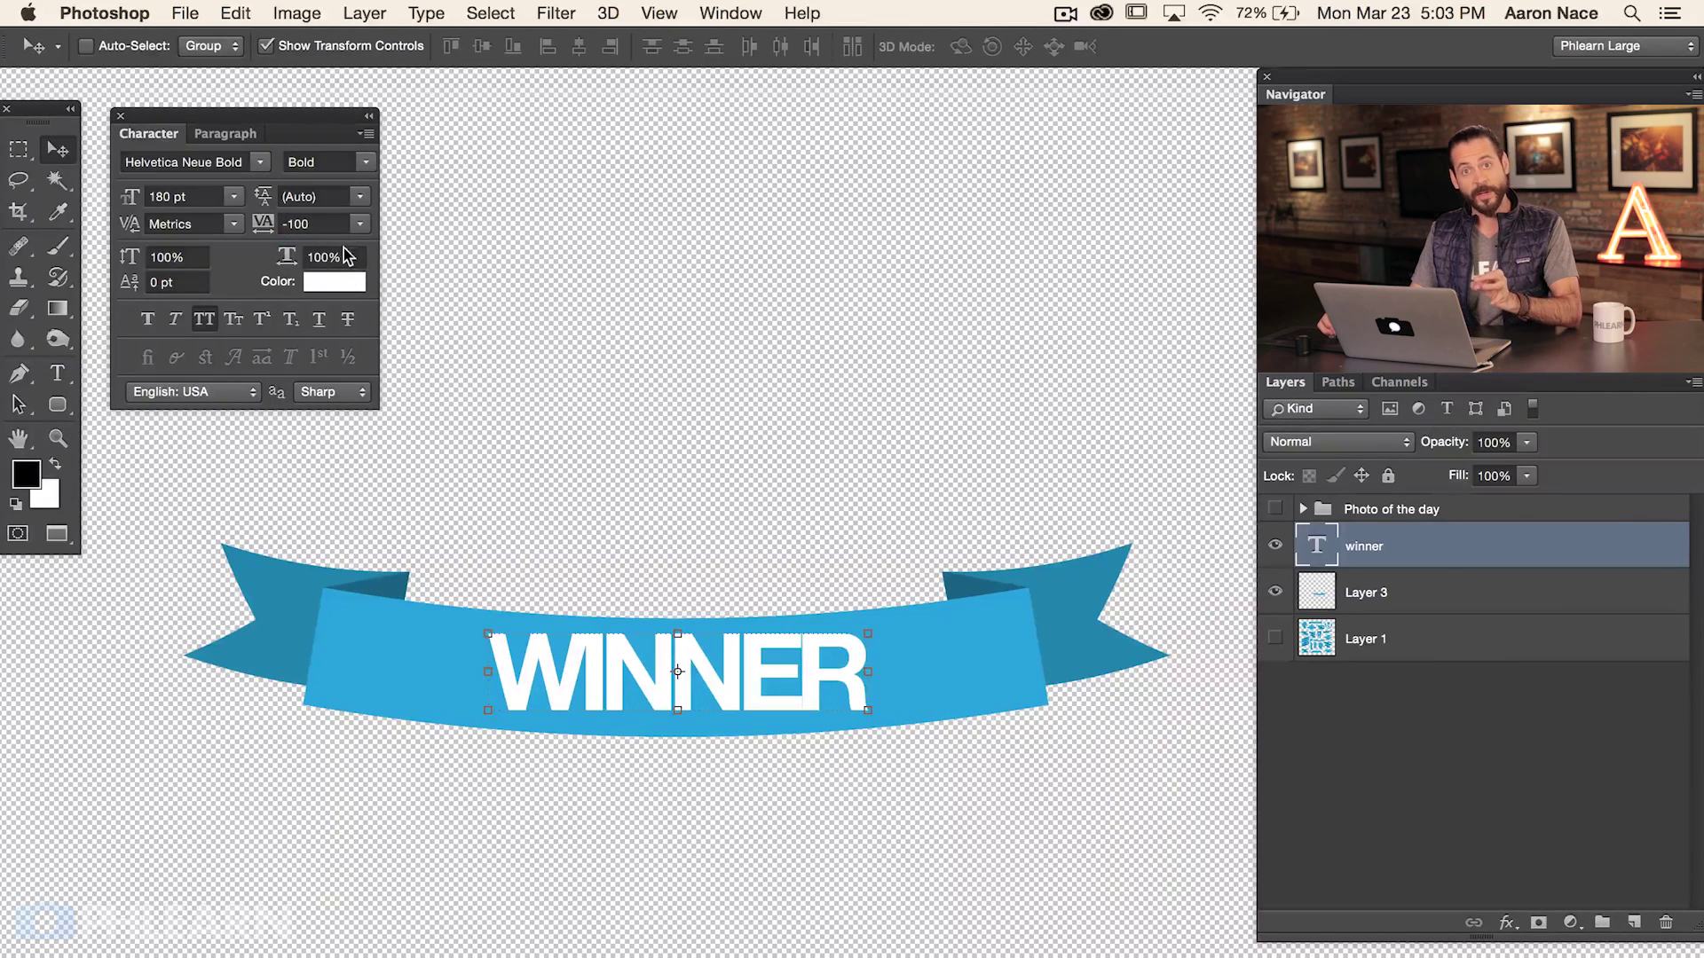
click(362, 226)
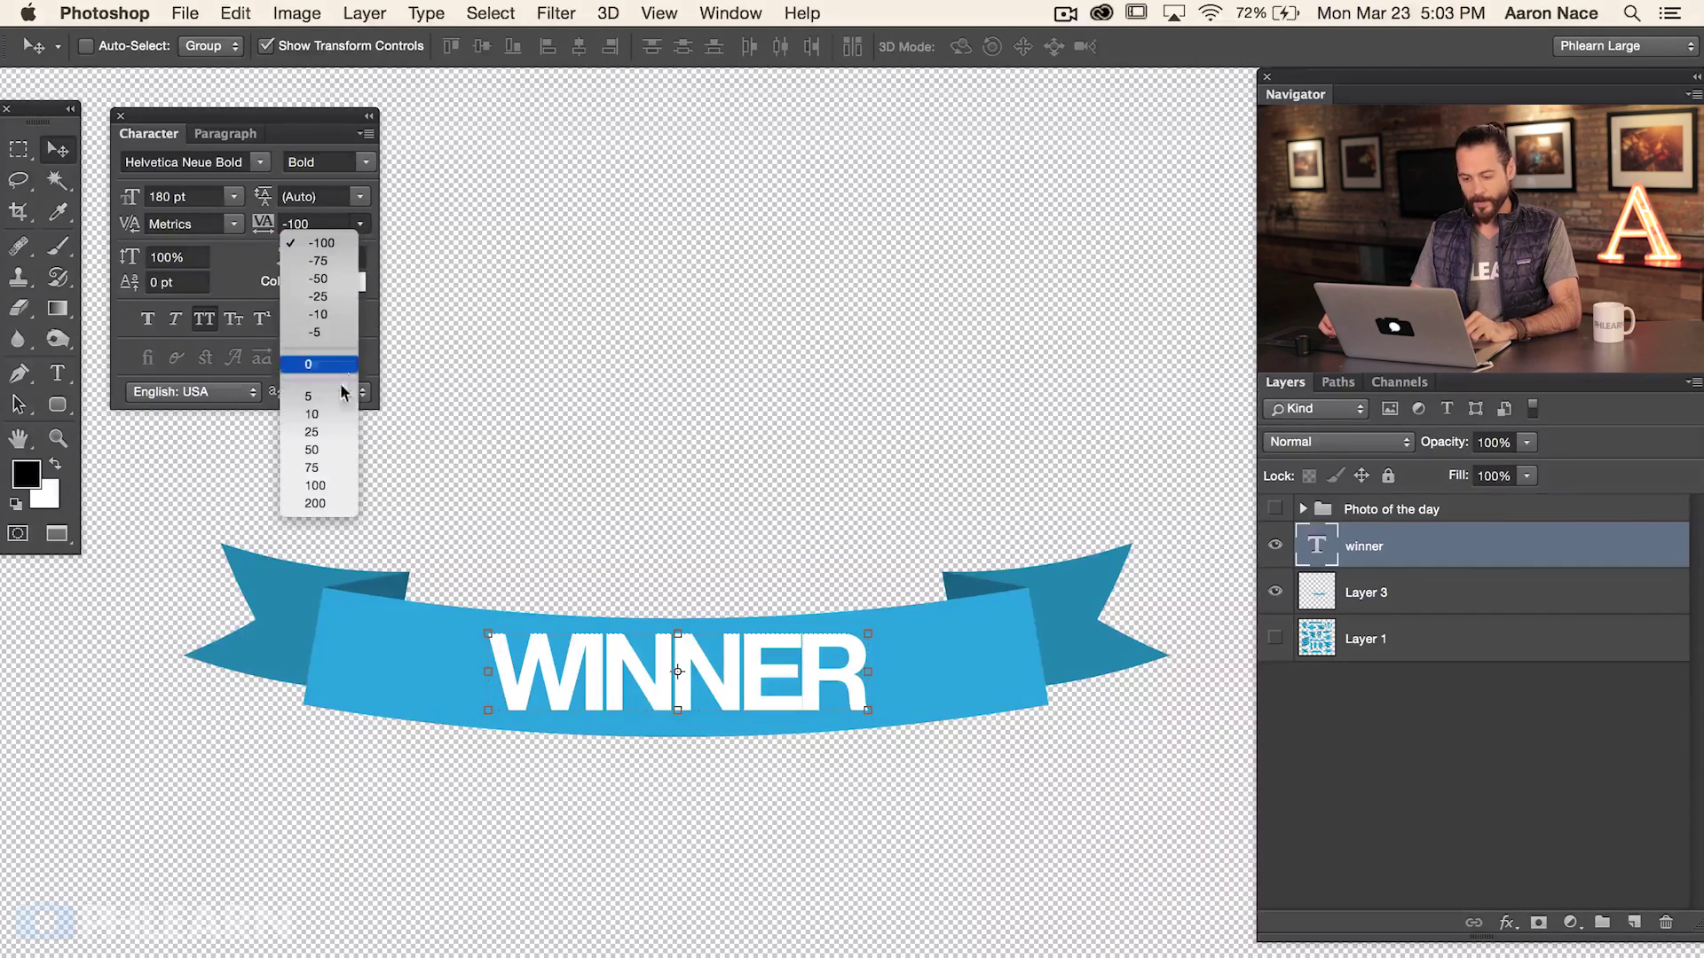
click(330, 503)
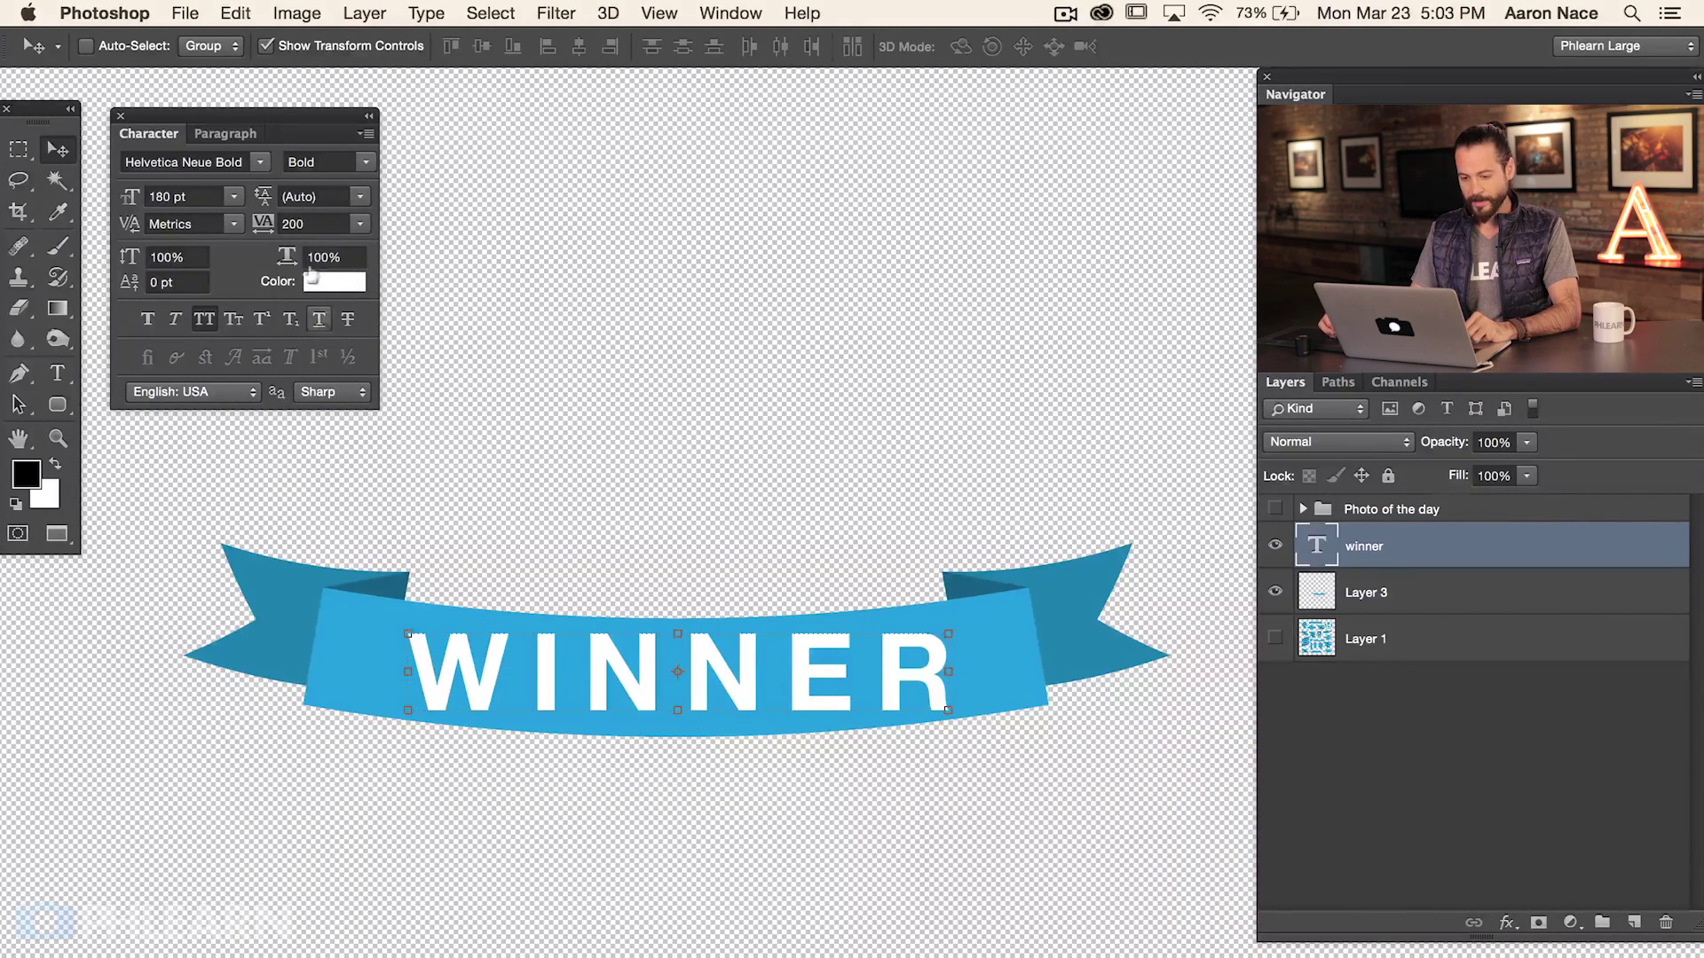
Step: Set the WINNER text's tracking to 300
double_click(299, 225)
text(30)
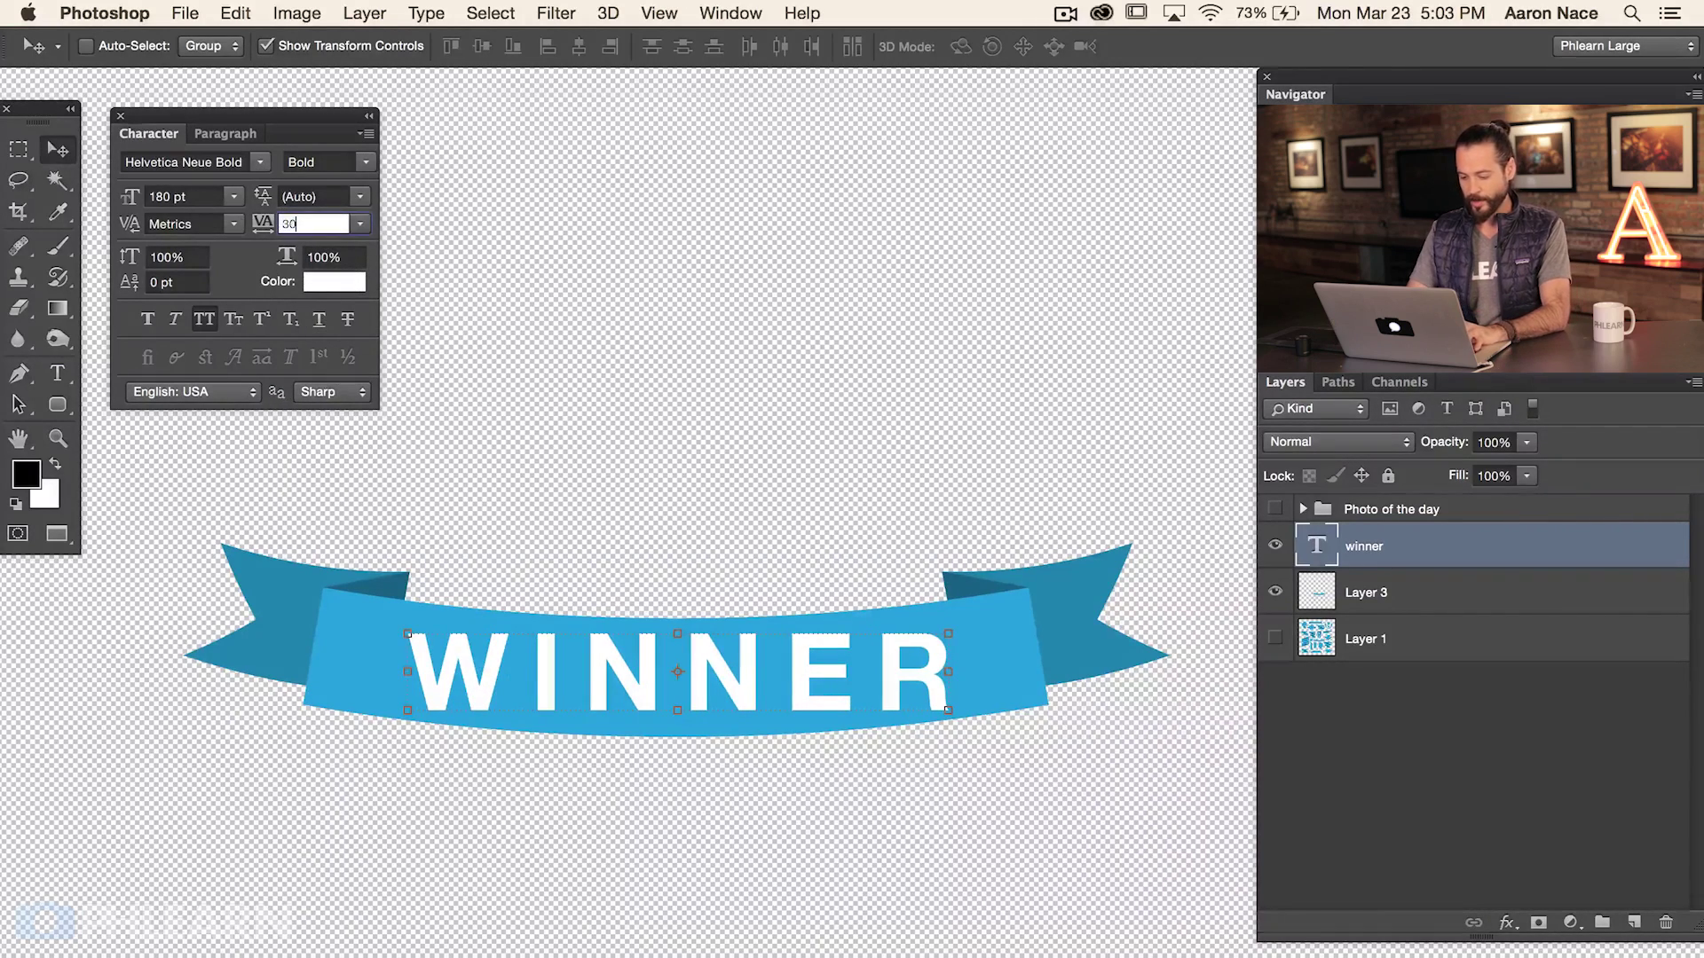
text(0)
key(Return)
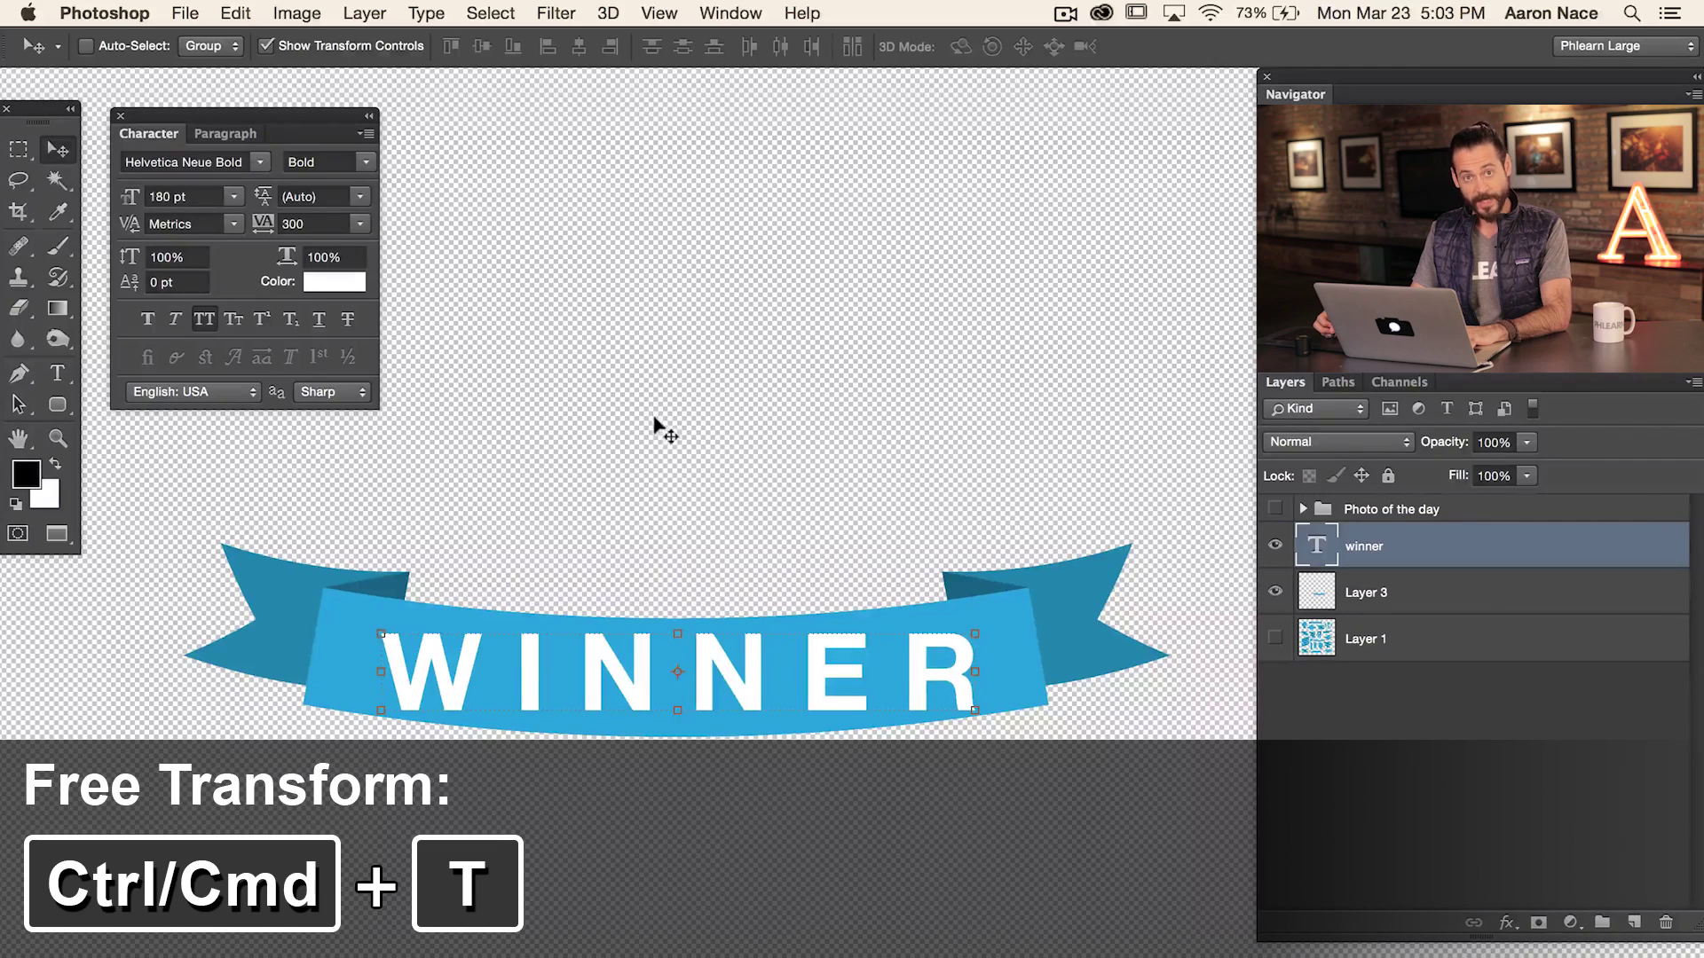
Step: Warp the WINNER text with the Arc style, setting a bend of about -10.6% to follow the banner's curve
key(super+t)
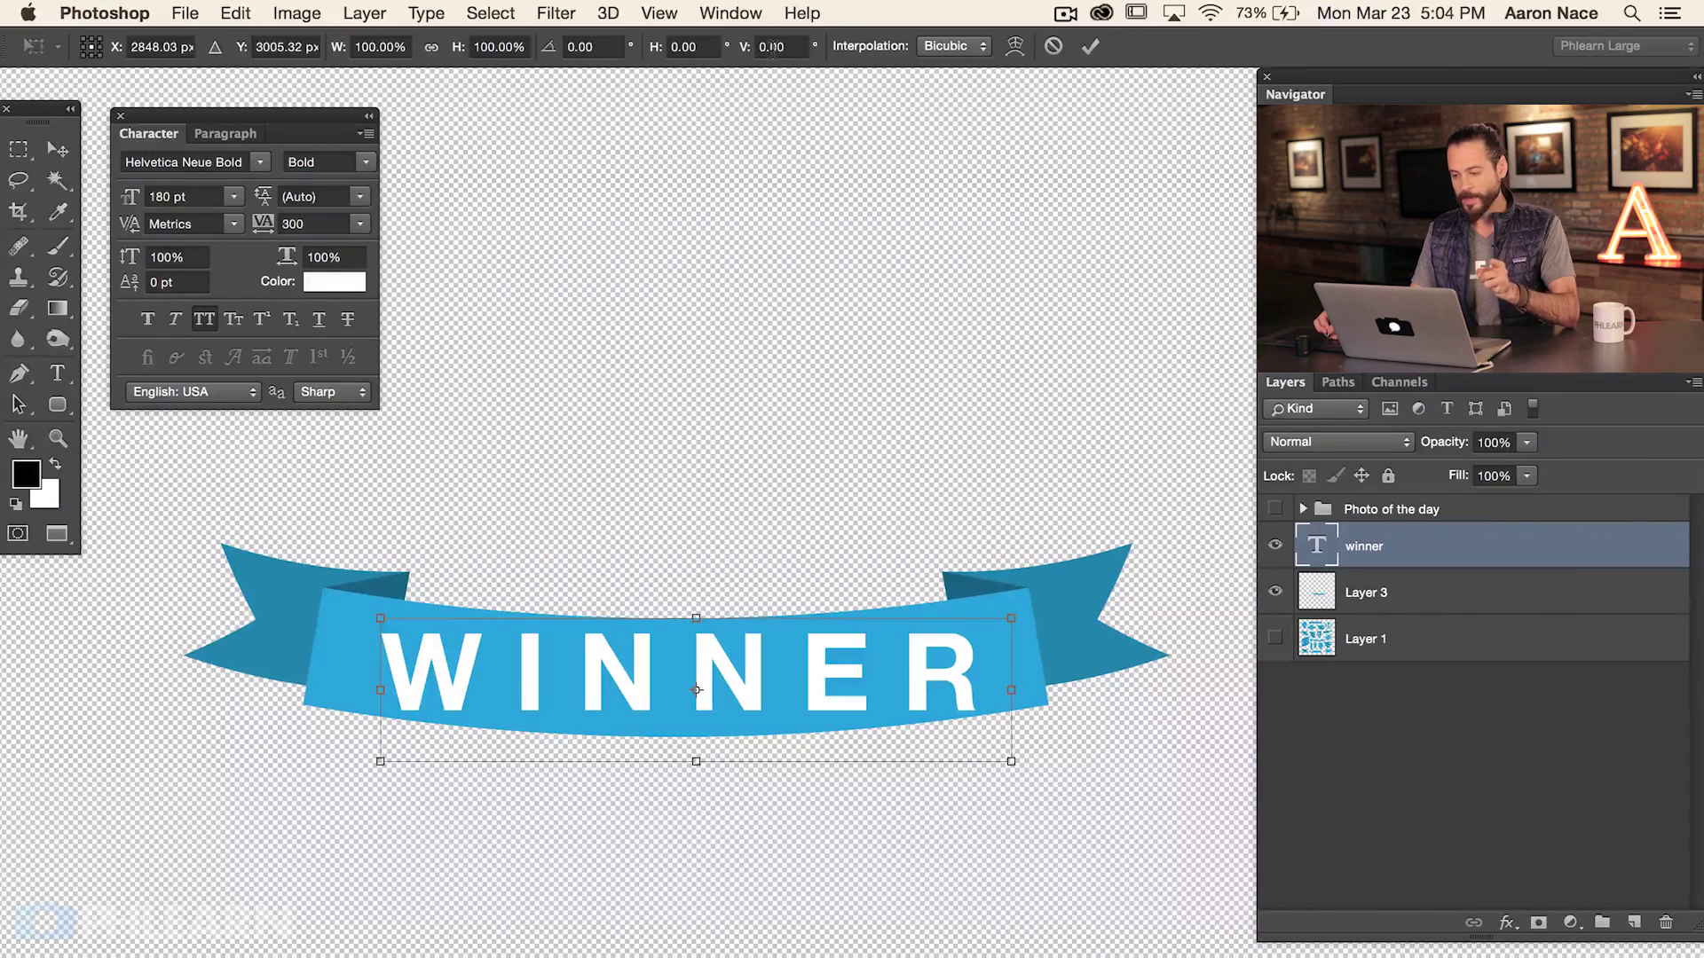
click(1013, 47)
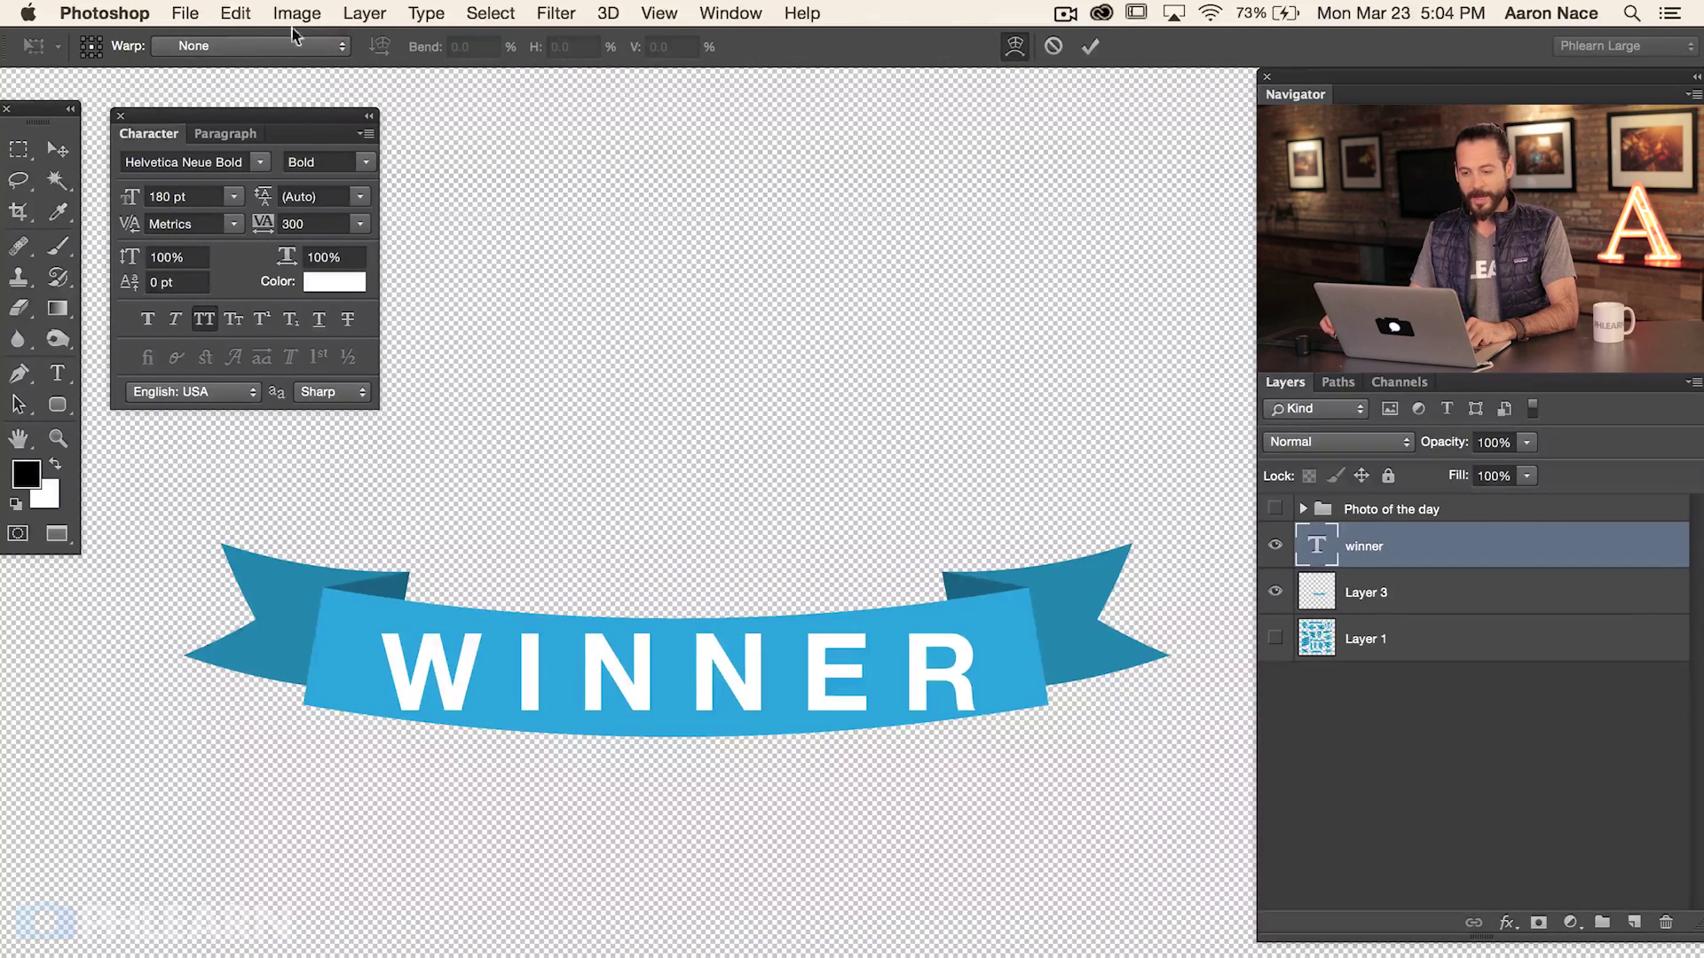
click(213, 48)
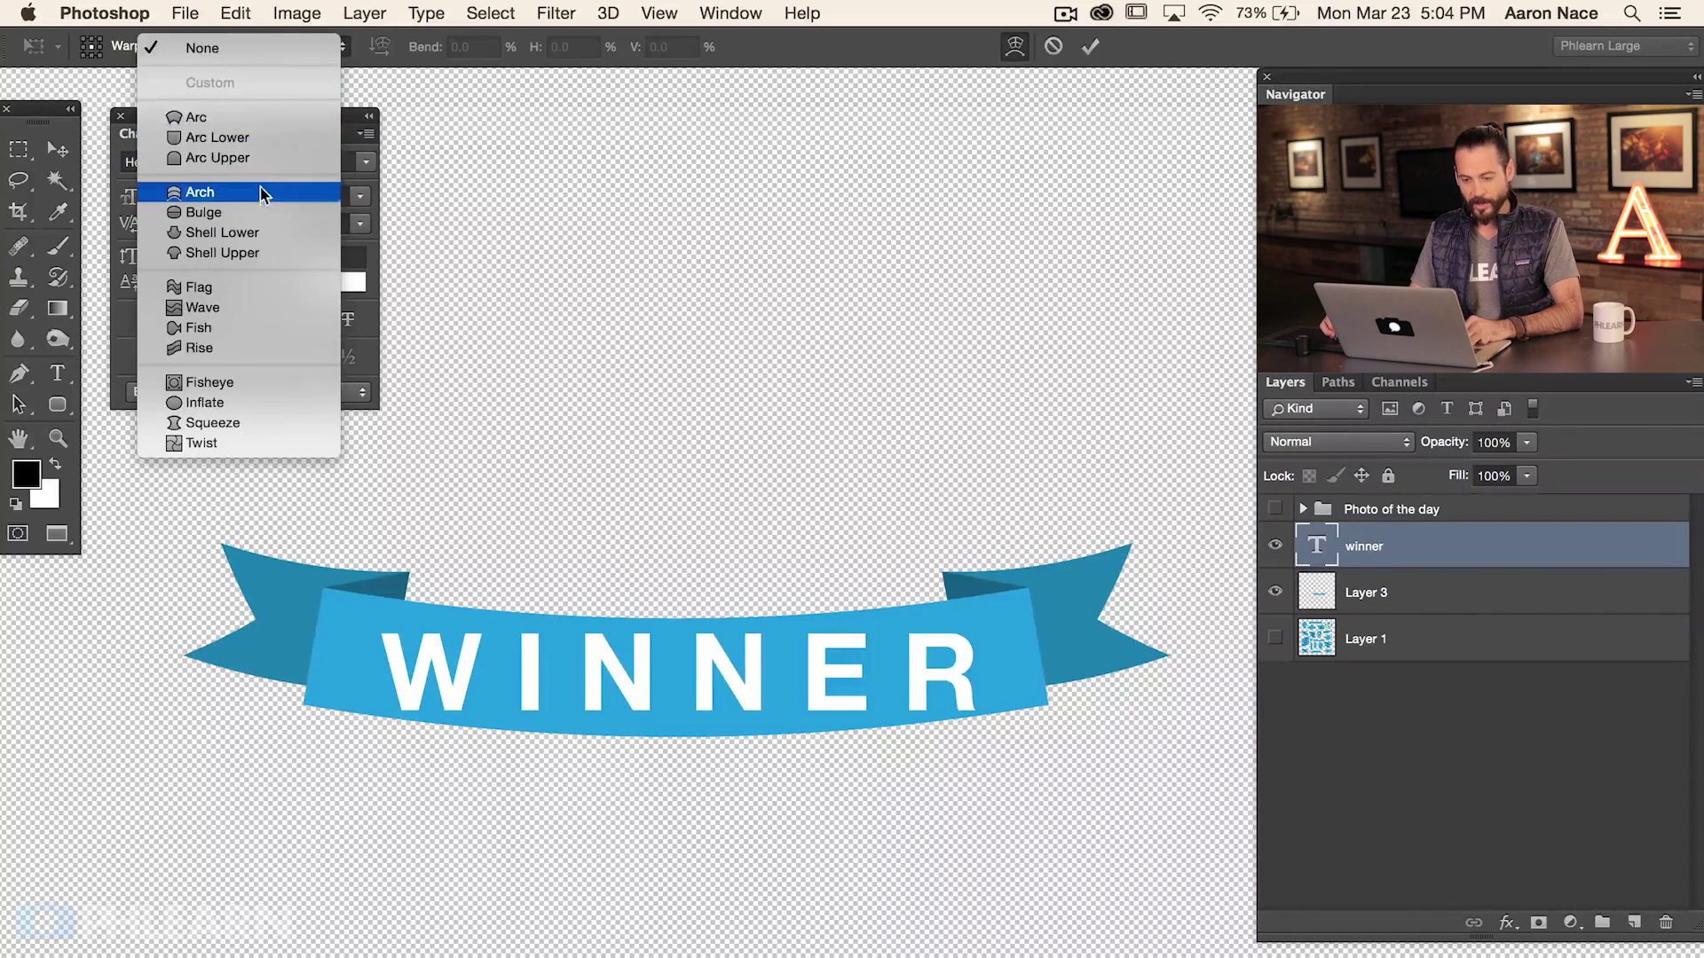
click(289, 116)
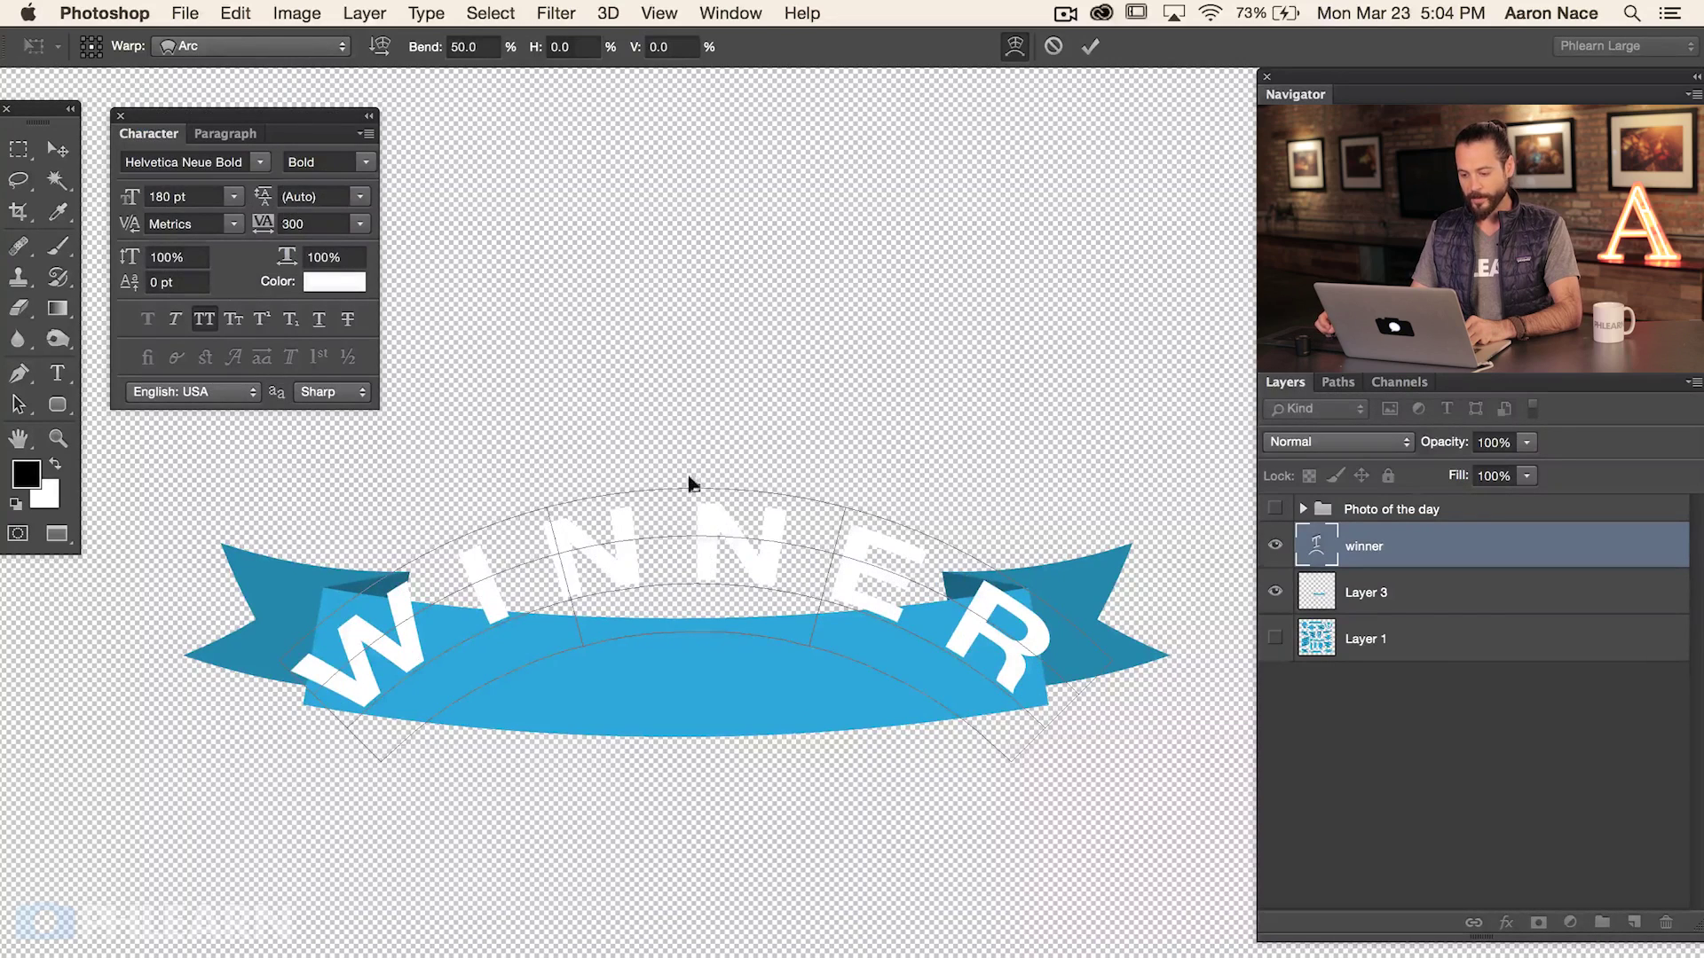
drag(693, 491, 682, 639)
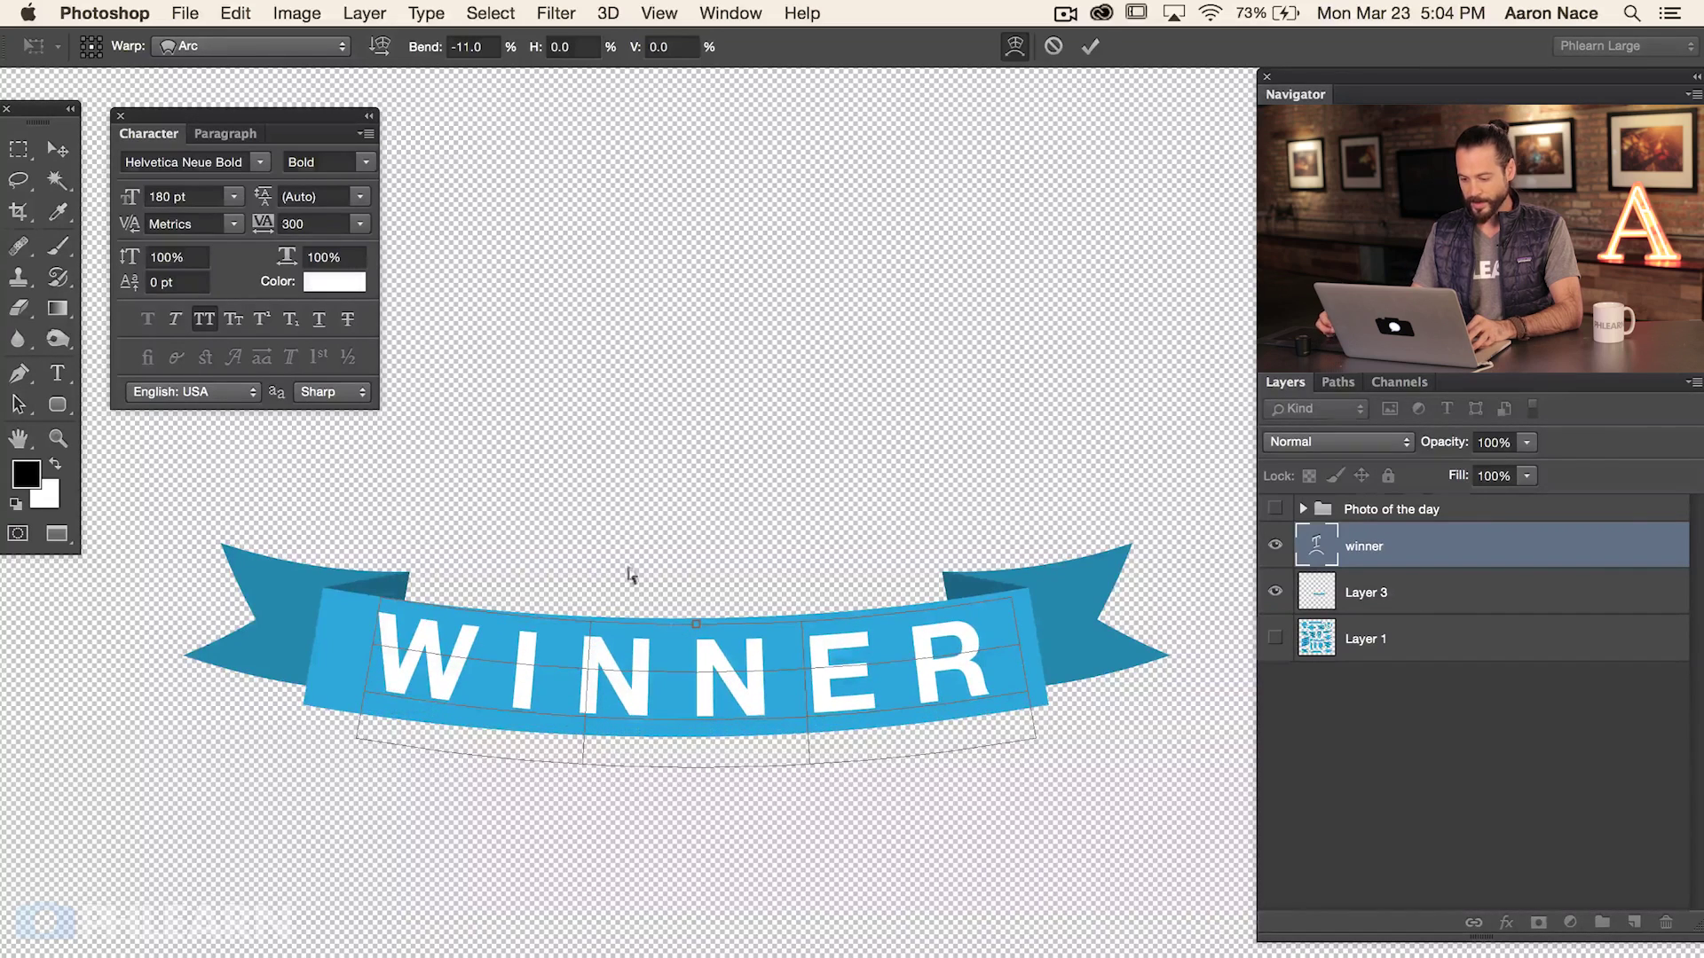
drag(686, 615, 687, 613)
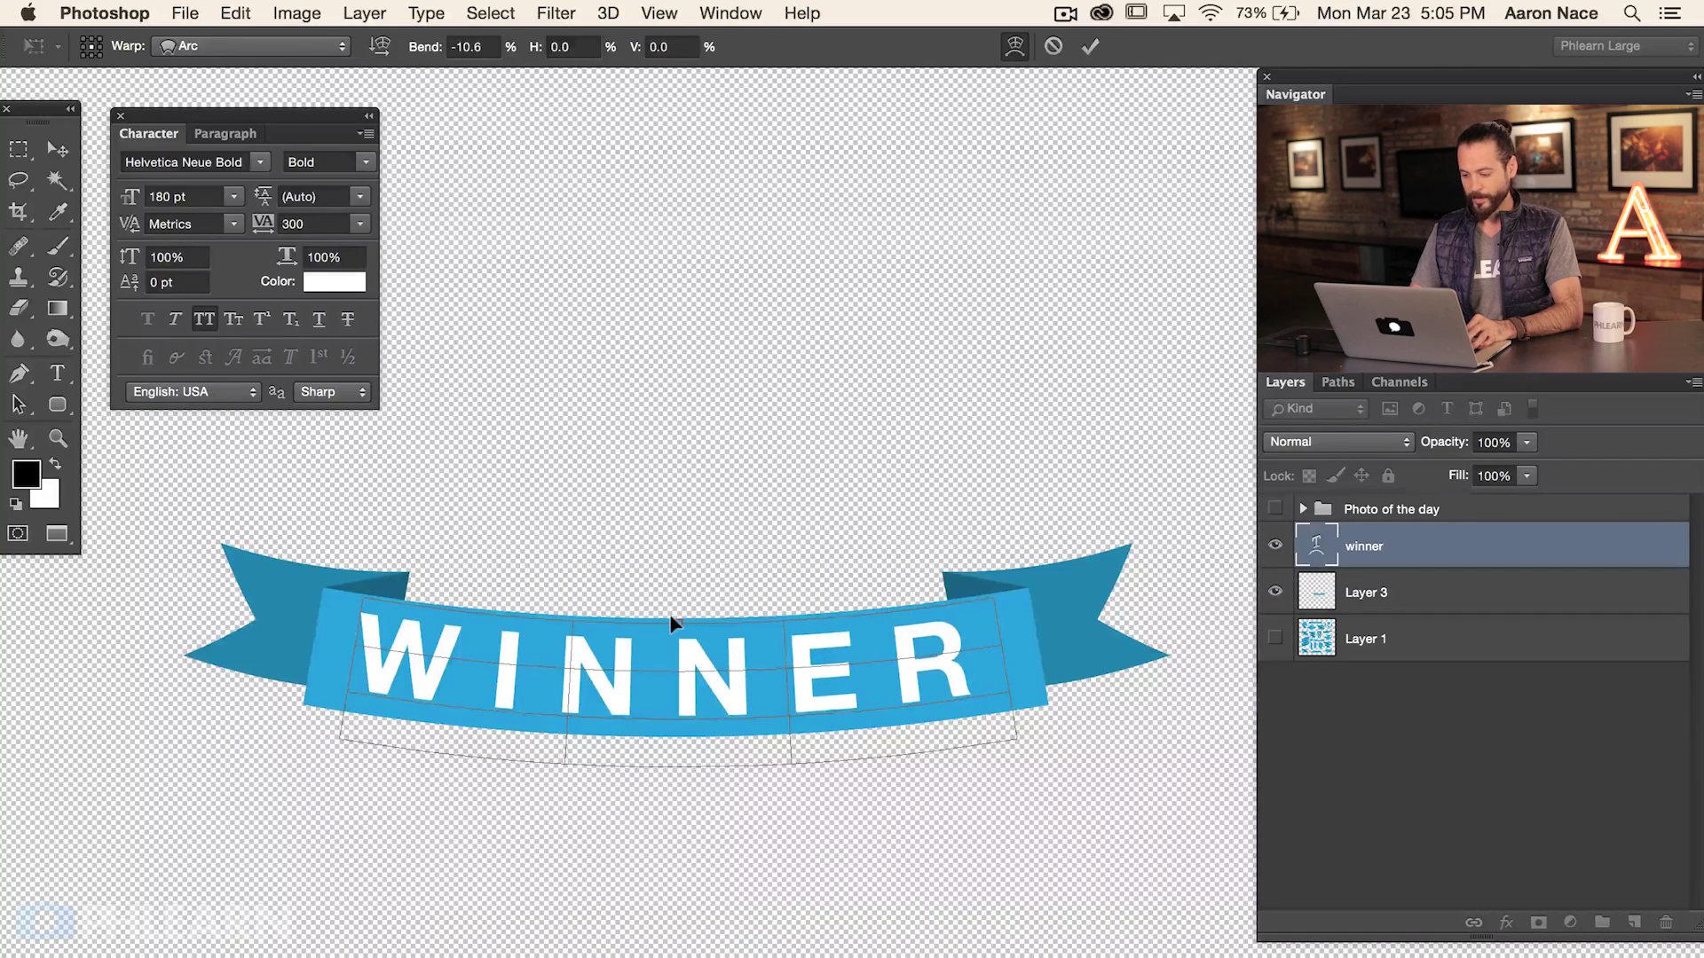
Step: Try the Arc warp in vertical orientation with bends of about 43.6% and -8.3%, and return it to horizontal orientation
drag(429, 48, 901, 105)
drag(424, 46, 906, 92)
click(381, 46)
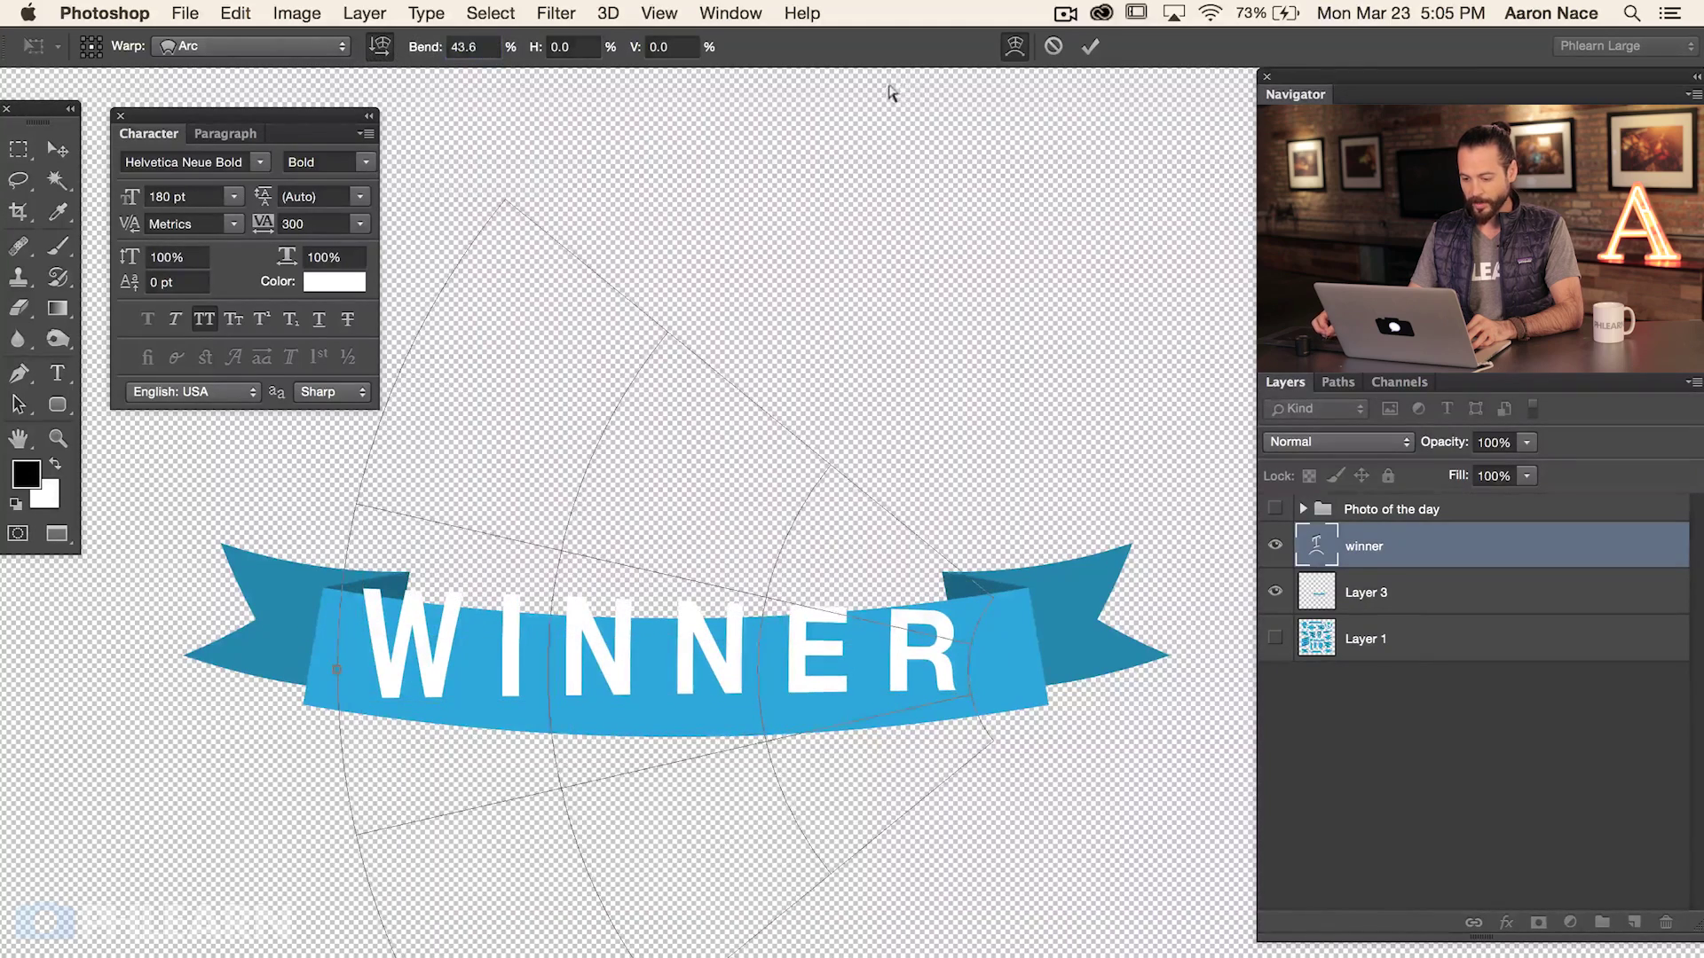
drag(430, 49, 60, 102)
drag(430, 49, 200, 51)
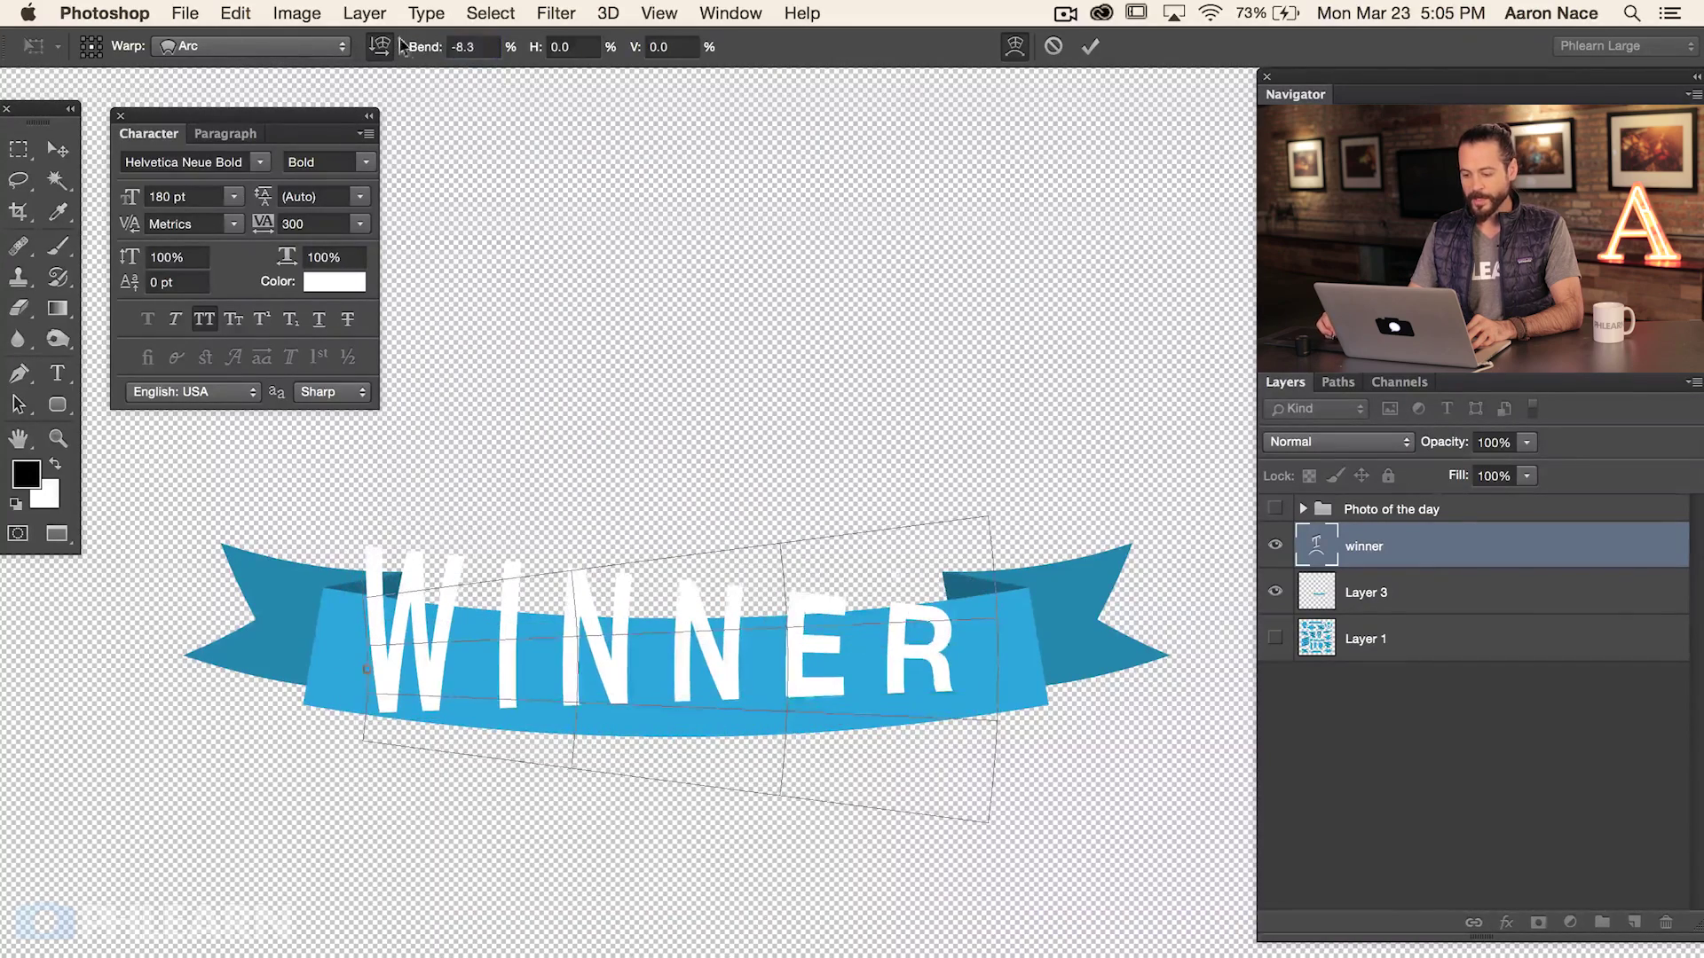
drag(420, 49, 428, 48)
click(468, 47)
click(383, 48)
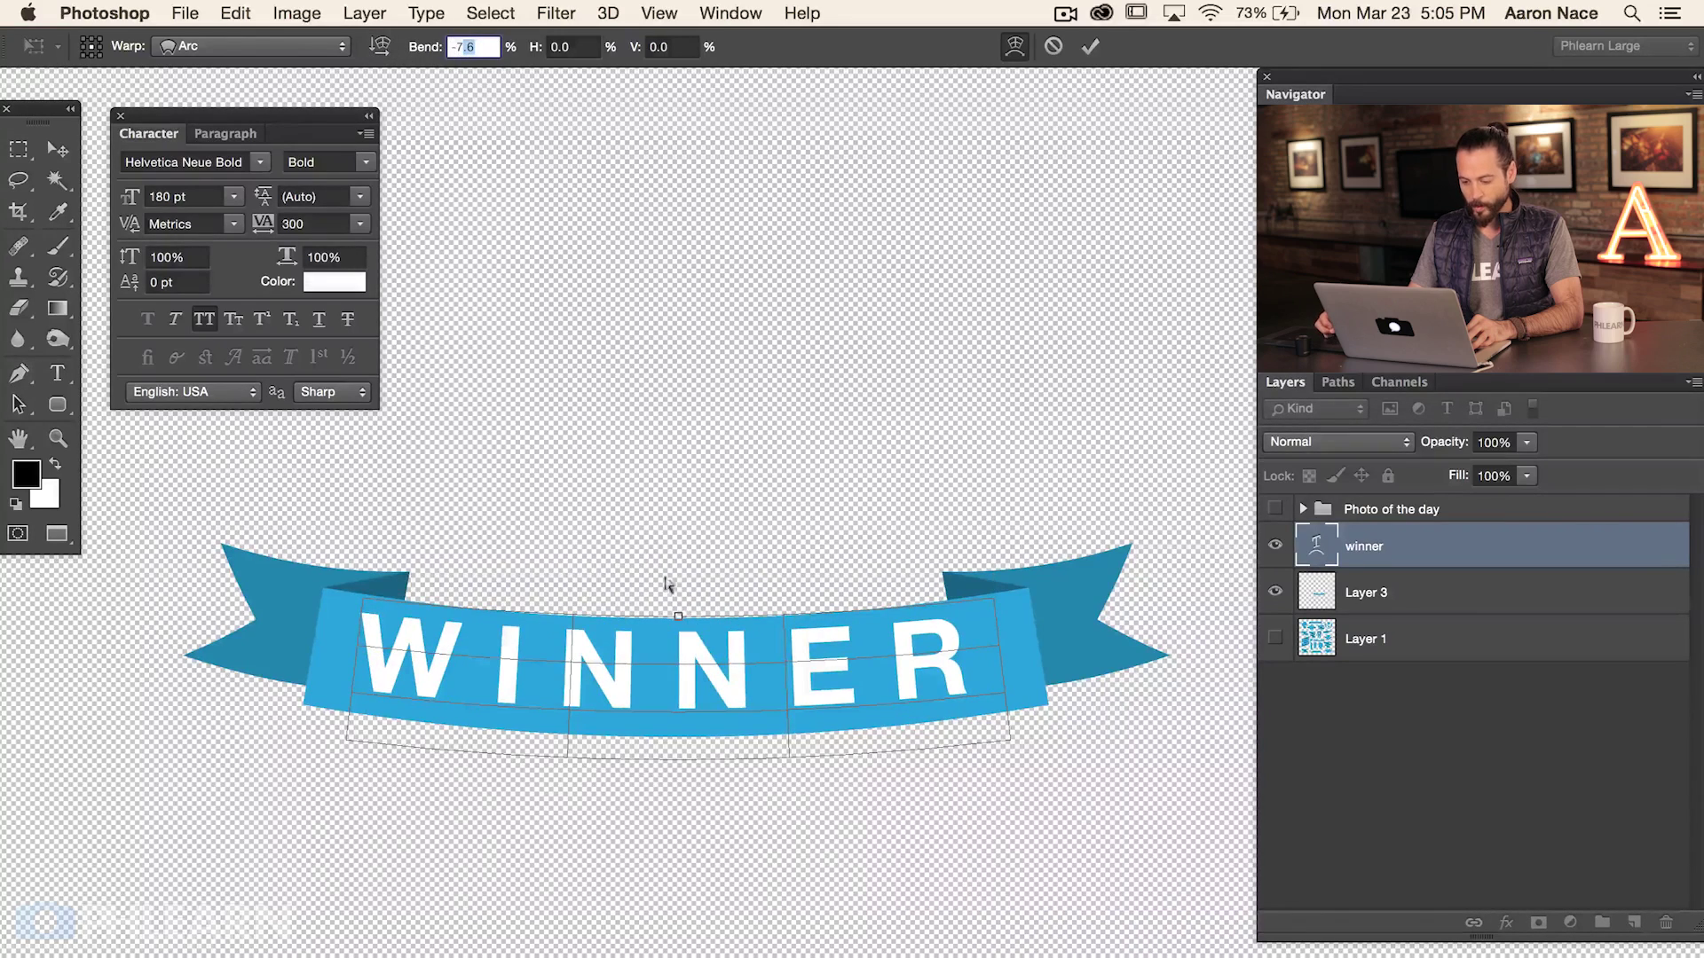
Step: Set the Arc warp's bend to about -10.9%, apply it, and check the banner with the winner layer hidden and shown
drag(671, 614, 688, 636)
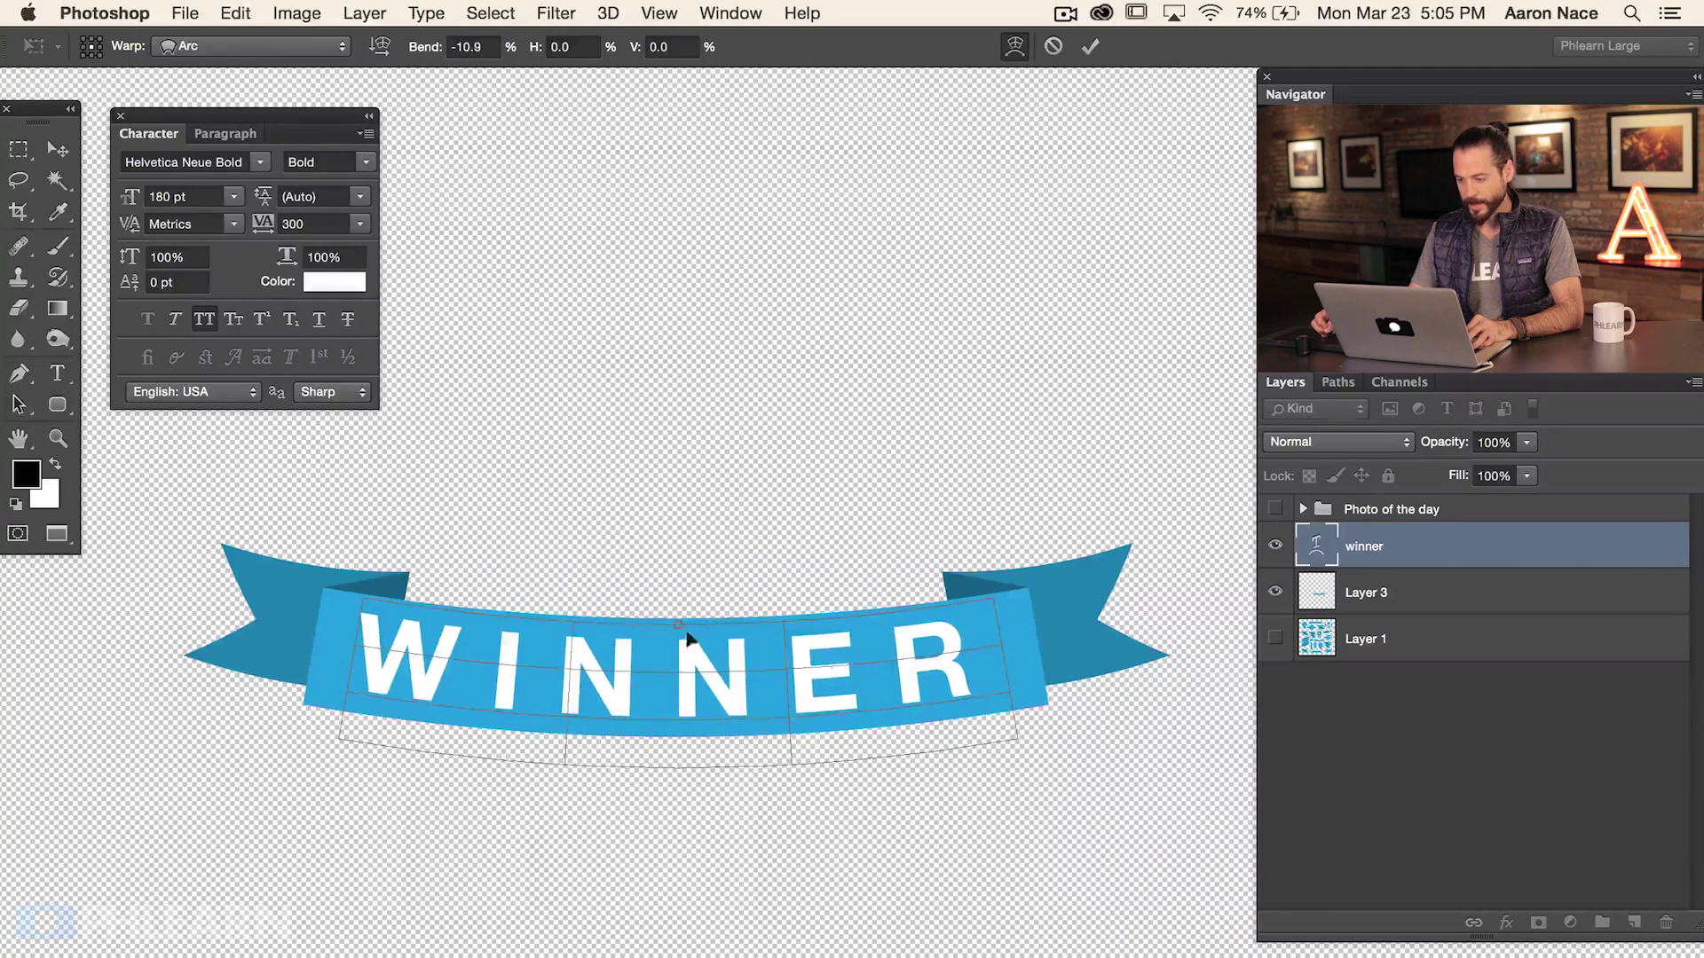
click(1088, 49)
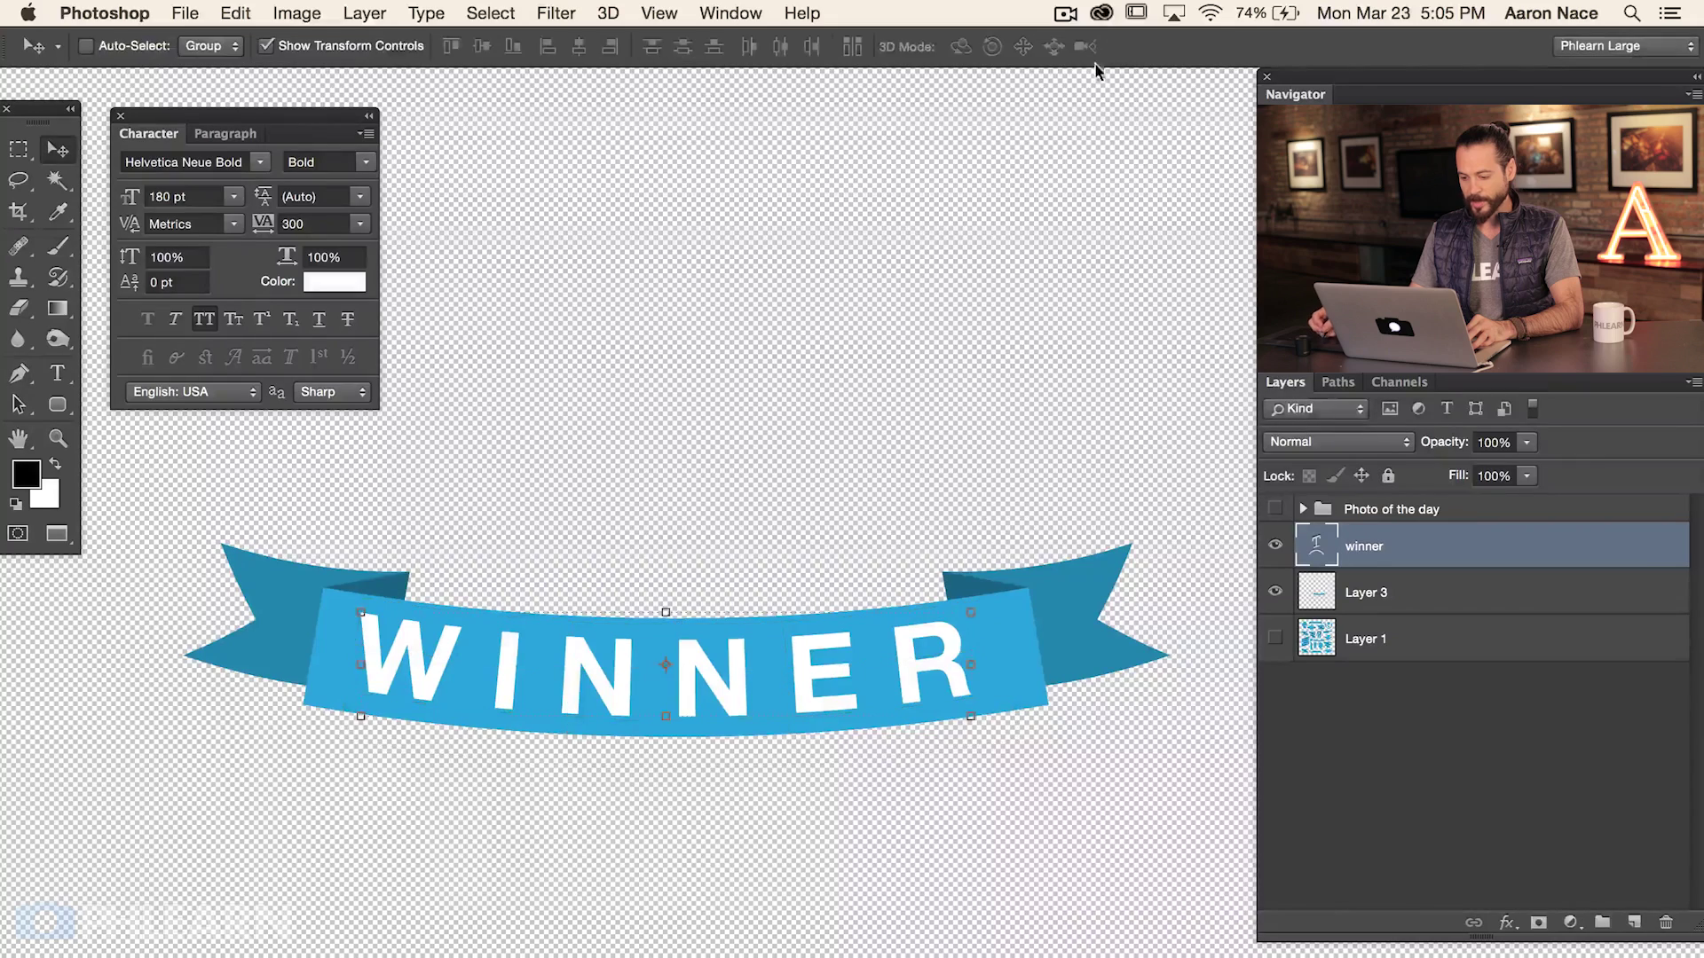
click(1271, 544)
click(1271, 544)
click(1271, 544)
click(1272, 544)
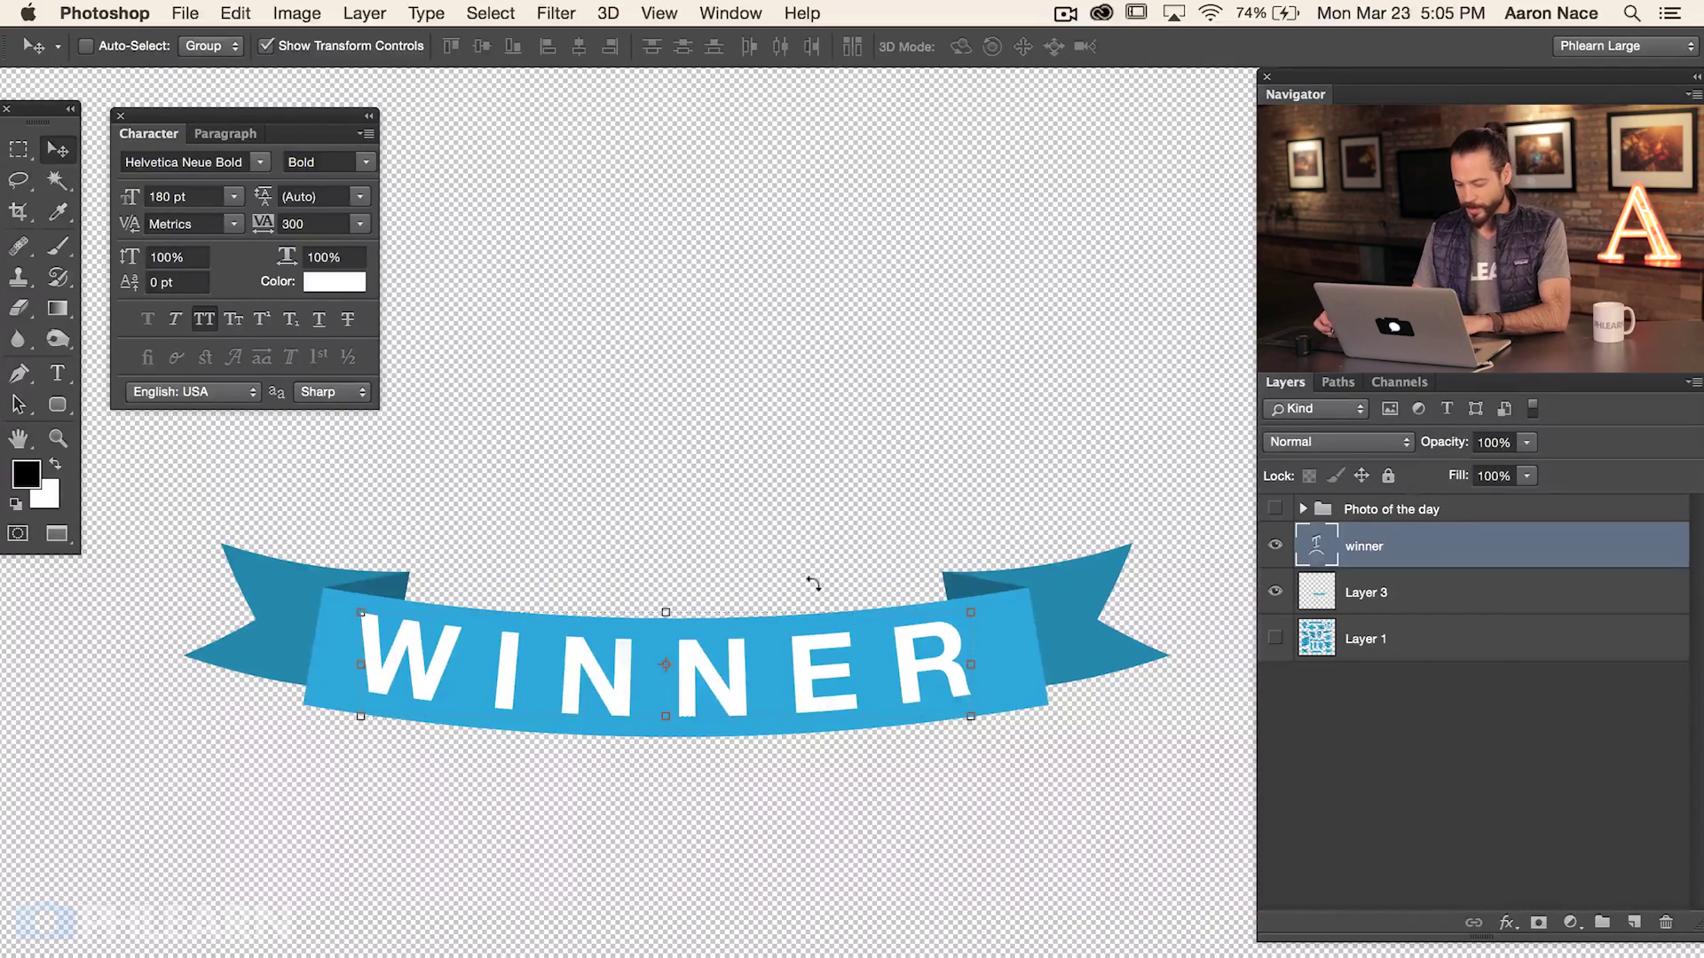
Step: Center the warped WINNER text horizontally on the banner's front panel using a temporary rectangular selection around that panel
key(m)
drag(323, 582, 1028, 761)
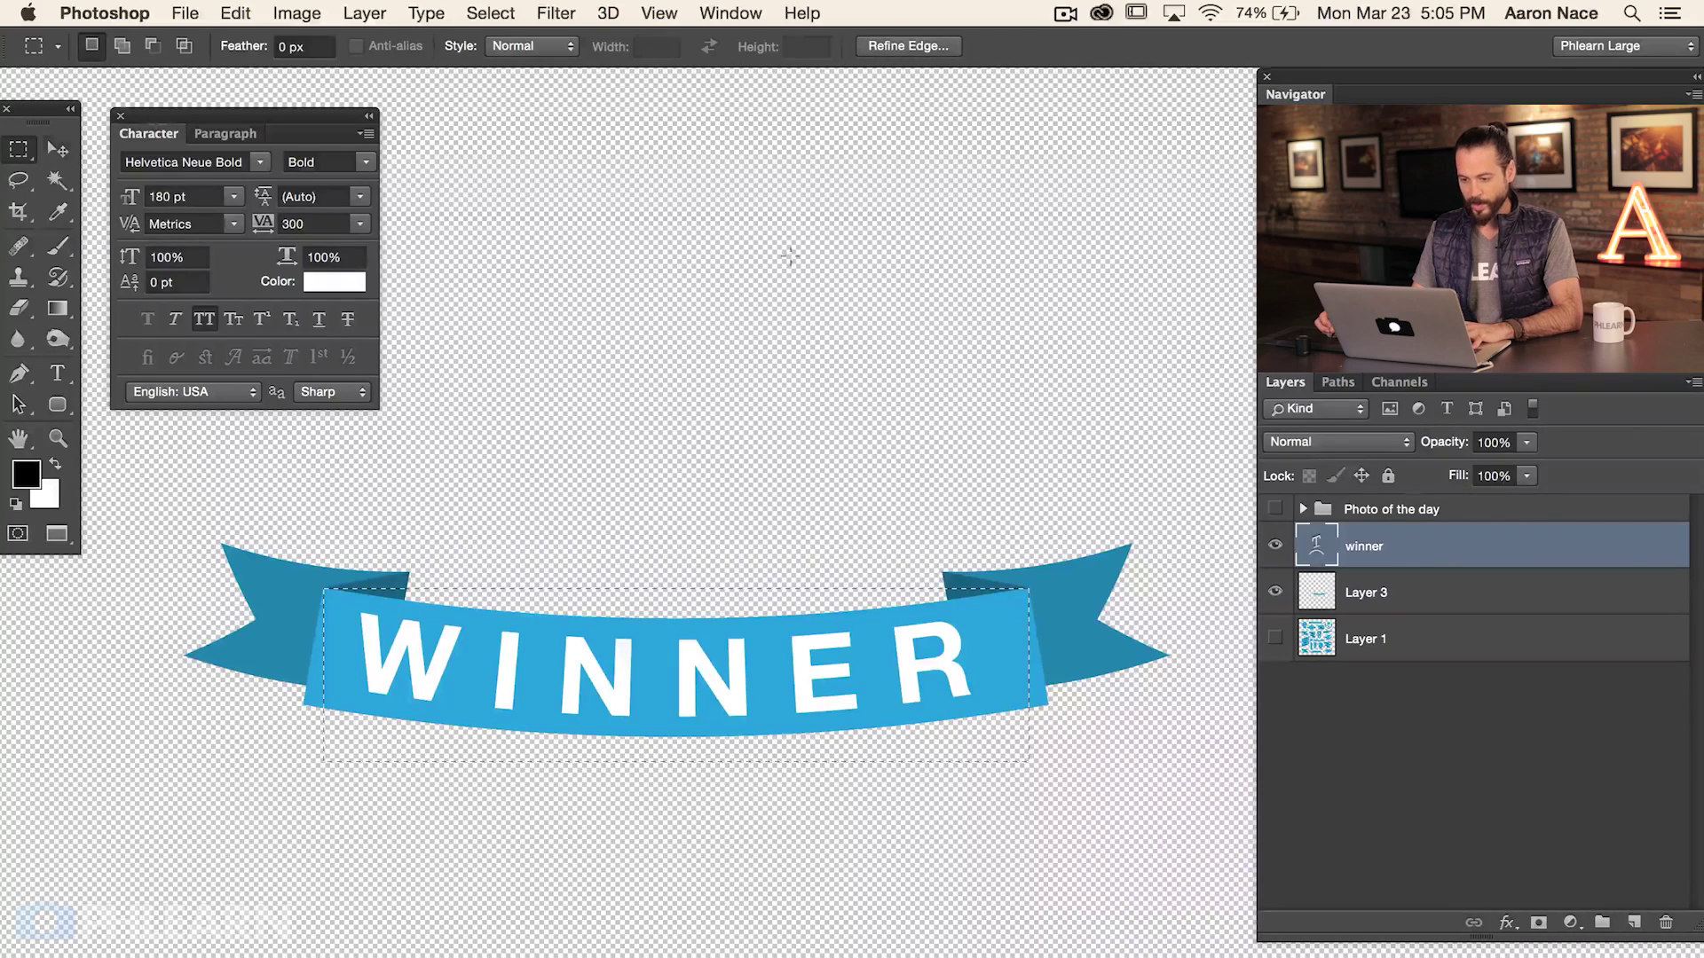
key(v)
click(580, 48)
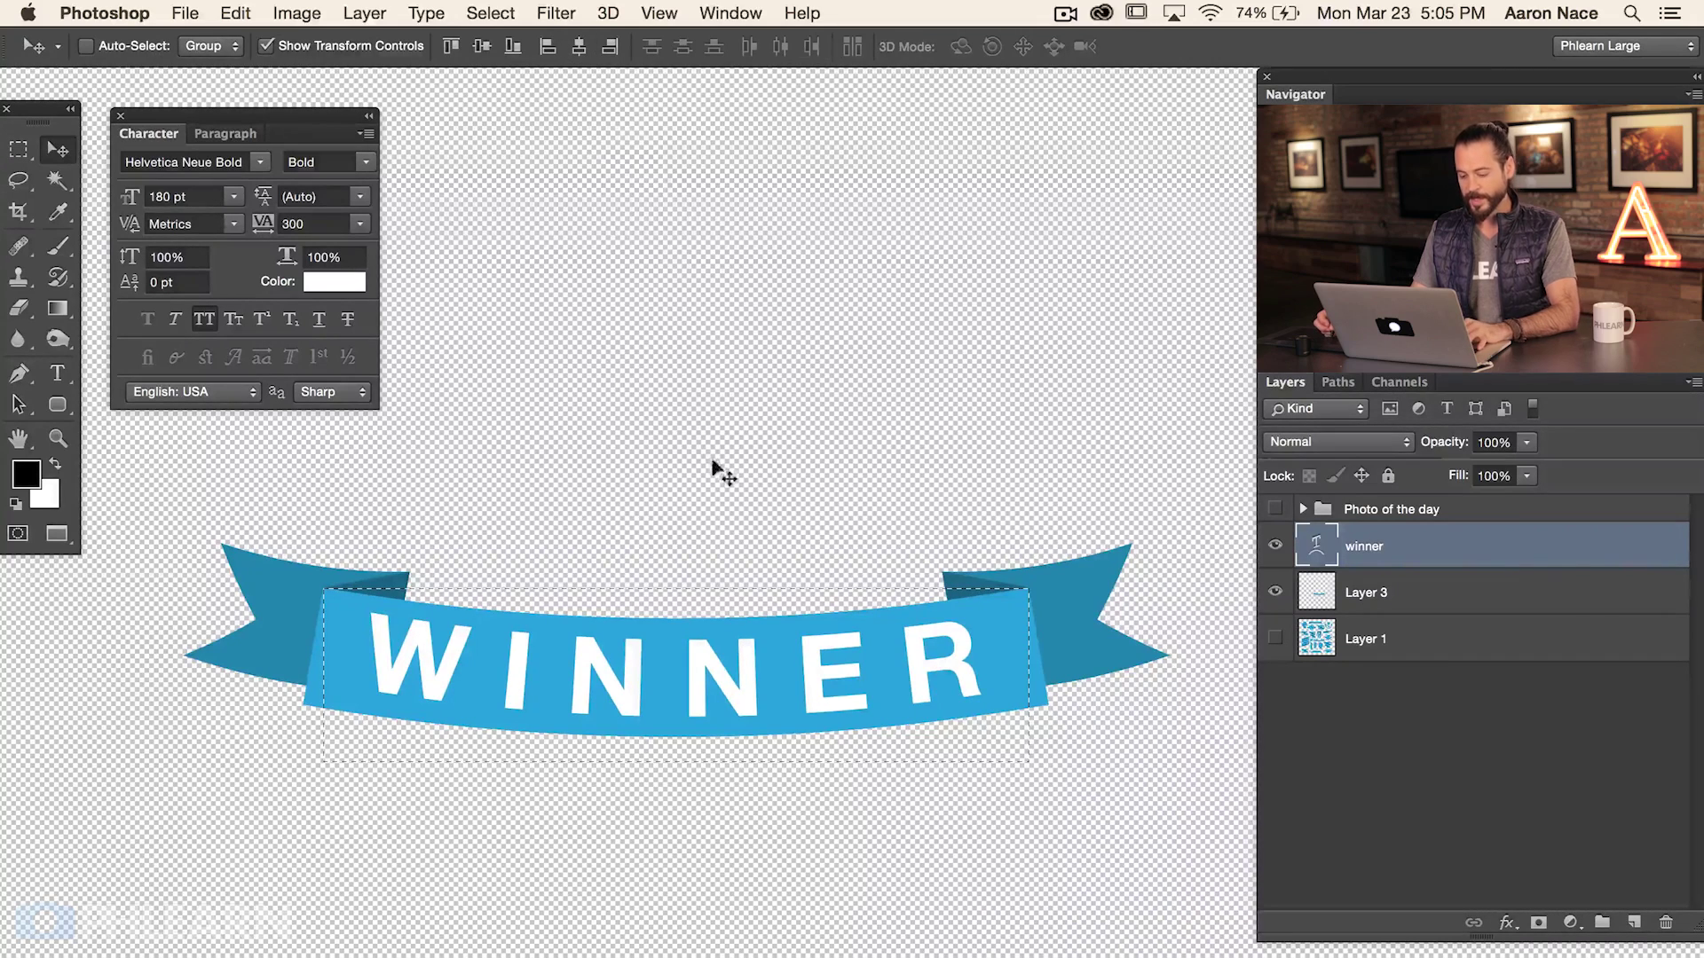
key(super+d)
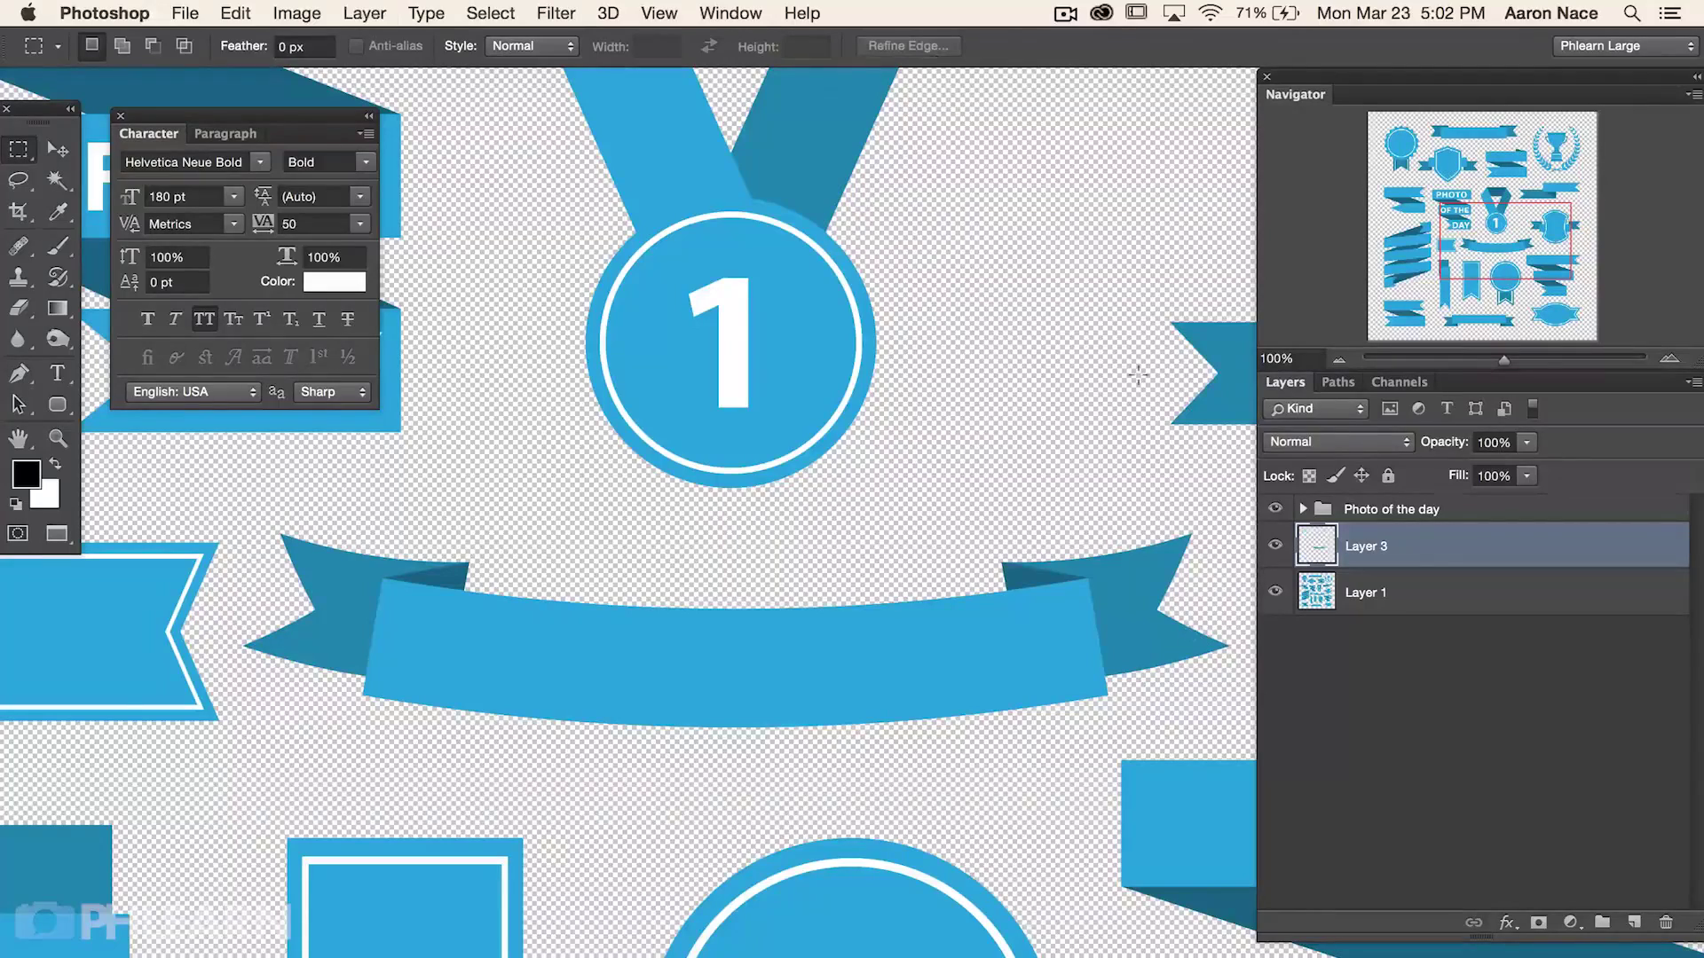
click(1275, 593)
key(super+minus)
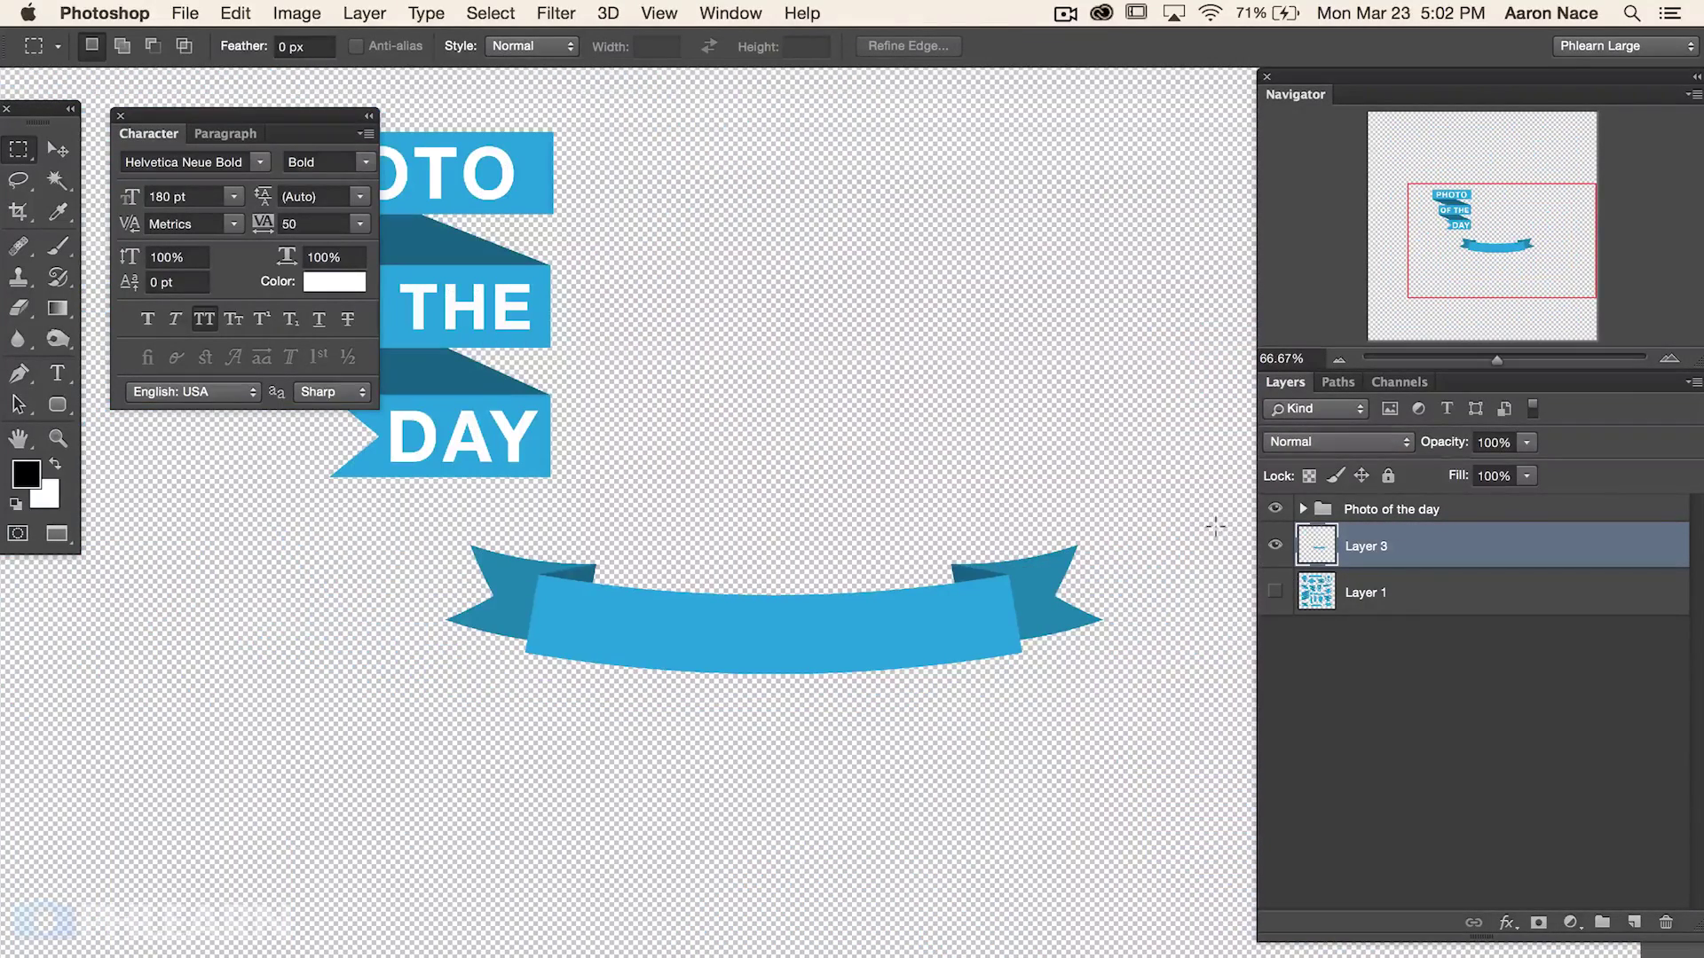
scroll(734, 494, up, 3)
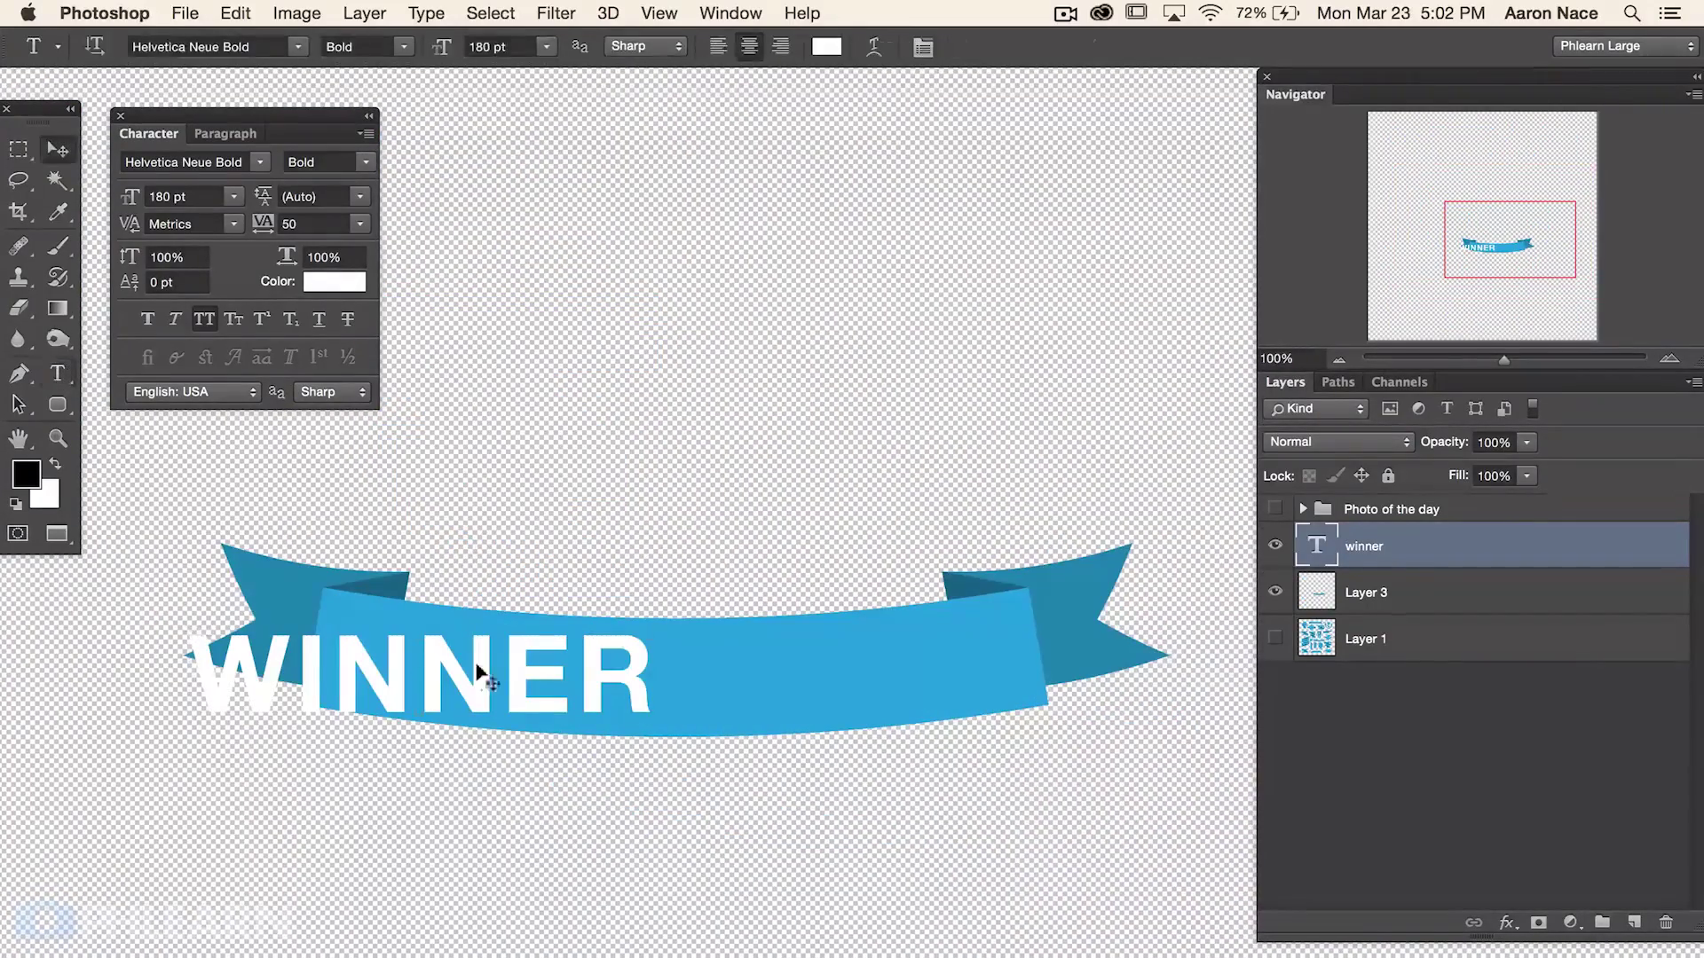
key(v)
drag(513, 685, 762, 685)
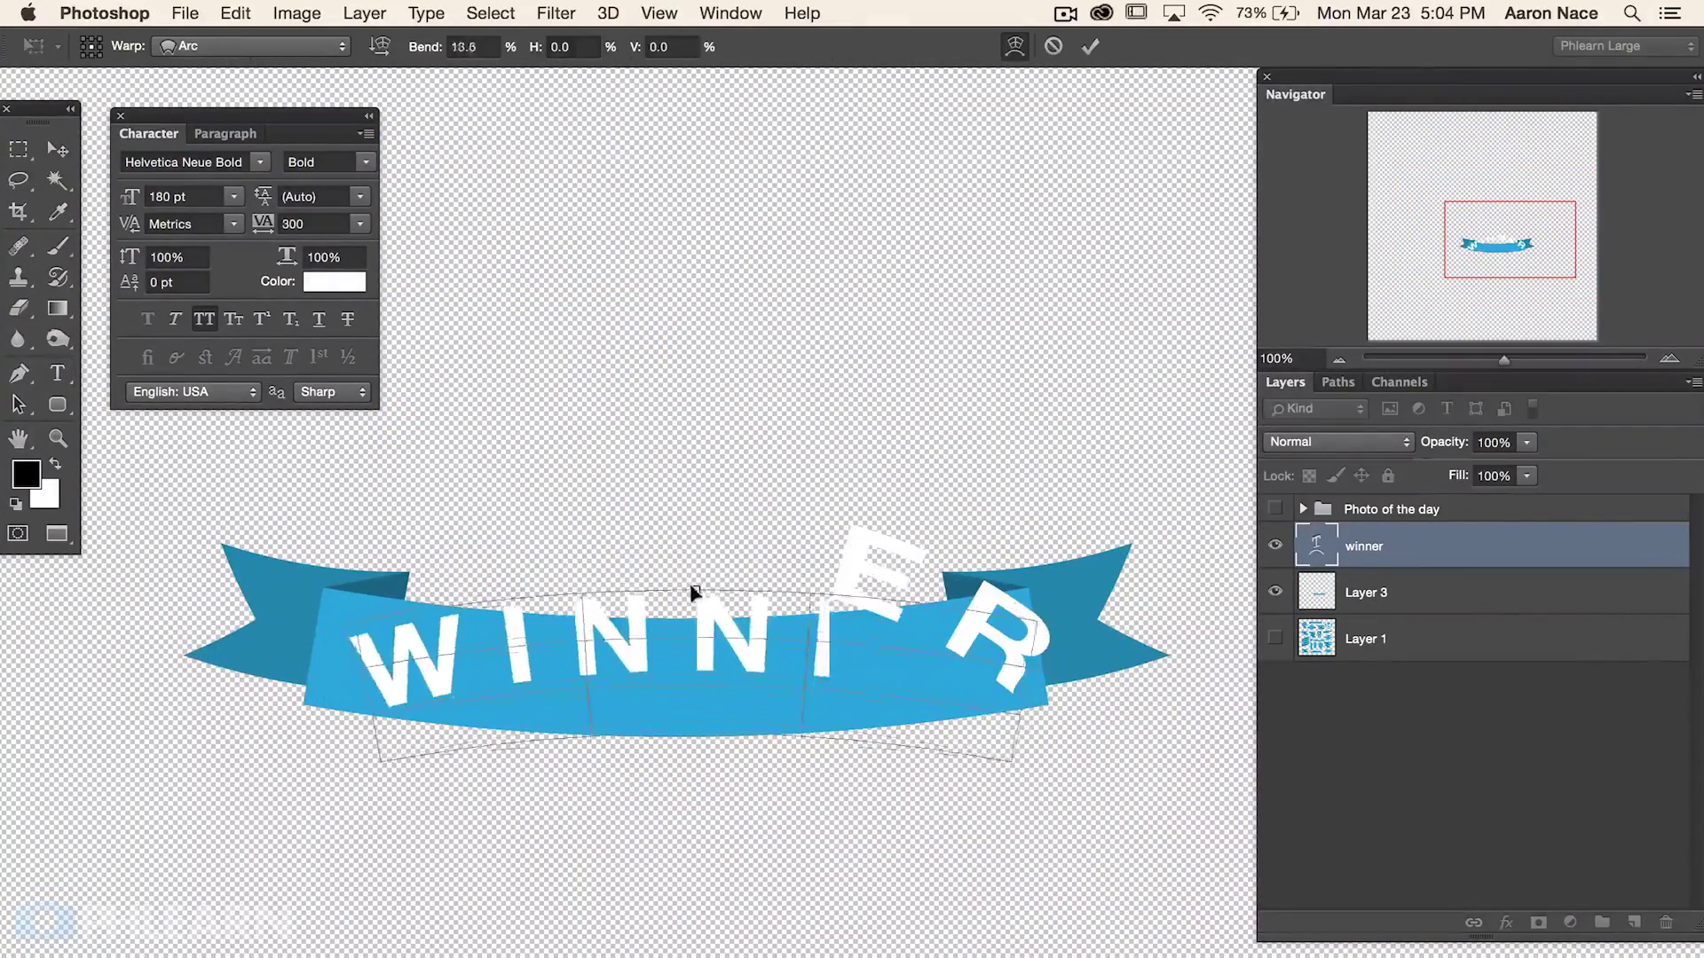
mouse_move(693, 589)
mouse_down()
mouse_move(692, 841)
mouse_move(686, 615)
mouse_up()
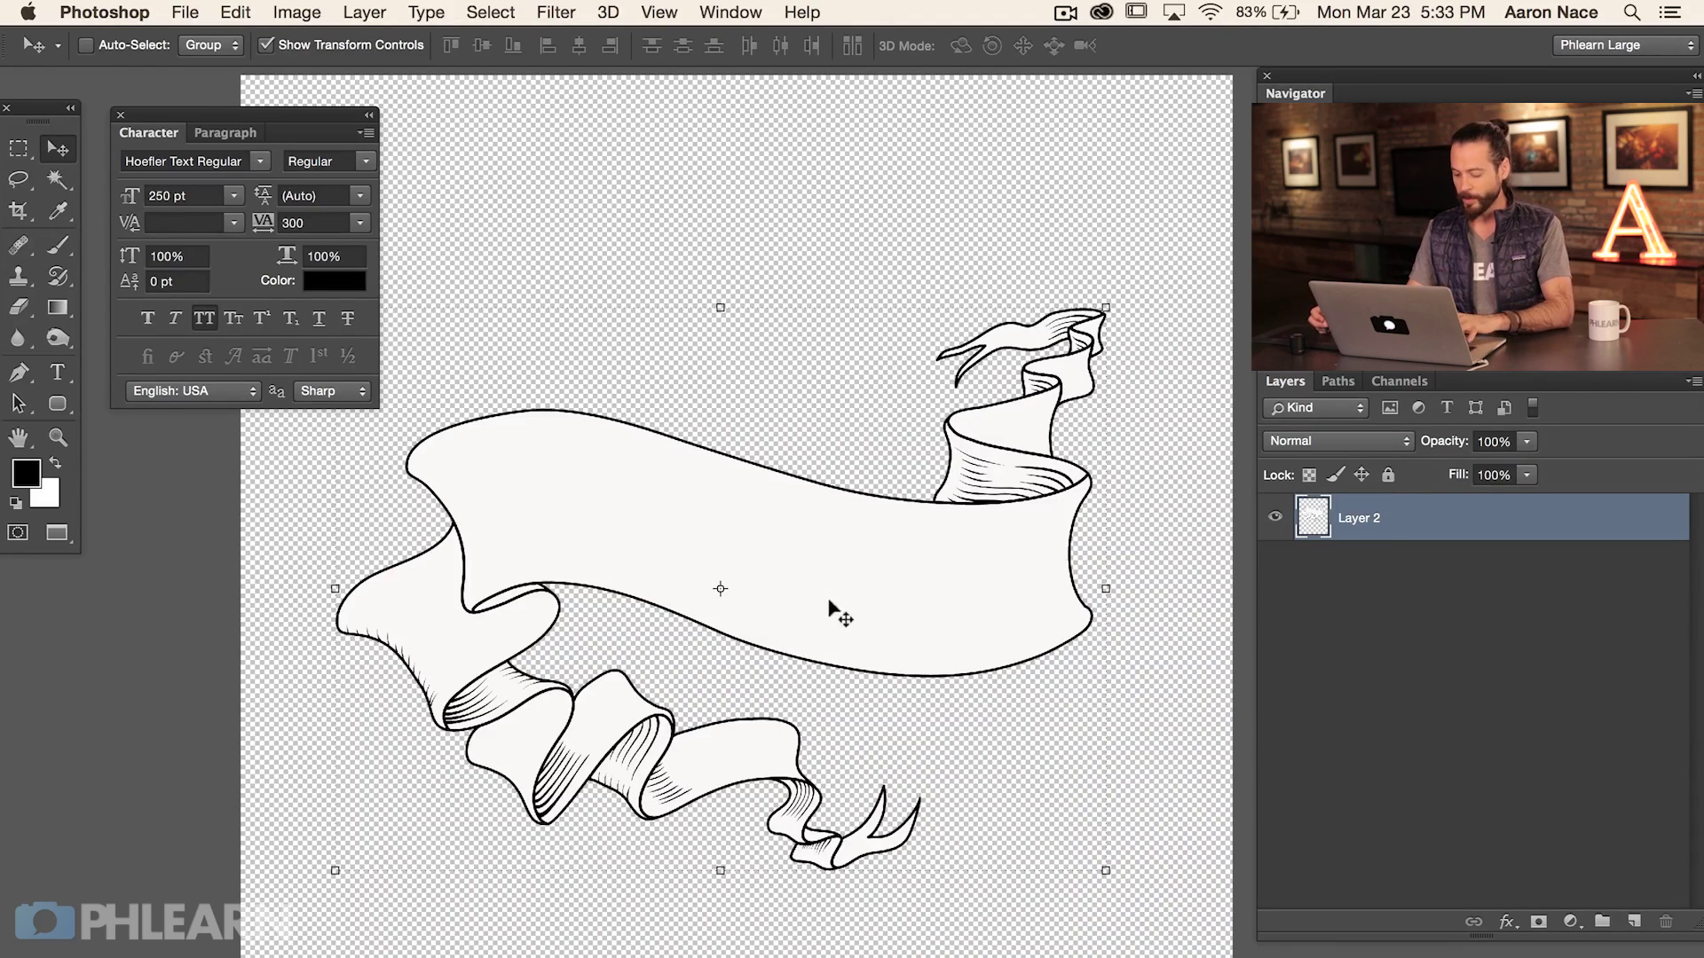
Step: Add the text BEGINNERS GUIDE on two lines over the blank hand-drawn scroll ribbon
key(t)
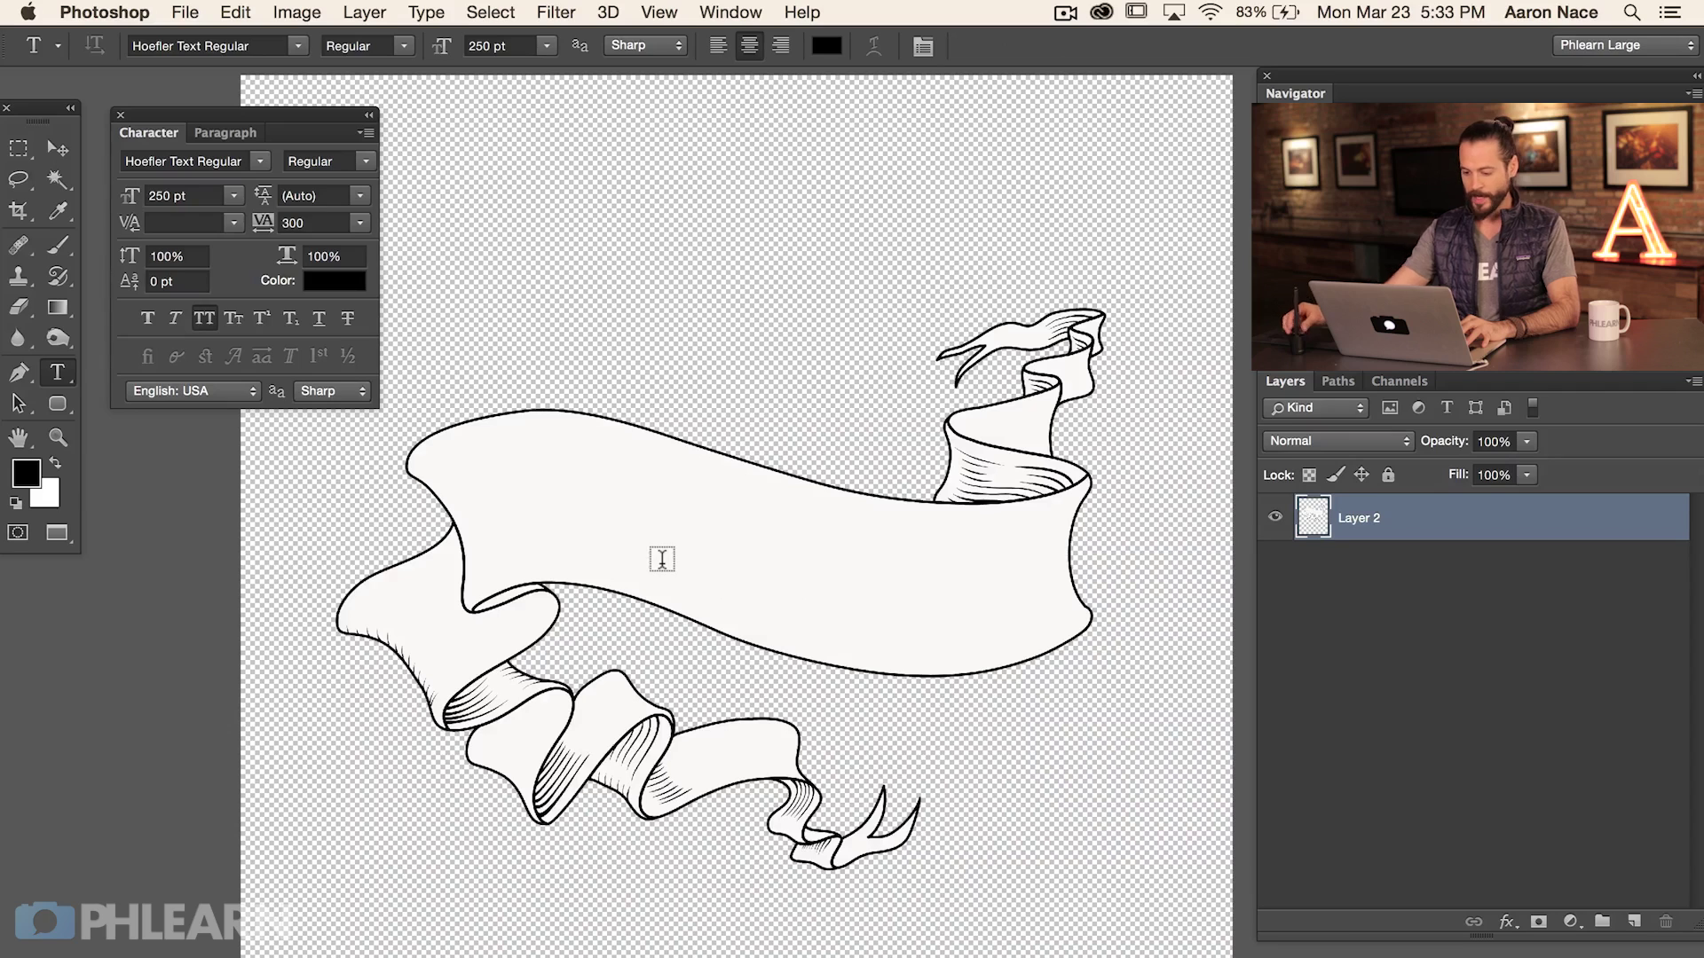
click(626, 513)
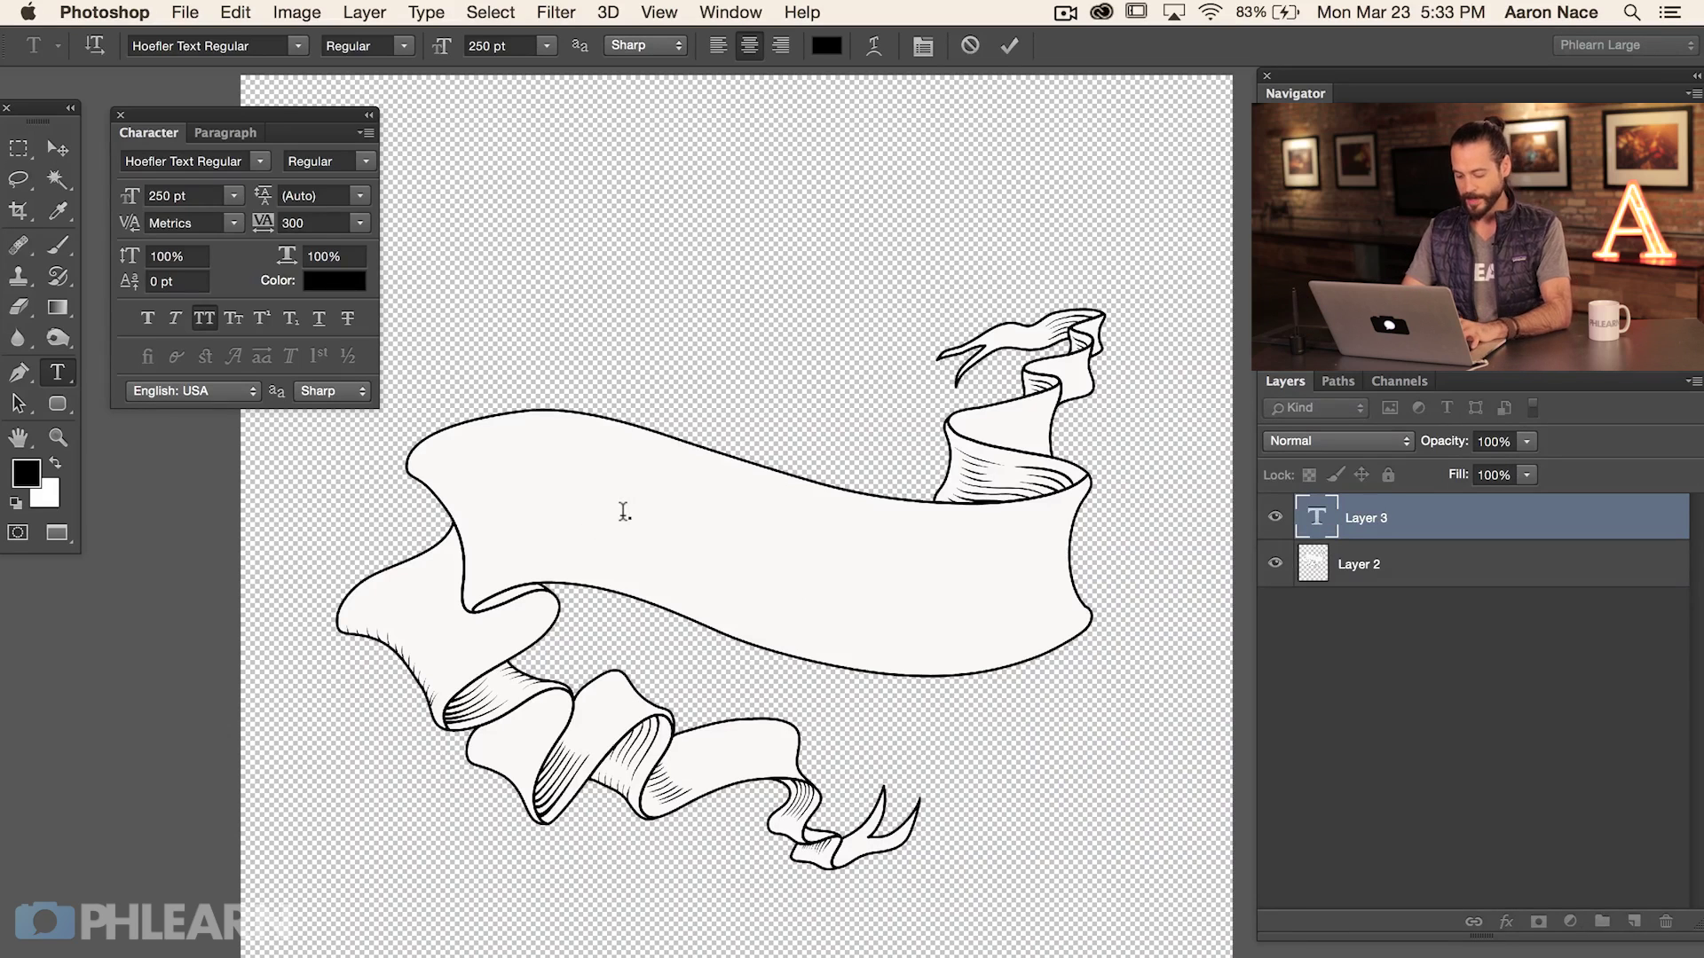
text(BEGINNERS )
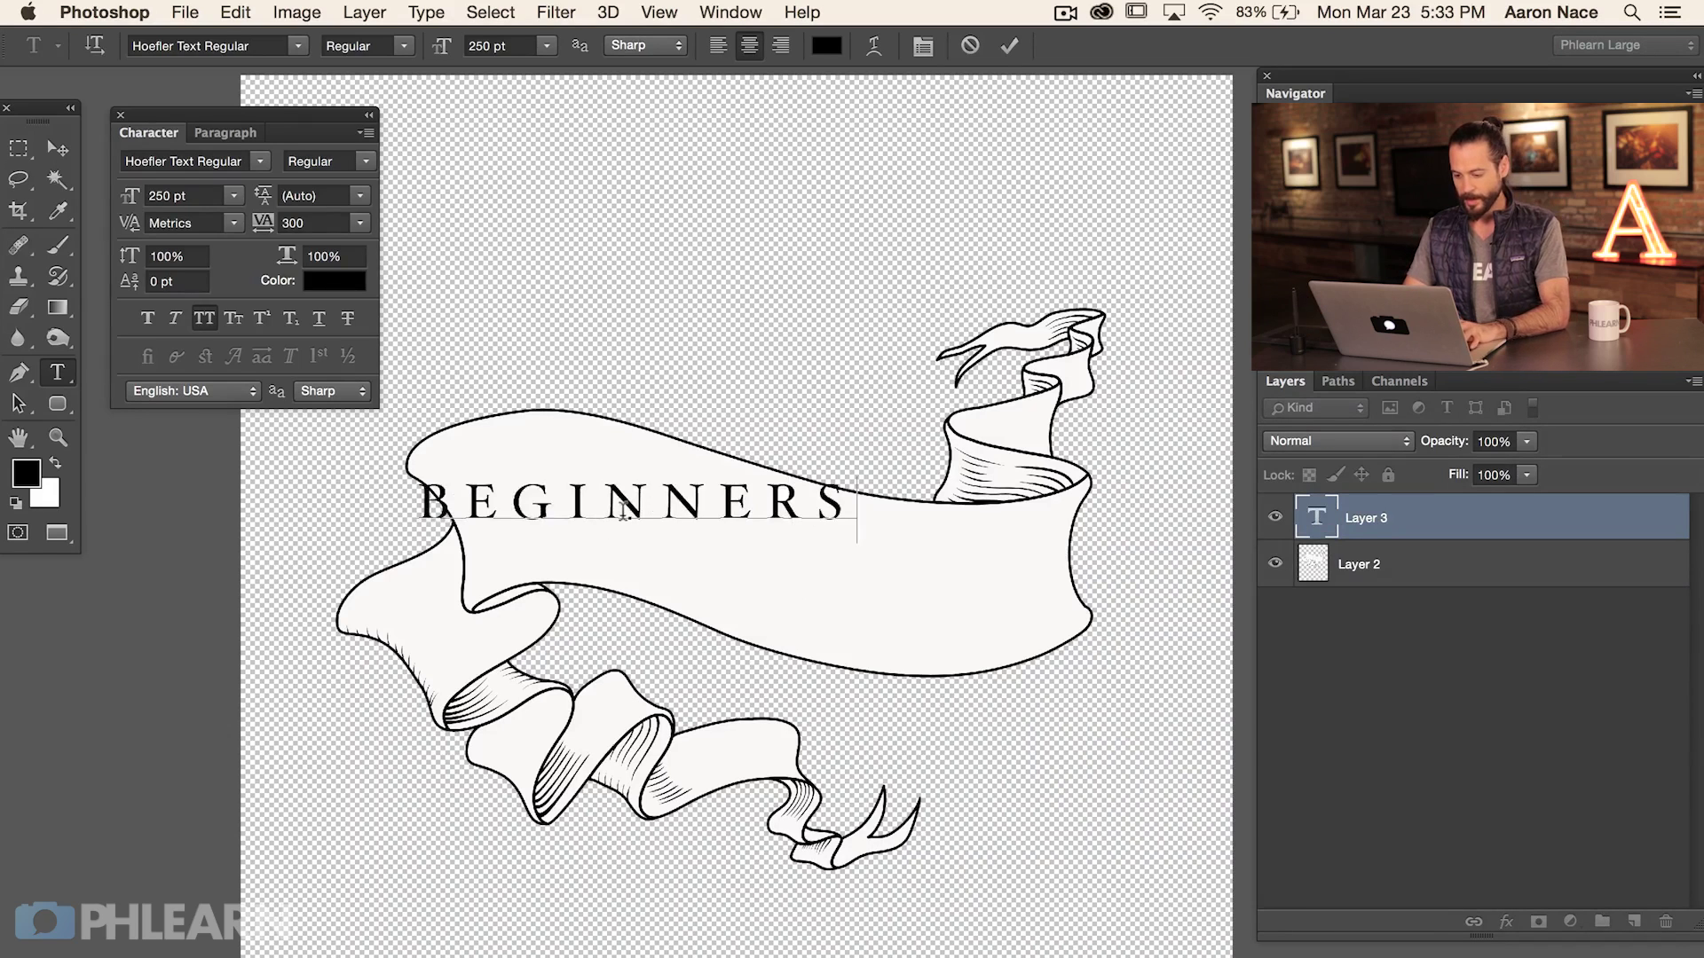
text(GUIDE)
key(super+Return)
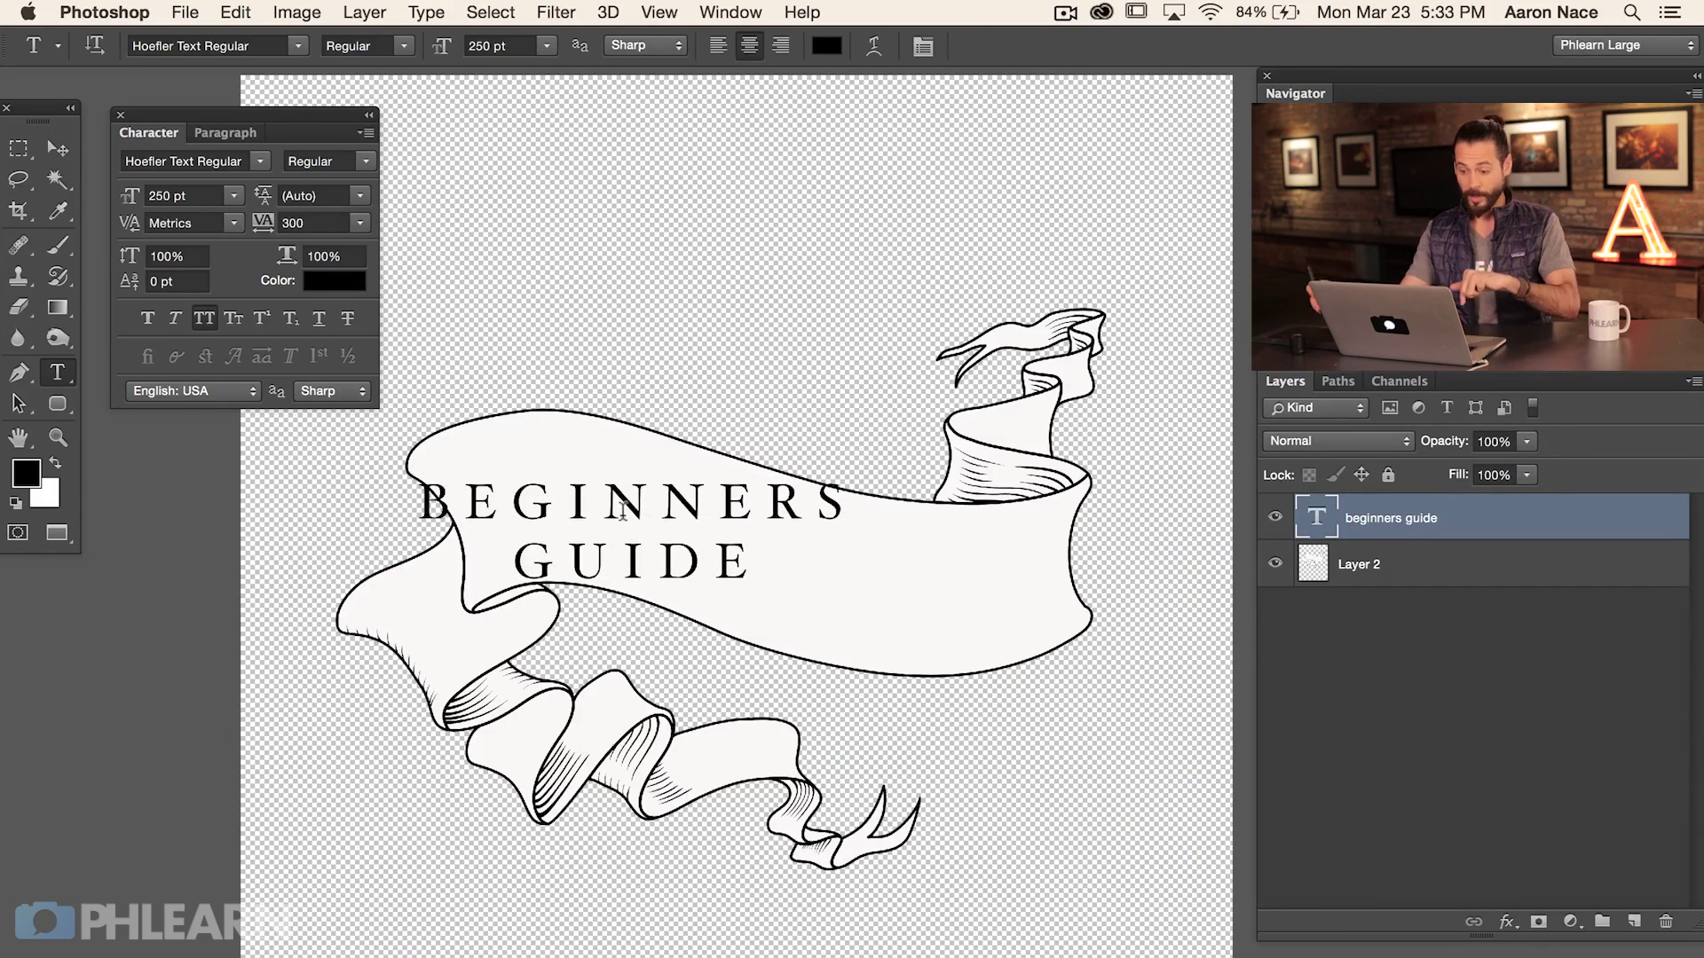
Step: Move the BEGINNERS GUIDE text onto the scroll ribbon's main panel and enlarge it to about 308.57 pt
key(v)
drag(725, 555, 884, 583)
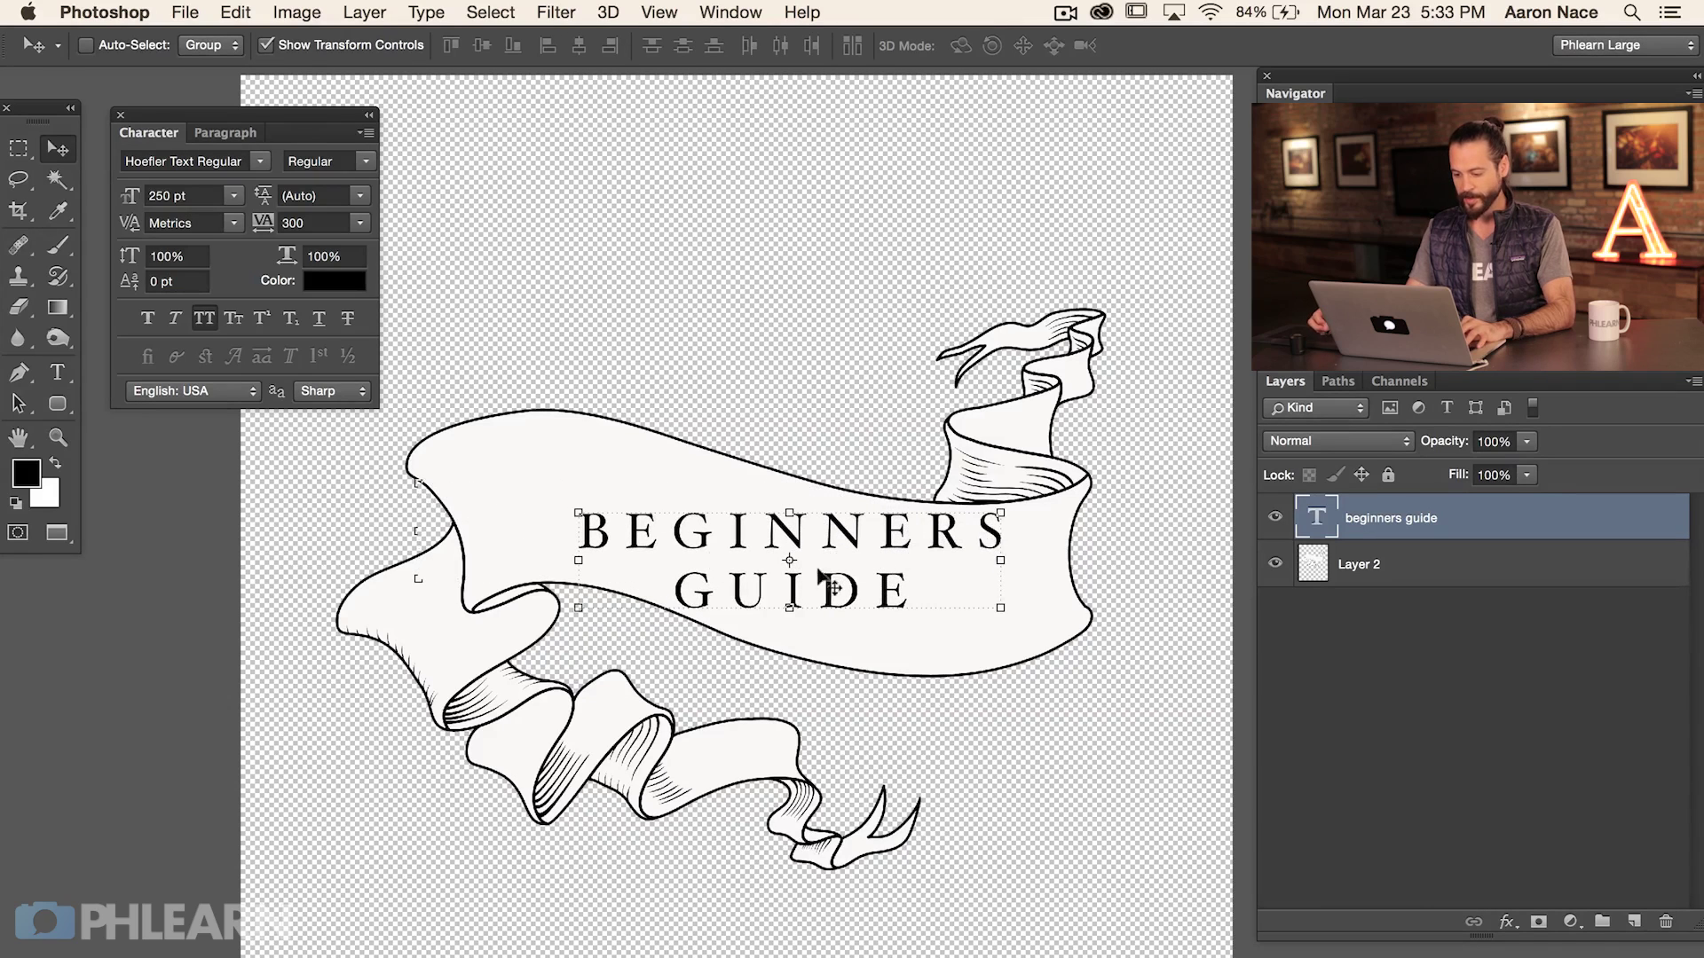
drag(874, 575, 877, 565)
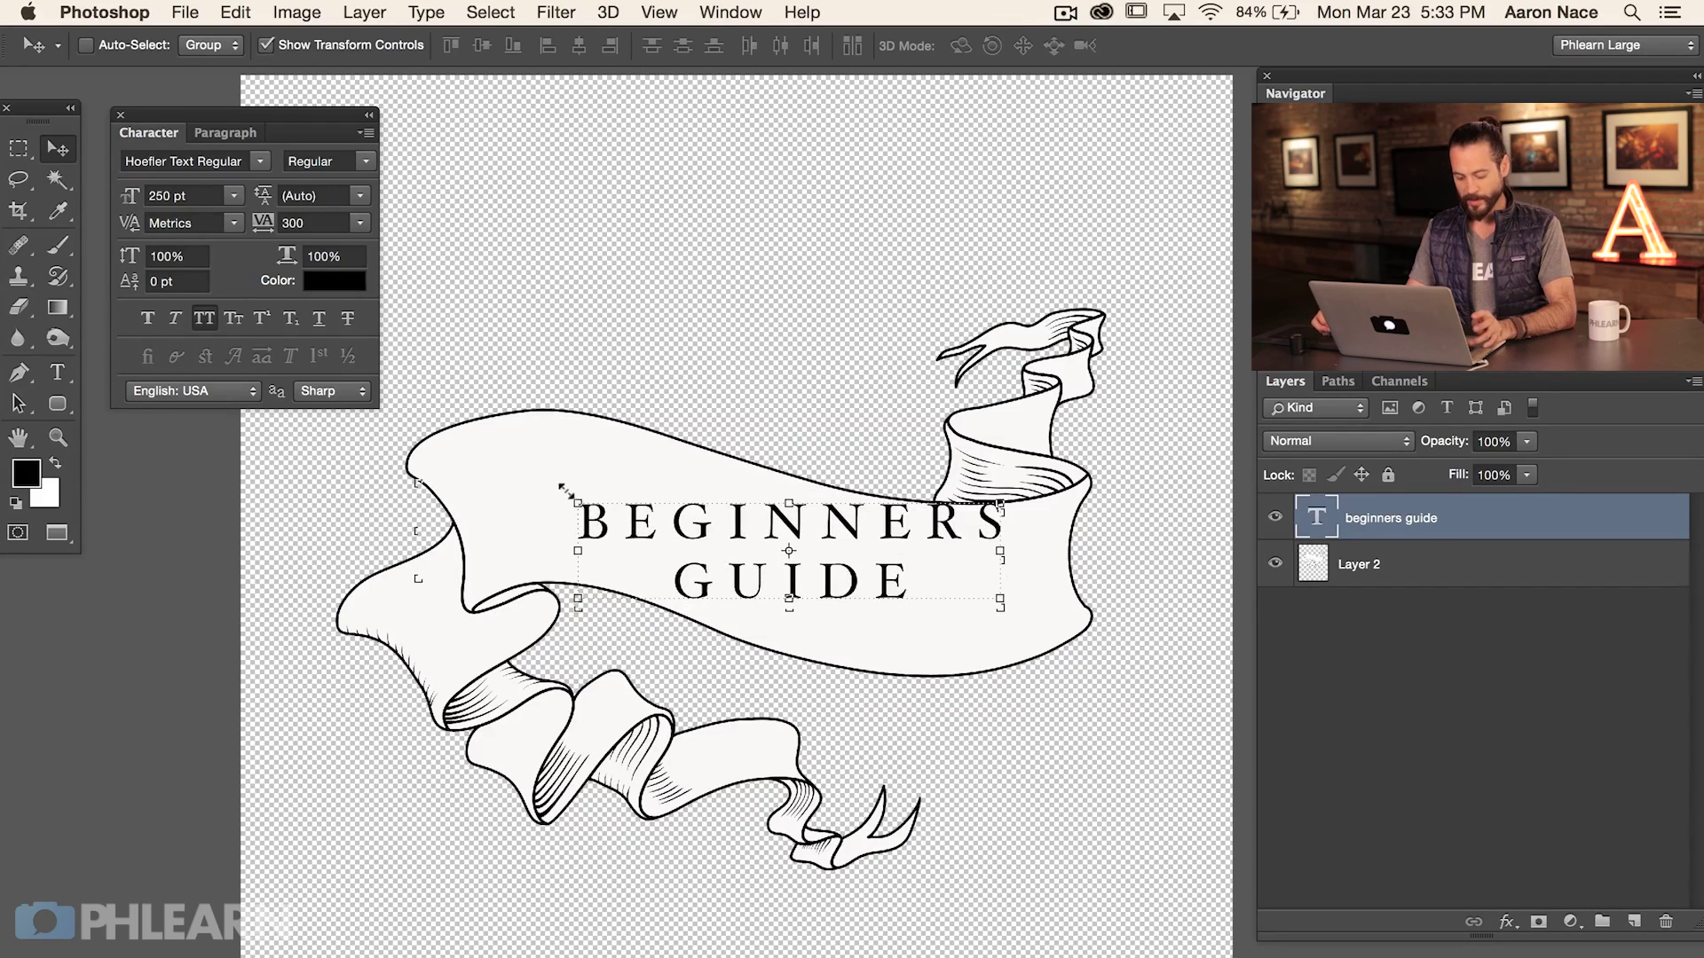
drag(566, 494, 465, 457)
mouse_move(887, 555)
mouse_down()
mouse_move(905, 577)
mouse_move(803, 581)
mouse_move(896, 577)
mouse_up()
key(Return)
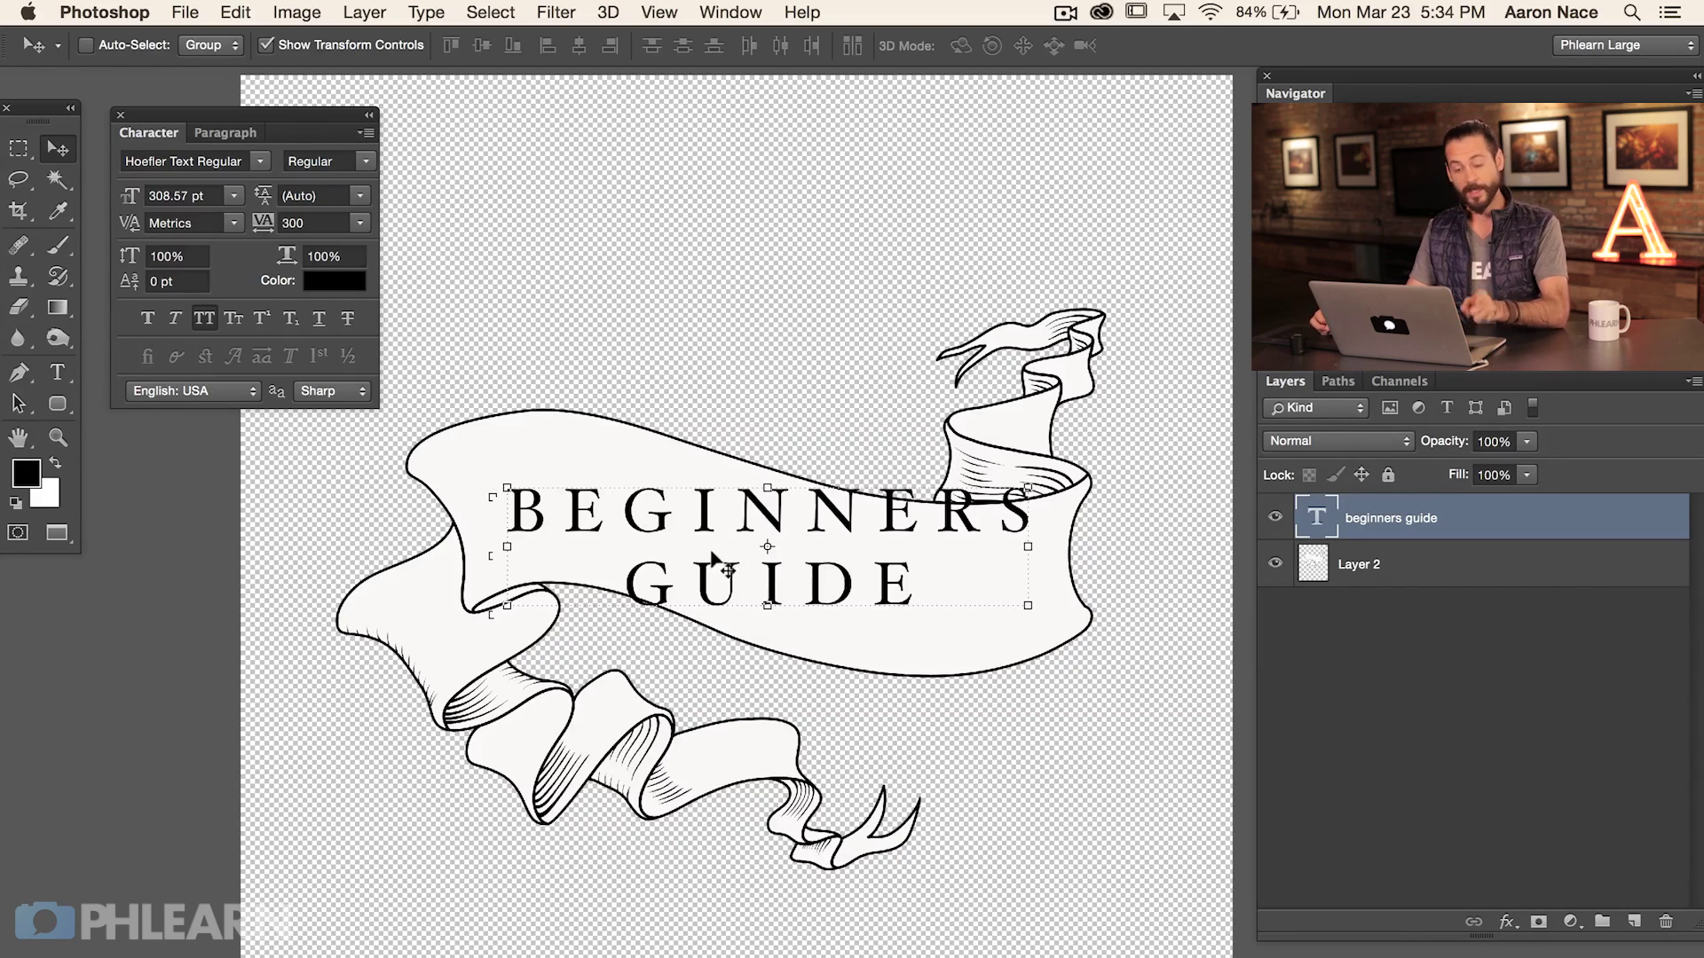
Step: Start a free transform warp on the BEGINNERS GUIDE text using the Flag style
key(super+t)
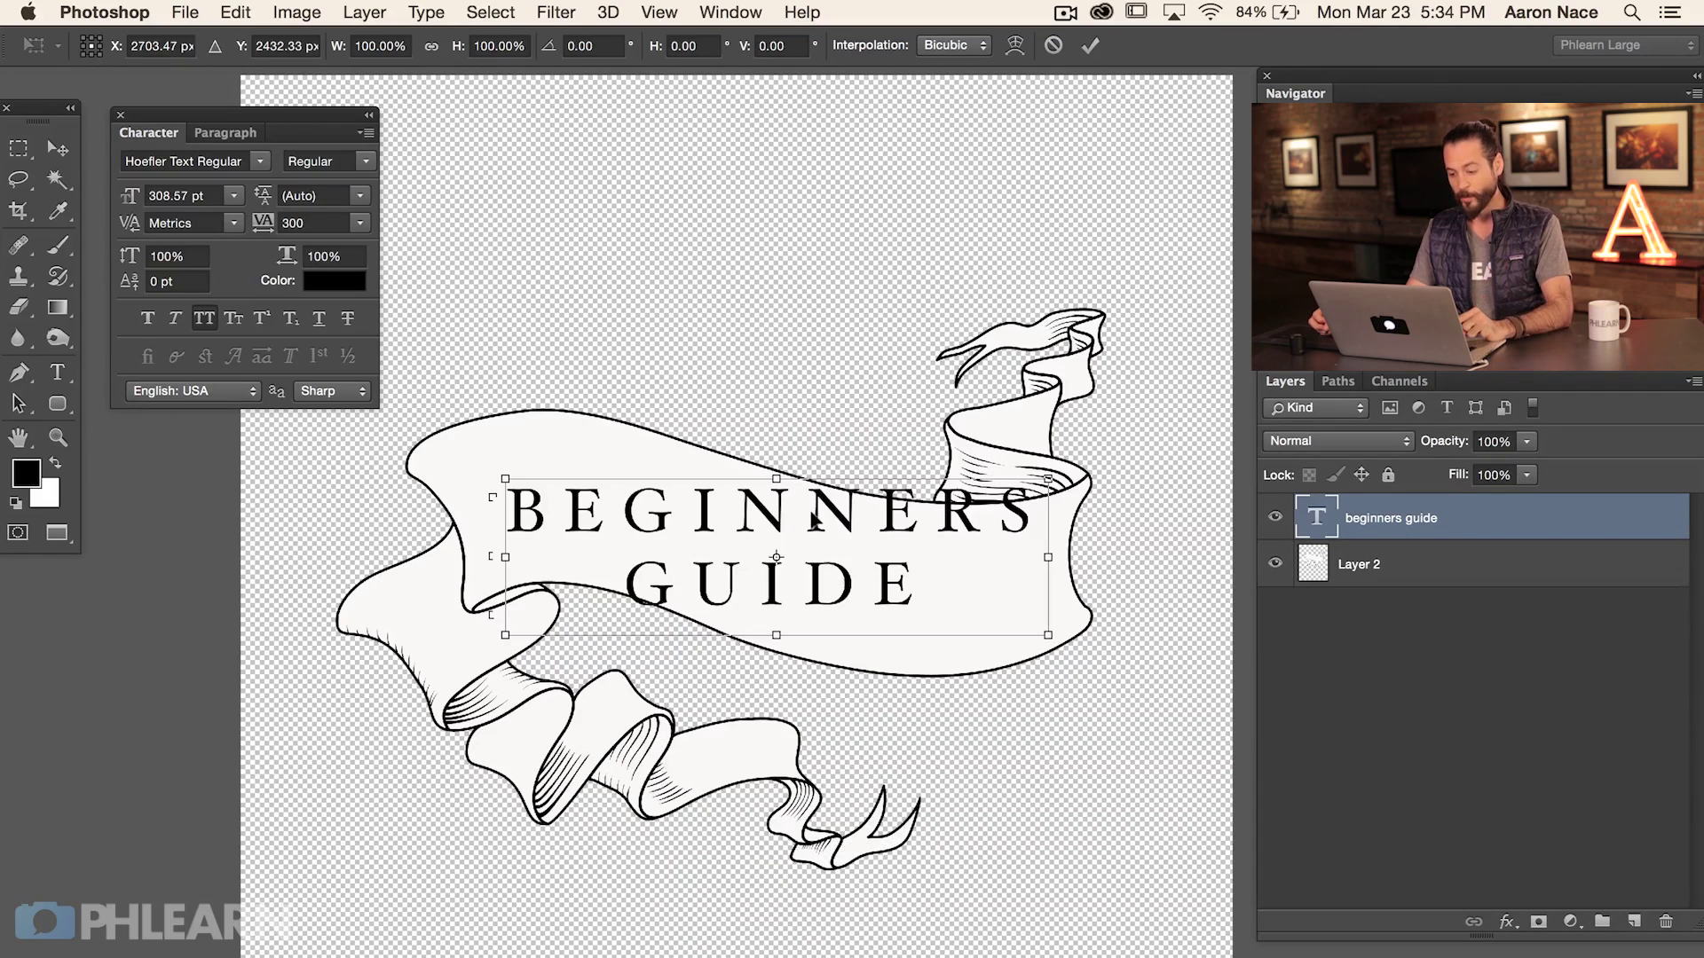
right_click(814, 523)
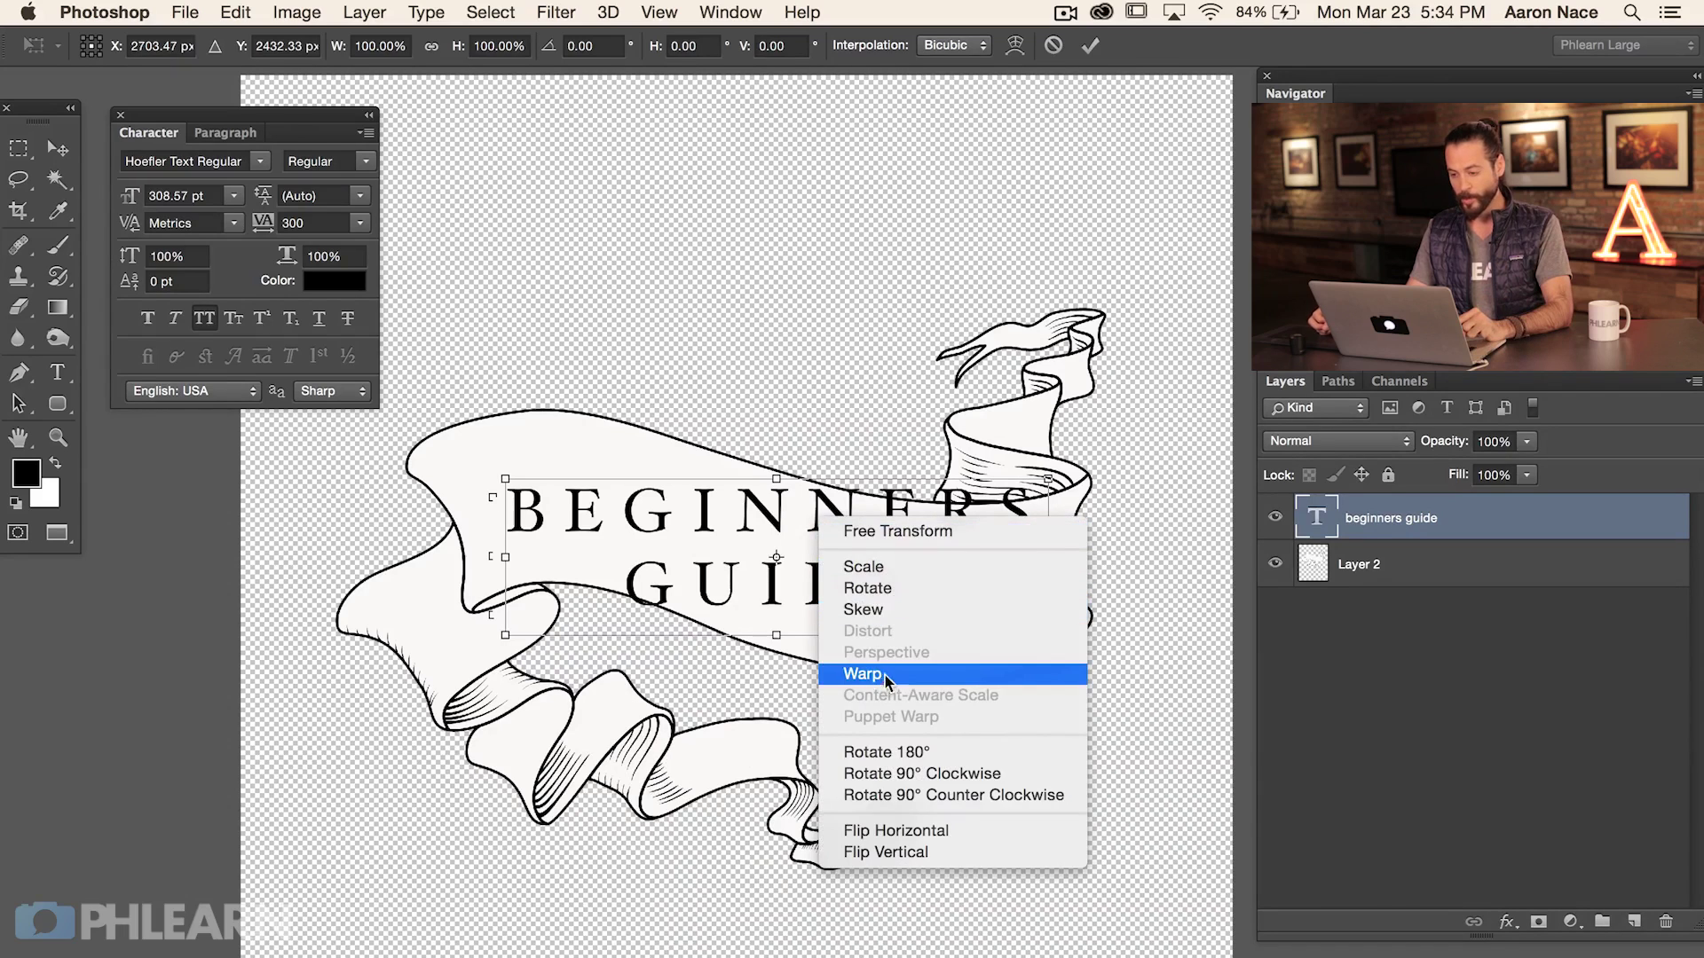
click(1077, 105)
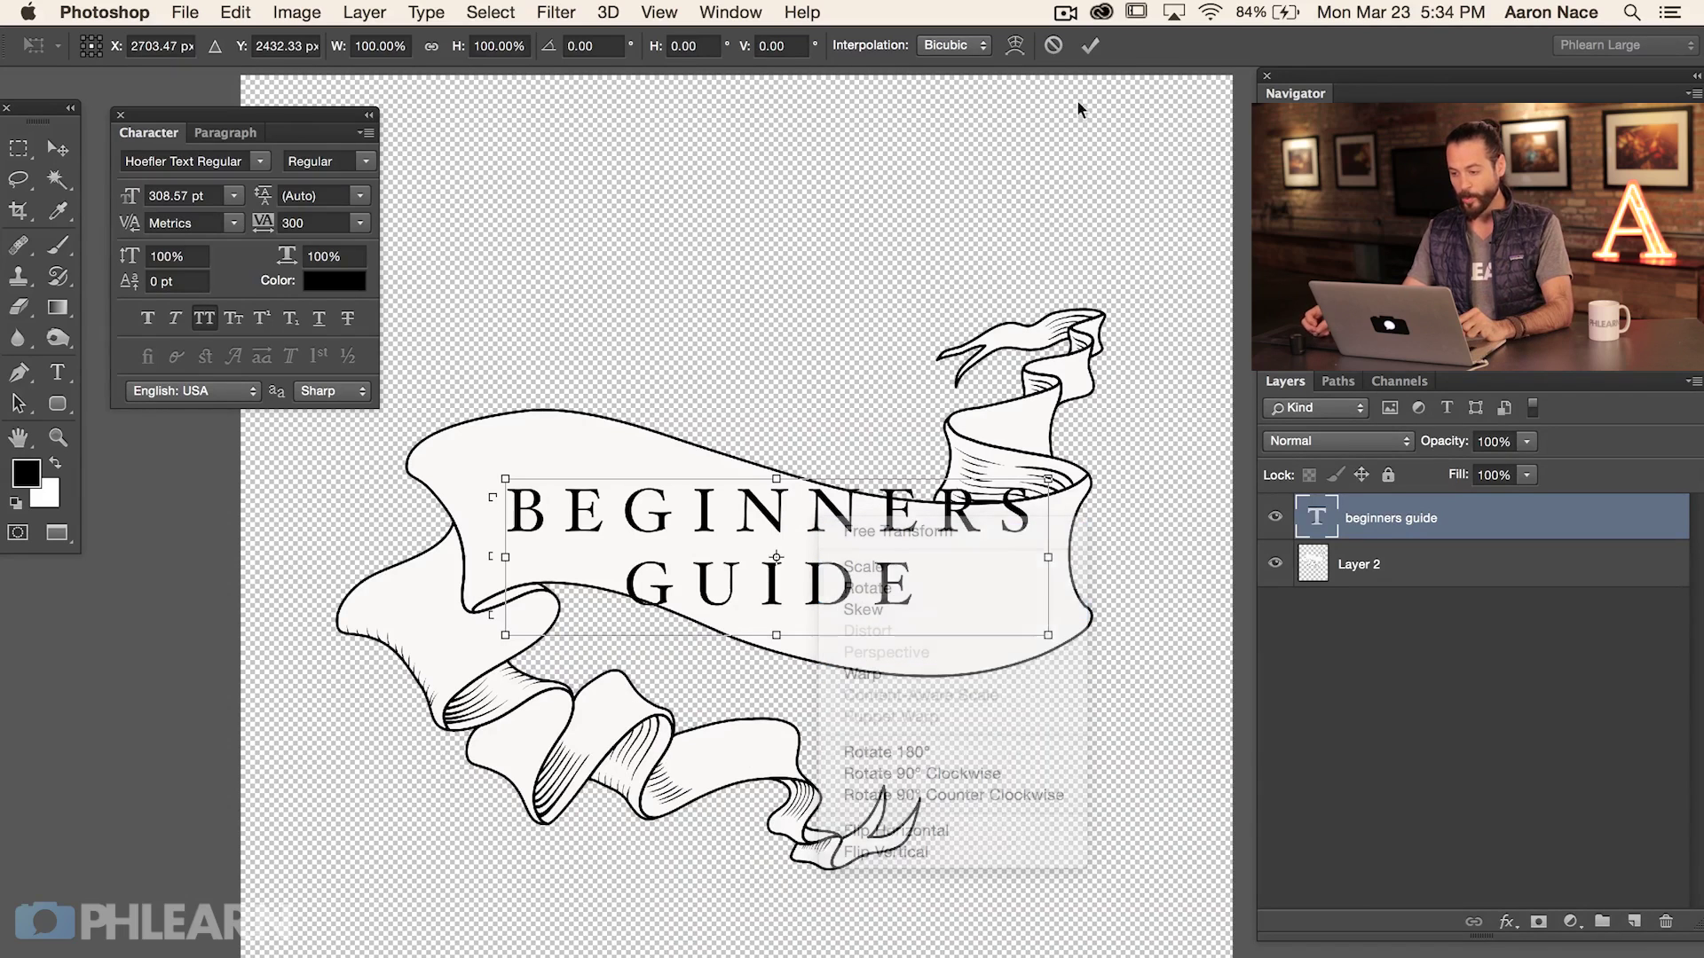
click(1015, 45)
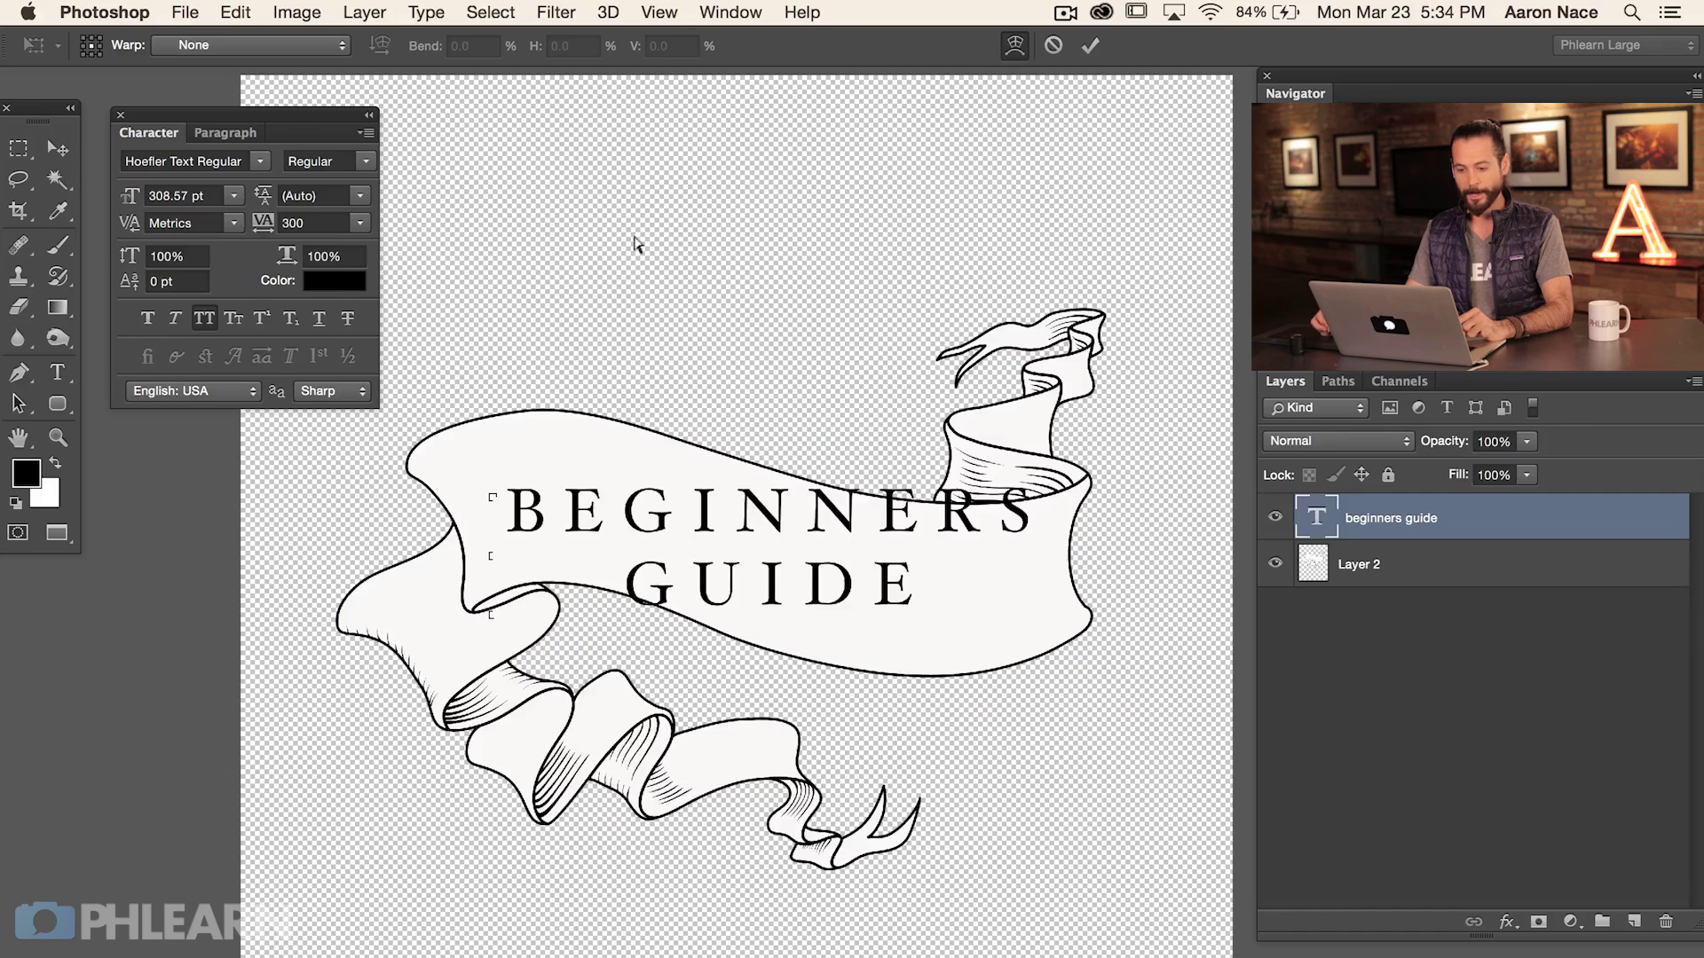
click(285, 48)
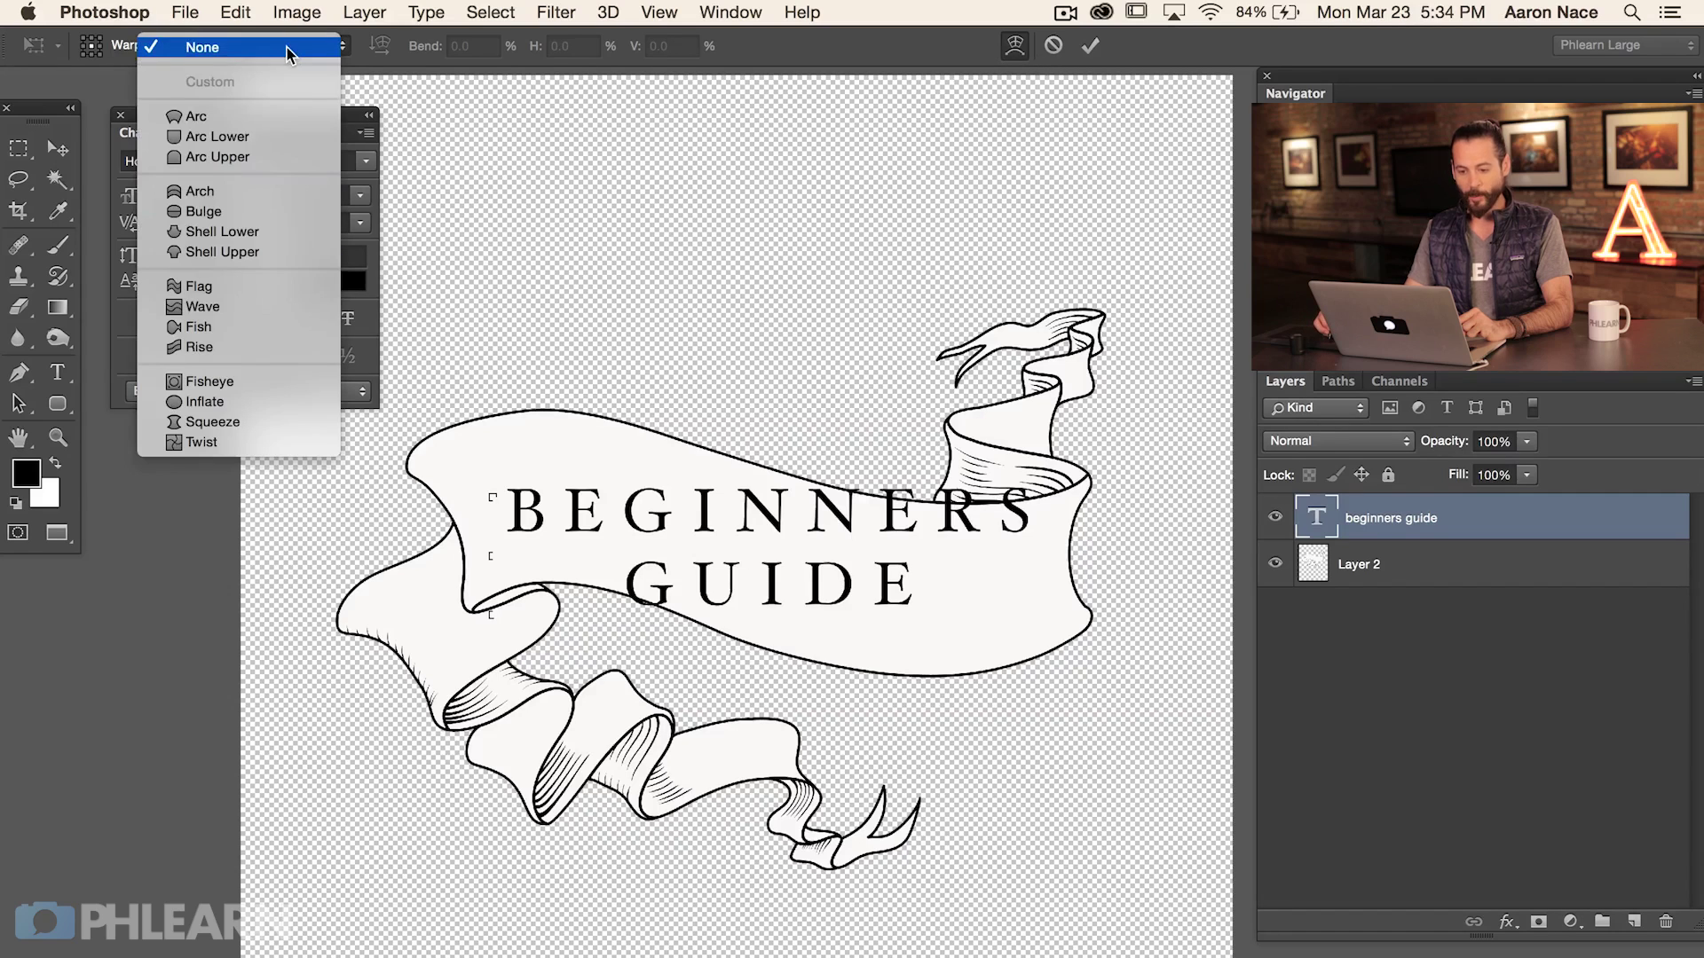
click(264, 291)
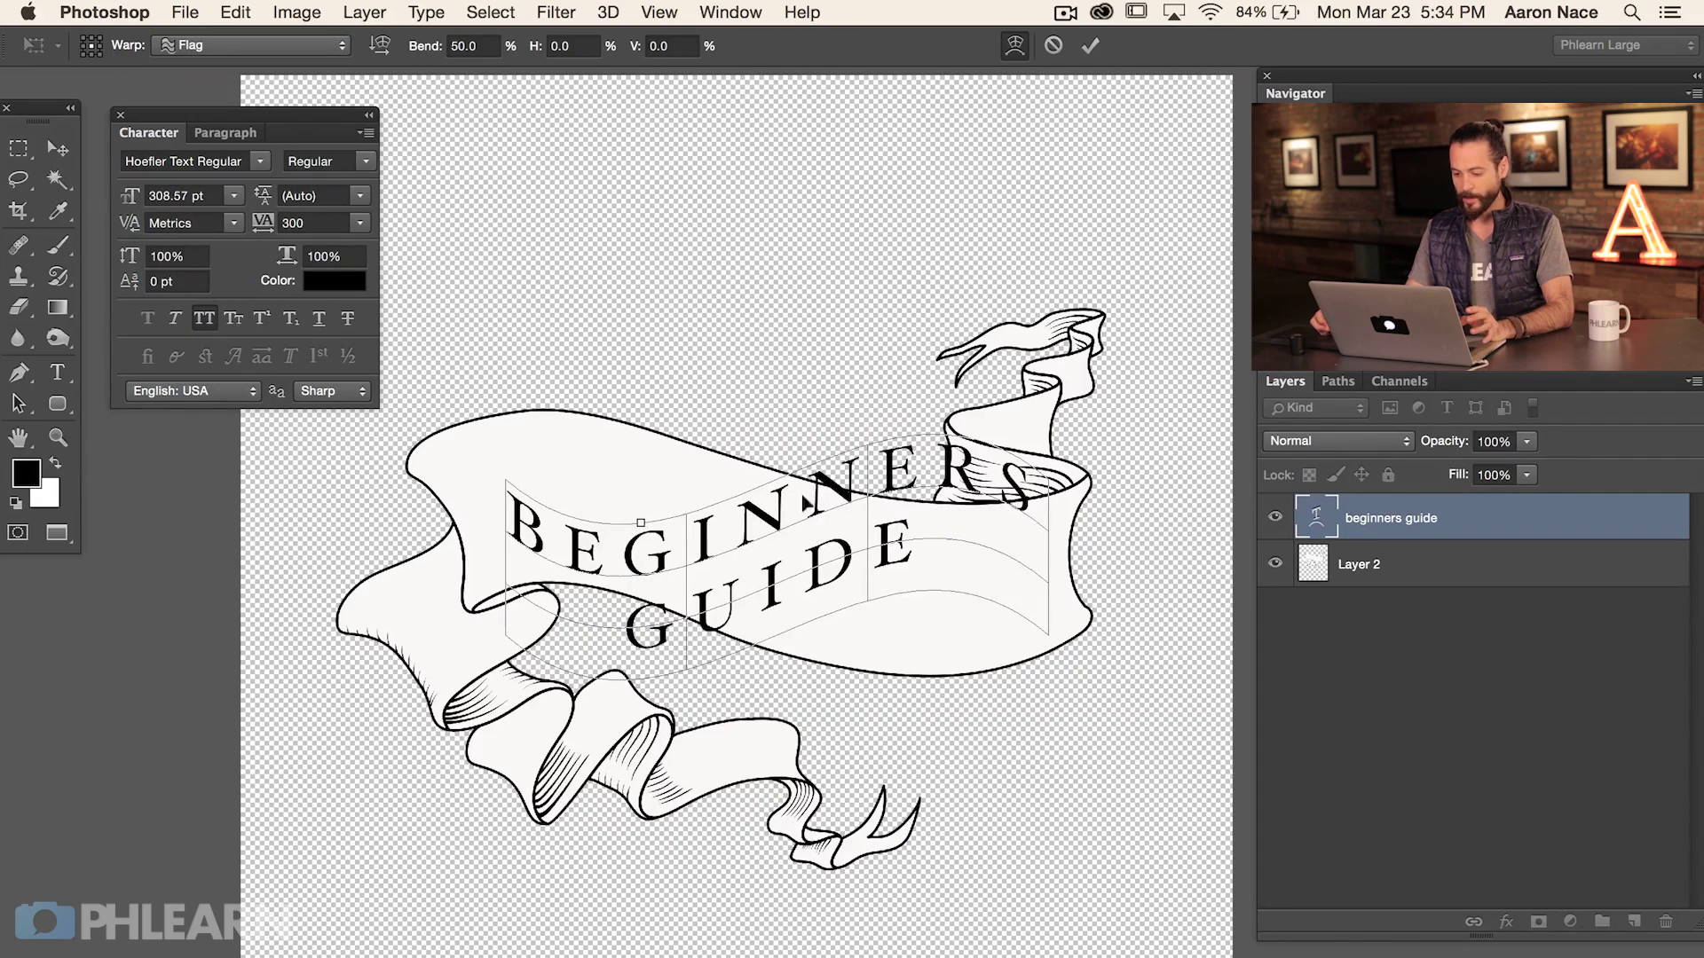
Step: Set the Flag warp's bend to about -30.9%, position the text within the ribbon's wavy panel, and apply the warp
drag(633, 514, 637, 447)
drag(791, 548, 795, 569)
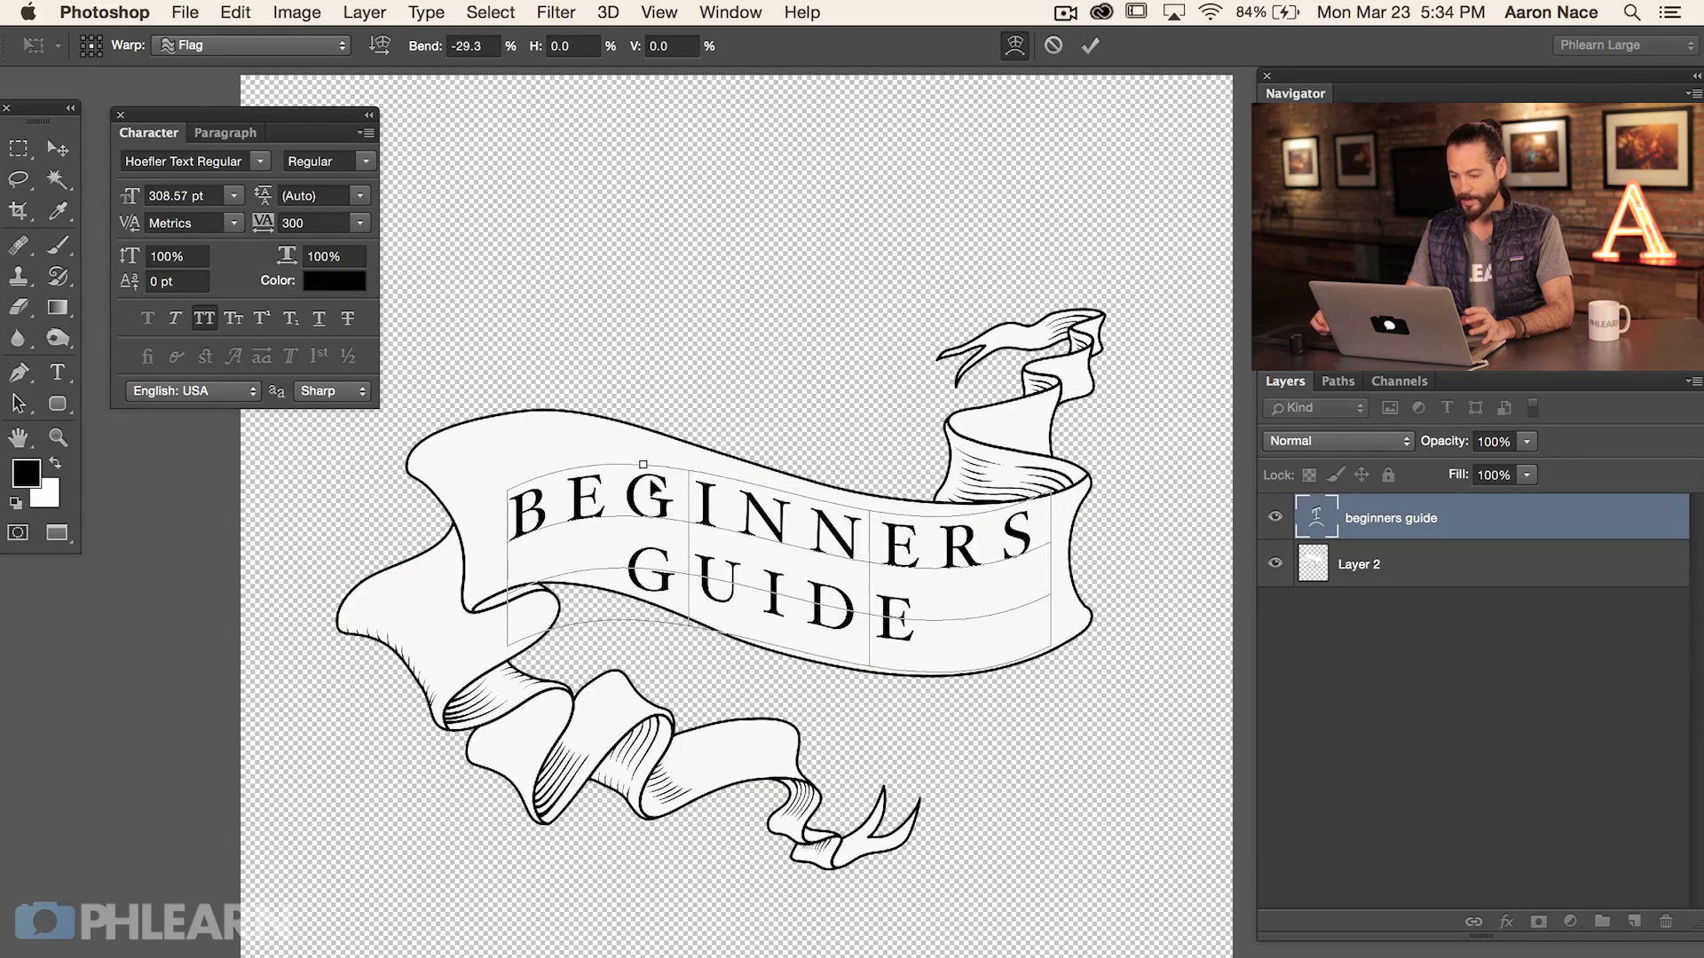
drag(635, 458, 635, 463)
drag(798, 560, 807, 564)
drag(644, 468, 653, 470)
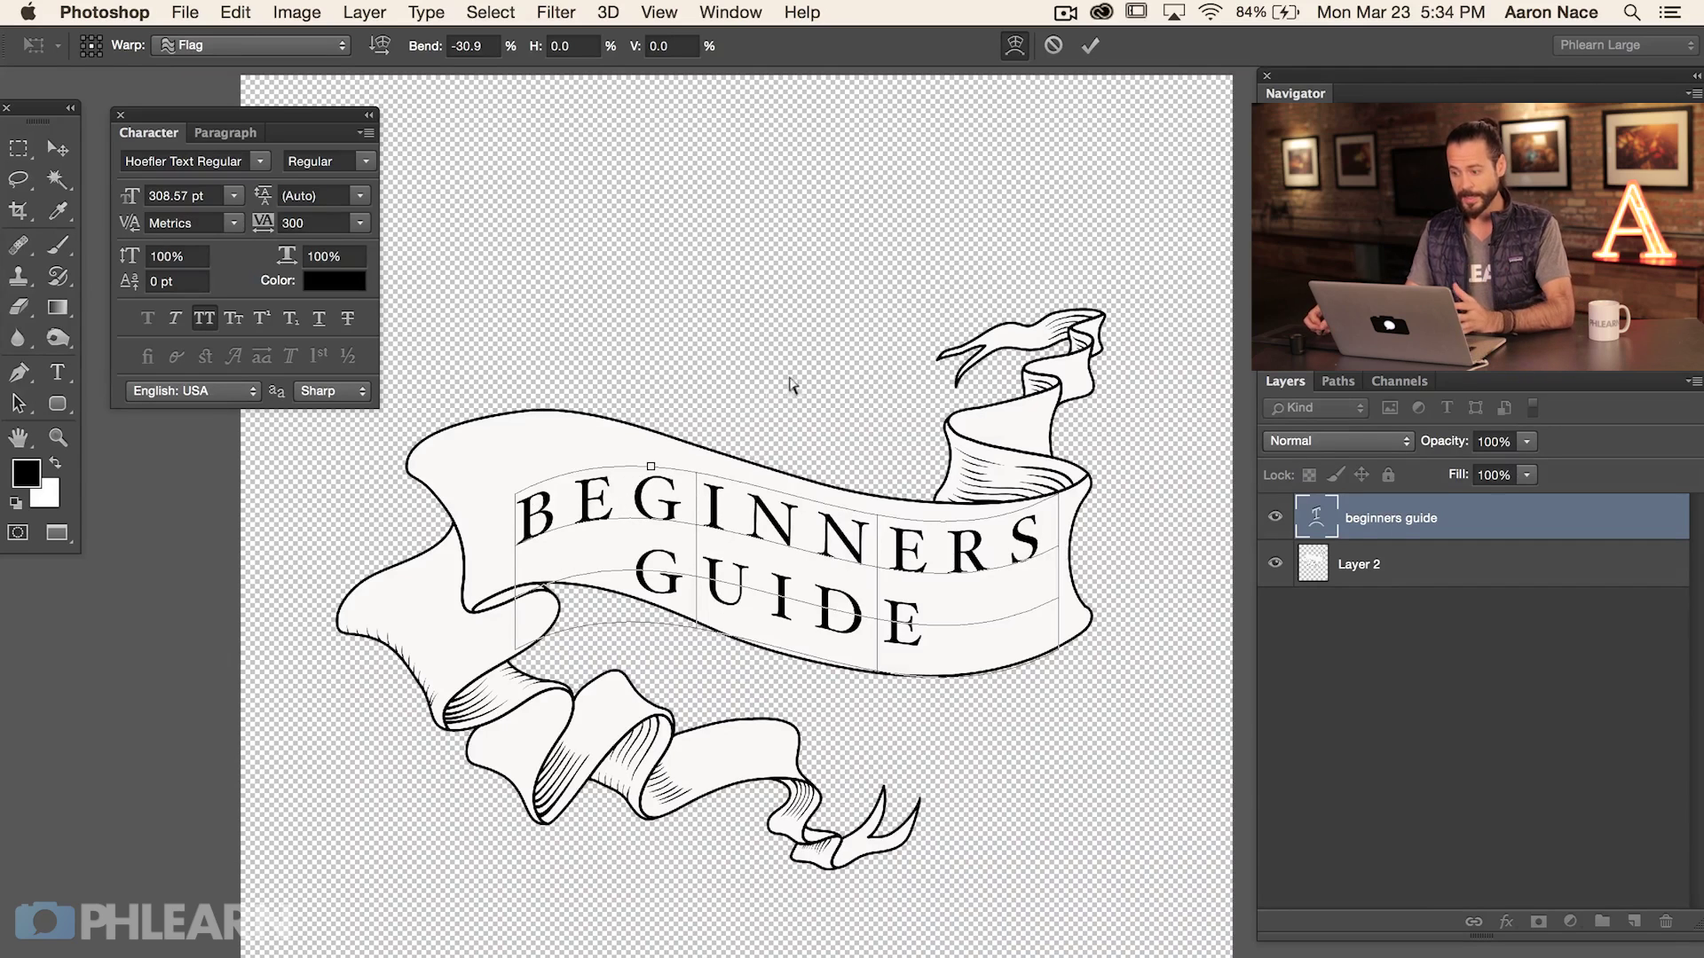
click(1091, 47)
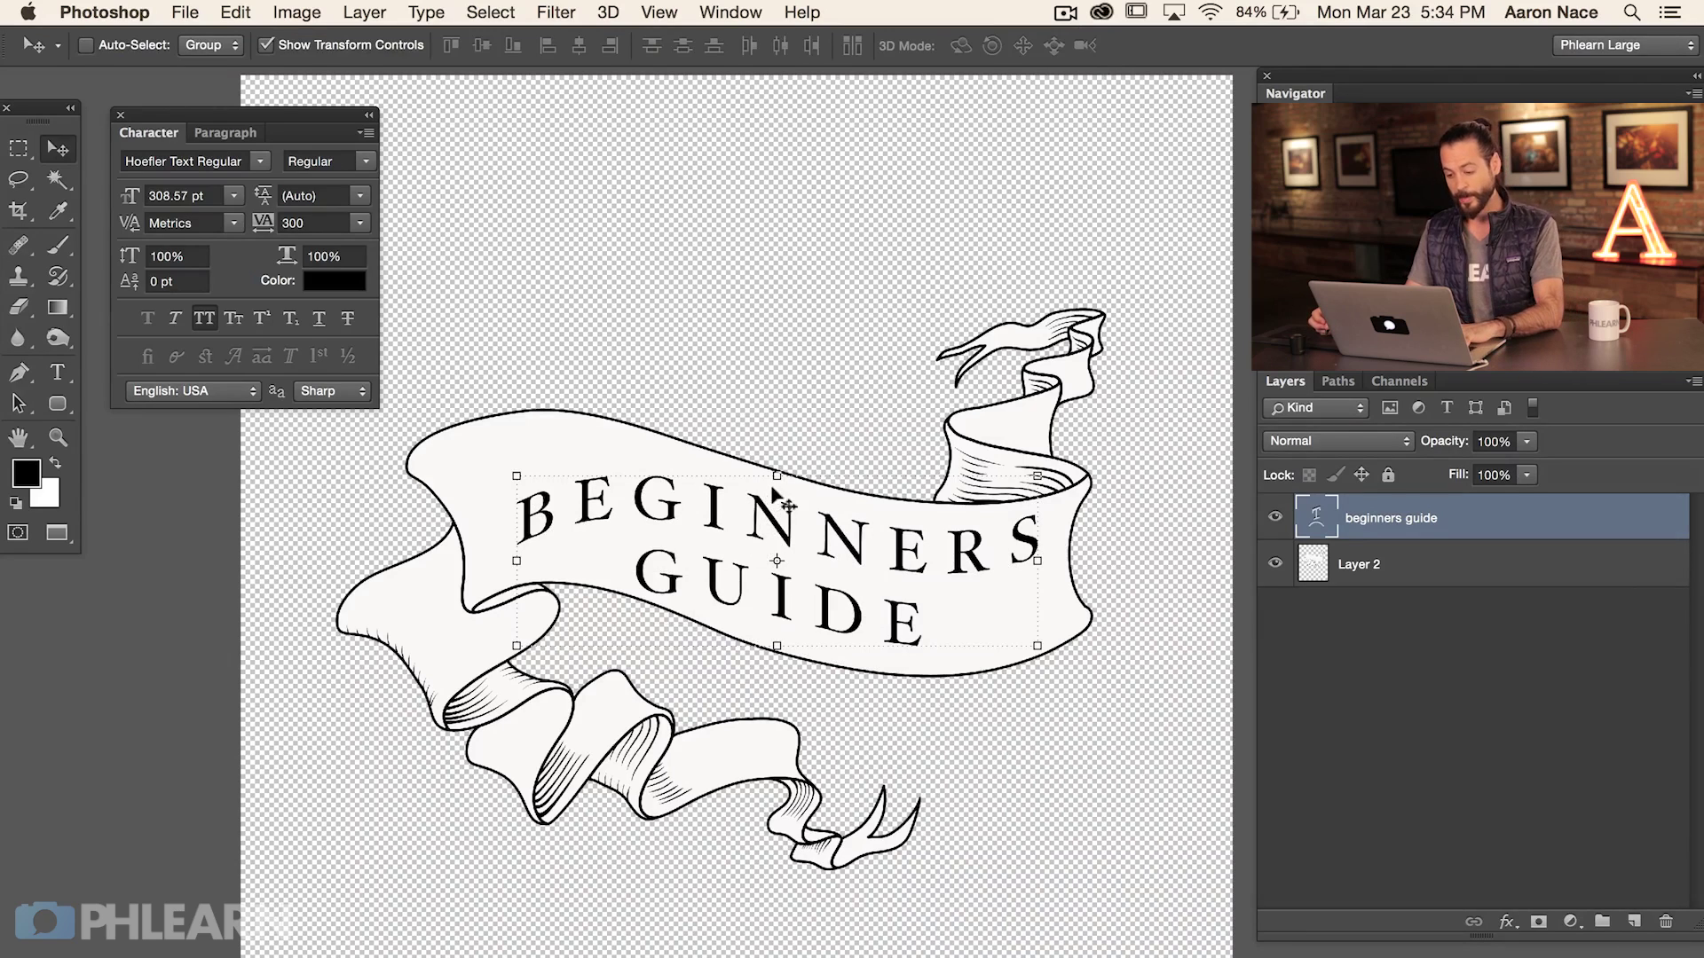
Step: Try to widen the BEGINNERS GUIDE text to about 106.83% with a vertical skew of about 3.04°, and undo it
key(super+t)
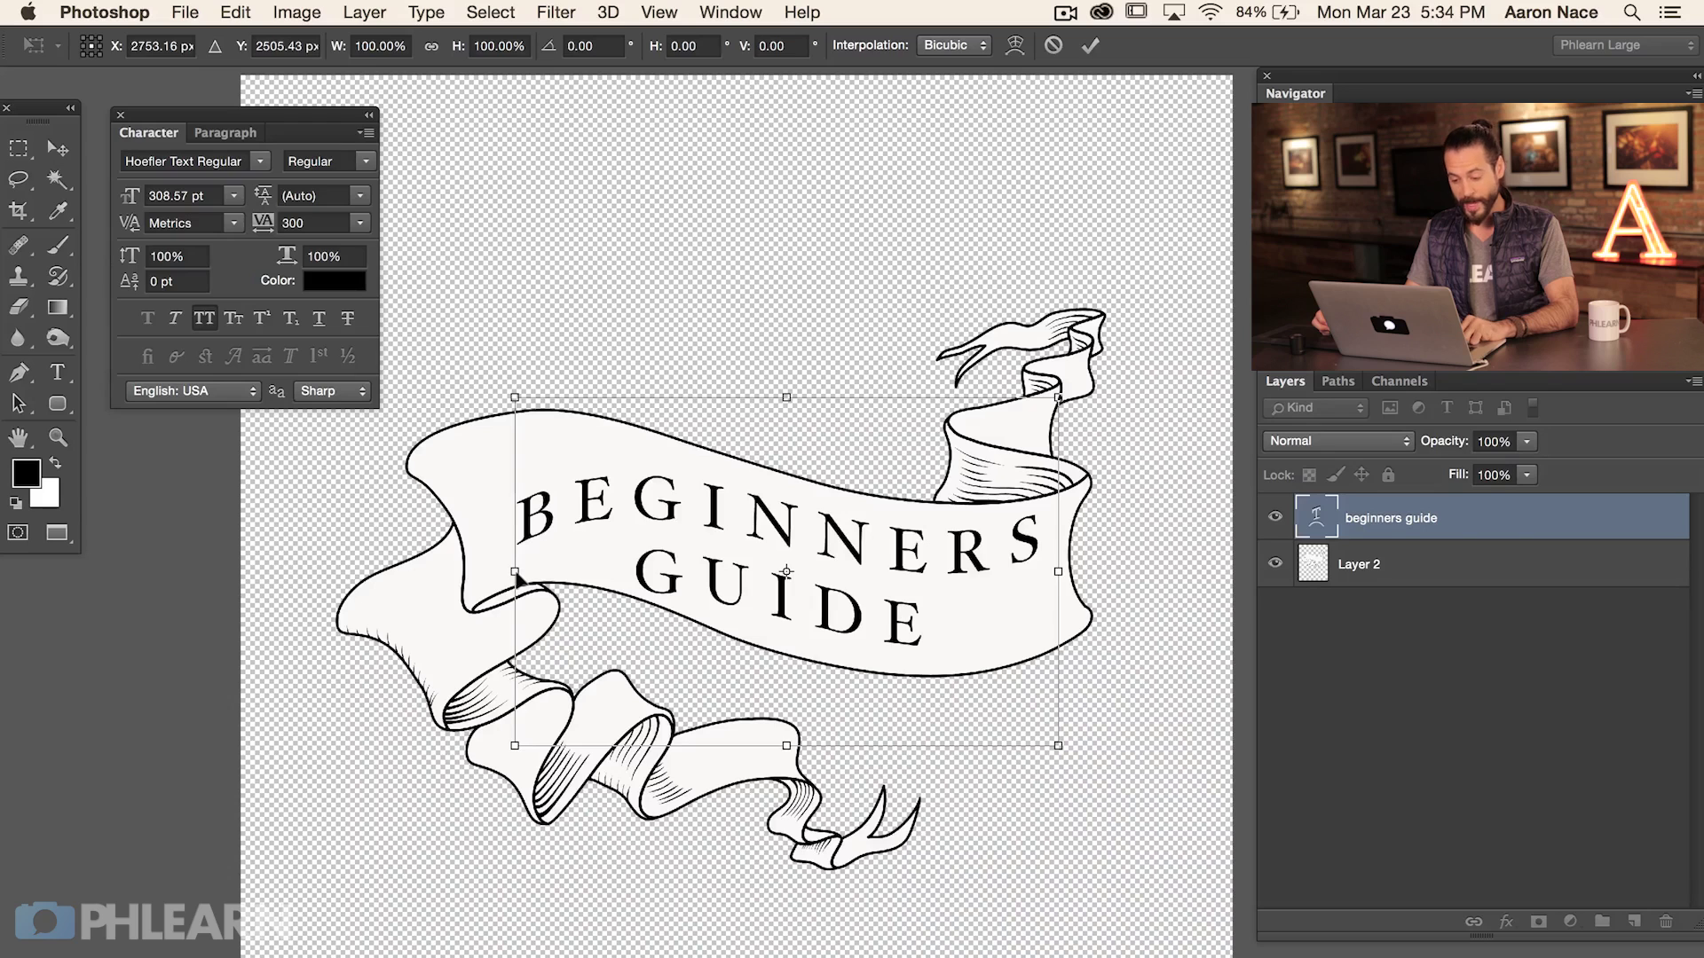
drag(509, 559, 469, 531)
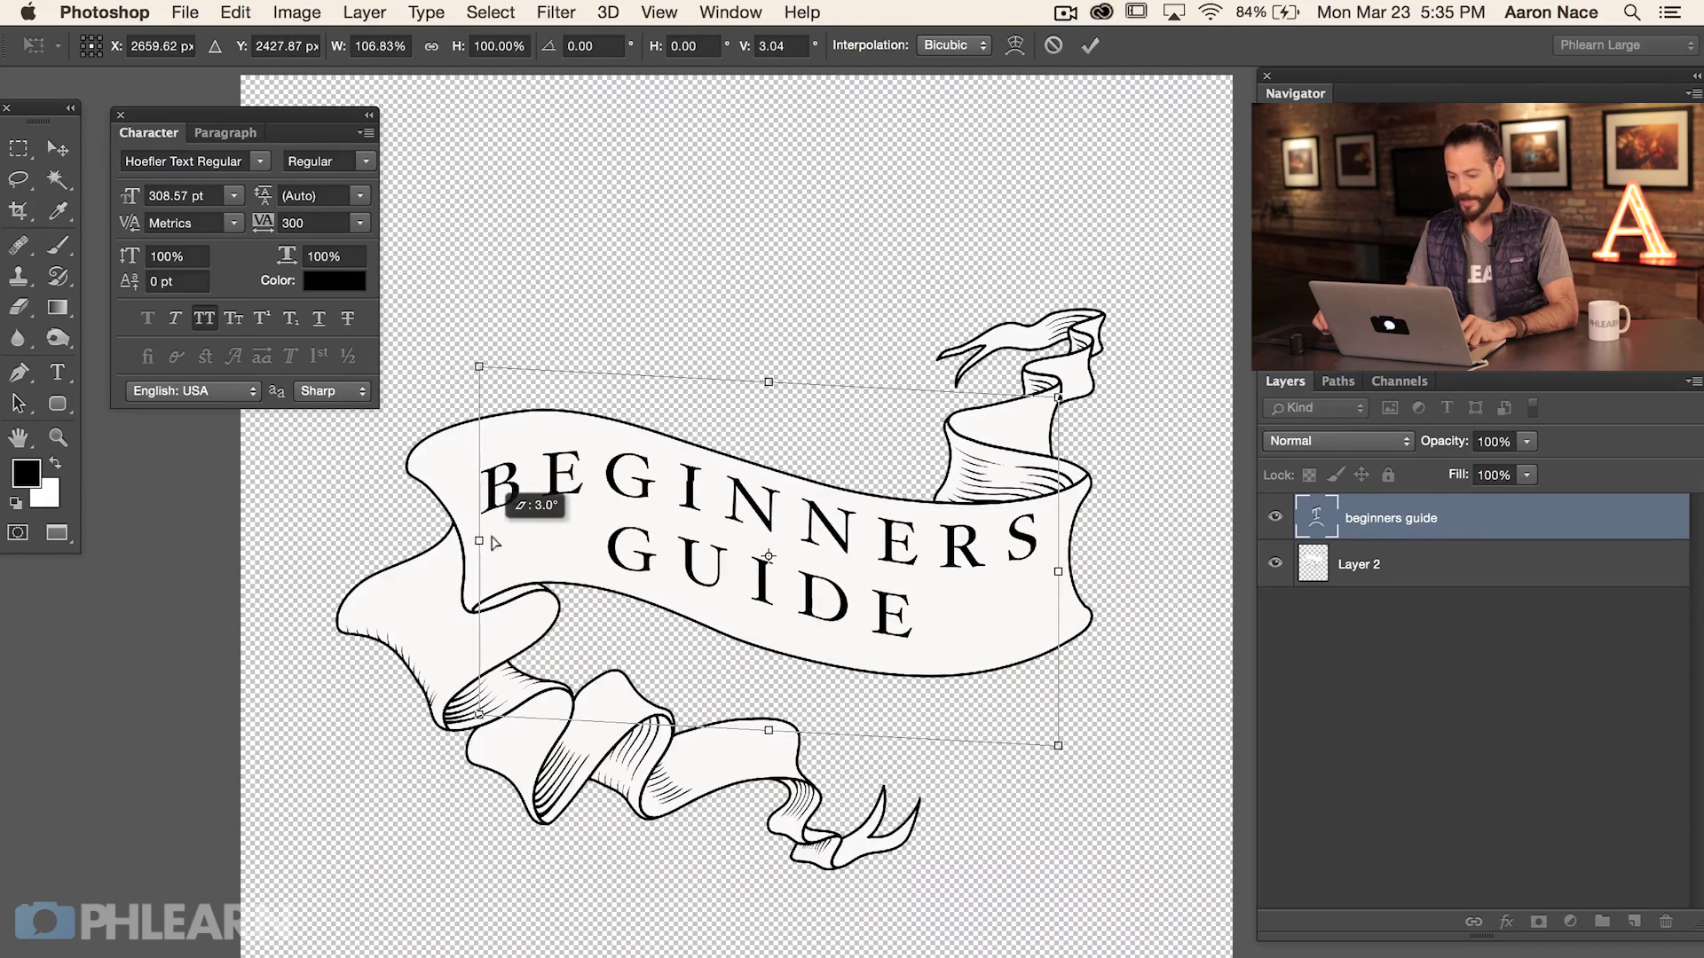
key(Return)
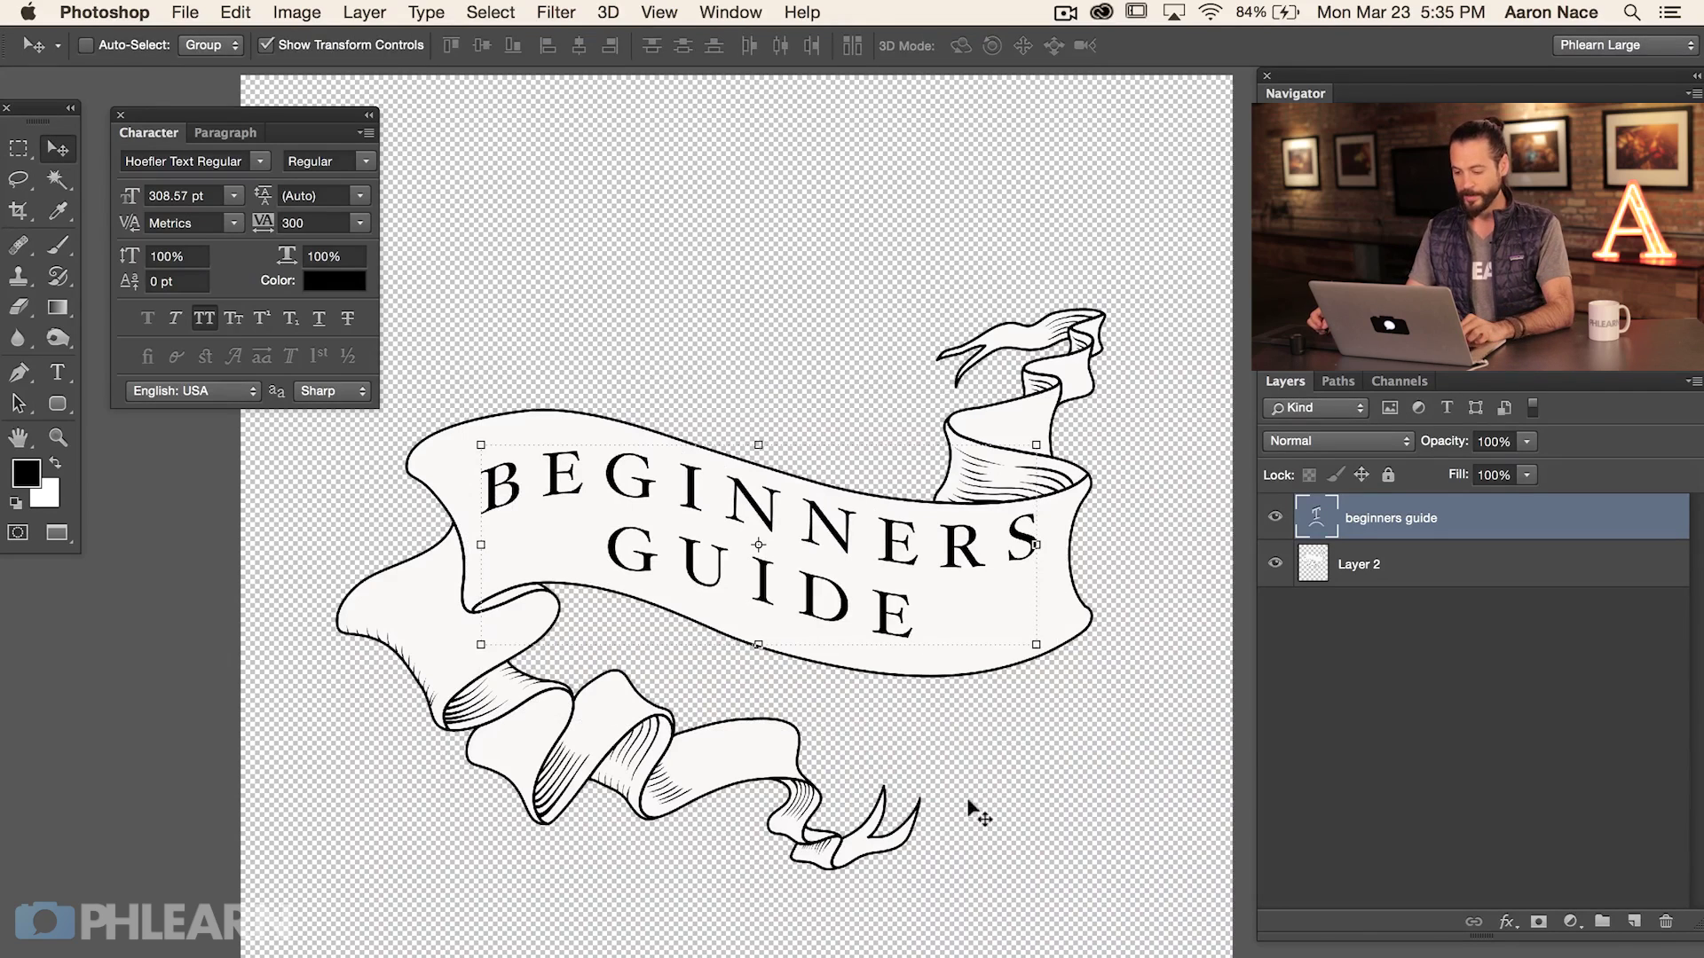
key(super+z)
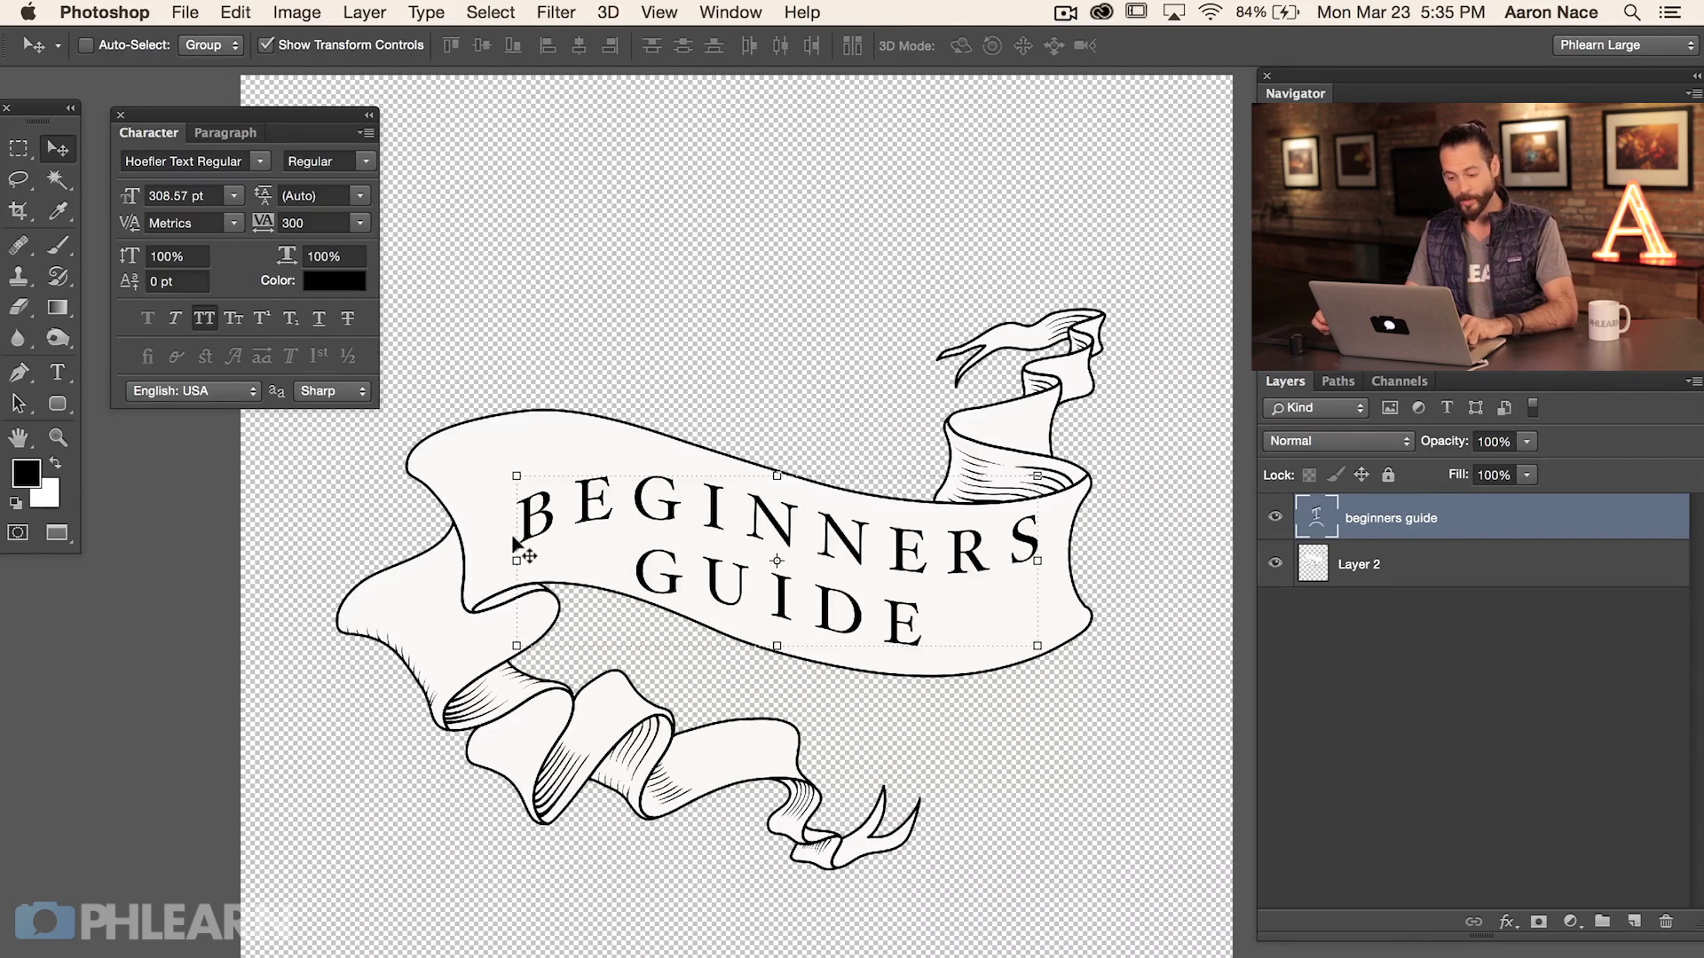
drag(518, 472, 561, 479)
key(Escape)
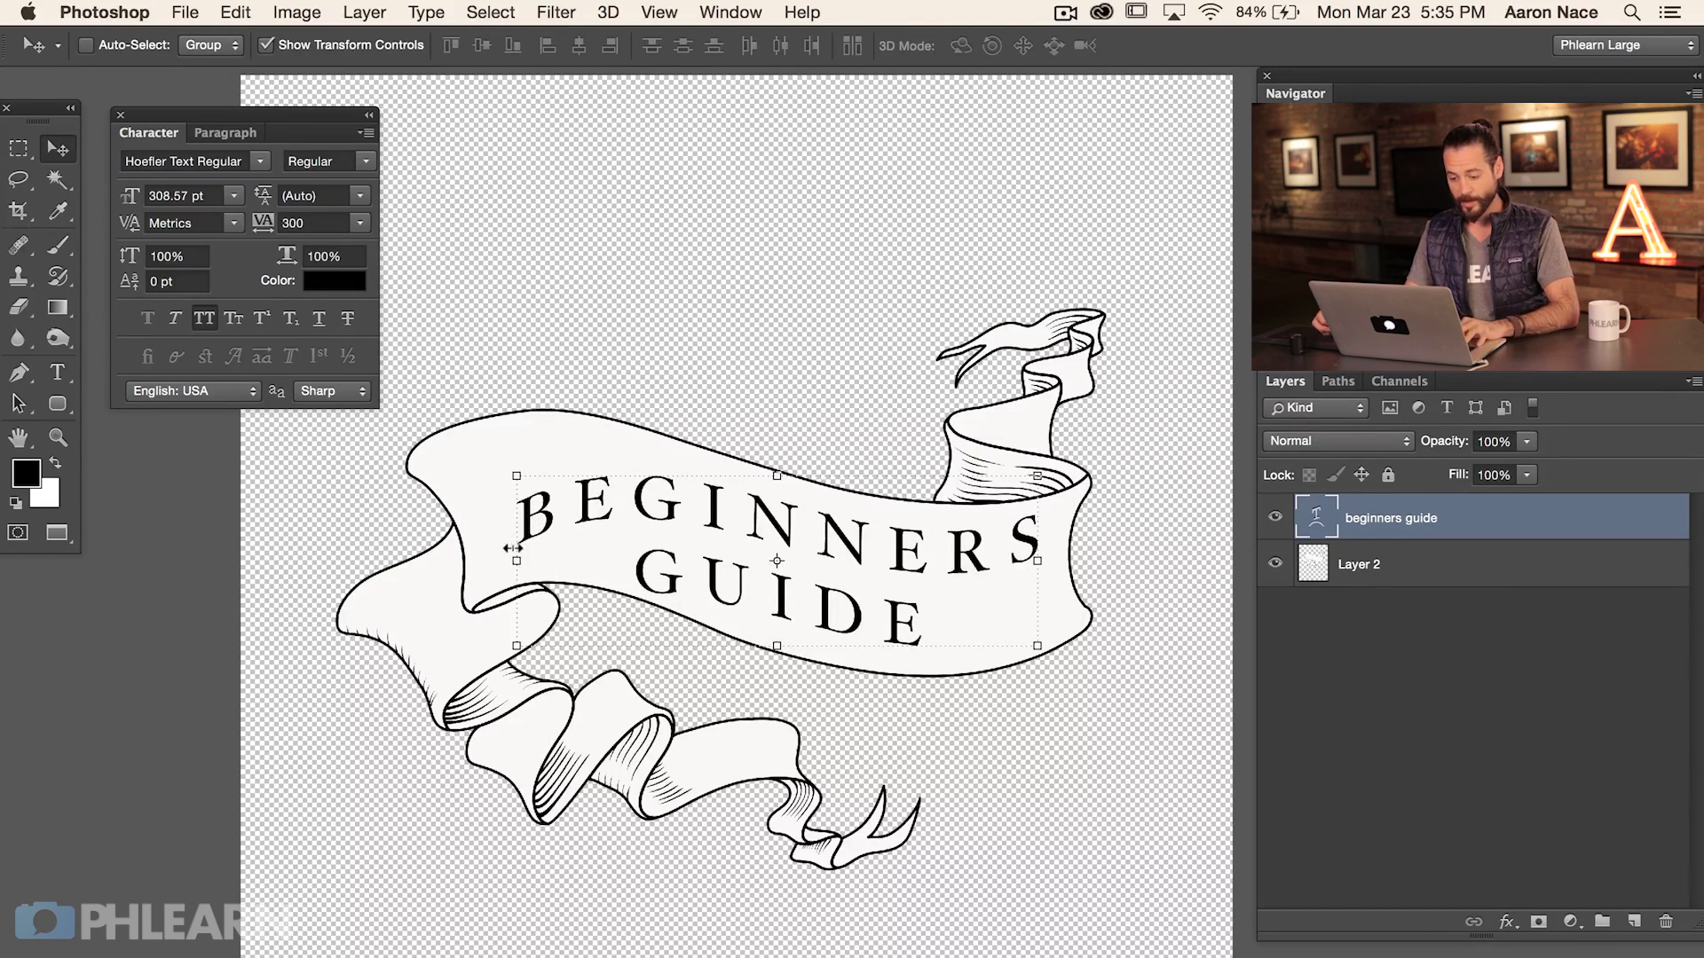
Step: Stretch the BEGINNERS GUIDE text to about 108.14% width with a vertical skew of about 3.39°, and nudge it within the ribbon
drag(513, 559, 467, 523)
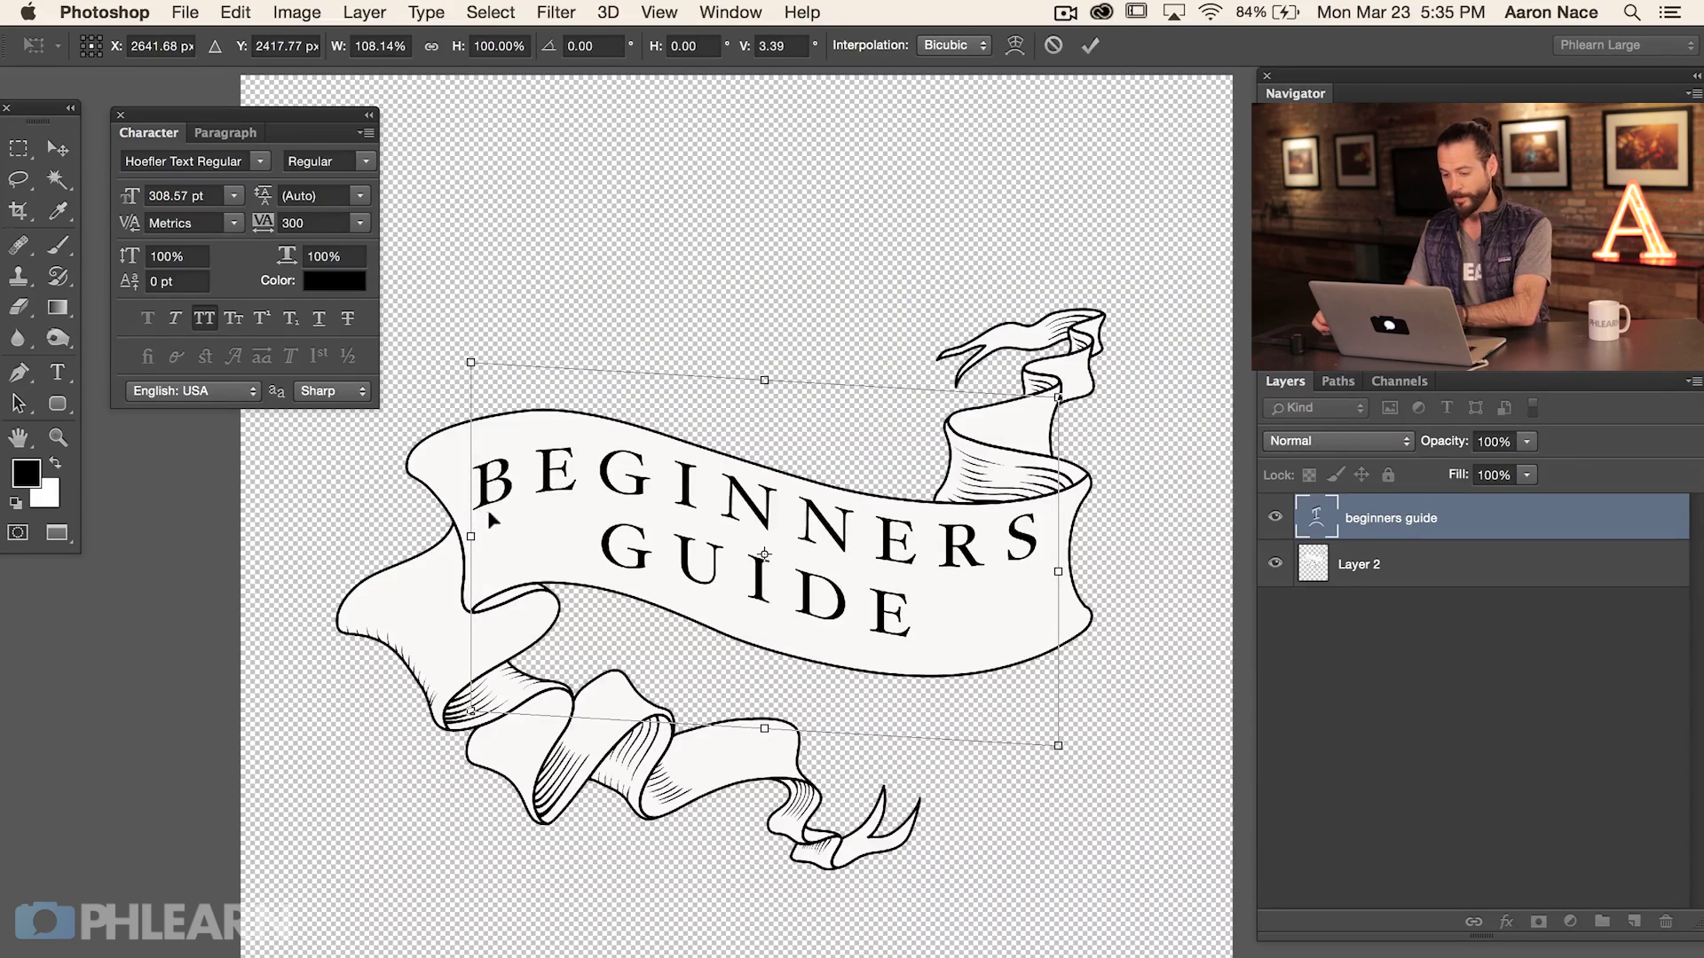
key(Return)
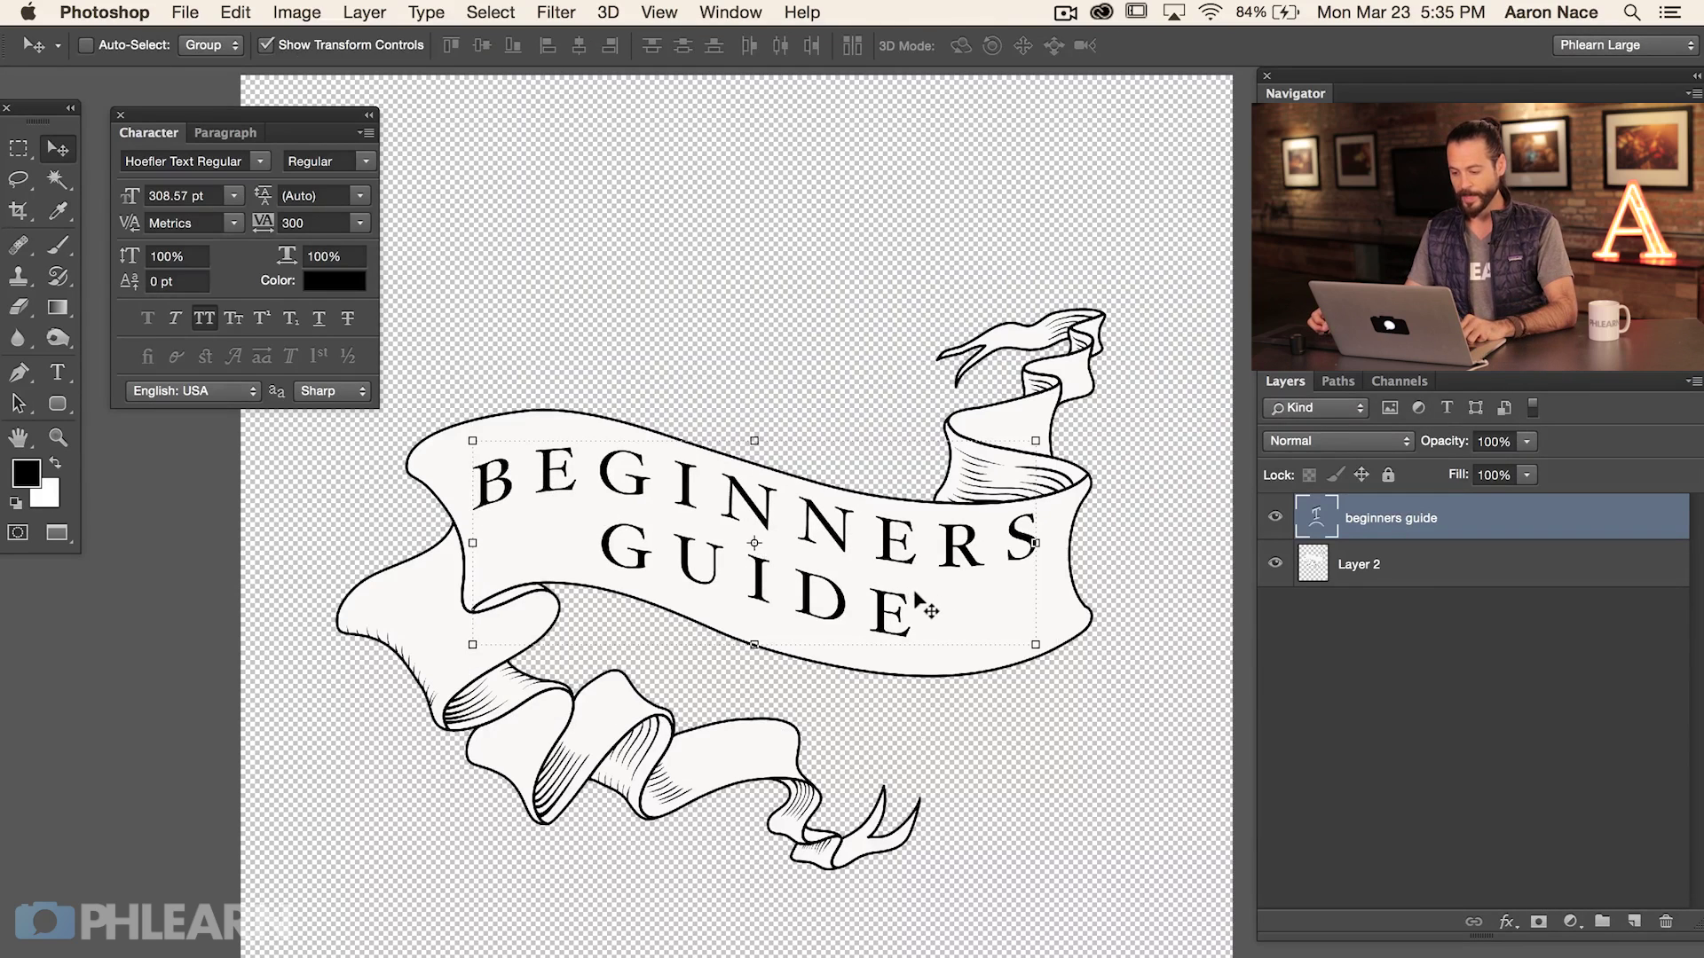
drag(919, 524, 923, 528)
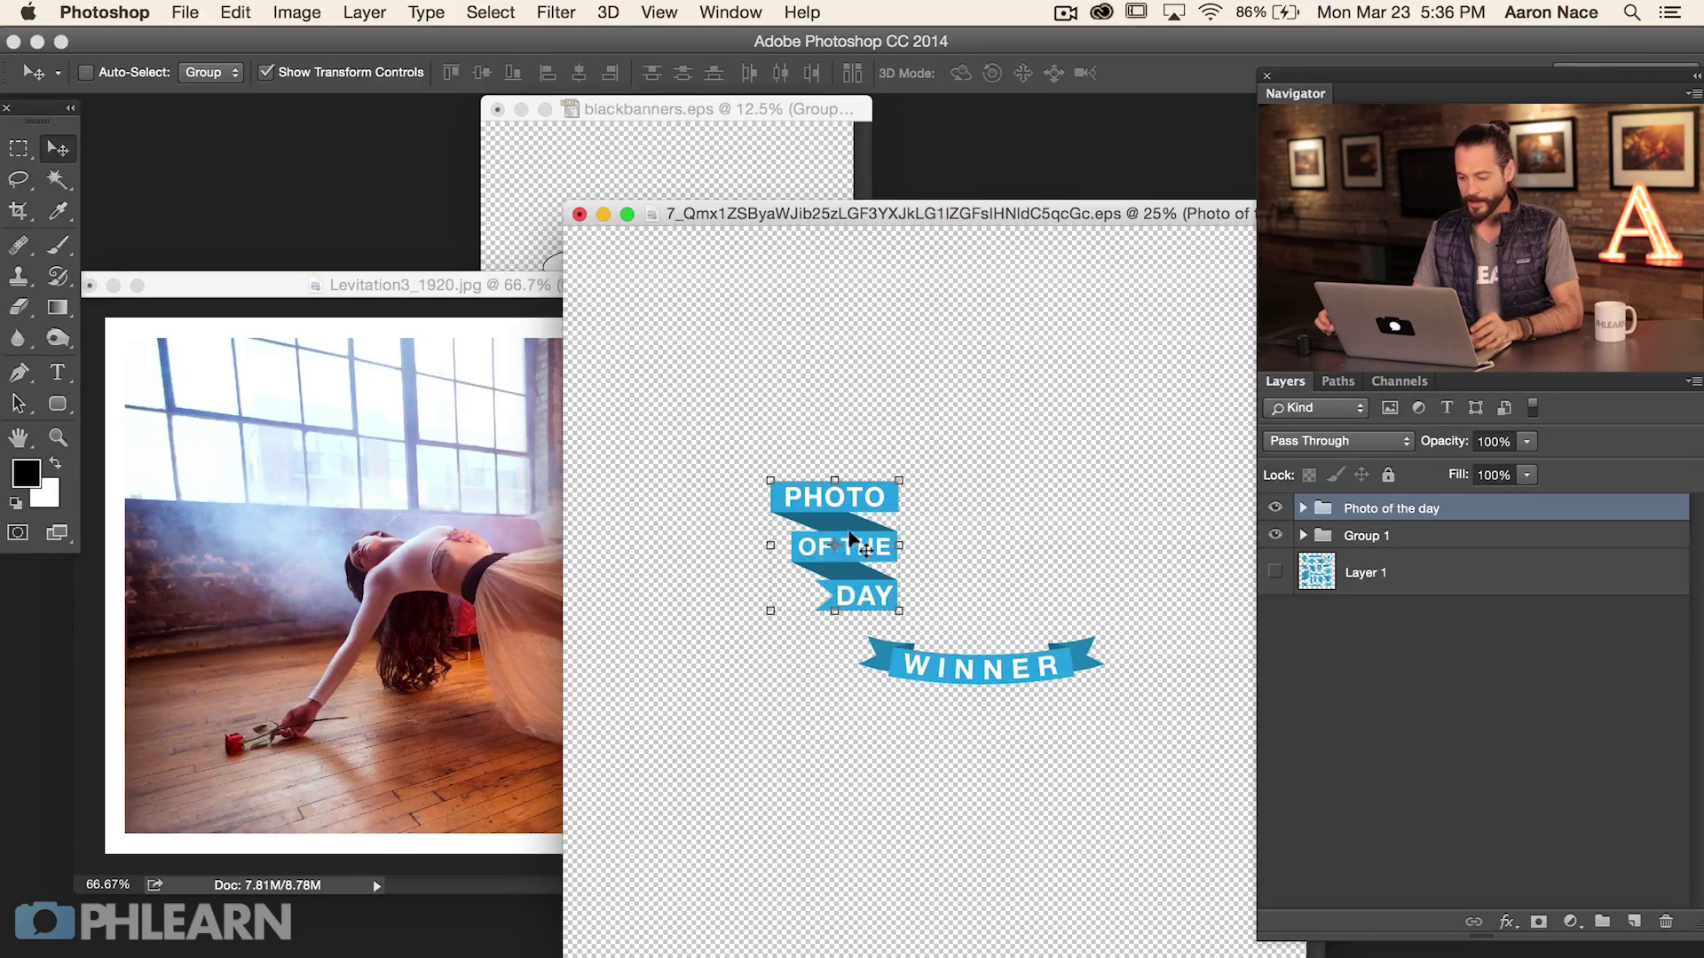
Step: Copy the Photo of the day group into Levitation3_1920.jpg, place it above Layer 0, and position it over the photo
drag(427, 532, 444, 524)
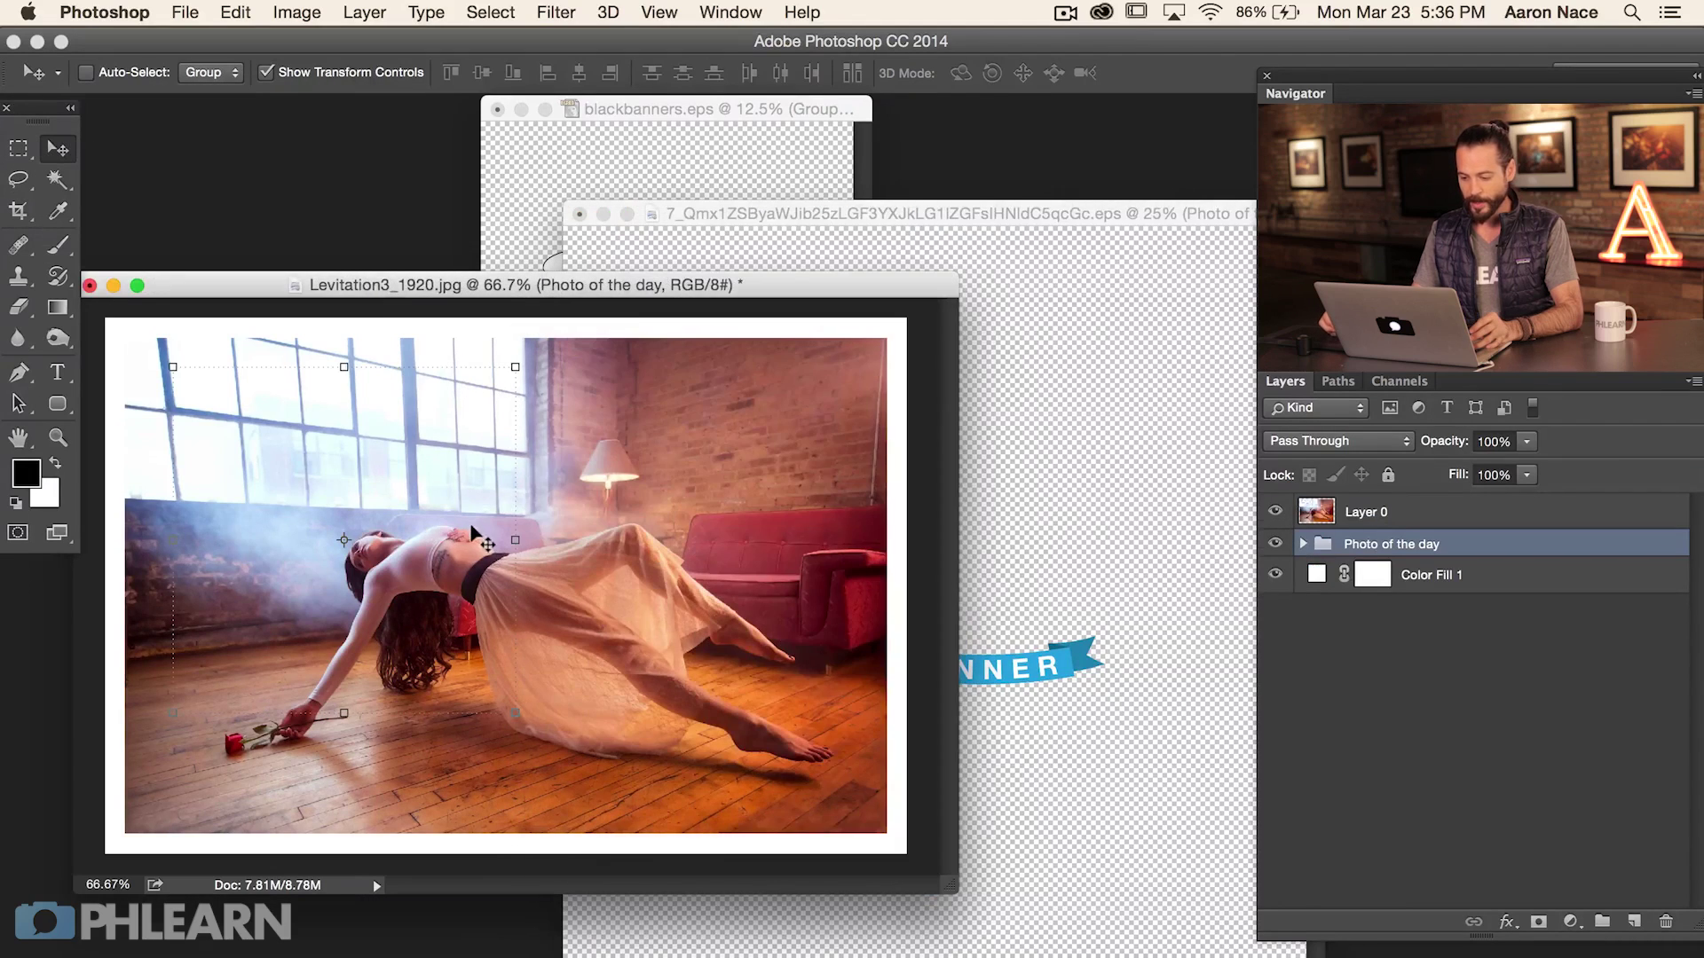
key(super+bracketright)
drag(487, 585, 517, 543)
Step: Copy the WINNER banner group and the BEGINNERS GUIDE scroll group from their documents into Levitation3_1920.jpg
click(1139, 586)
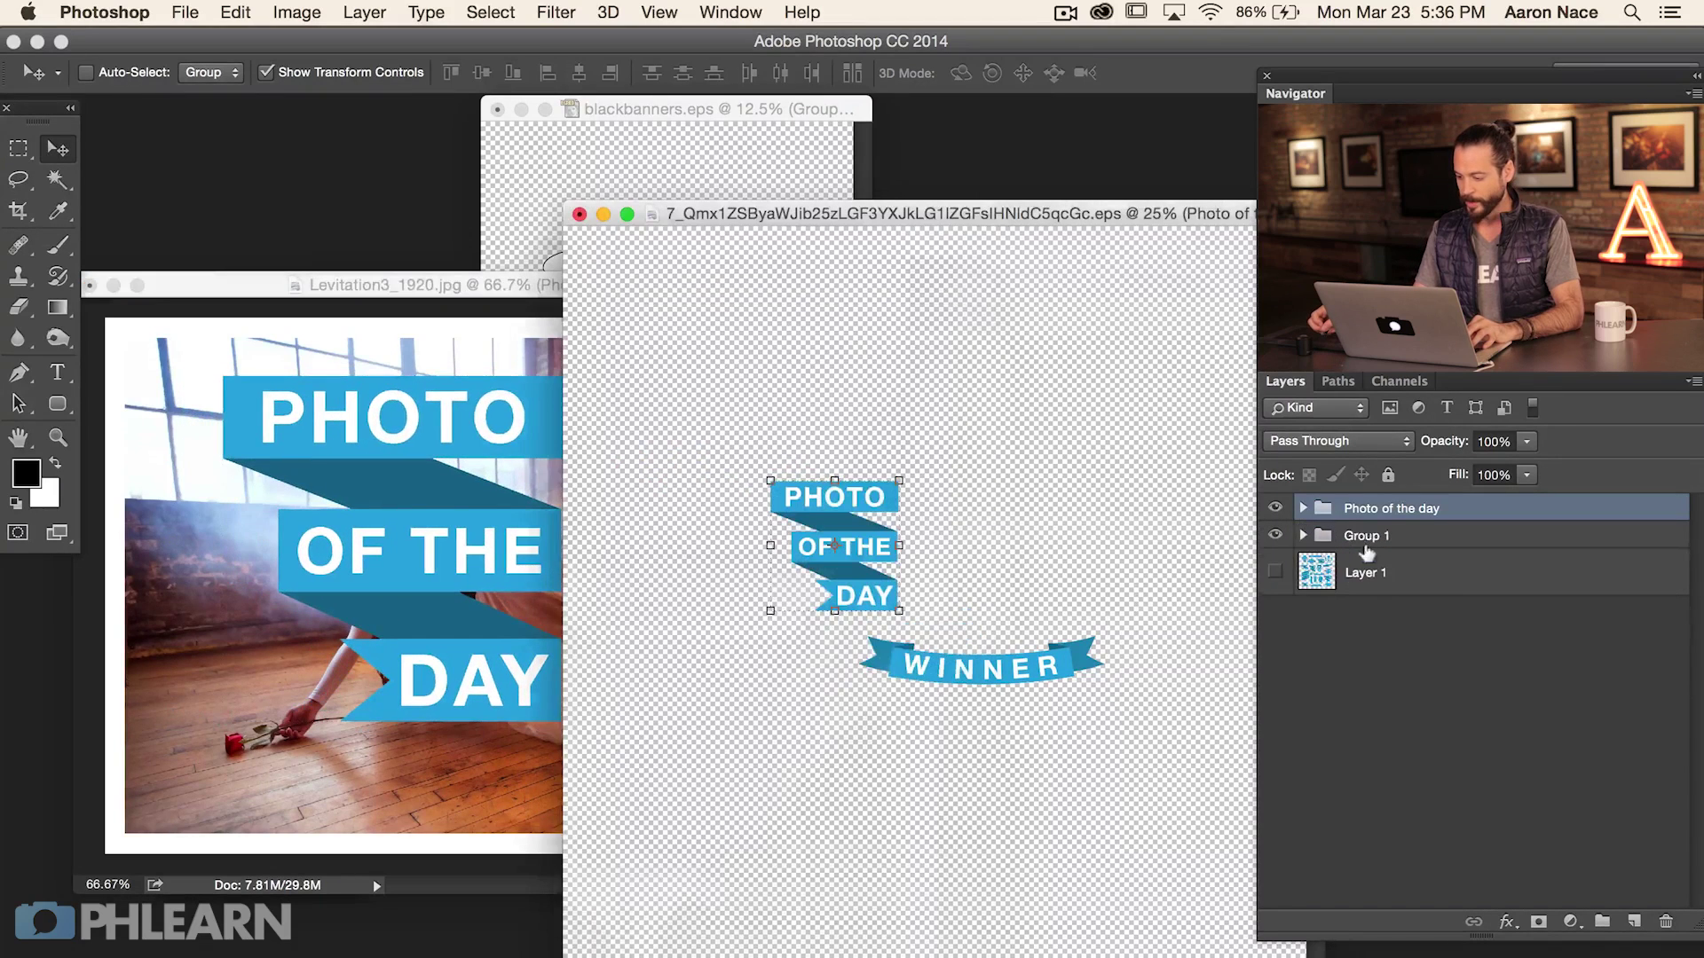
drag(1400, 536, 662, 707)
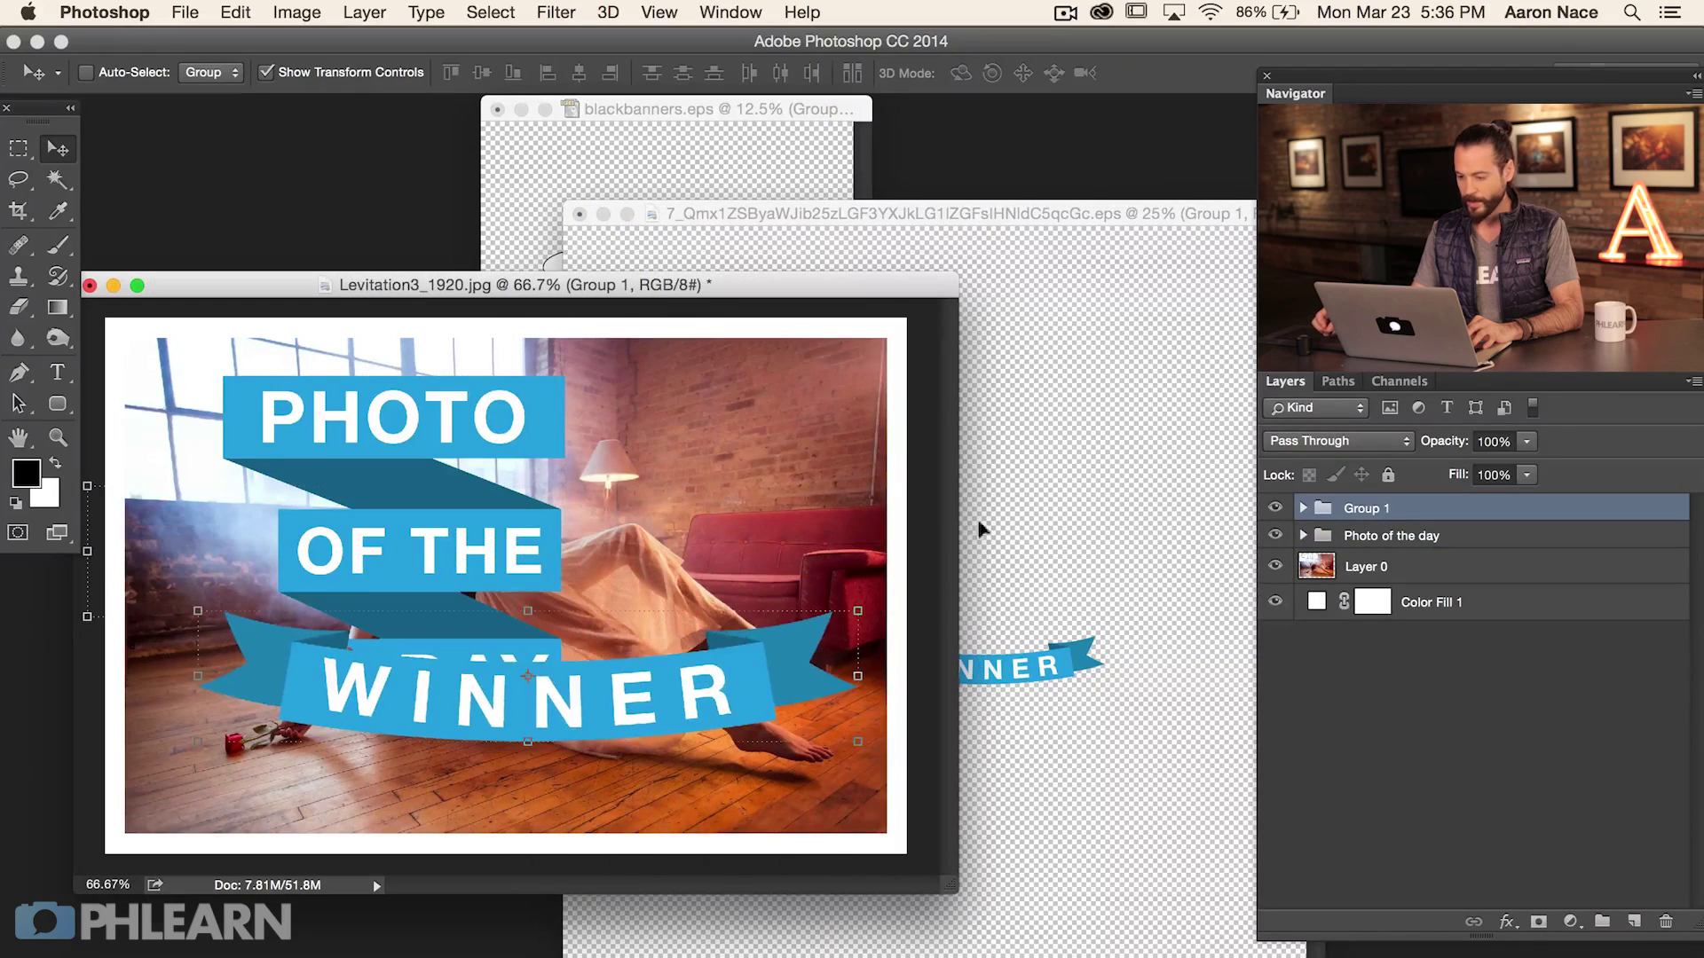
click(799, 110)
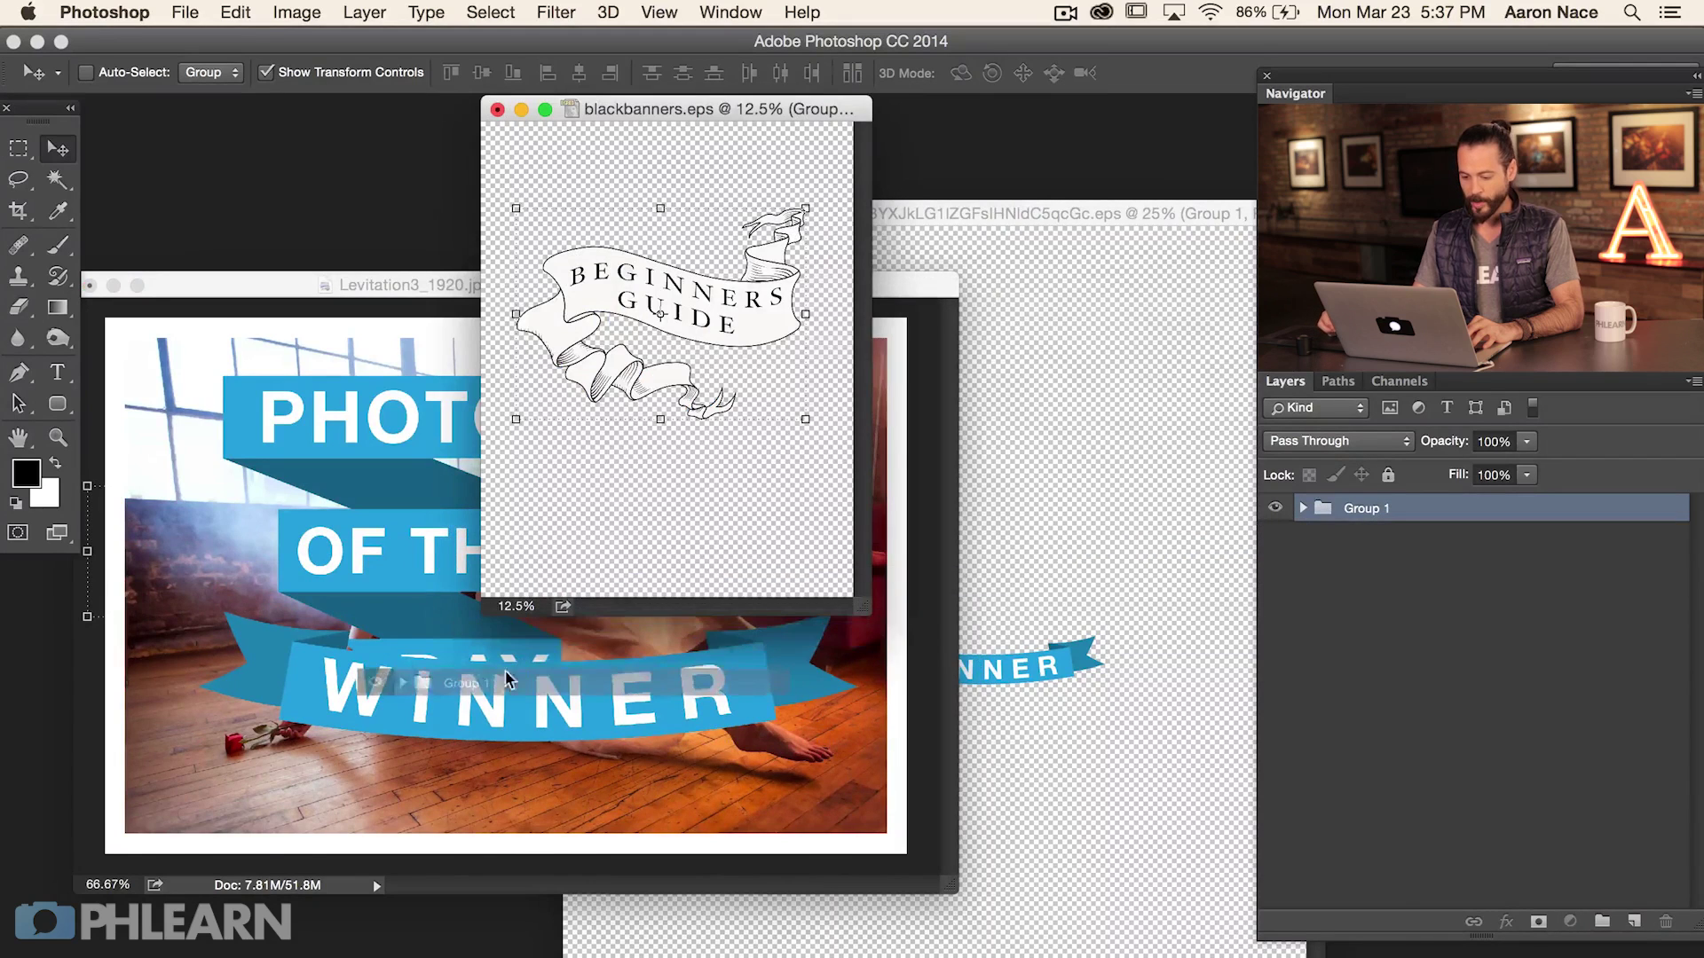
drag(501, 679, 504, 680)
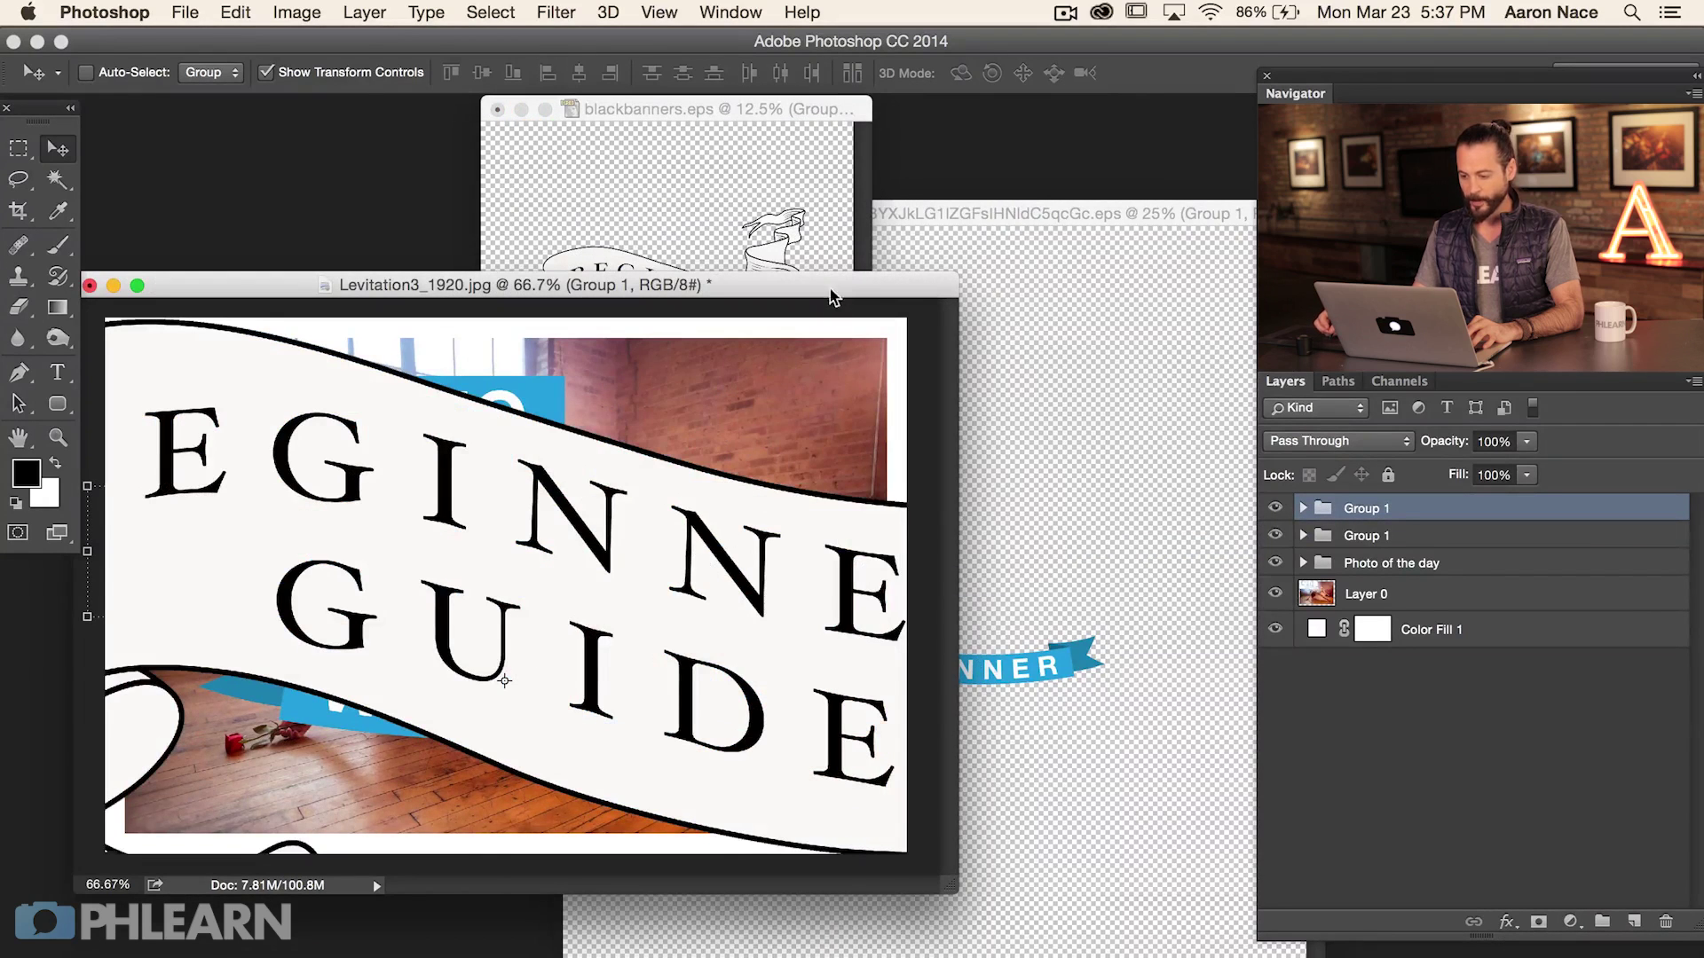
Step: Show the photo document in full screen mode and hide the WINNER and Photo of the day groups
drag(823, 288, 844, 277)
key(f)
drag(936, 577, 799, 564)
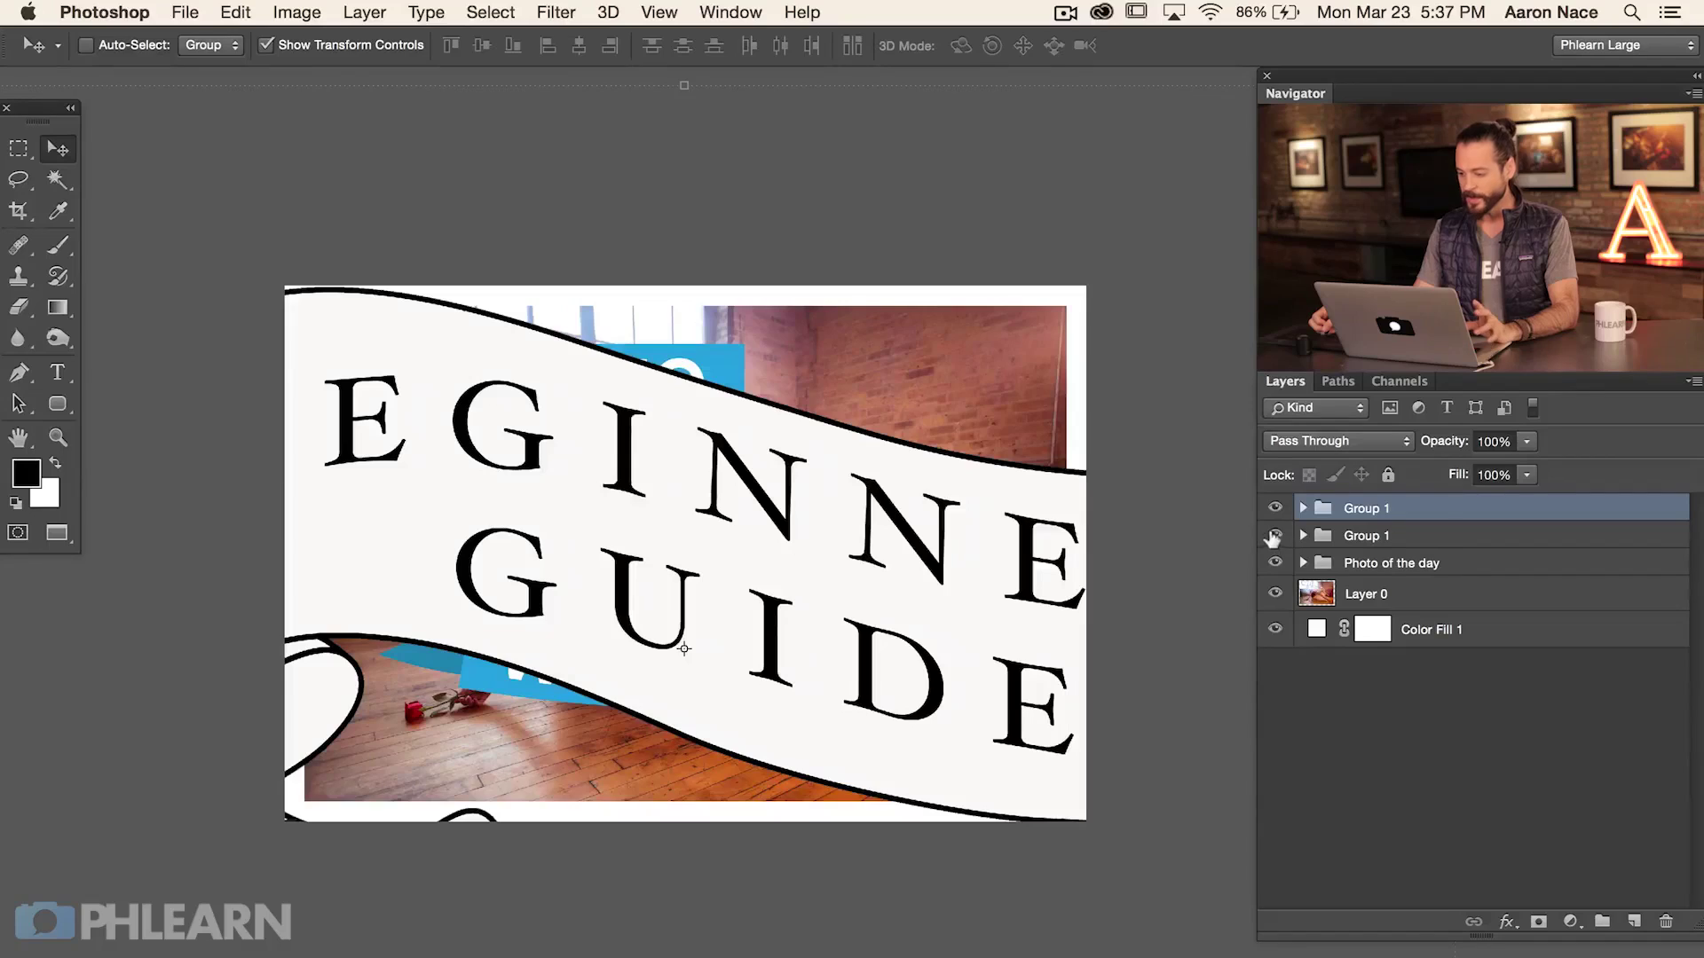
drag(1274, 536, 1274, 563)
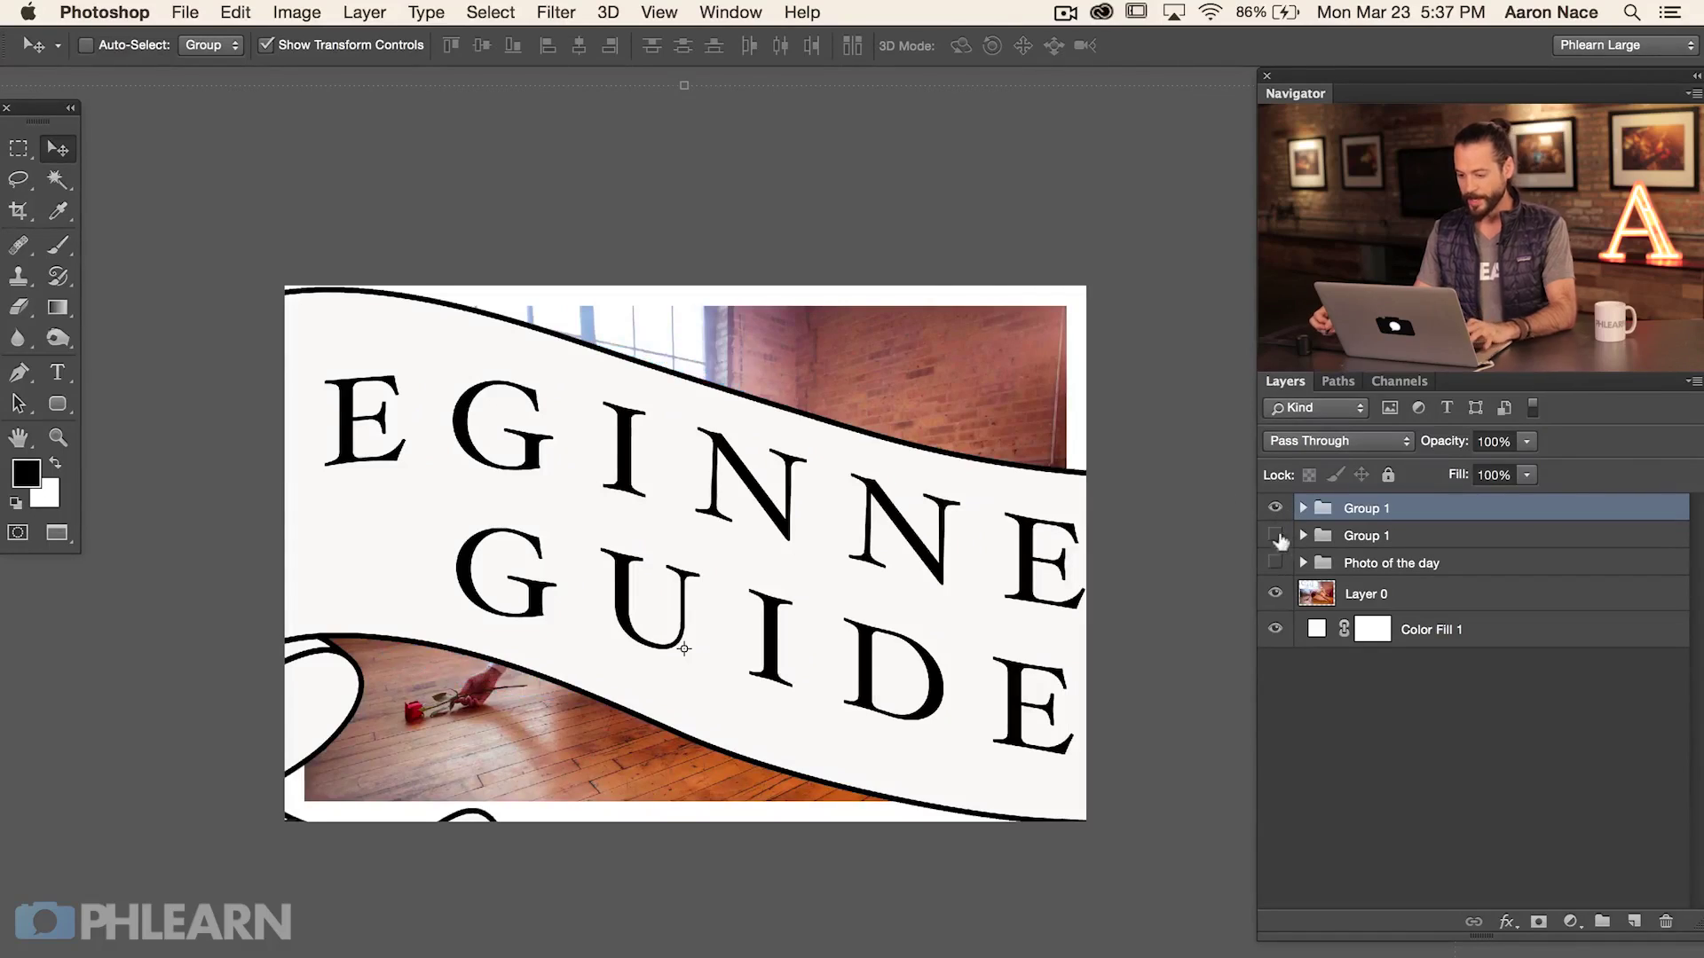
Step: Scale the BEGINNERS GUIDE scroll group down proportionally in two passes and move it to the photo's upper-left area
key(super+t)
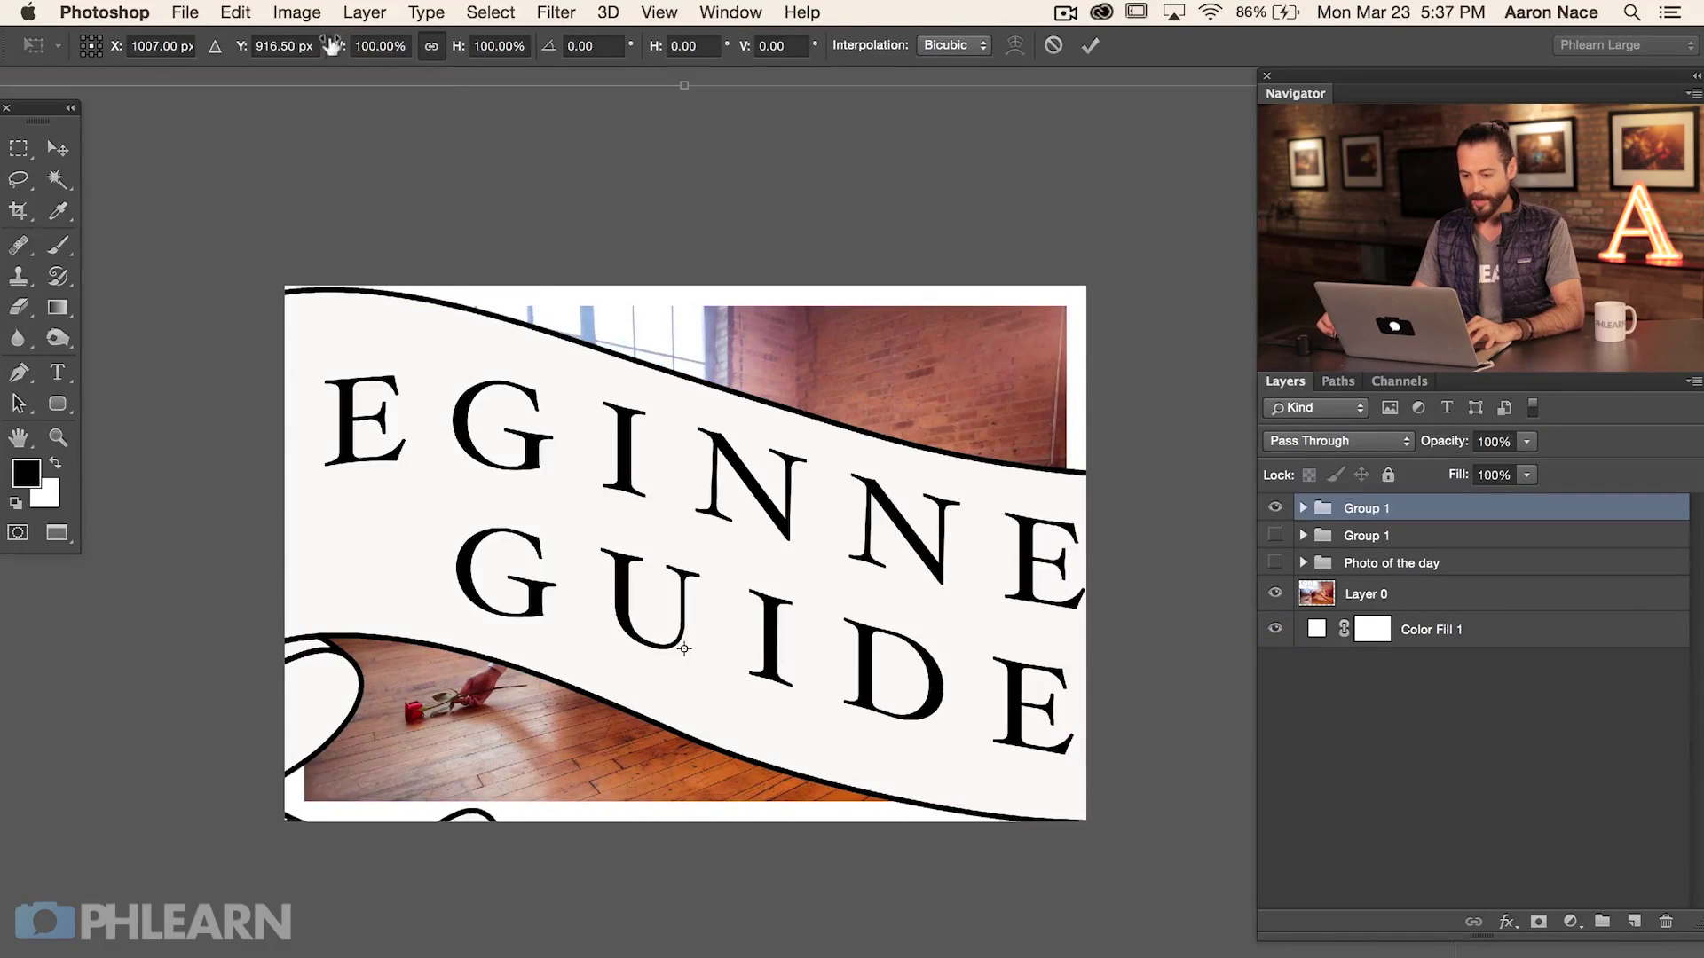
drag(456, 49, 383, 63)
key(Return)
drag(762, 663, 581, 439)
key(ctrl+t)
drag(741, 602, 616, 480)
key(Return)
Step: Move the BEGINNERS GUIDE scroll to the photo's upper-right corner and shrink it slightly further
drag(449, 382, 920, 404)
key(super+t)
drag(1072, 524, 1034, 486)
key(Return)
drag(956, 423, 1003, 426)
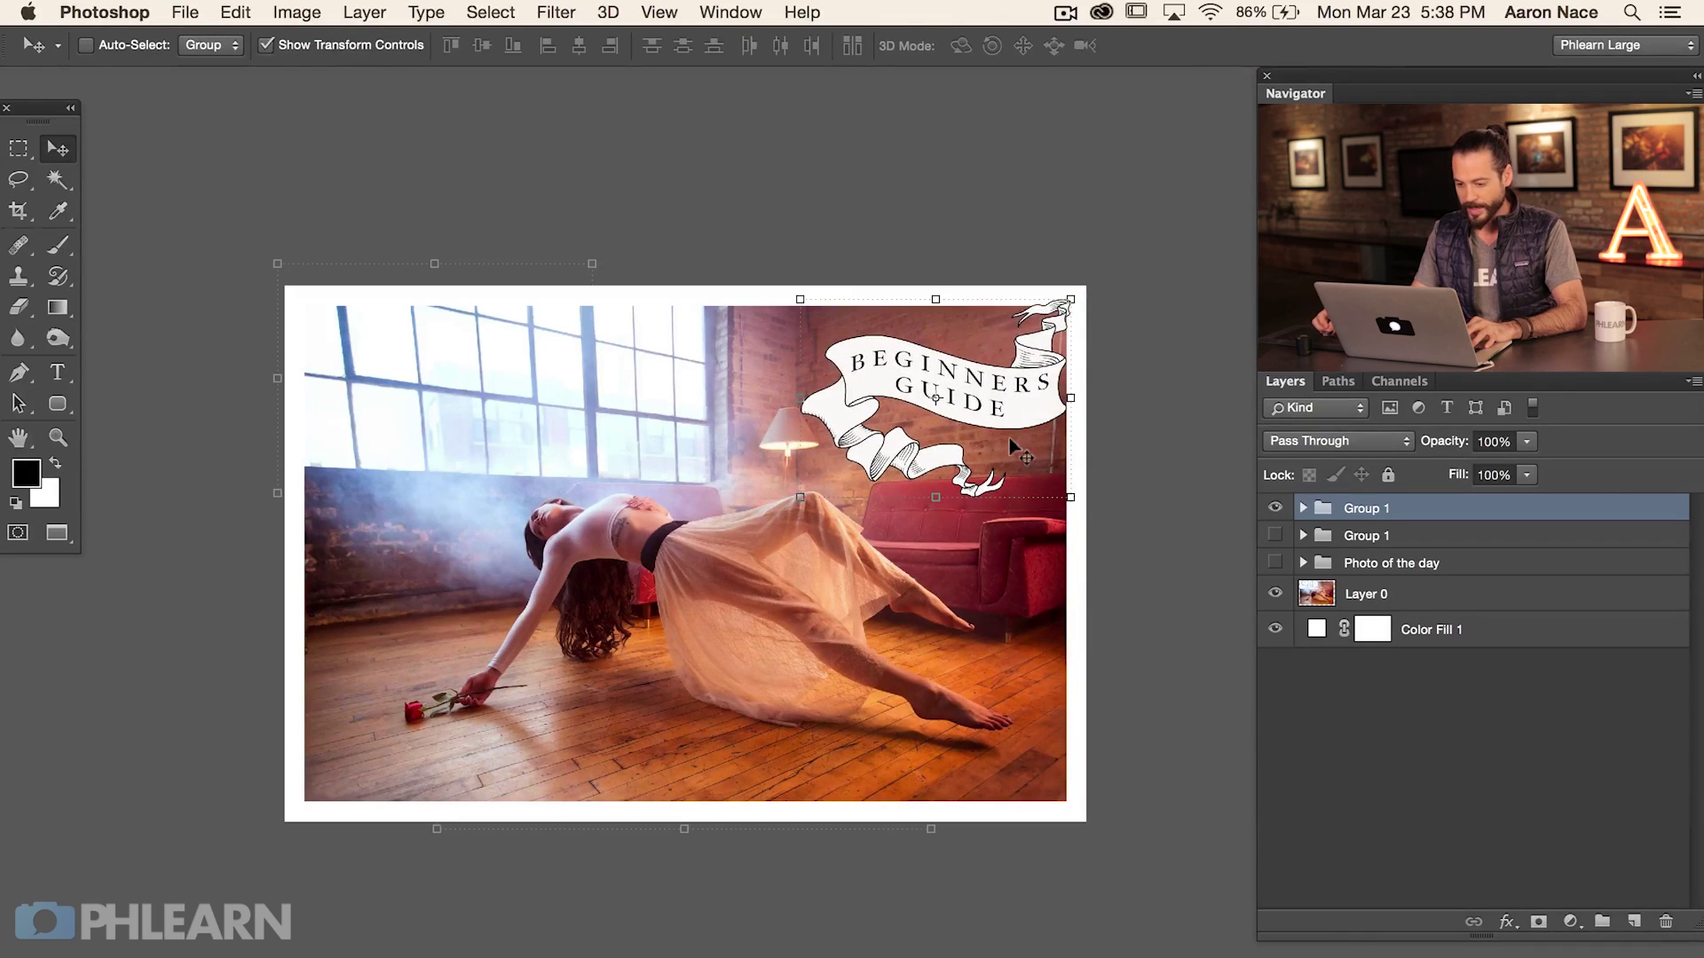
Step: Fine-tune the BEGINNERS GUIDE scroll's position so its right end overlaps the white border at the photo's upper-right corner
drag(932, 437, 1014, 435)
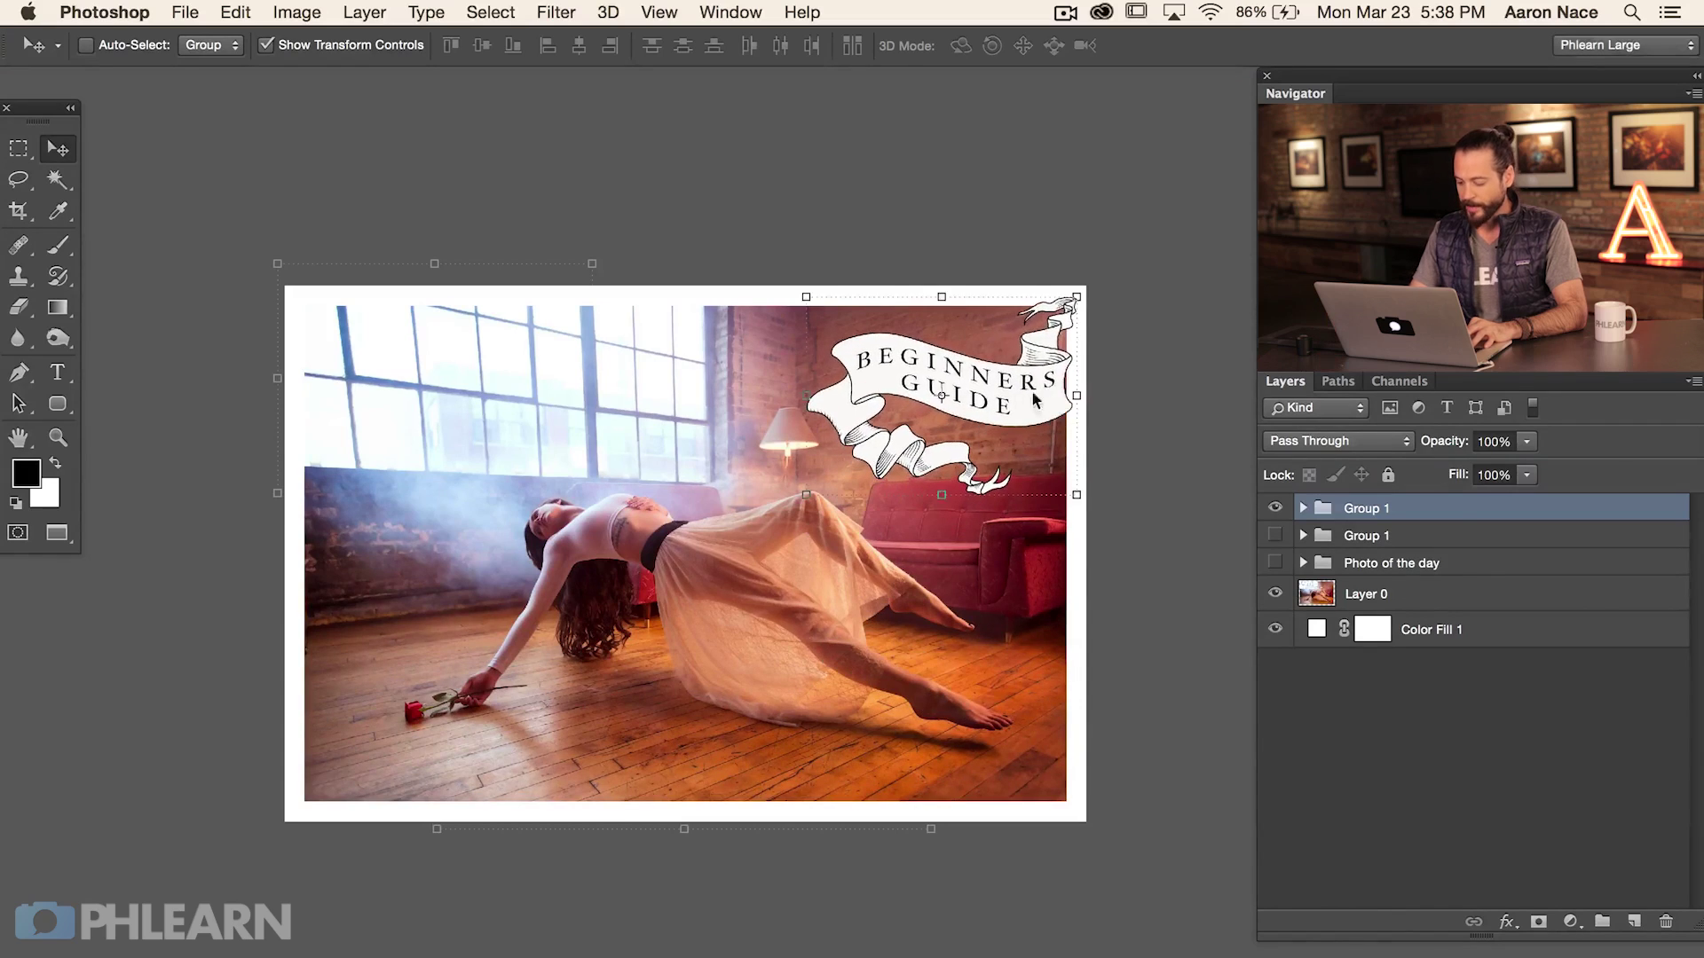
key(super+equal)
key(super+equal)
key(super+equal)
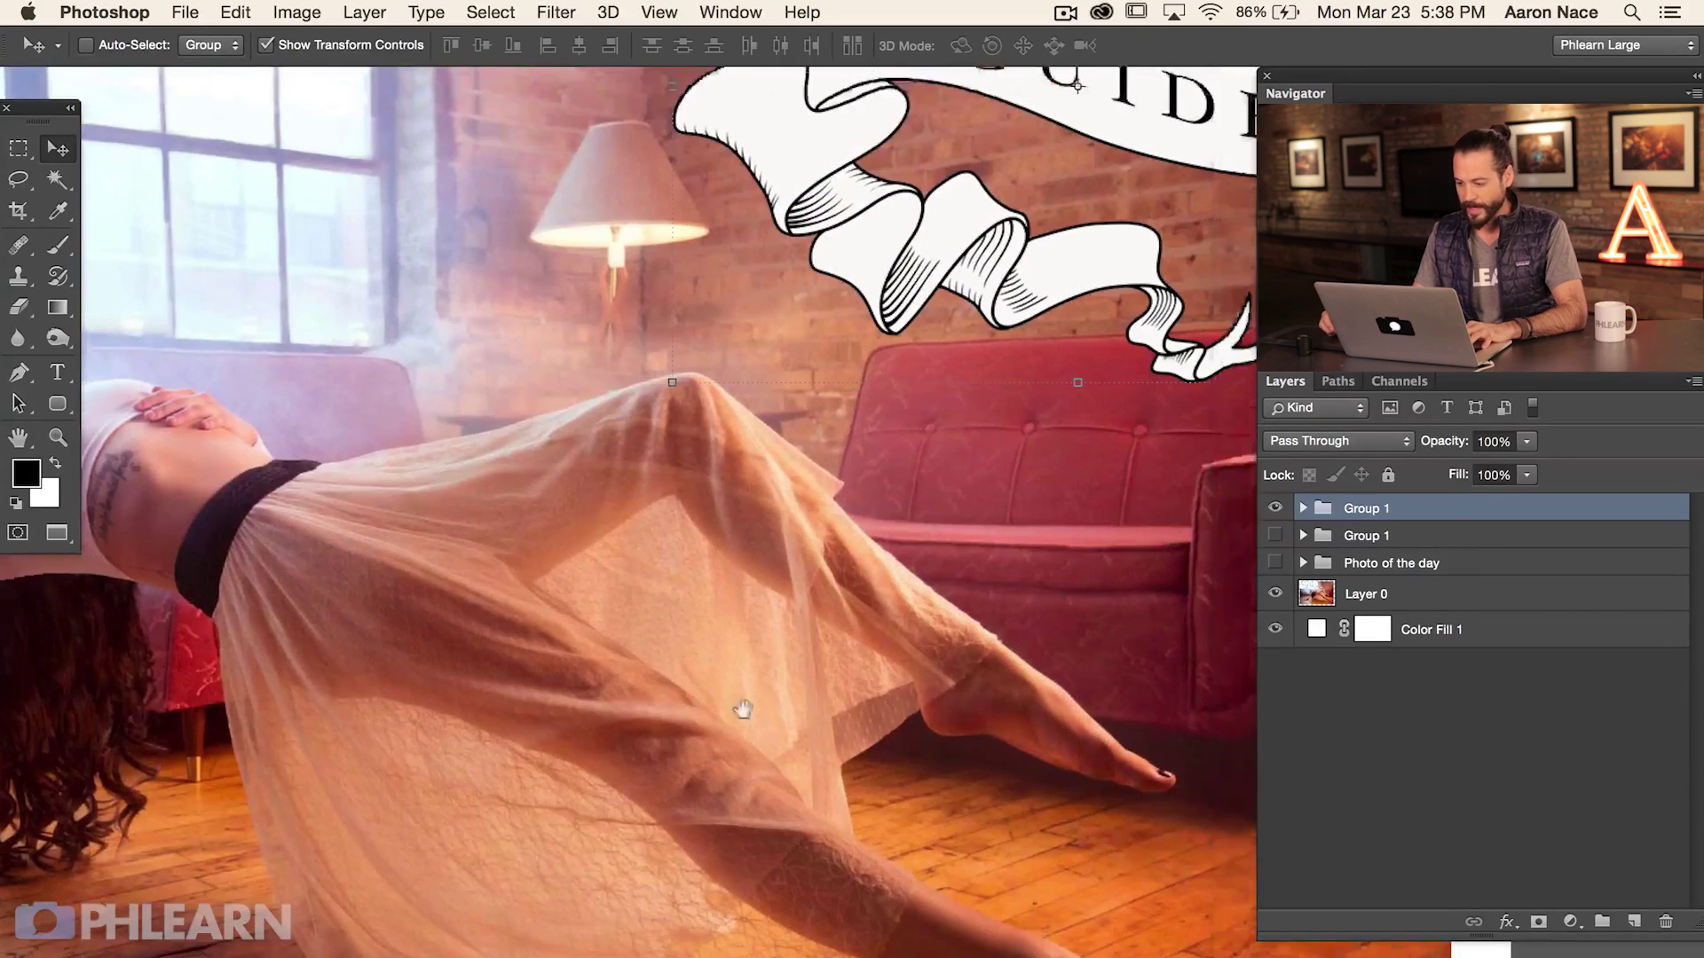
drag(1113, 235, 710, 641)
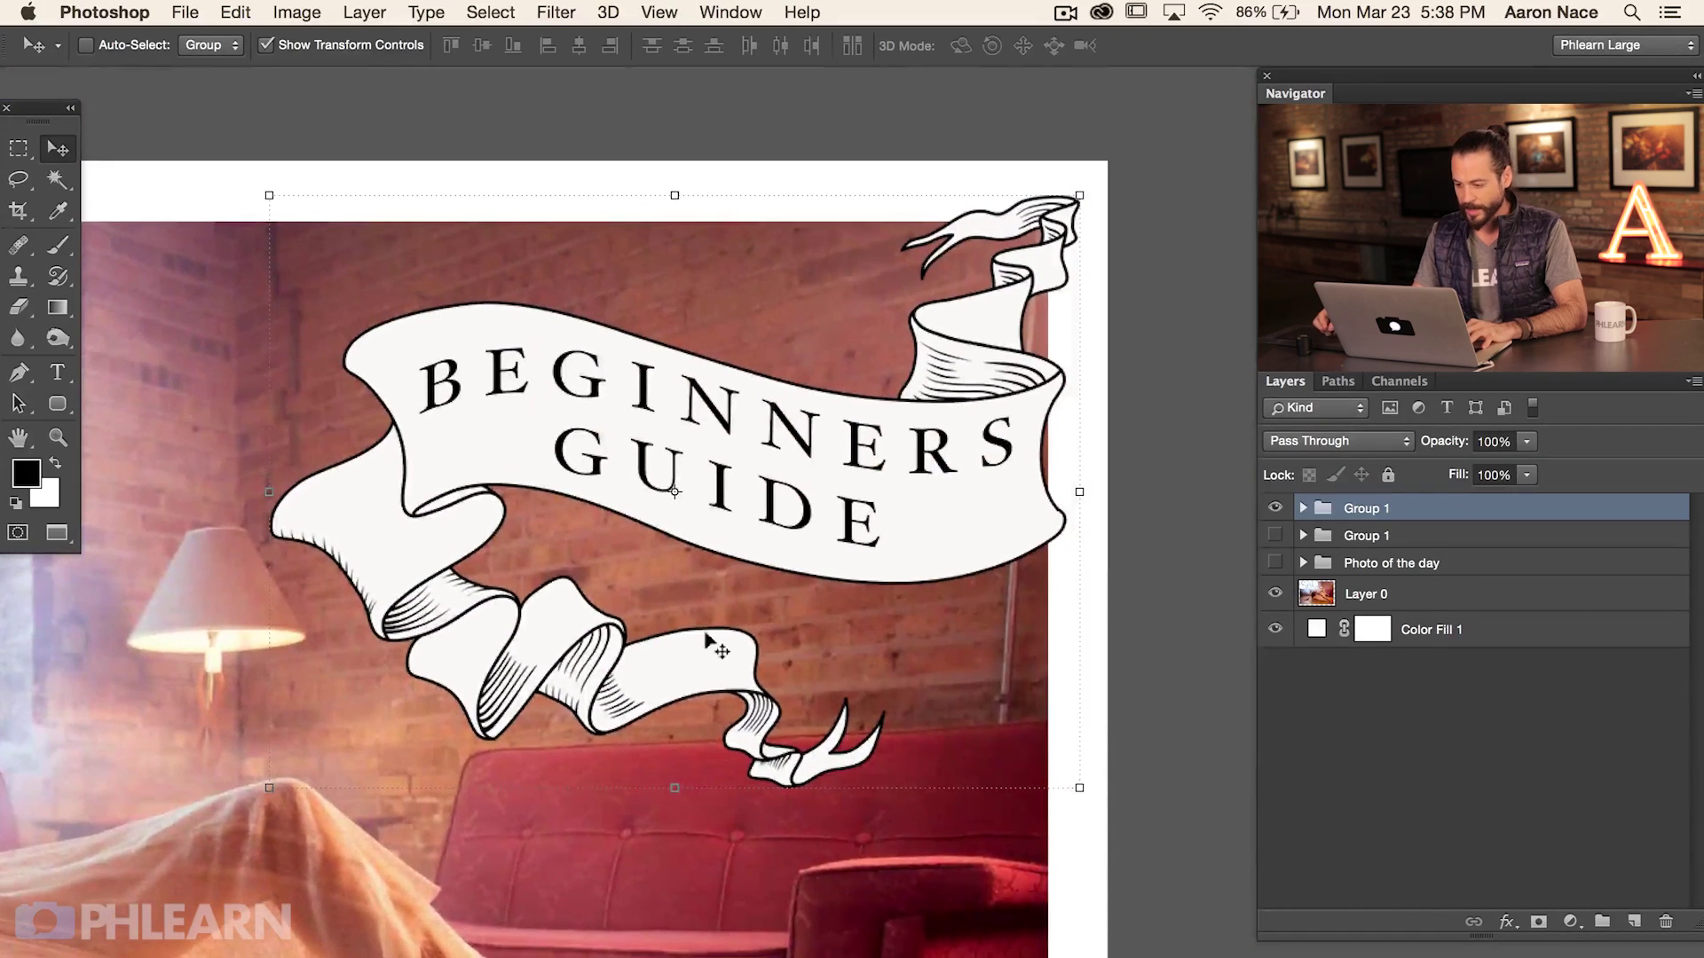
mouse_move(973, 515)
mouse_down()
mouse_move(988, 517)
mouse_move(976, 525)
mouse_up()
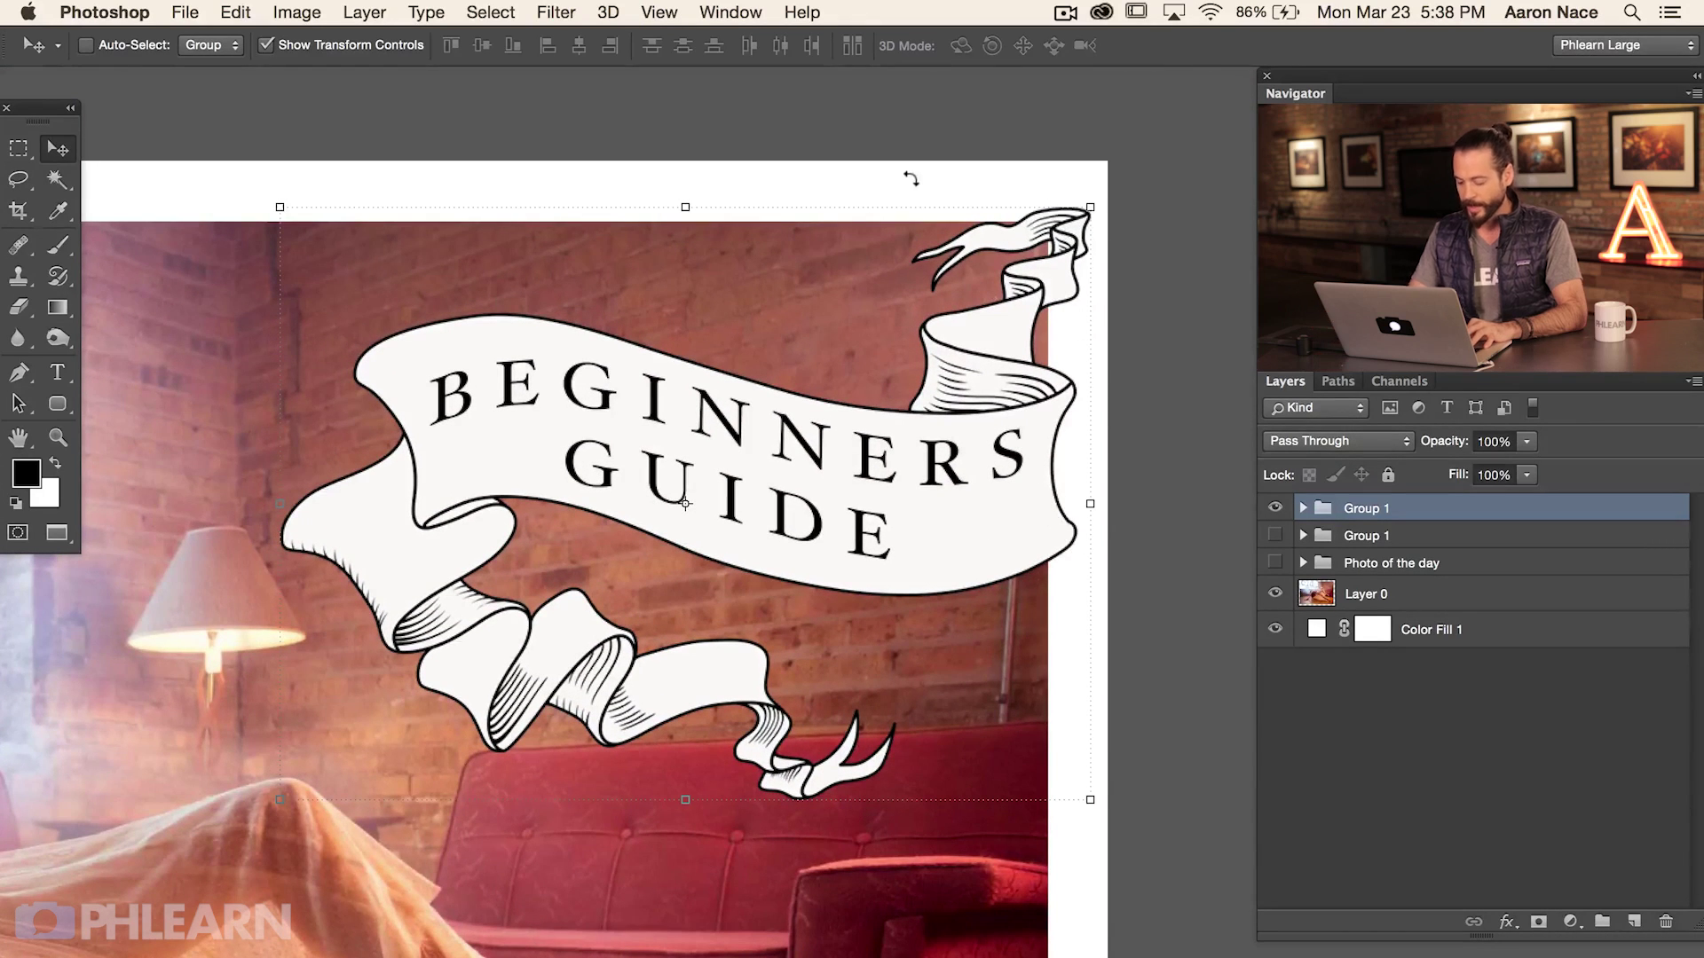
Step: Show the image full screen without panels and open the color choices for the area surrounding the canvas
key(super+minus)
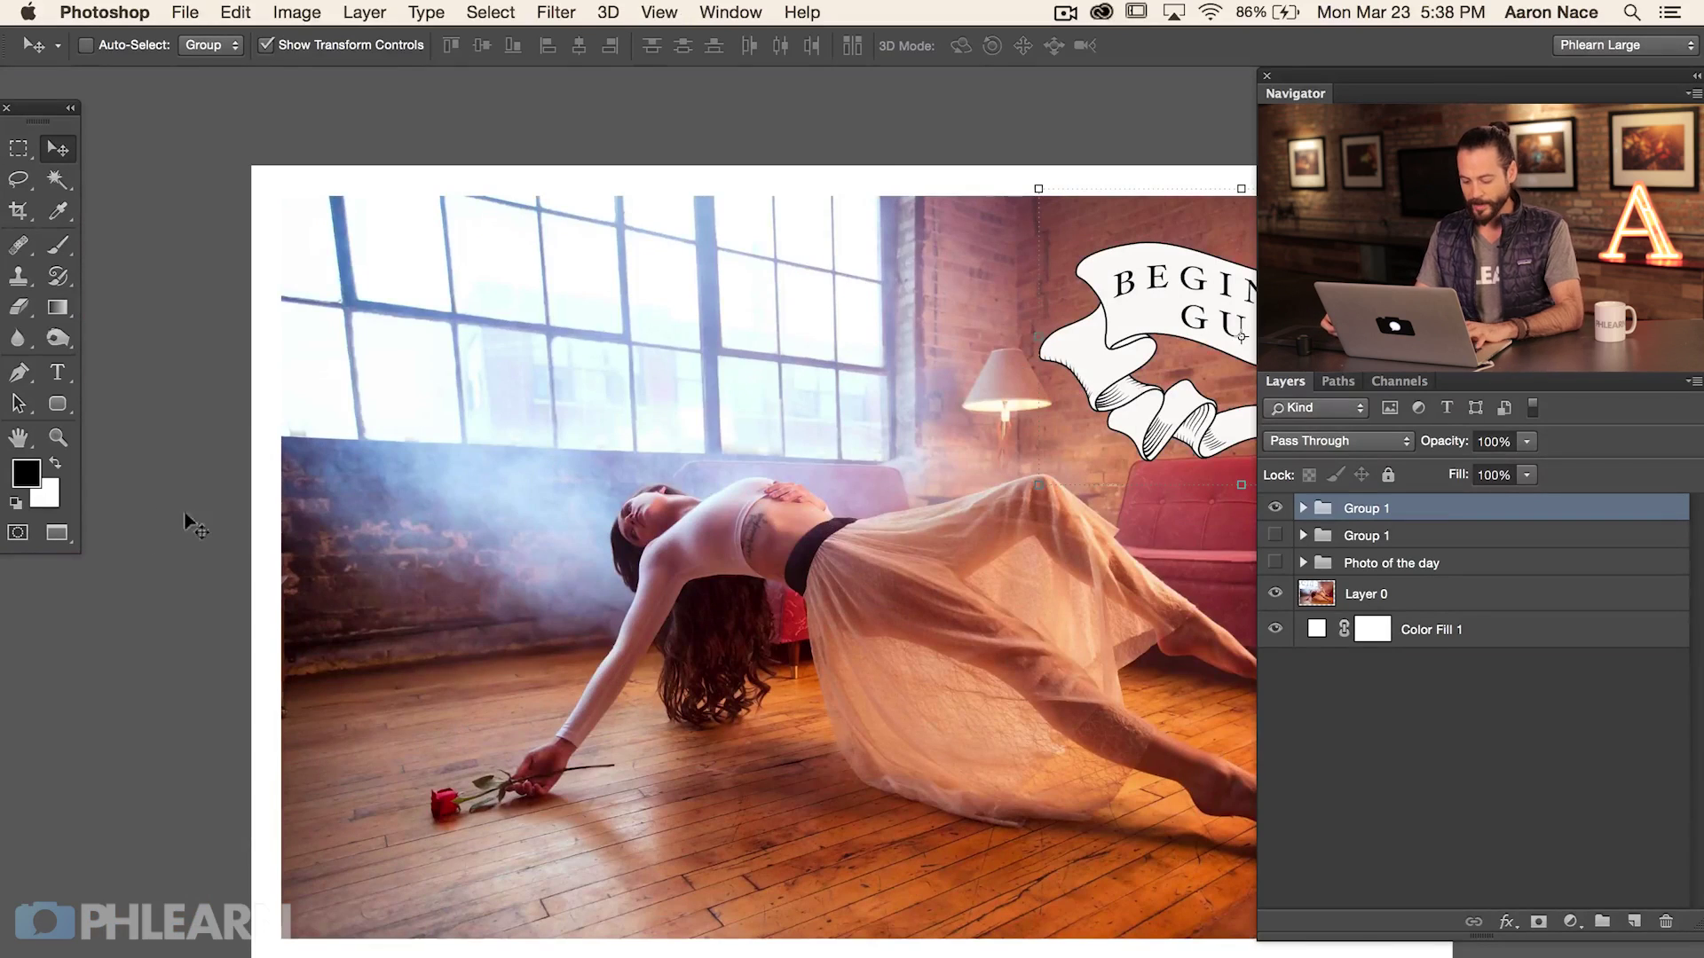
key(f)
key(f)
right_click(195, 470)
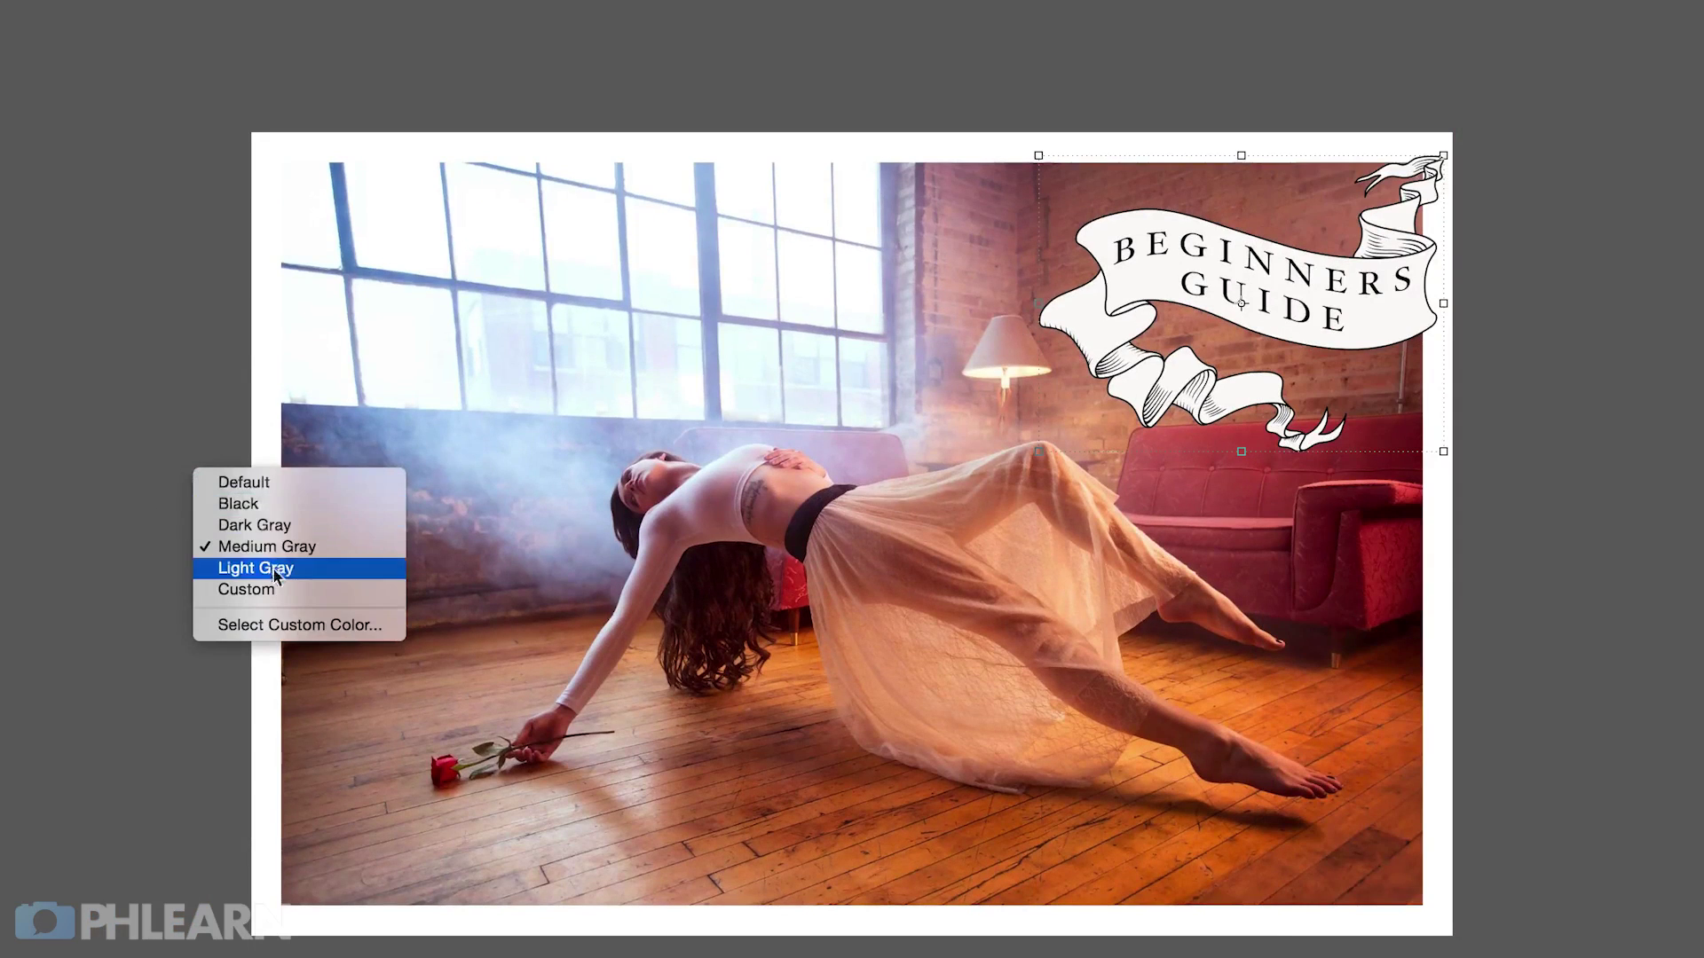